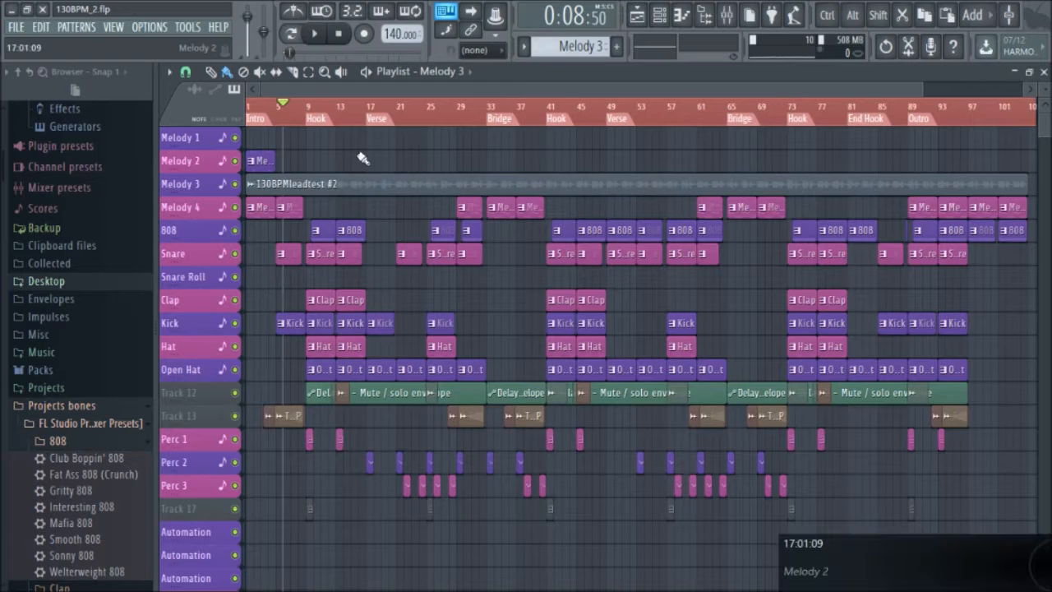
- Mute the Melody 2 track and play the arrangement from the beginning of the song
left_click_drag(283, 106, 202, 108)
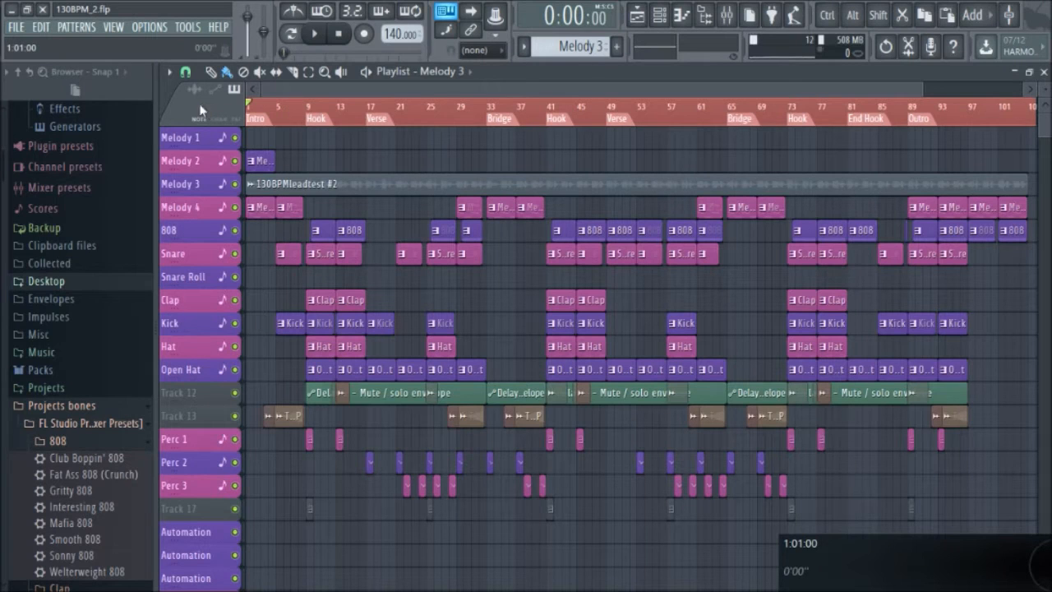
left_click(236, 161)
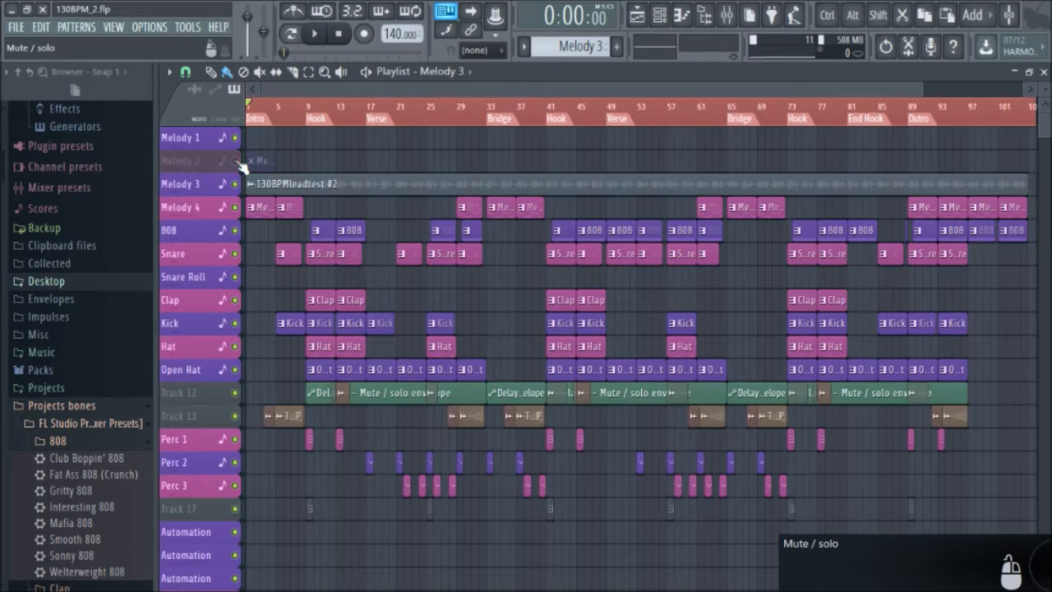
left_click(328, 36)
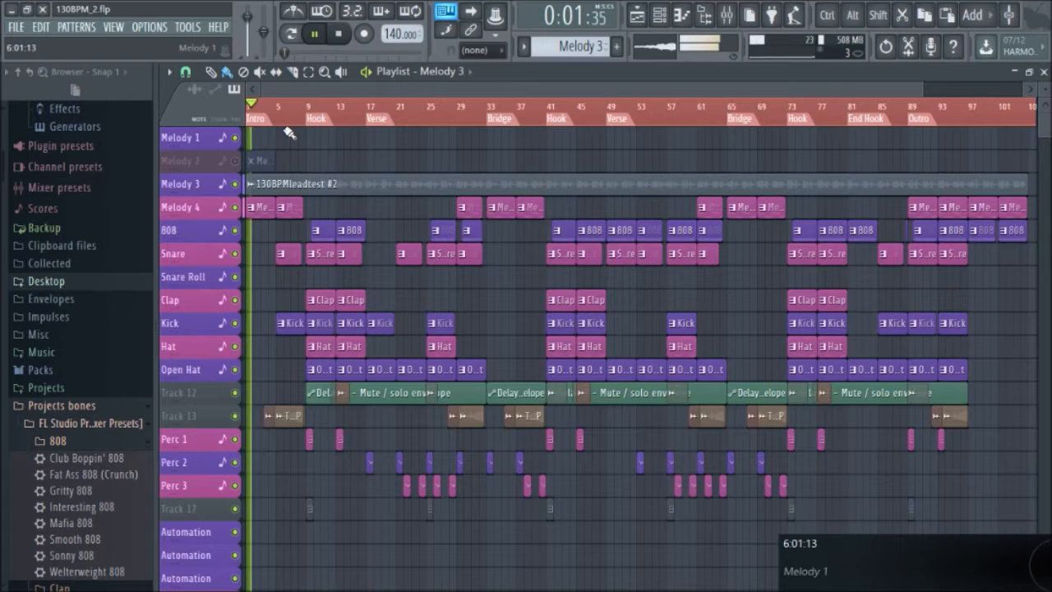
left_click(321, 34)
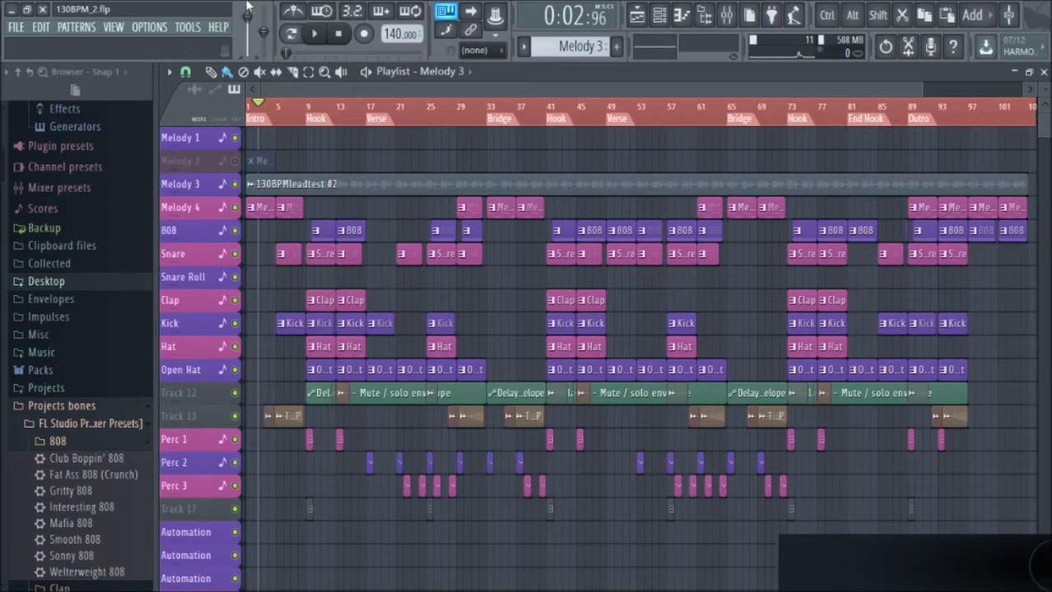
left_click(317, 36)
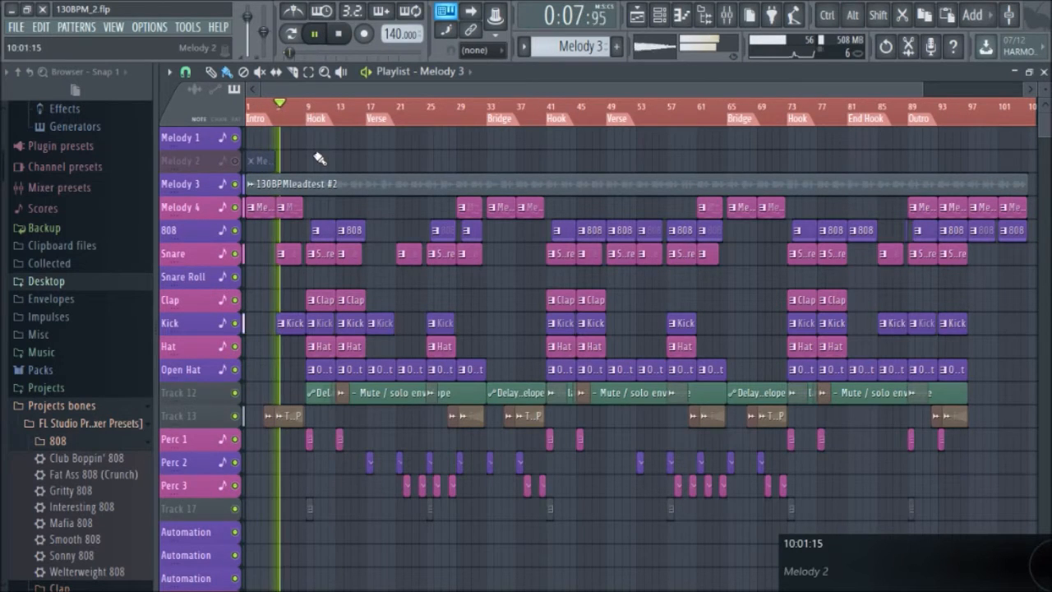
scroll(315, 158, "up", 3)
scroll(315, 156, "down", 2)
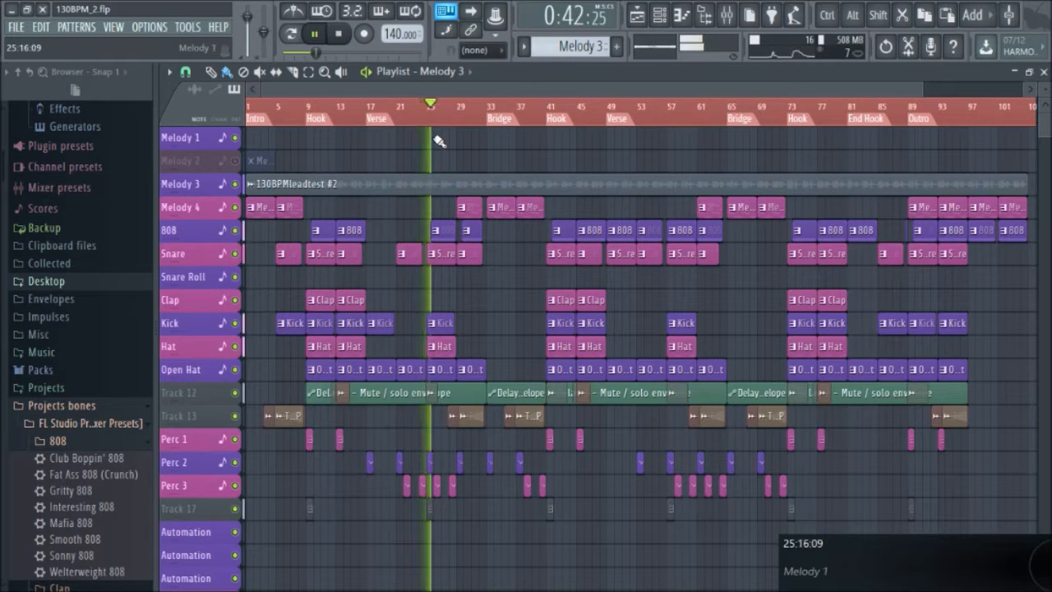
key("space")
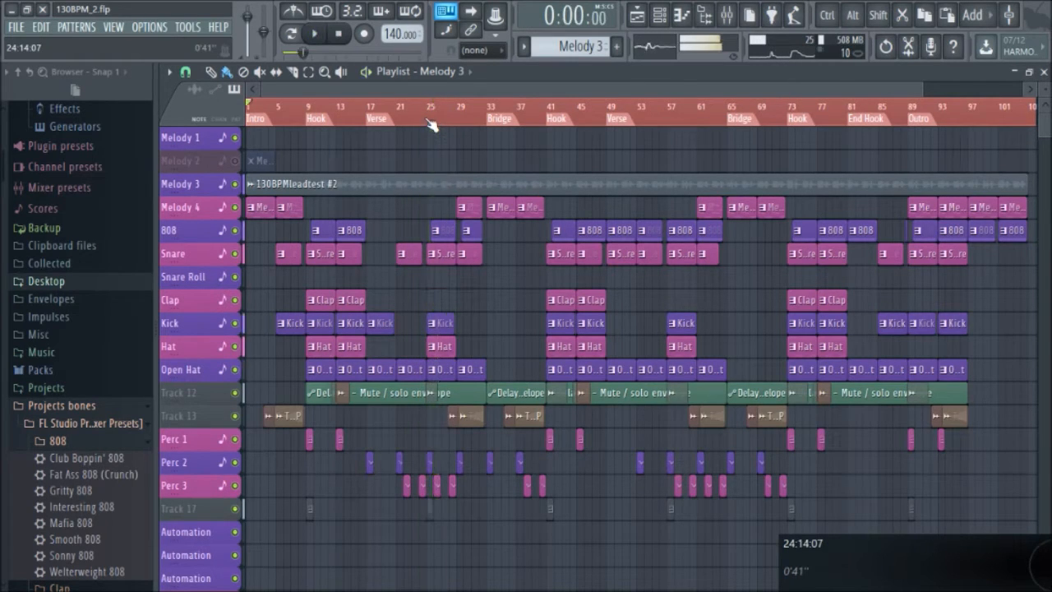
- Play back the part of the verse around bars 23 to 25 in the playlist
left_click_drag(416, 122, 436, 125)
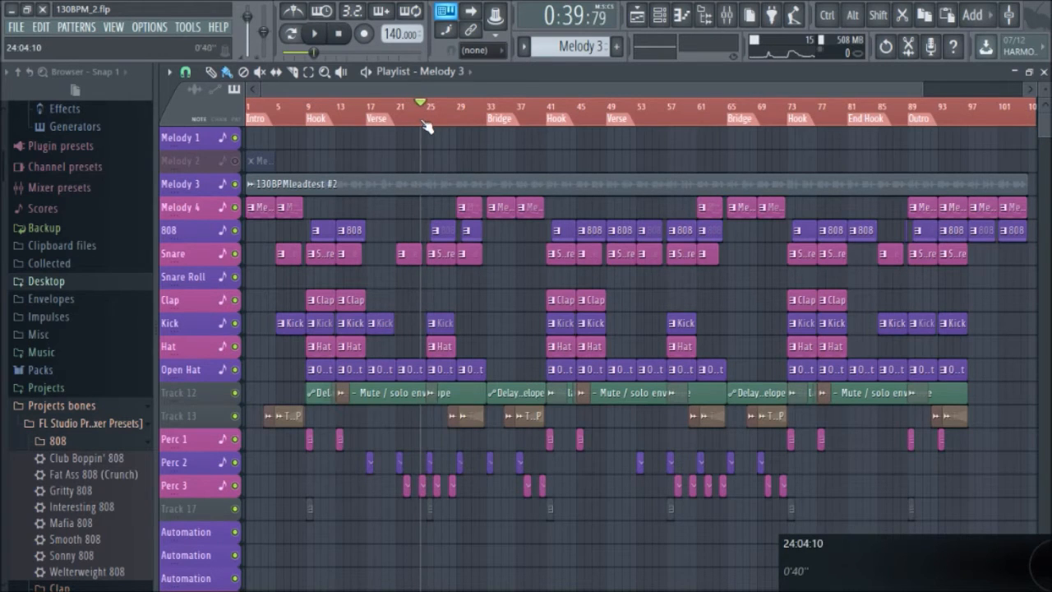
scroll(427, 123, "up", 5)
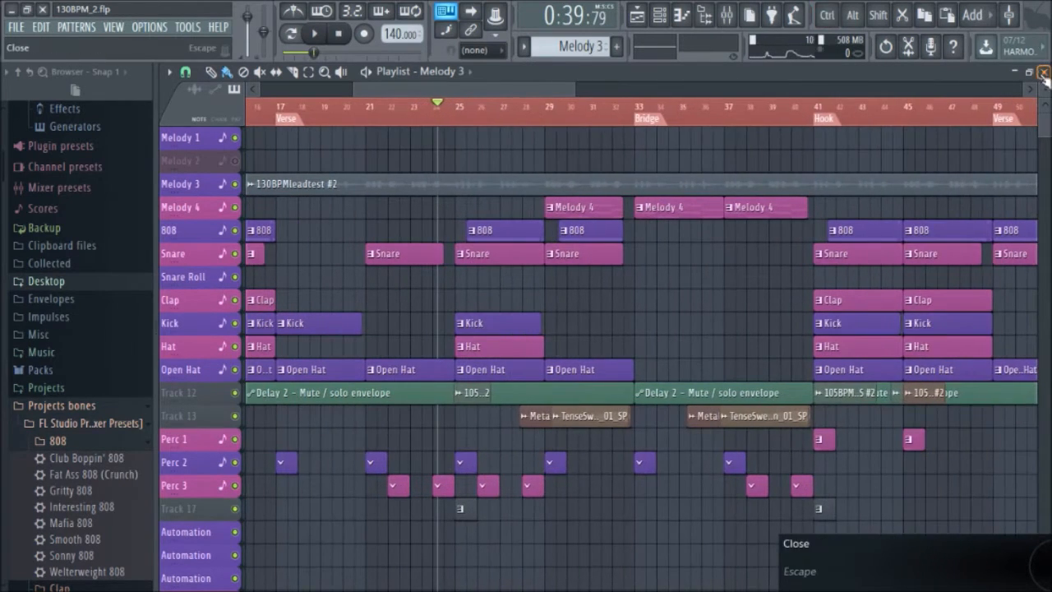
left_click_drag(1045, 89, 1045, 76)
scroll(437, 125, "down", 1)
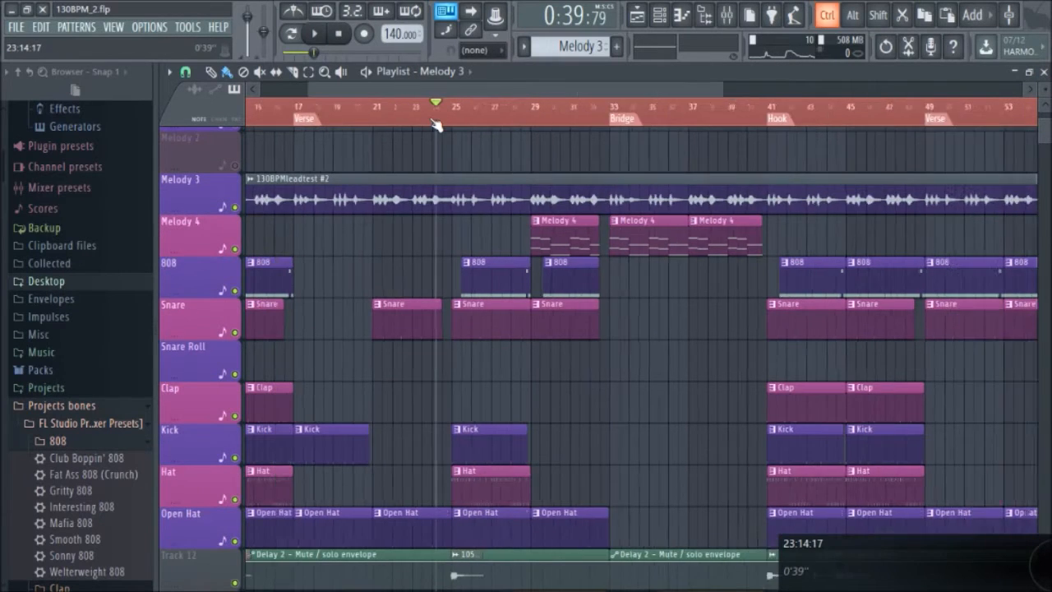
scroll(437, 124, "down", 2)
key("space")
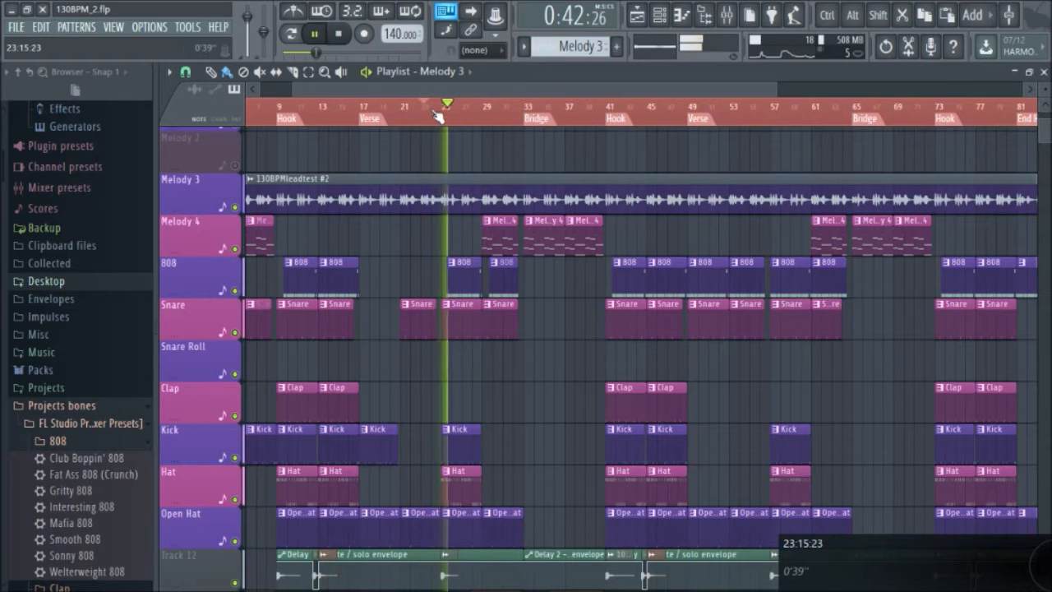
key("space")
scroll(428, 124, "up", 3)
scroll(534, 112, "down", 5)
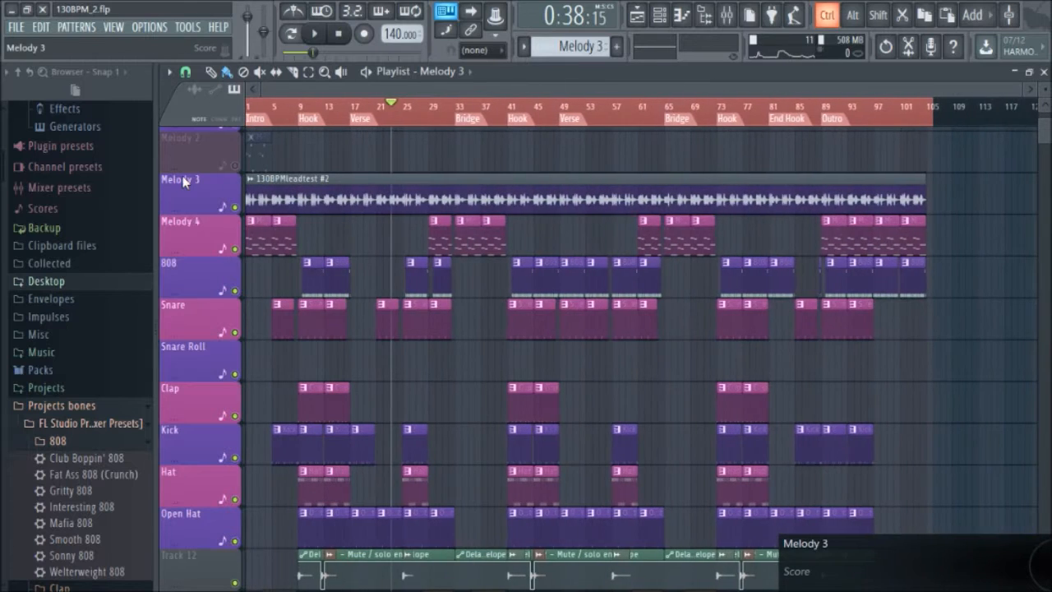
- Solo the Melody 2 track and slice its first Melody 3 clip at 1:05:00, right after the opening note
scroll(271, 150, "up", 3)
right_click(238, 168)
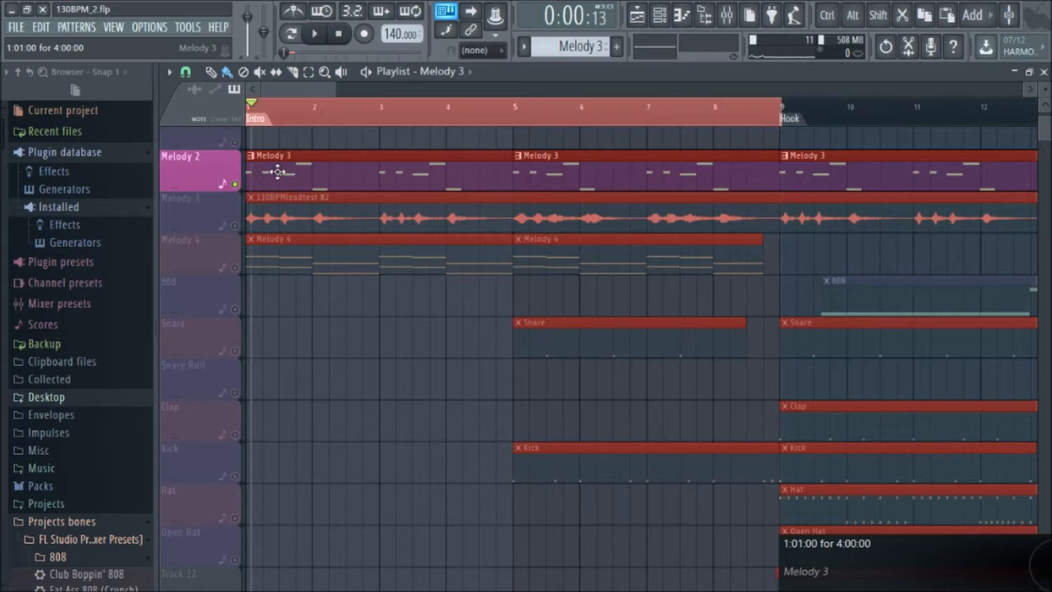
scroll(278, 171, "up", 5, "ctrl")
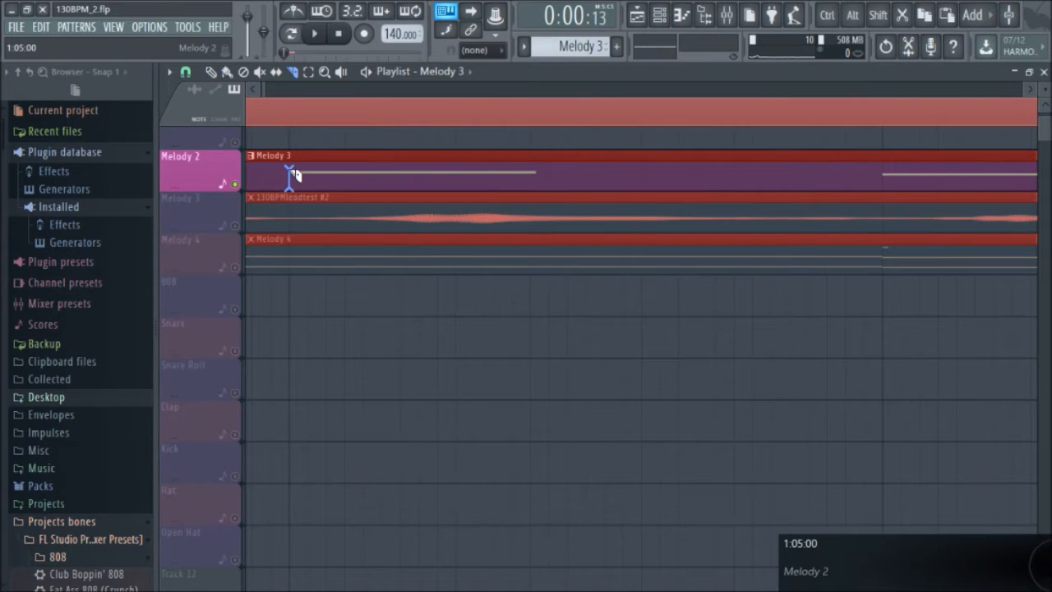
left_click(292, 168)
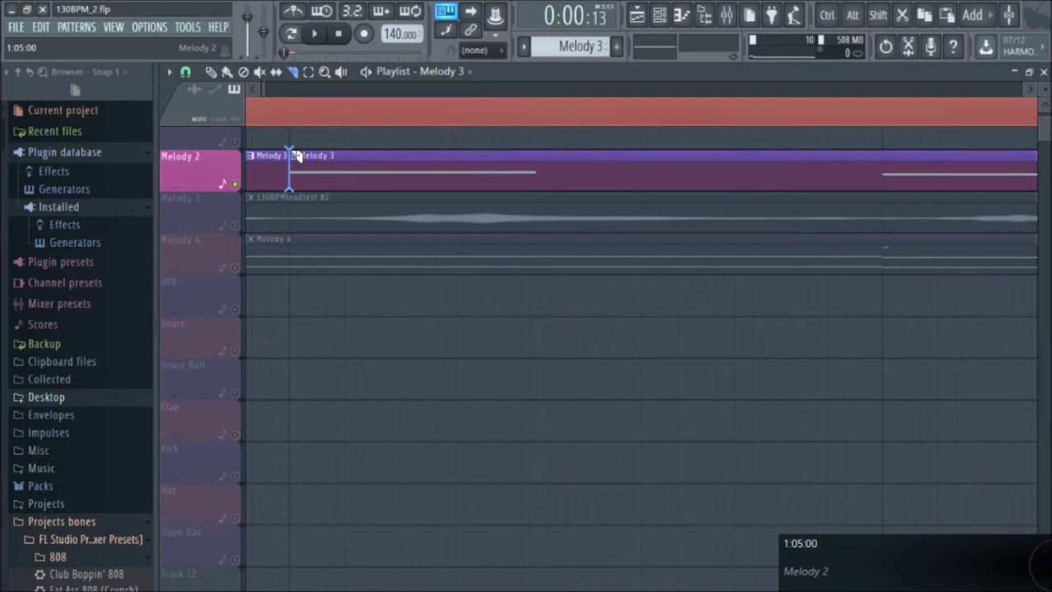
- Delete the remainder of the sliced clip, keeping only the piece with the opening note
scroll(299, 155, "down", 5)
scroll(399, 154, "up", 2)
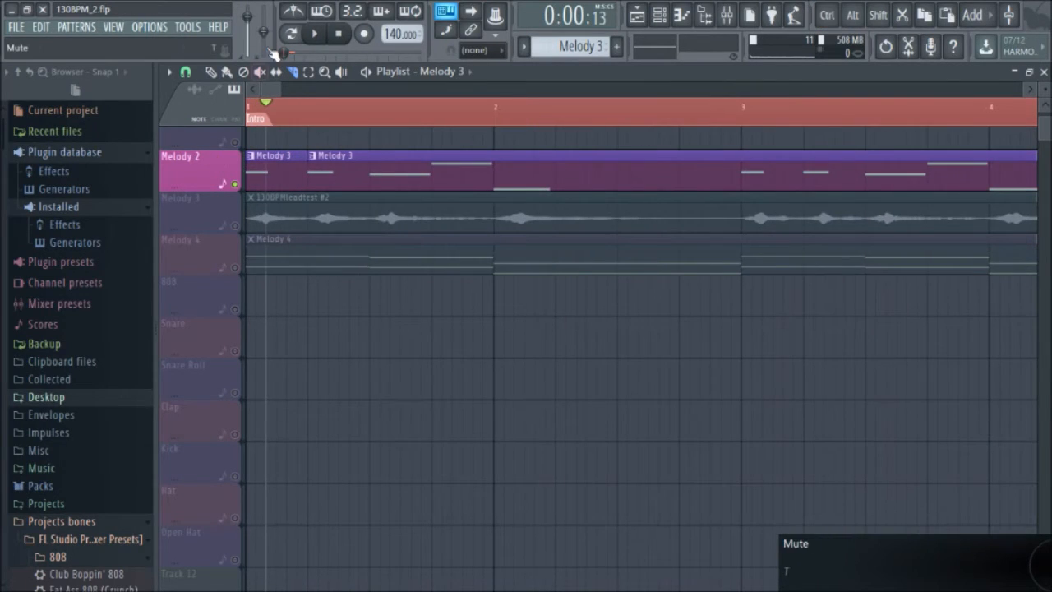
right_click(347, 165)
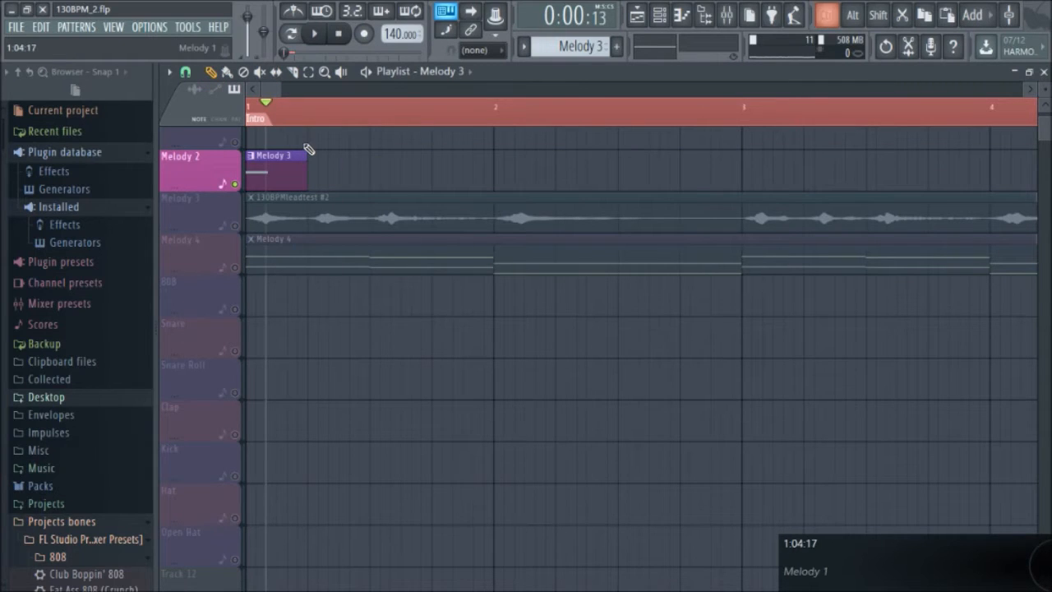
scroll(293, 128, "down", 5)
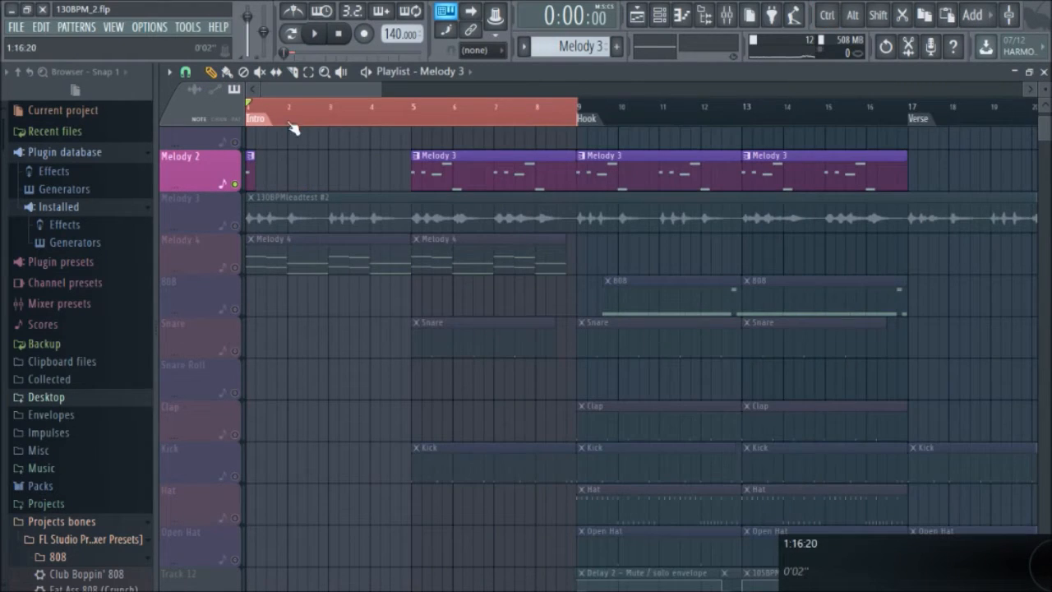
- Clear the existing time selection and select the intro from bar 1 to about the start of bar 4
left_click(353, 122)
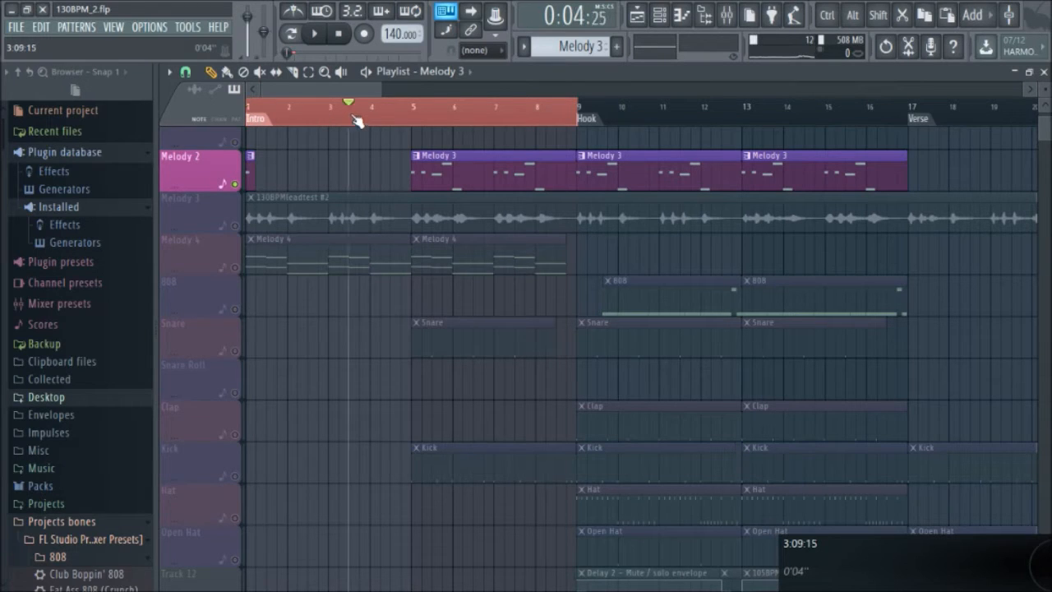
left_click(352, 117, "ctrl")
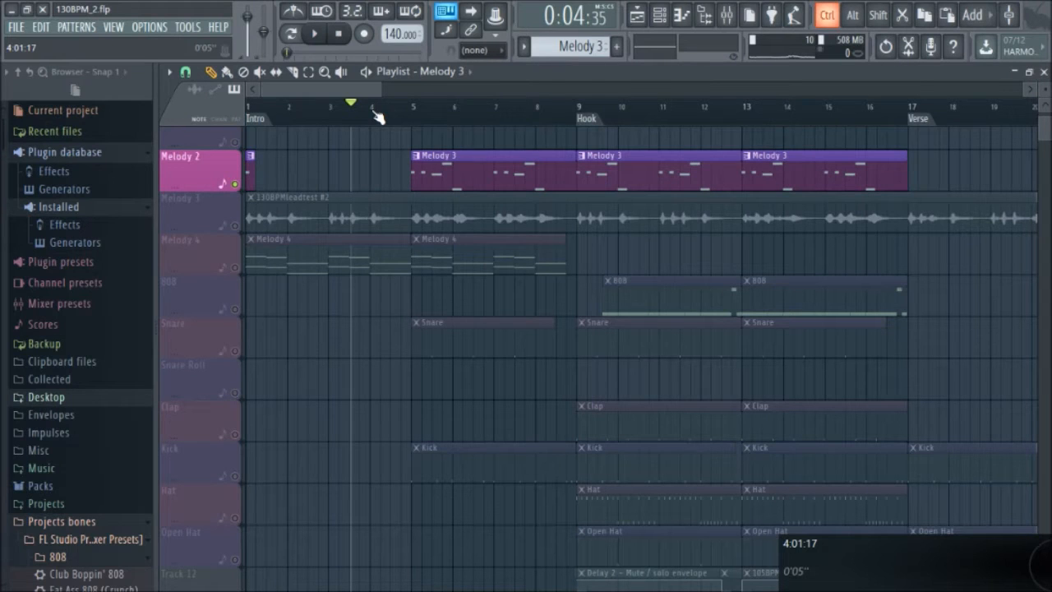
left_click_drag(374, 115, 247, 119)
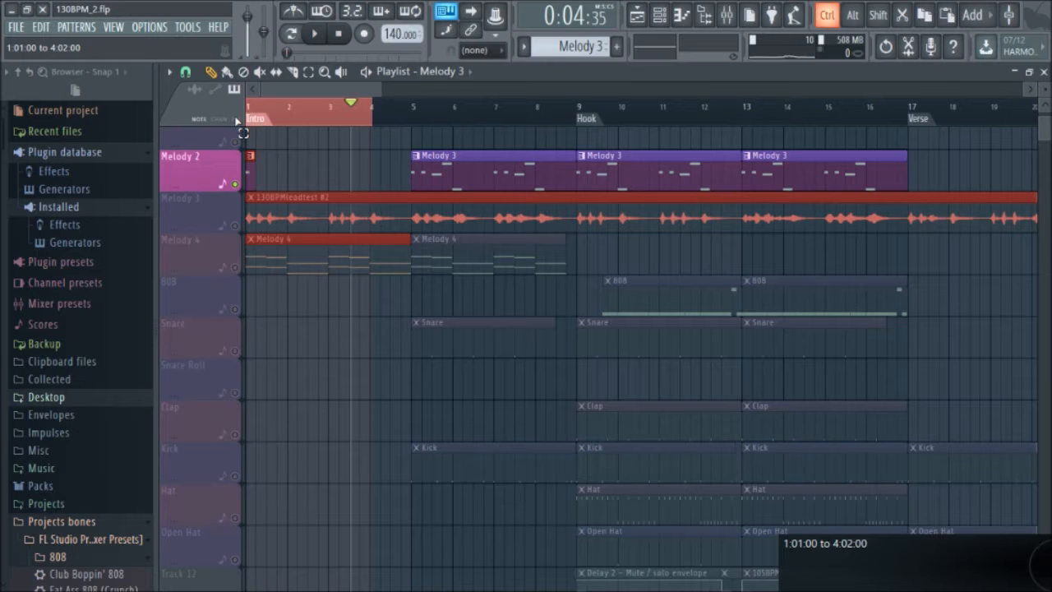
left_click(236, 185)
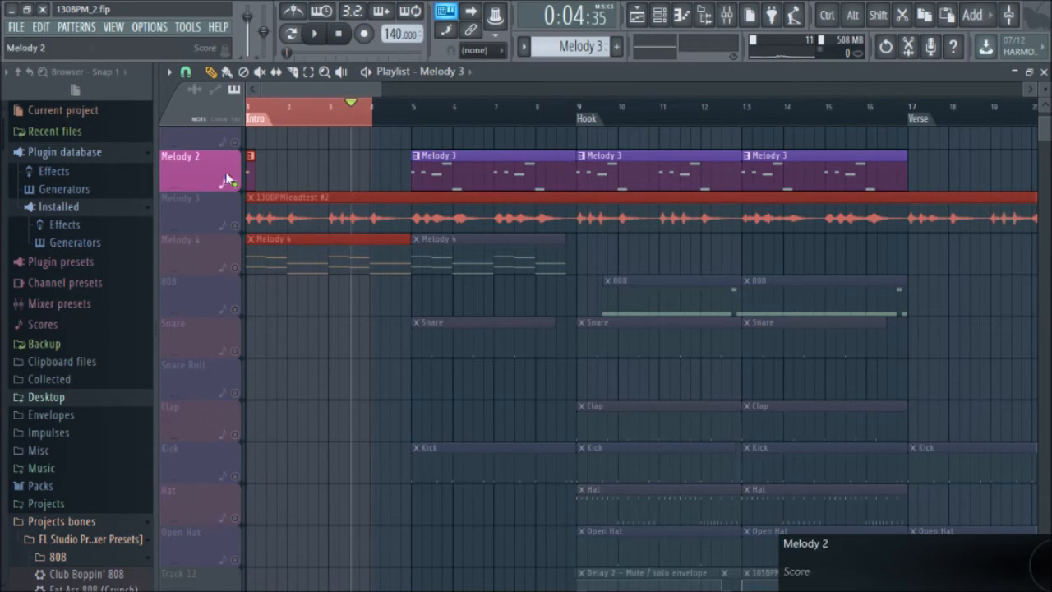
key("space")
scroll(244, 188, "down", 1)
scroll(279, 171, "up", 1)
scroll(323, 155, "down", 1)
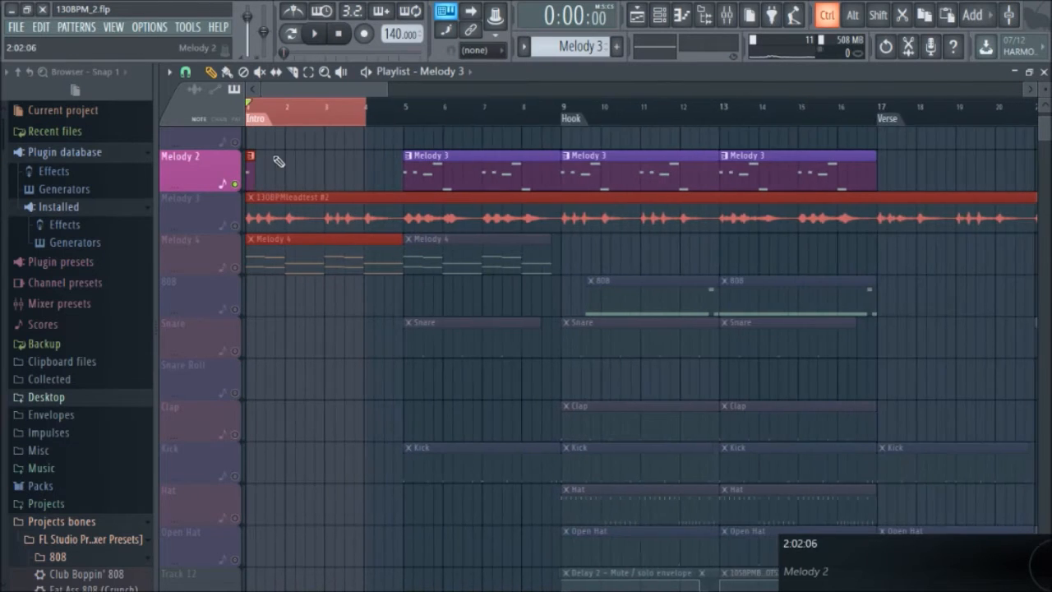
scroll(229, 169, "up", 1)
scroll(455, 126, "up", 1)
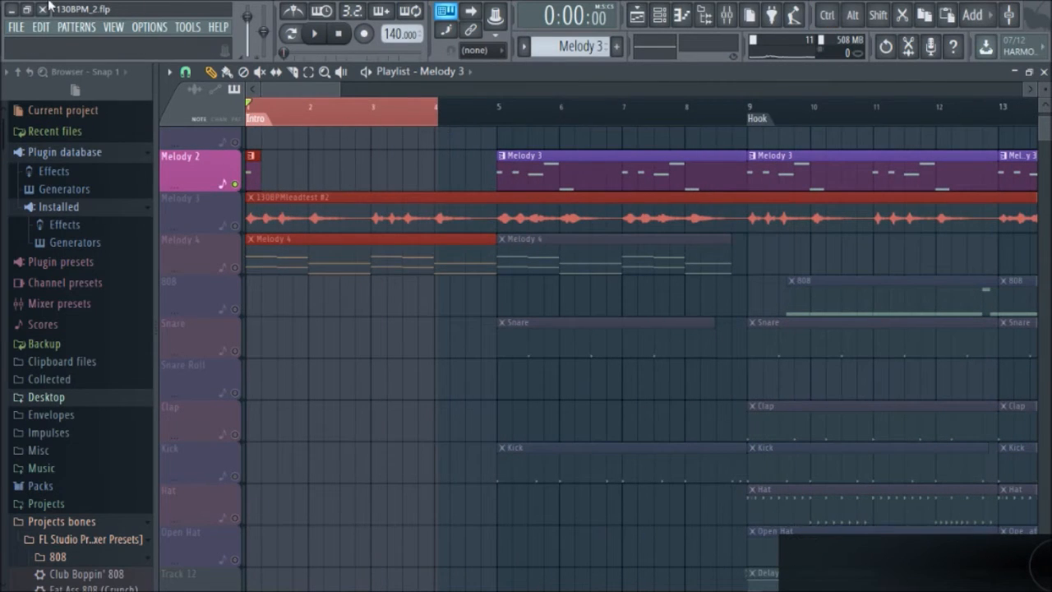
left_click(15, 30)
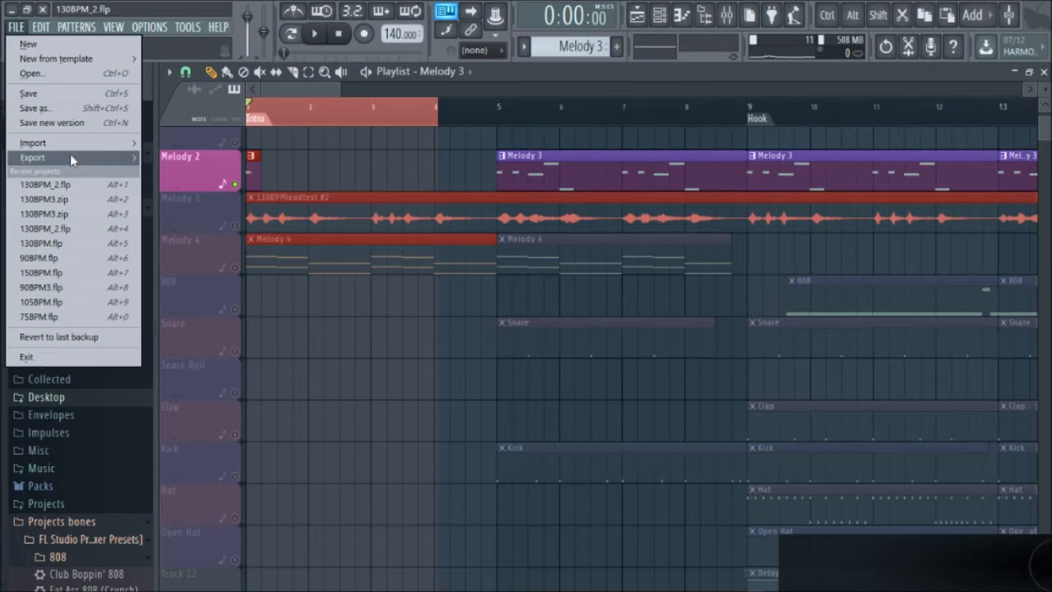
mouse_move(108, 157)
left_click(199, 173)
left_click(482, 251)
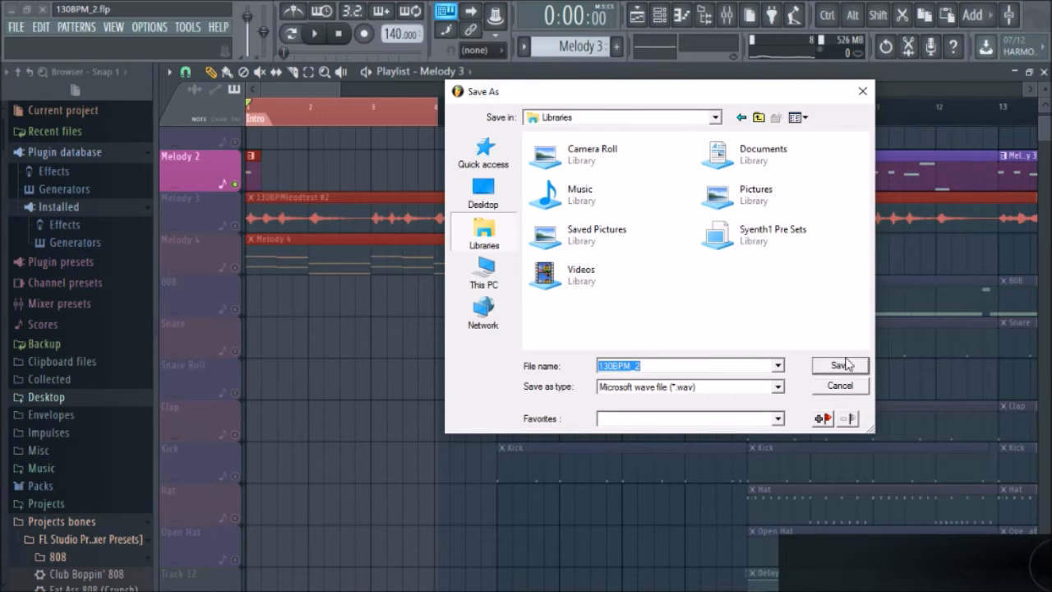
left_click(847, 390)
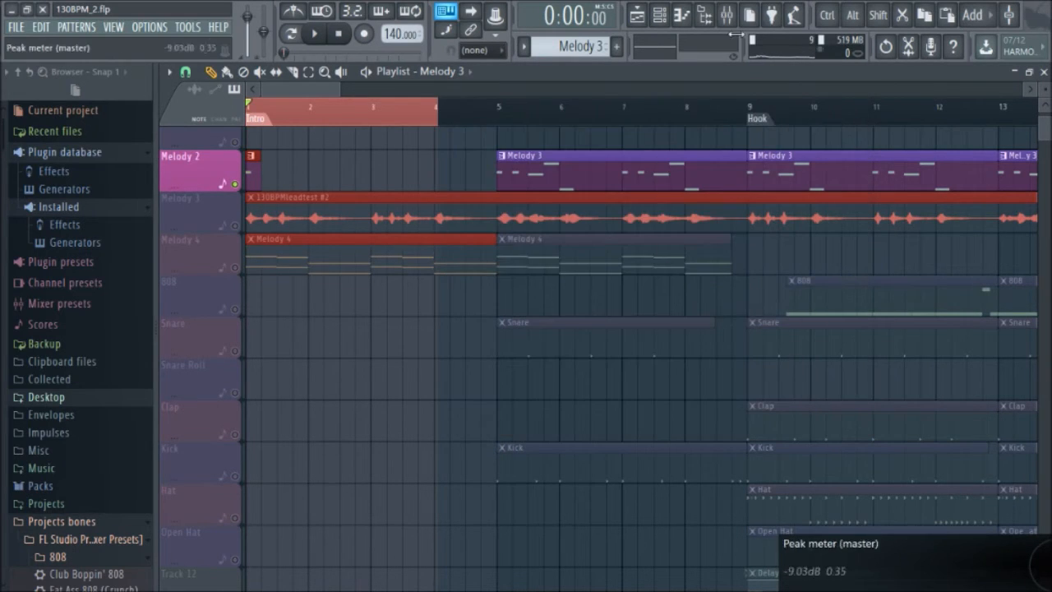
- Add a new Sampler channel to the channel rack and open its channel settings
left_click(659, 15)
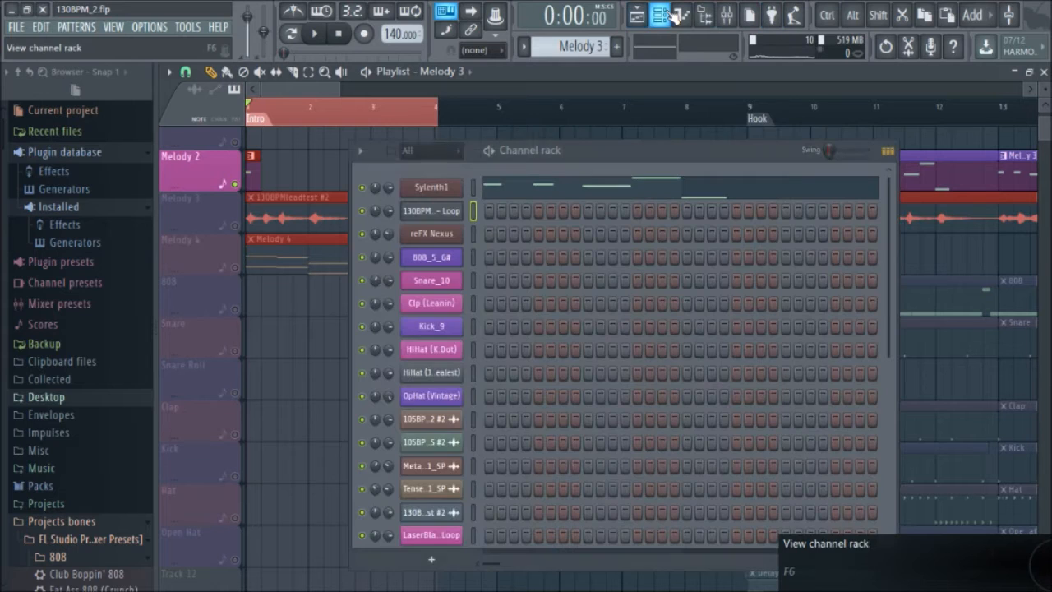
left_click(360, 151)
mouse_move(415, 169)
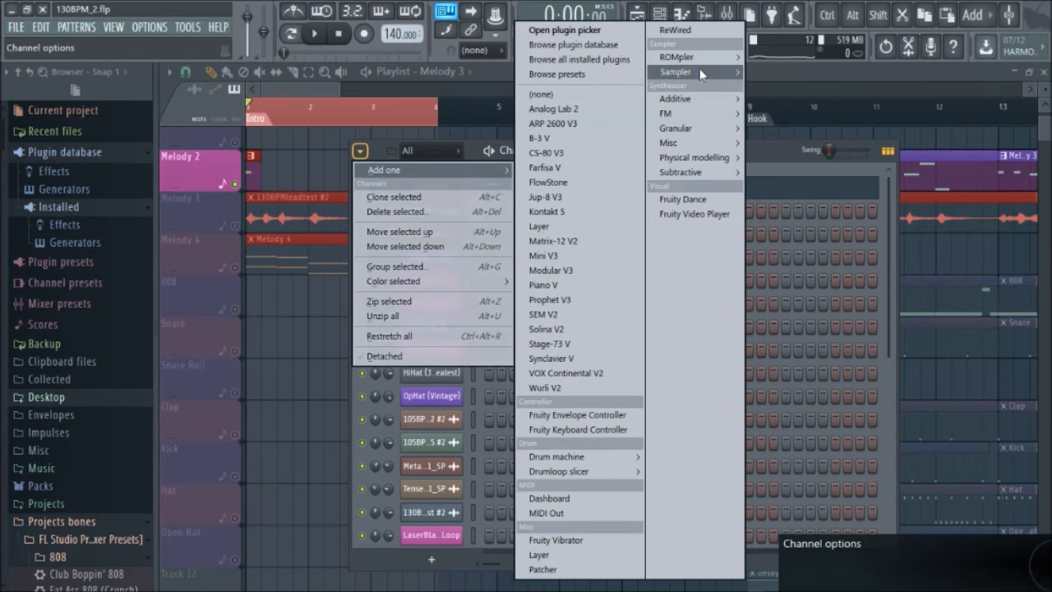
mouse_move(700, 68)
left_click(791, 101)
scroll(492, 345, "down", 5)
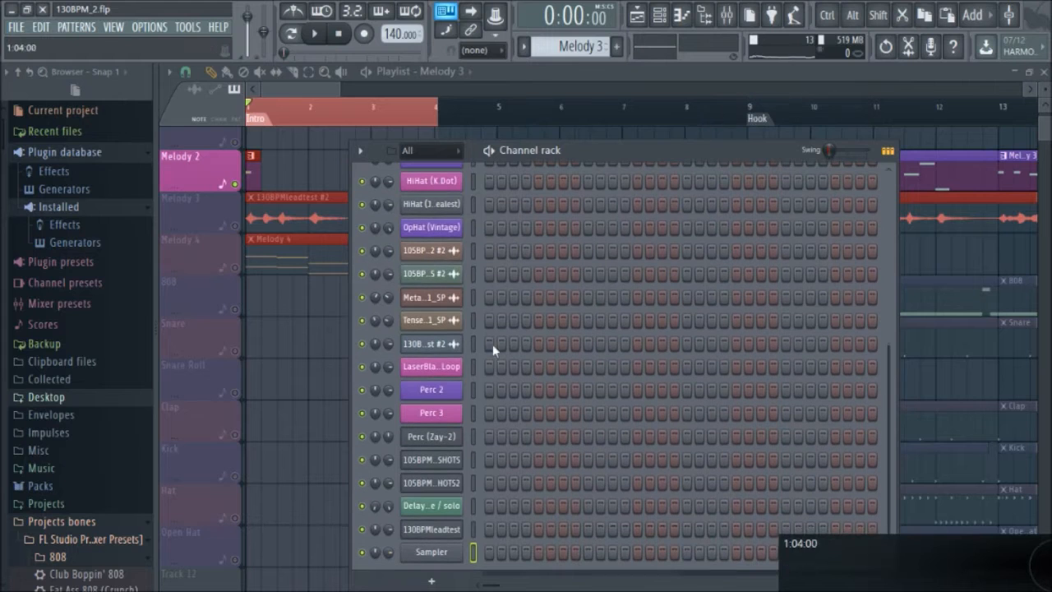
left_click(445, 553)
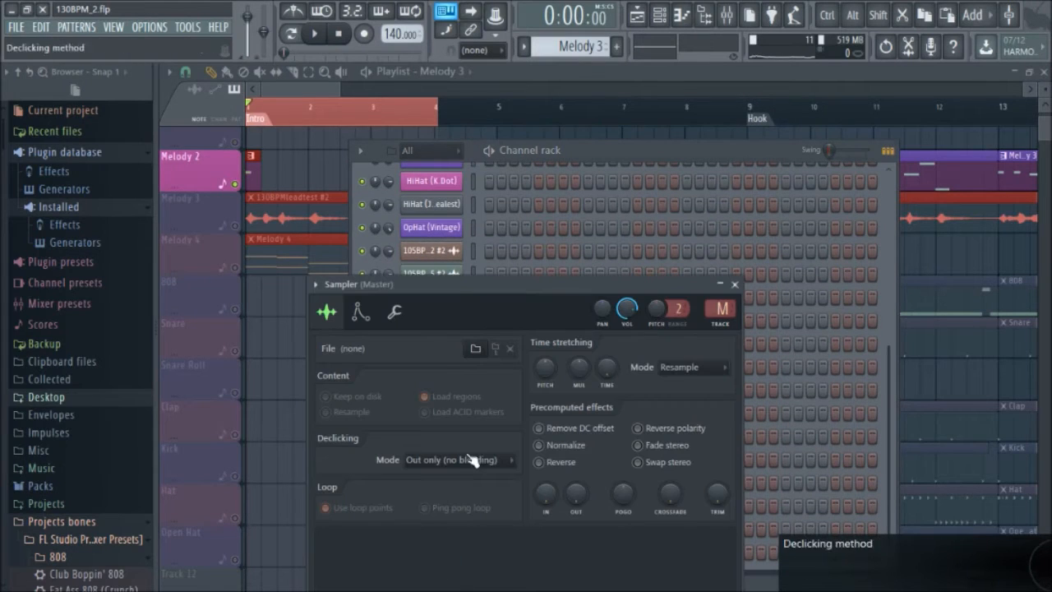
left_click(478, 349)
left_click(484, 237)
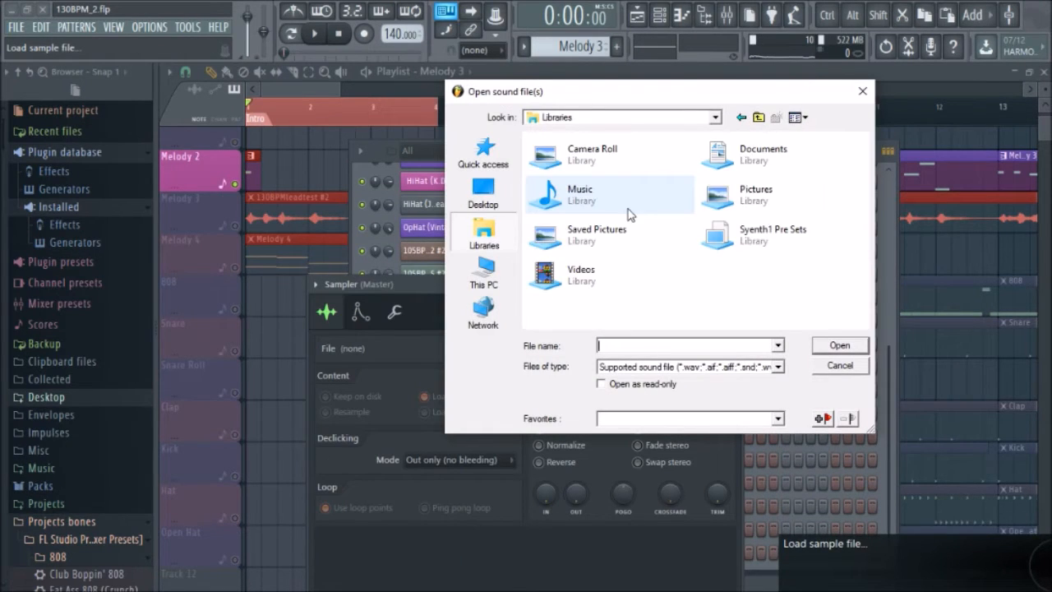
double_click(628, 214)
scroll(608, 247, "down", 10)
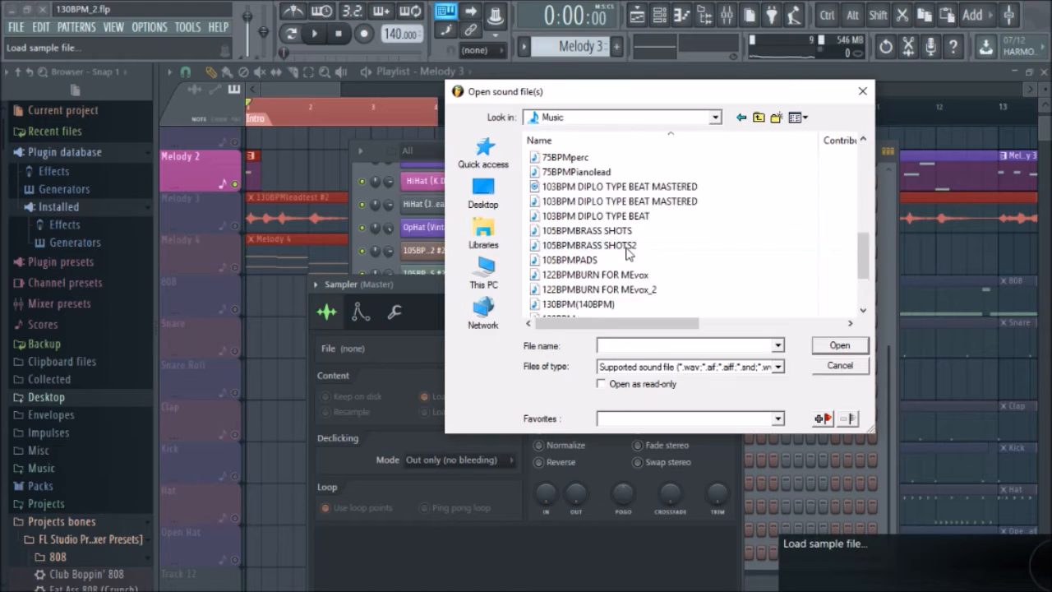
scroll(649, 255, "up", 3)
scroll(679, 251, "up", 1)
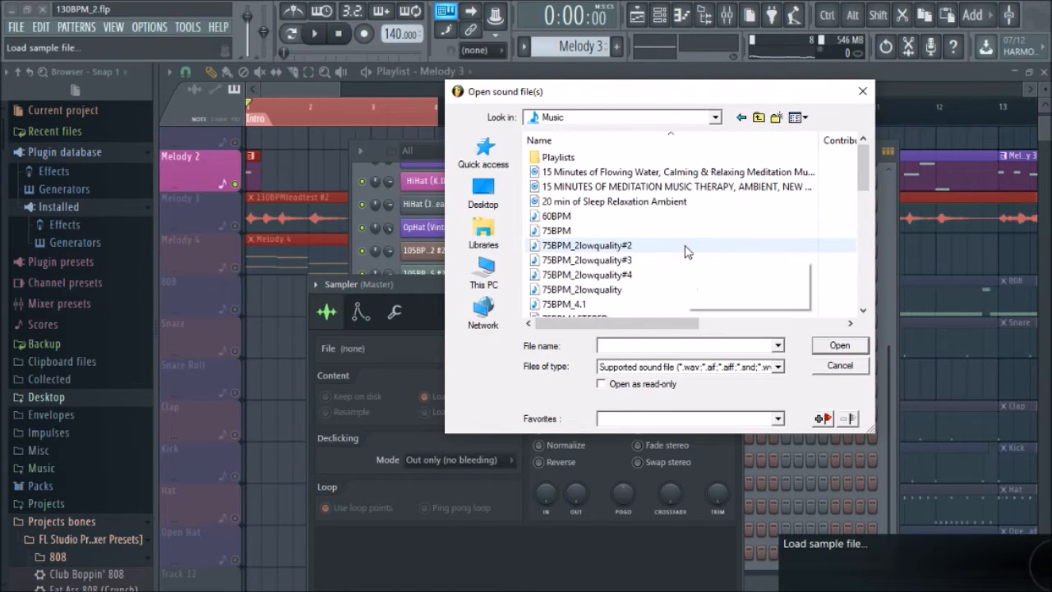
left_click(842, 366)
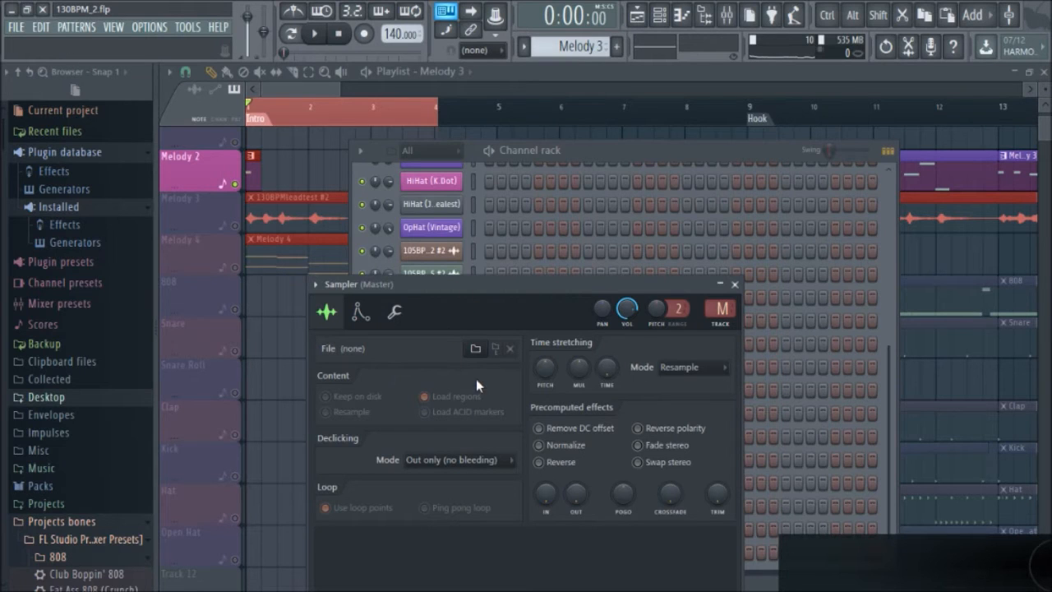
left_click(471, 347)
left_click(484, 234)
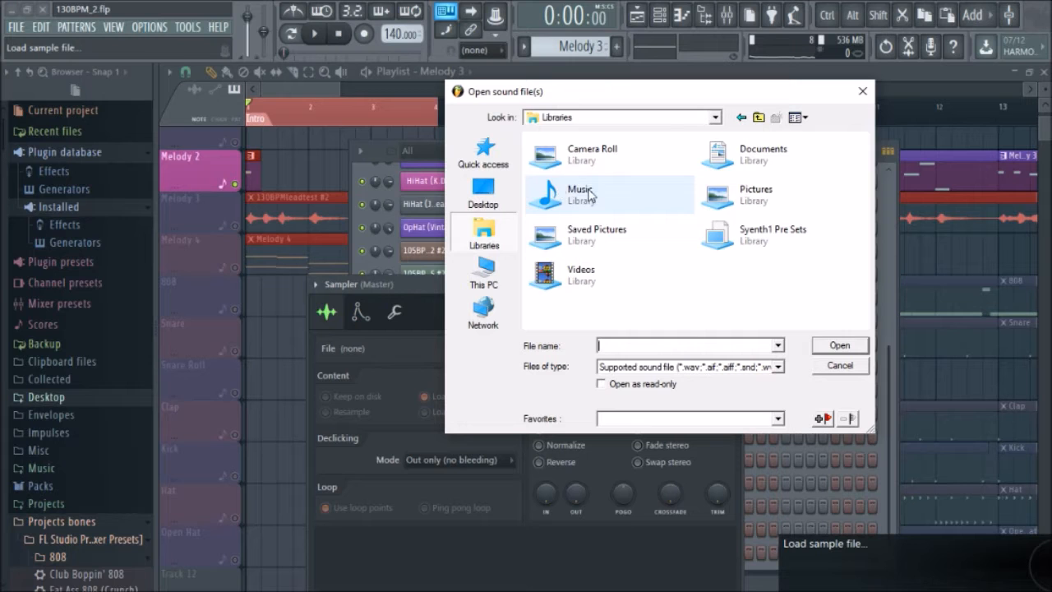
double_click(585, 191)
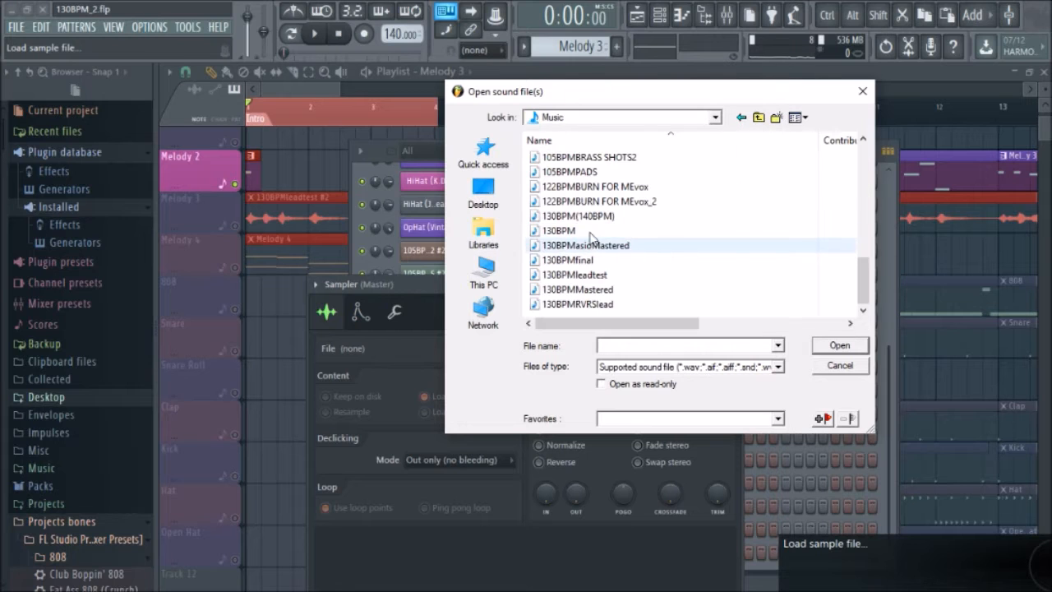
left_click(838, 366)
- Open the 130BPMRVRSlead - Loop channel's settings and reverse its sample
scroll(421, 211, "up", 3)
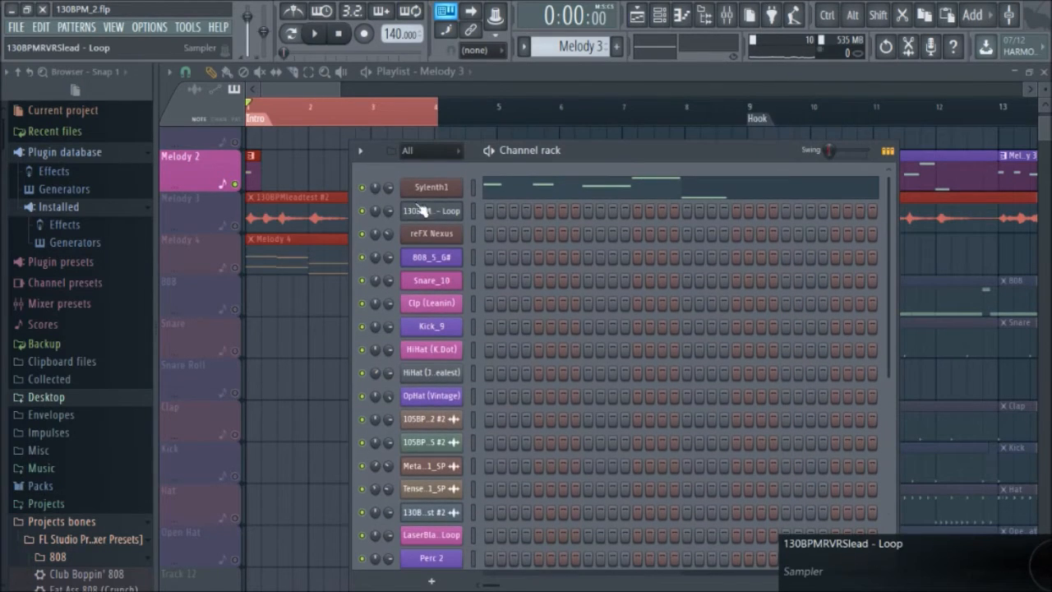
left_click(444, 213)
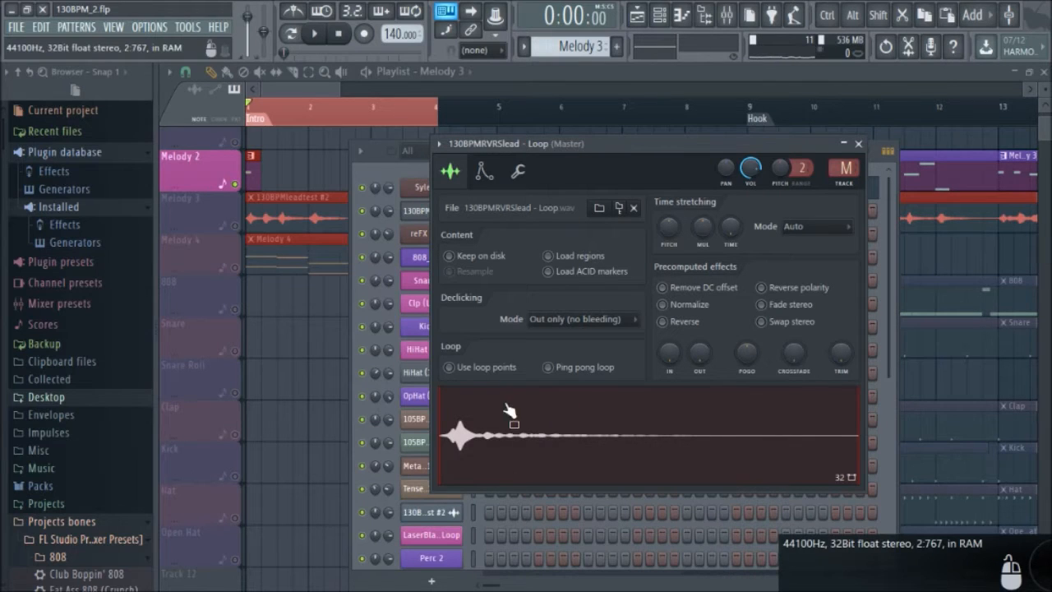
left_click(663, 322)
left_click(677, 323)
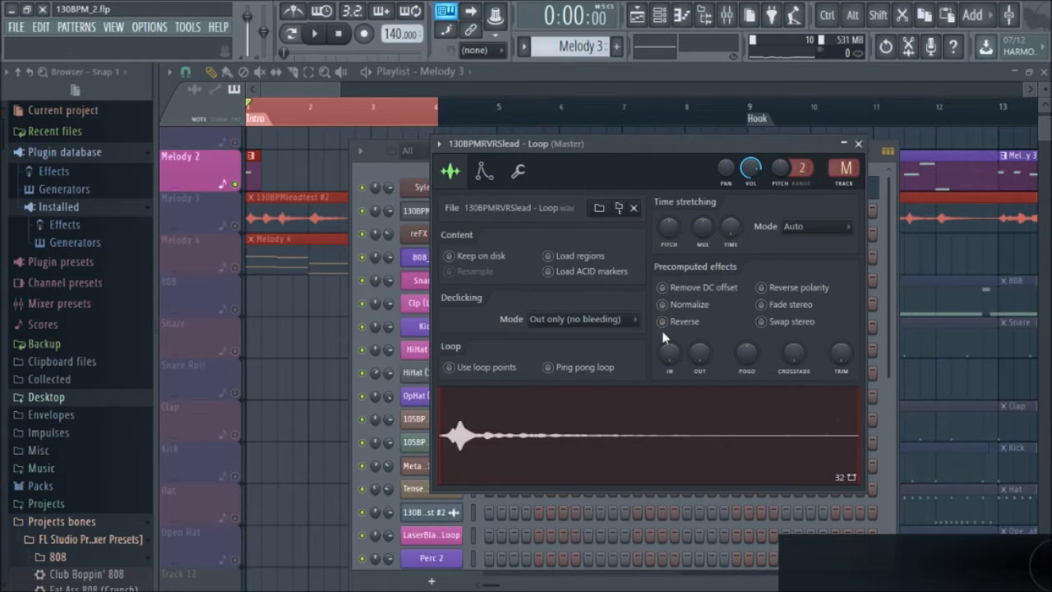
left_click(675, 324)
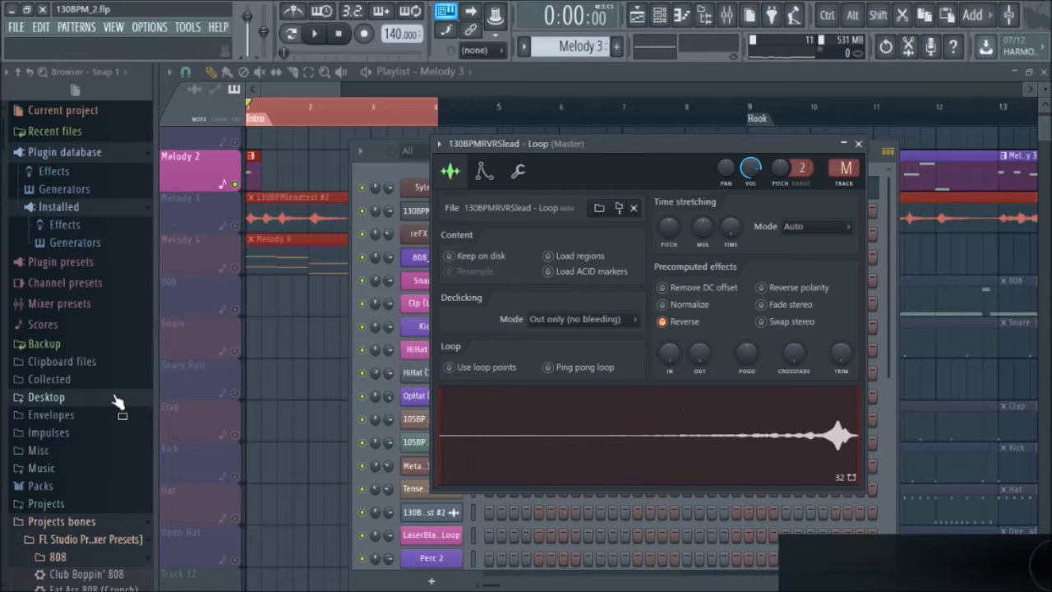
- Place the 130BPMRVRSlead - Loop sample as an audio clip on the Snare track at 1:16:04 and audition the playlist briefly
left_click_drag(543, 453, 306, 320)
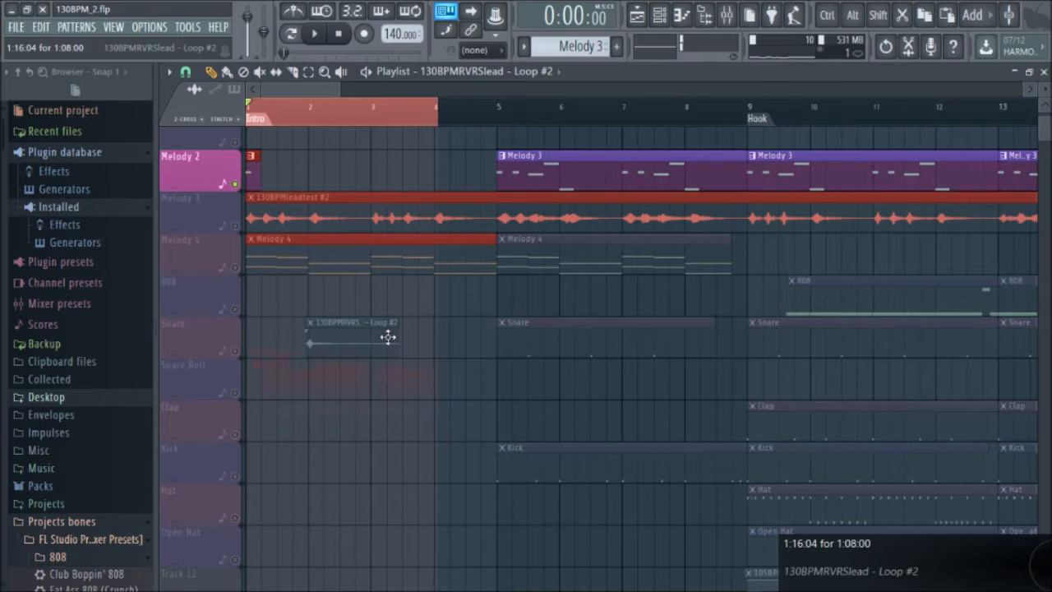
key("space")
left_click(344, 33)
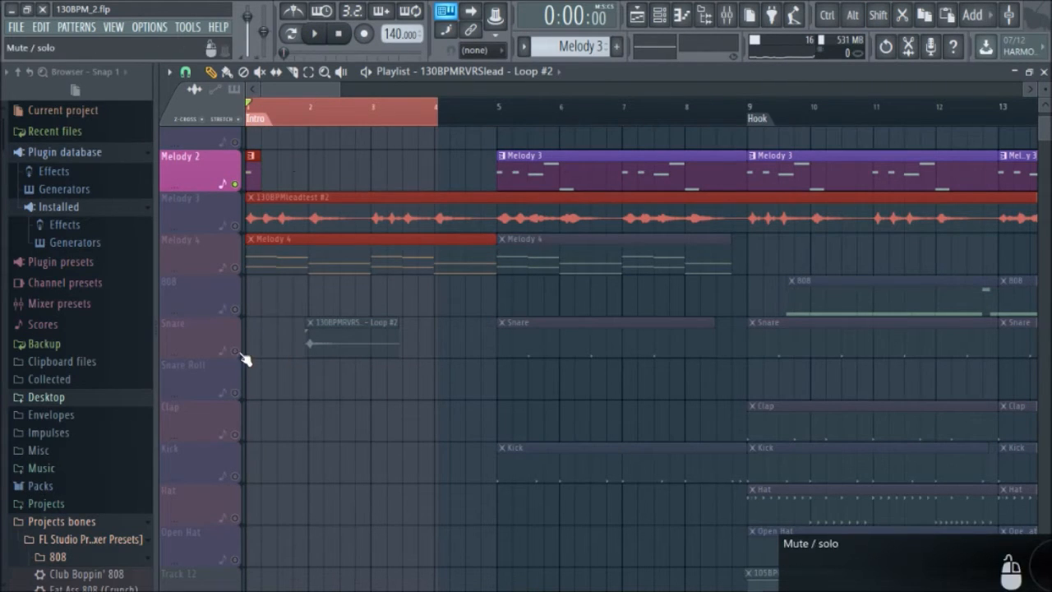
- Set the new 130BPMRVRSlead - Loop #2 audio clip's time stretching to none and reverse its sample
left_click(334, 331)
double_click(331, 333)
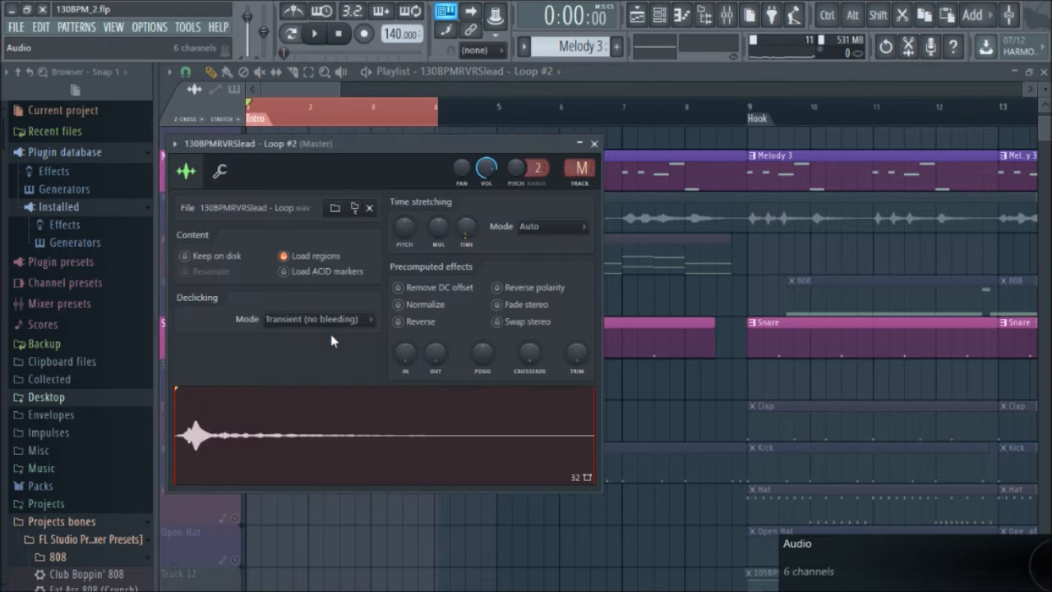
right_click(466, 227)
left_click(493, 236)
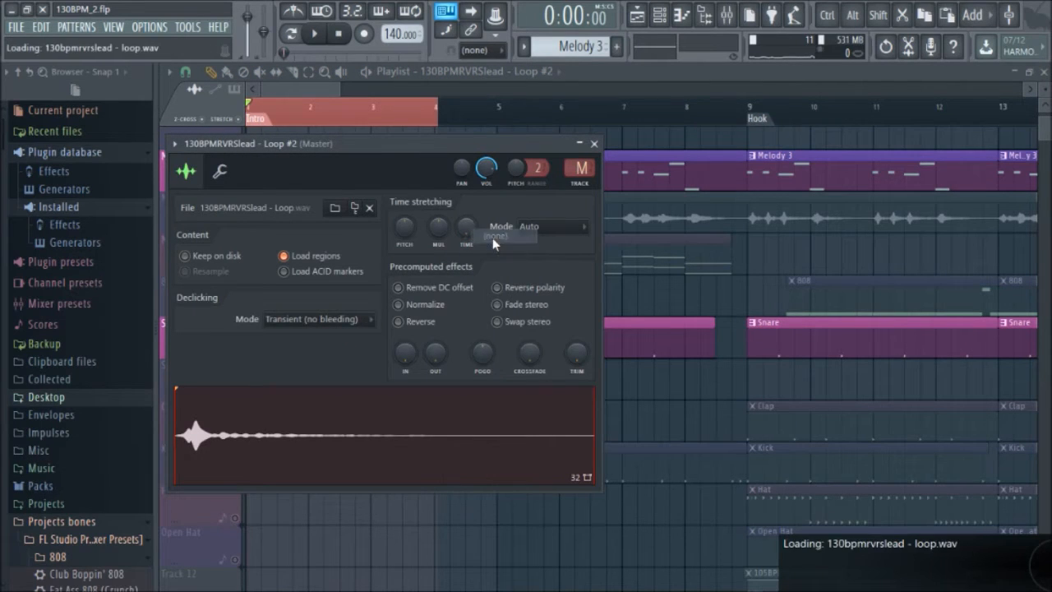
left_click(419, 323)
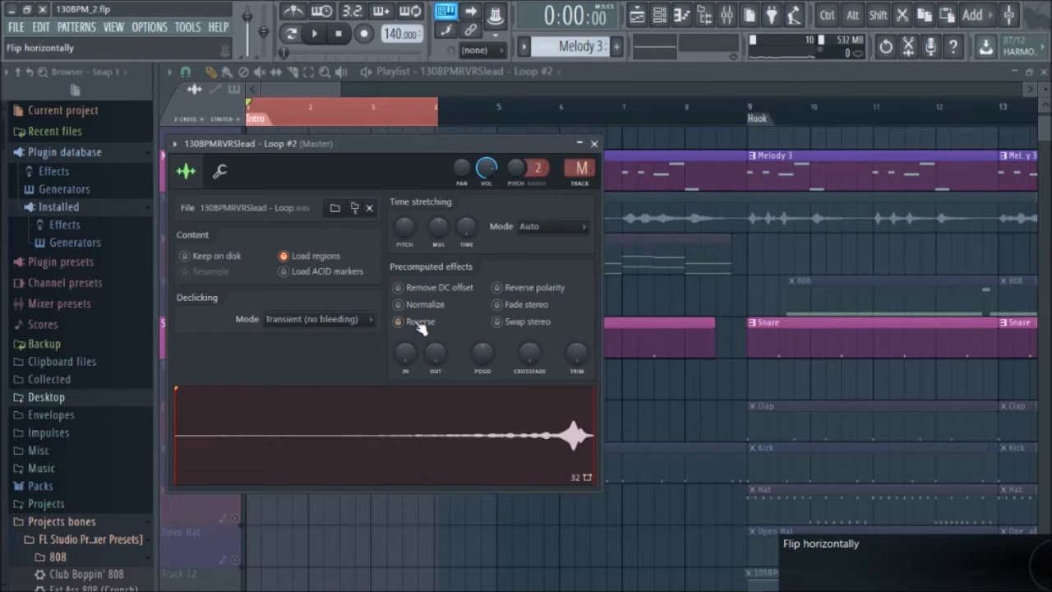
left_click(595, 144)
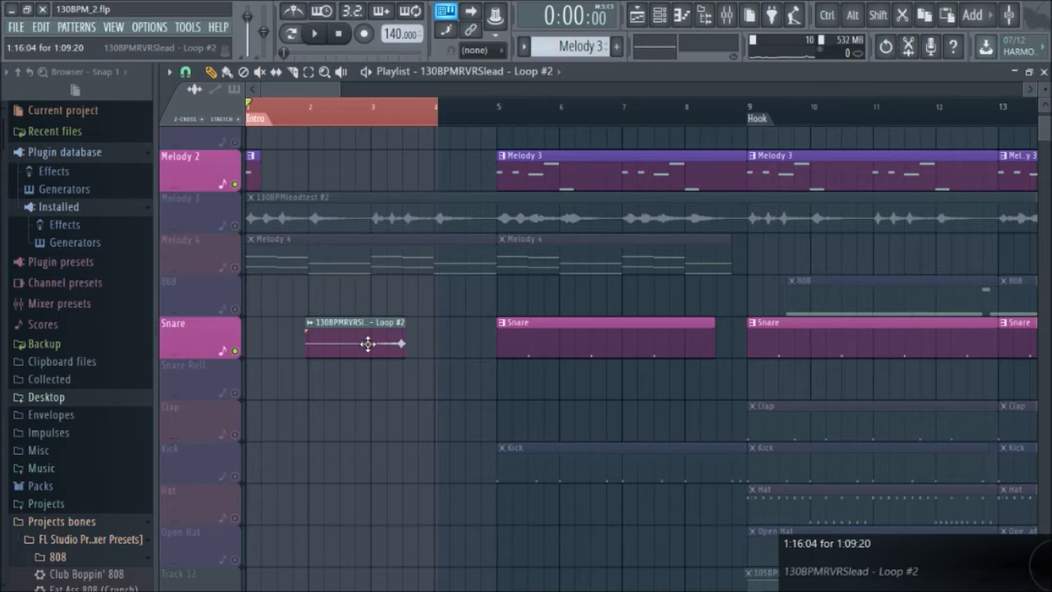
- Move the reversed clip to the Melody 2 track at 3:08:12, aligning its peak with the start of bar 5
left_click_drag(368, 344, 458, 190)
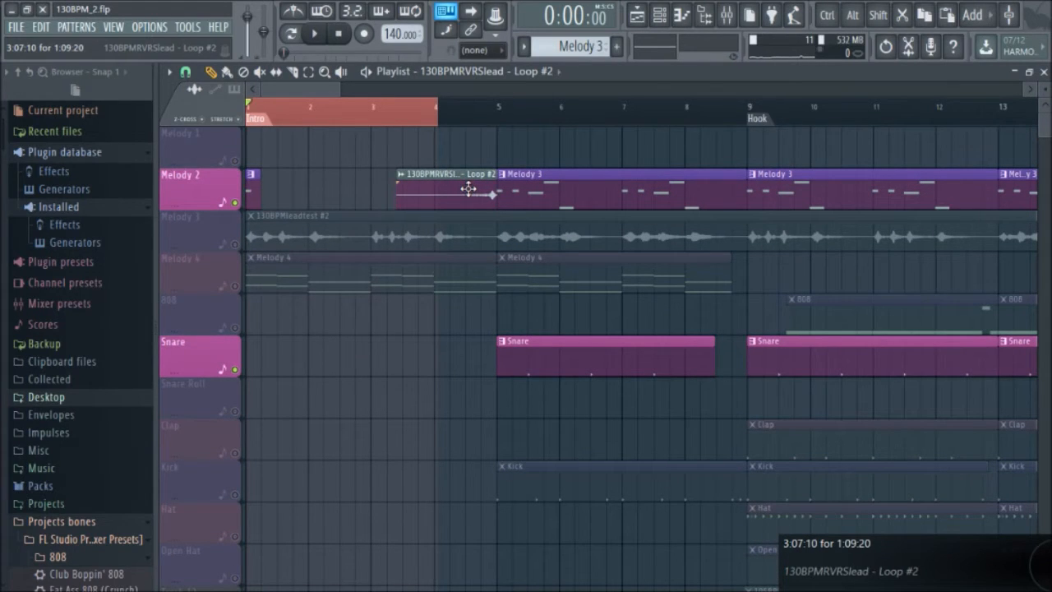
scroll(491, 193, "up", 5)
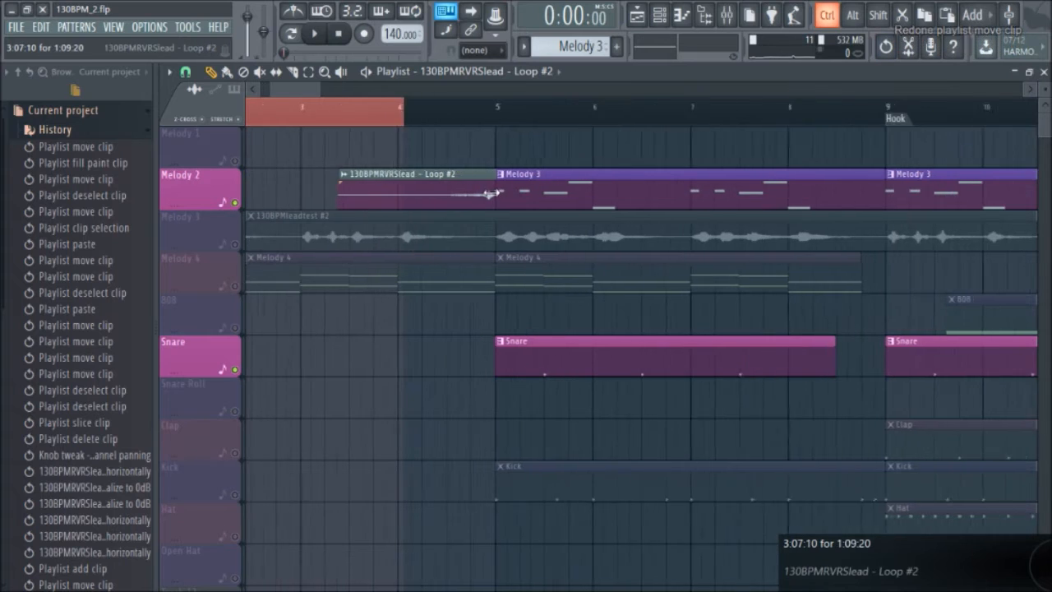
scroll(488, 193, "up", 2)
left_click_drag(466, 187, 490, 189)
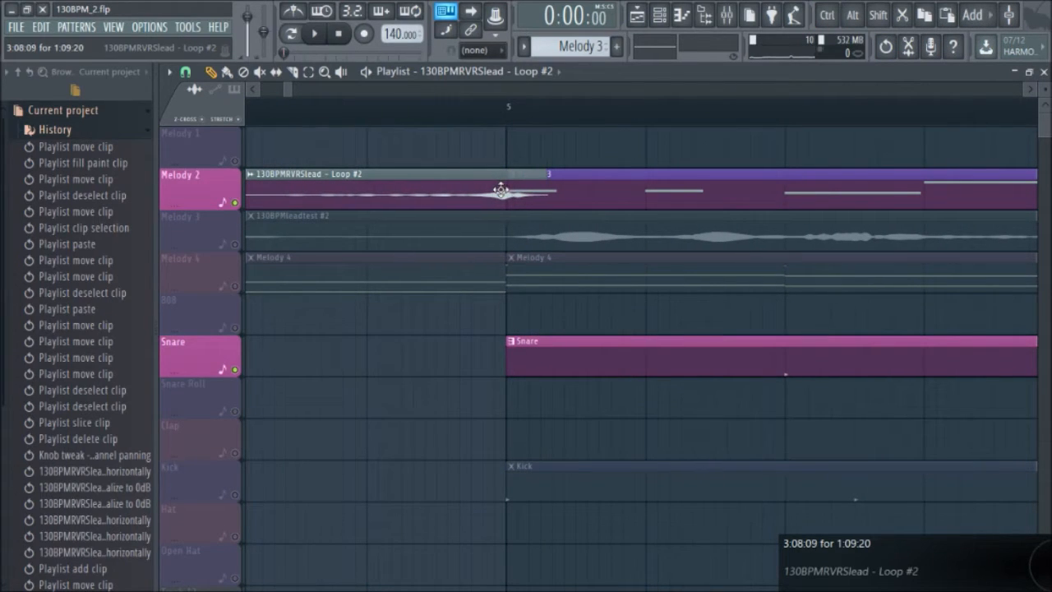
scroll(526, 193, "up", 2)
left_click_drag(541, 180, 549, 182)
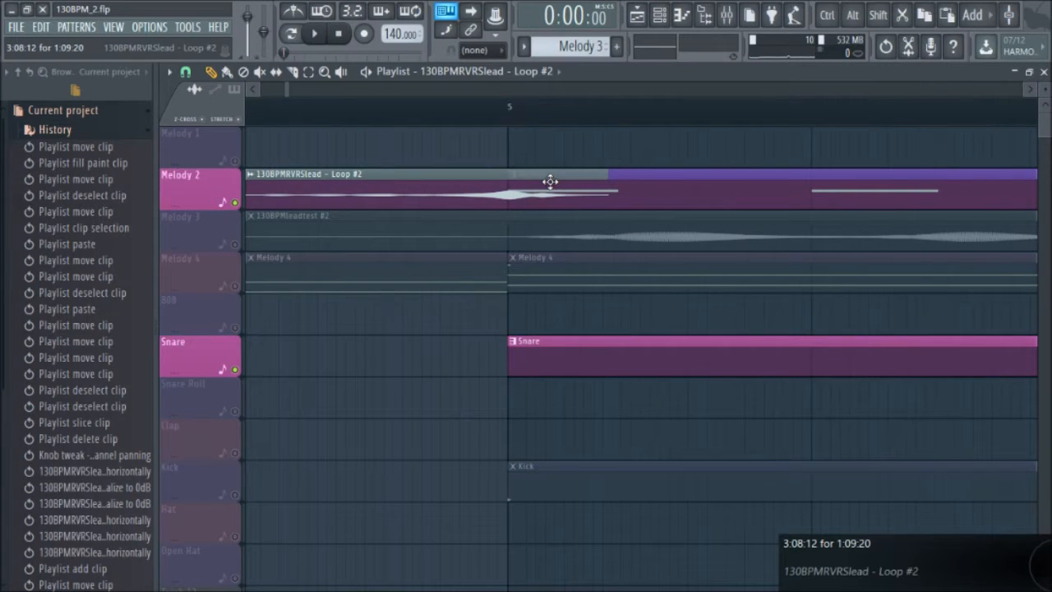
- Trim the end of the reversed clip to the start of bar 5, making its length 1:08:13
scroll(537, 182, "down", 3)
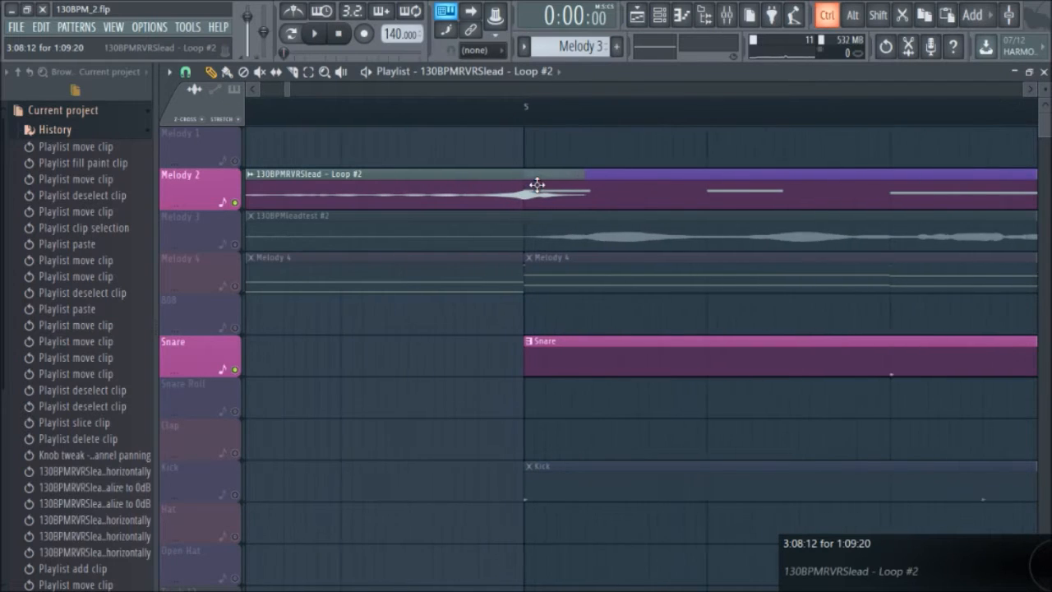
scroll(535, 189, "up", 3)
scroll(461, 185, "down", 1)
scroll(510, 175, "up", 1)
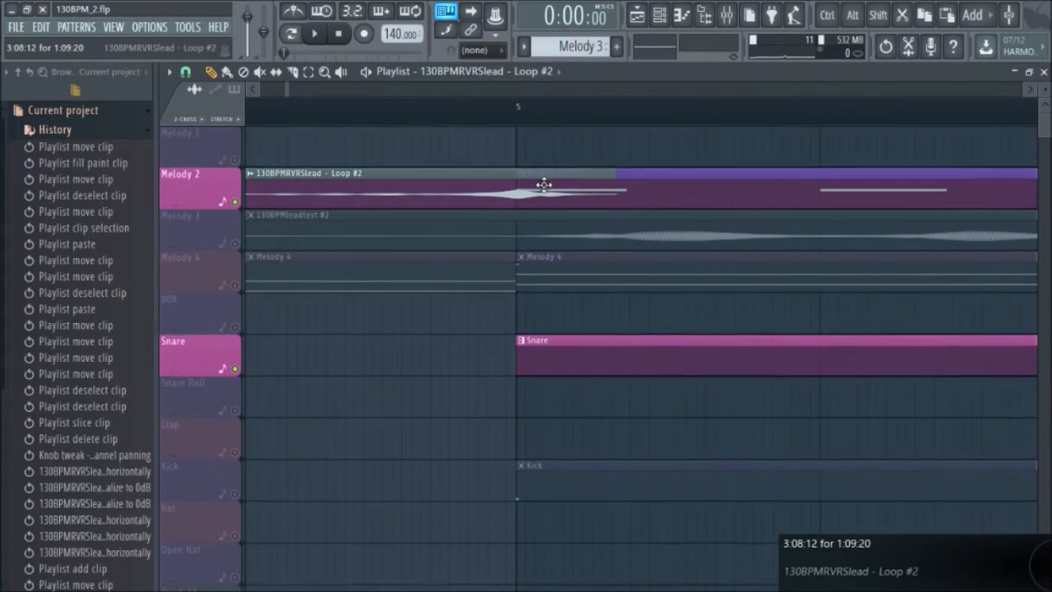
left_click_drag(614, 174, 581, 176)
key("ctrl+z")
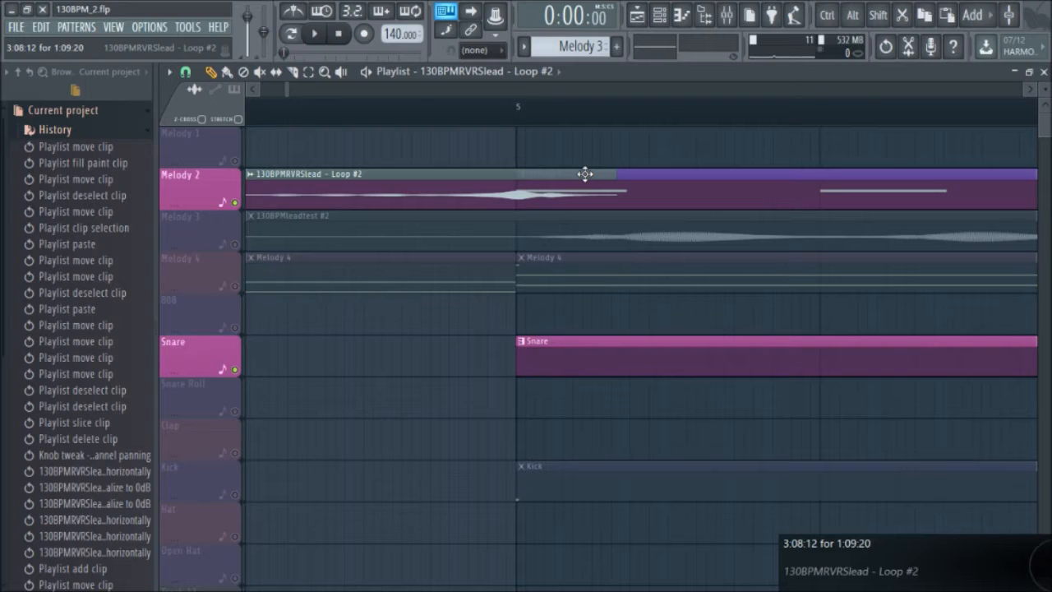
left_click_drag(612, 180, 609, 178)
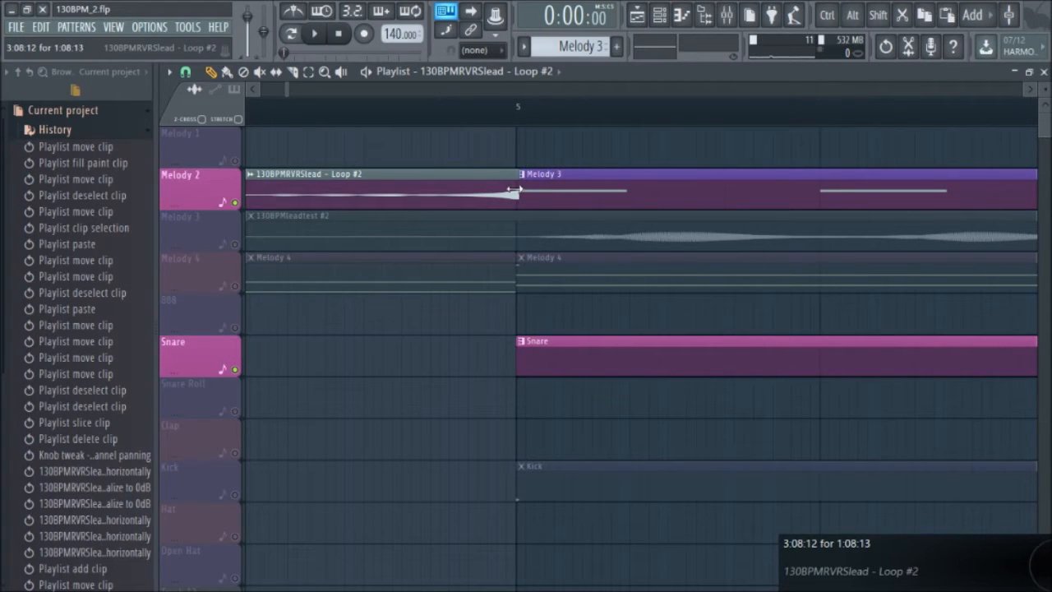
scroll(573, 174, "down", 3)
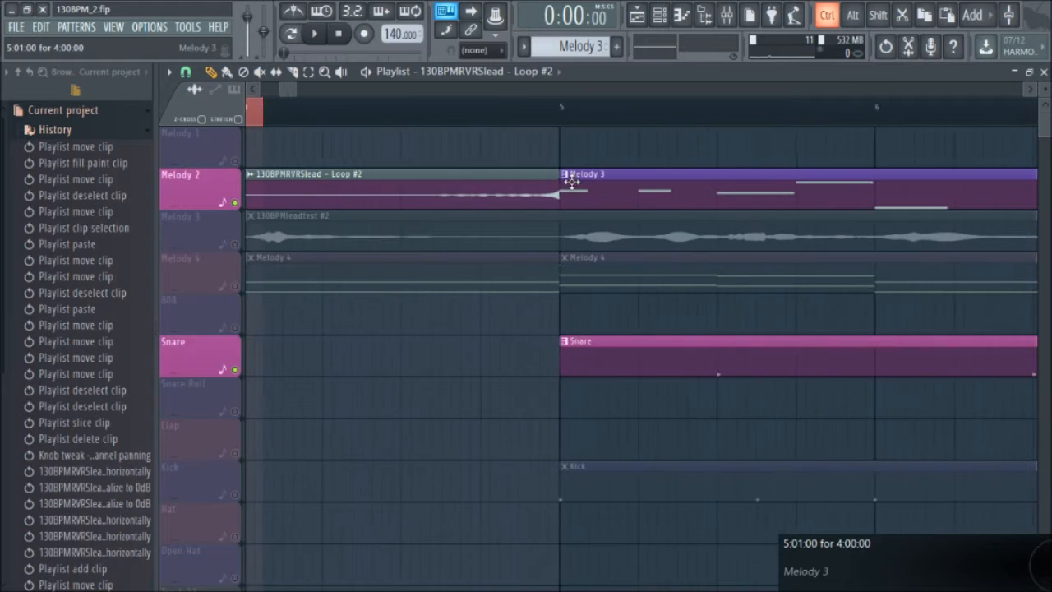
- Line up the clips around bar 3, with the reversed clip at 1:08:12 and the short Melody 3 slice at 3:01:00
scroll(521, 173, "down", 2)
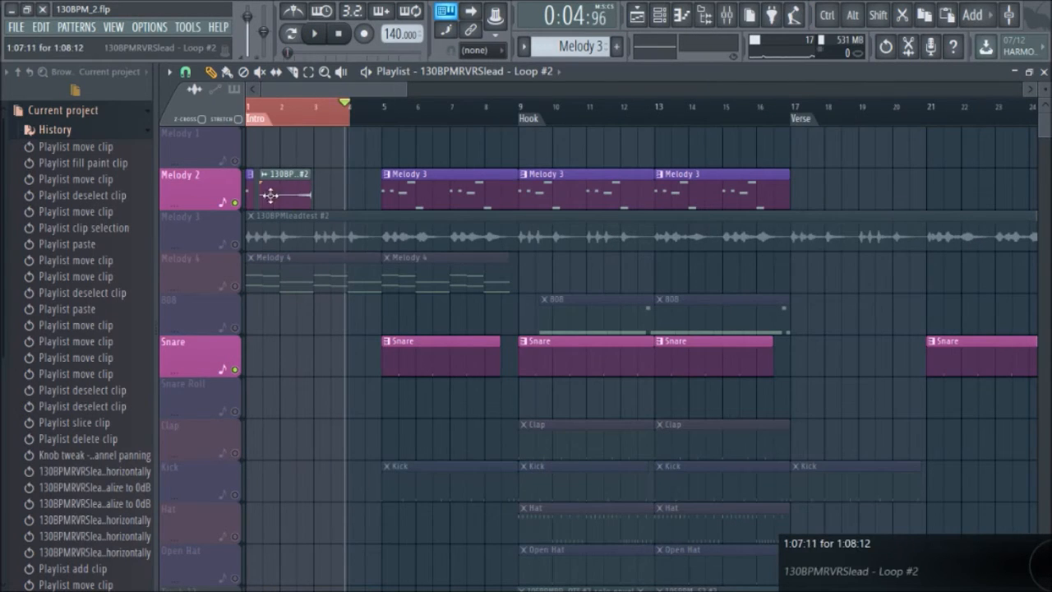
left_click_drag(252, 188, 334, 188)
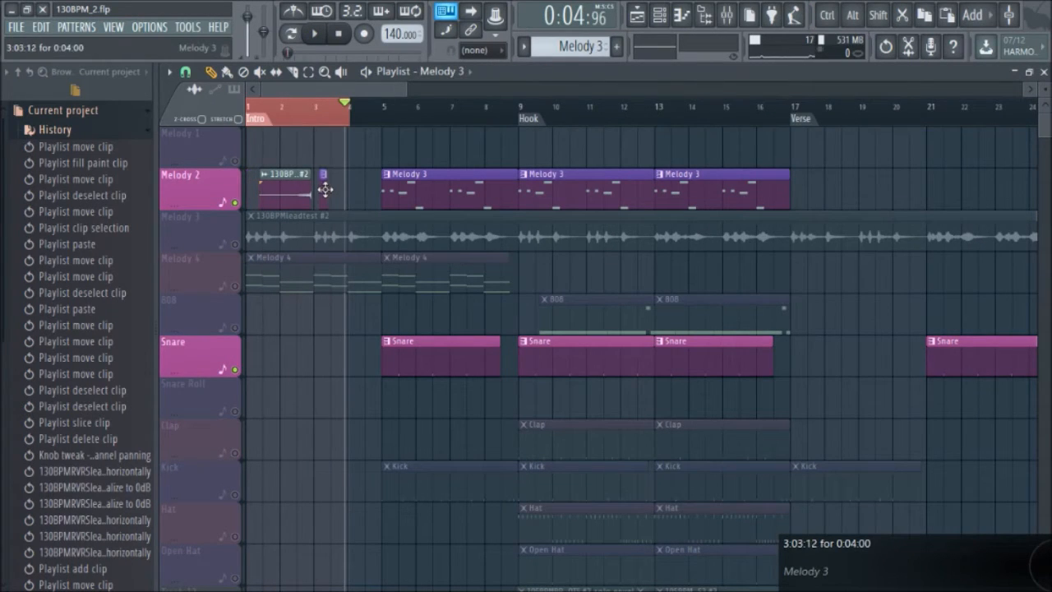
scroll(328, 189, "up", 5)
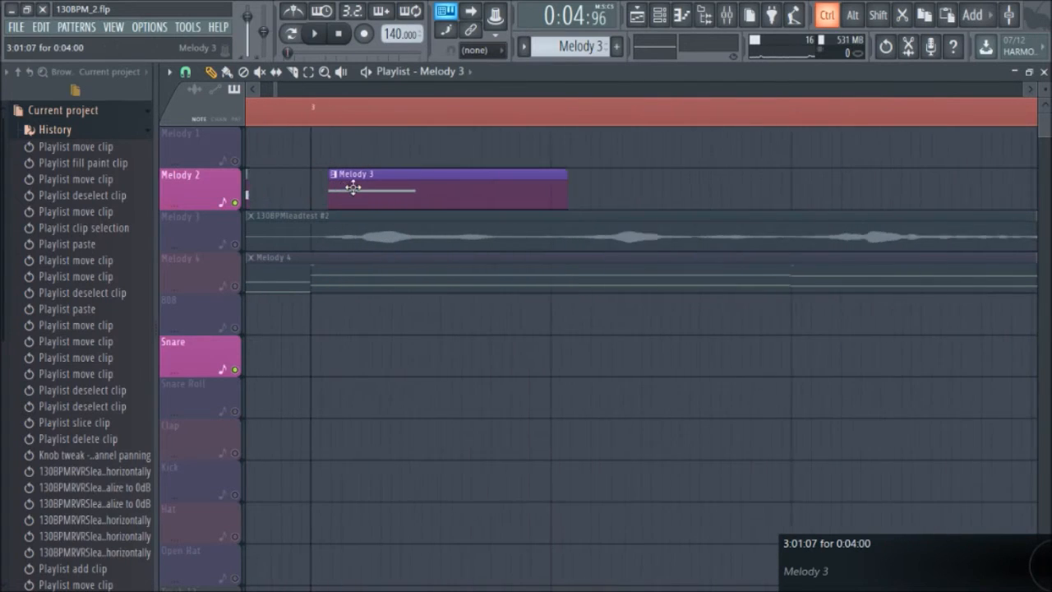
scroll(352, 188, "up", 2)
left_click_drag(305, 188, 381, 190)
scroll(476, 178, "up", 3)
- Play the intro to hear the reversed clip lead into the short Melody 3 slice
left_click(260, 111)
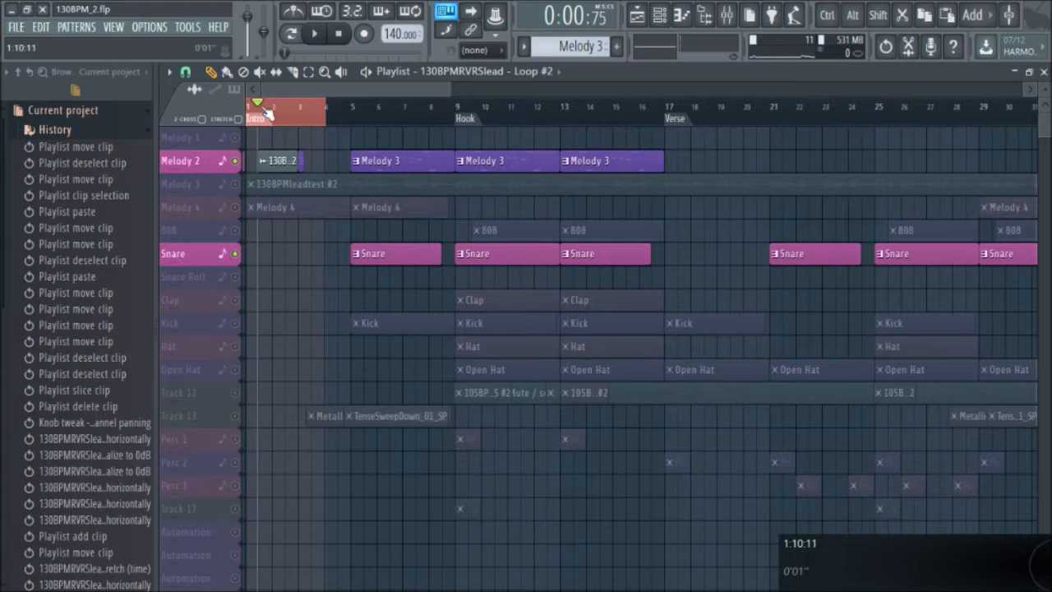
key("space")
scroll(266, 180, "up", 4)
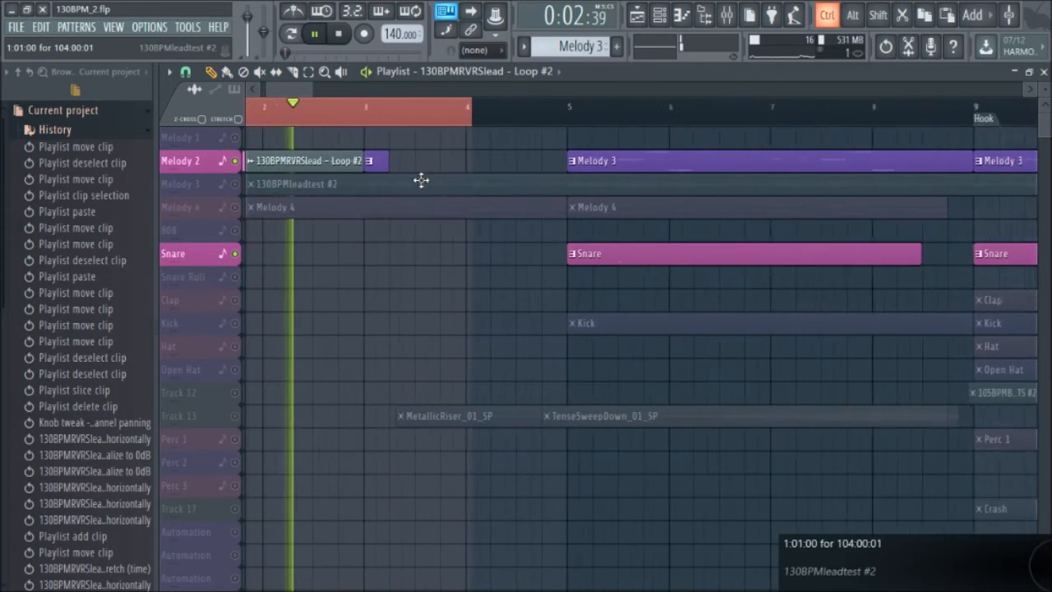
scroll(421, 180, "up", 3)
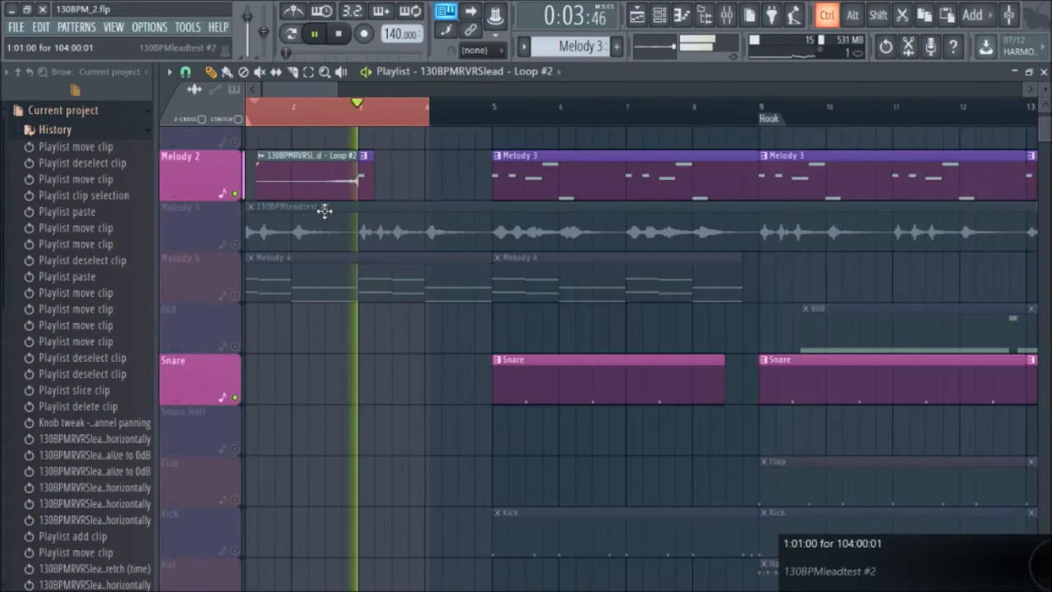
scroll(334, 204, "up", 3)
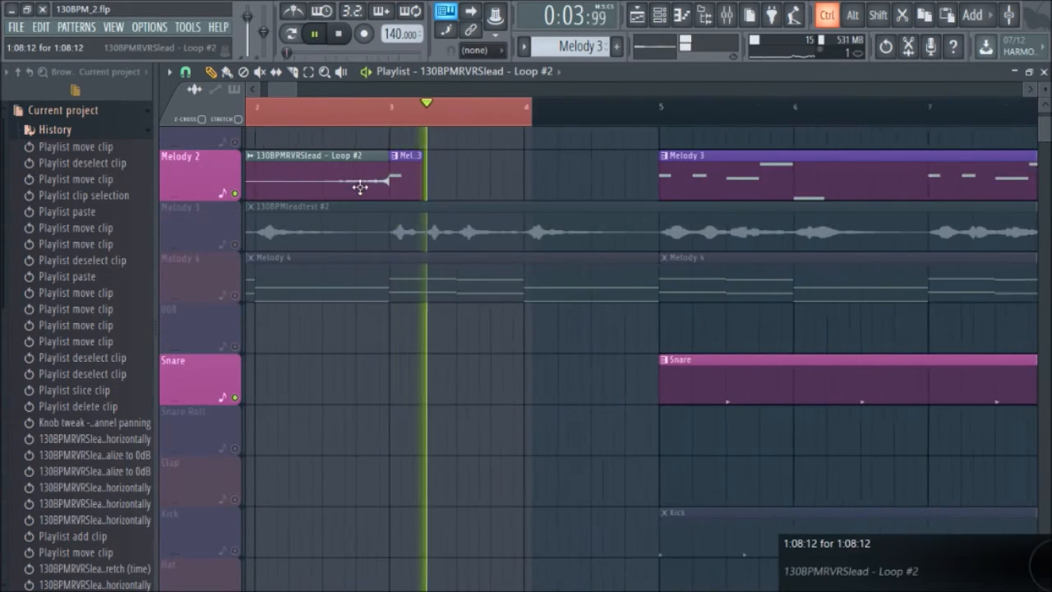
scroll(360, 188, "up", 2)
key("space")
- Turn off Reverse and Load regions for the 130BPMRVRSlead - Loop #2 audio clip
double_click(372, 173)
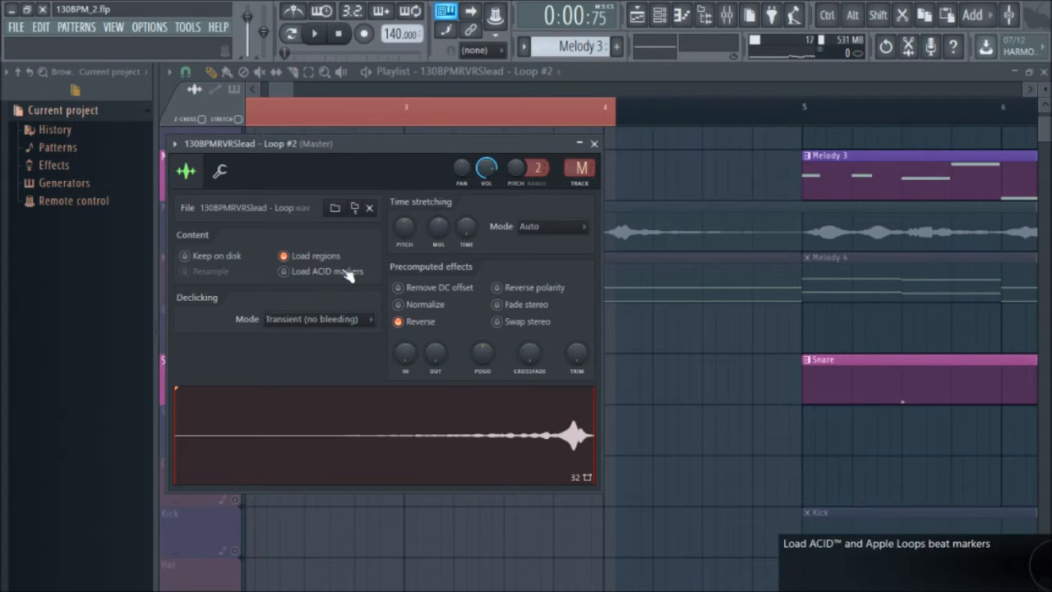
left_click(398, 322)
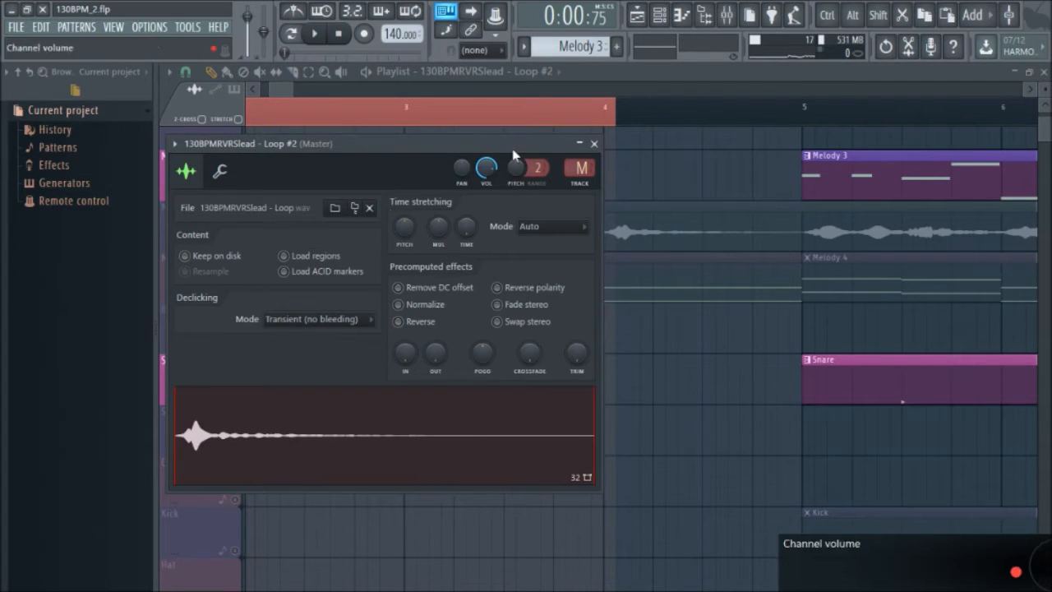
left_click(593, 144)
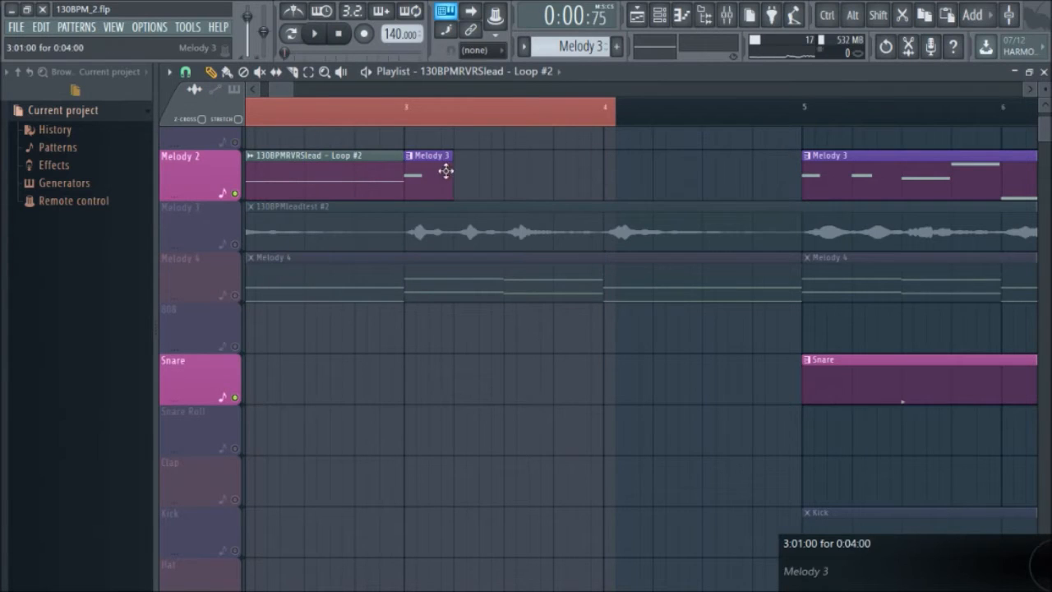
- Delete the 130BPMRVRSlead - Loop #2 clip from the Melody 2 track
scroll(235, 226, "down", 3)
scroll(234, 226, "down", 4)
right_click(318, 167)
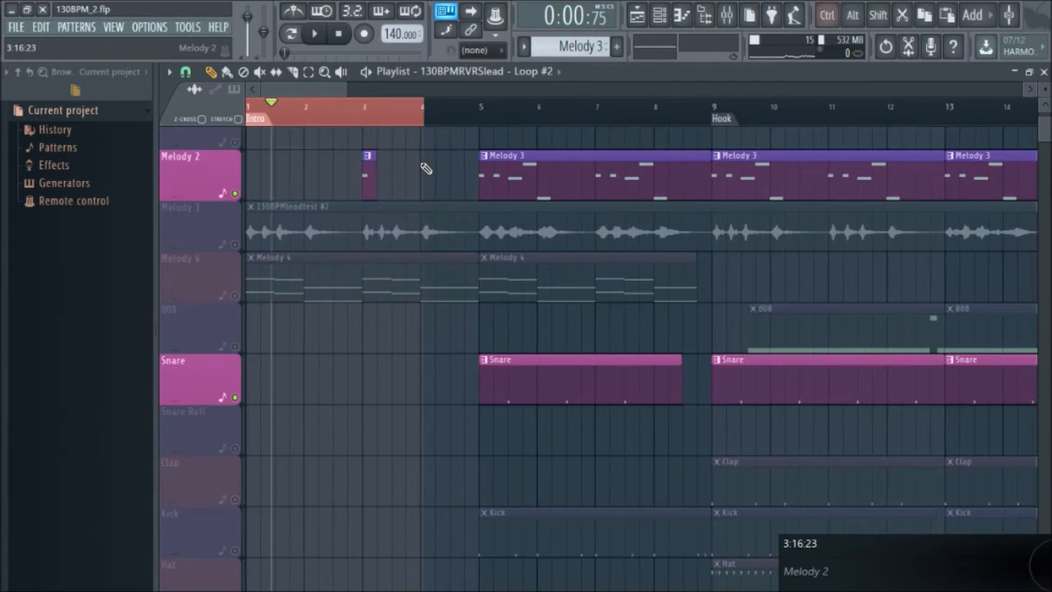
scroll(324, 196, "up", 1)
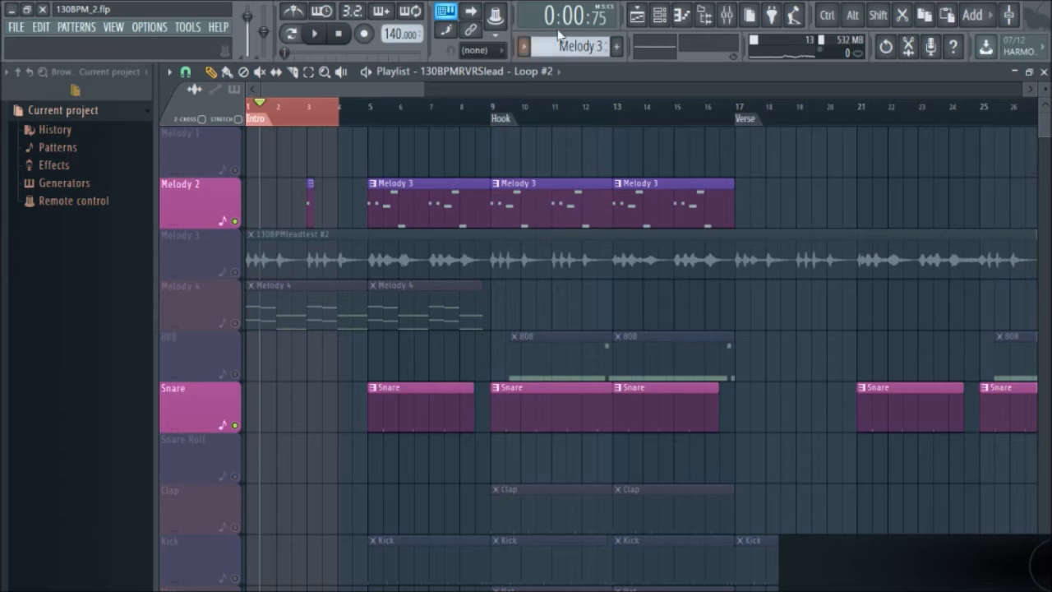
- Close the 130BPMleadtest channel settings and re-enable the other playlist tracks, leaving Melody 2 muted
left_click(659, 15)
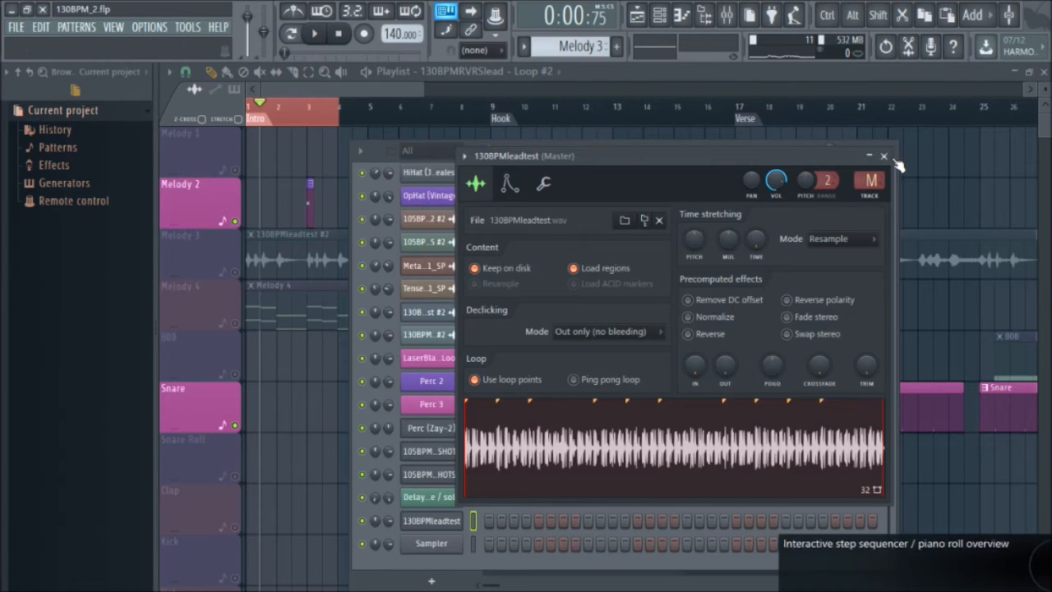
left_click(884, 157)
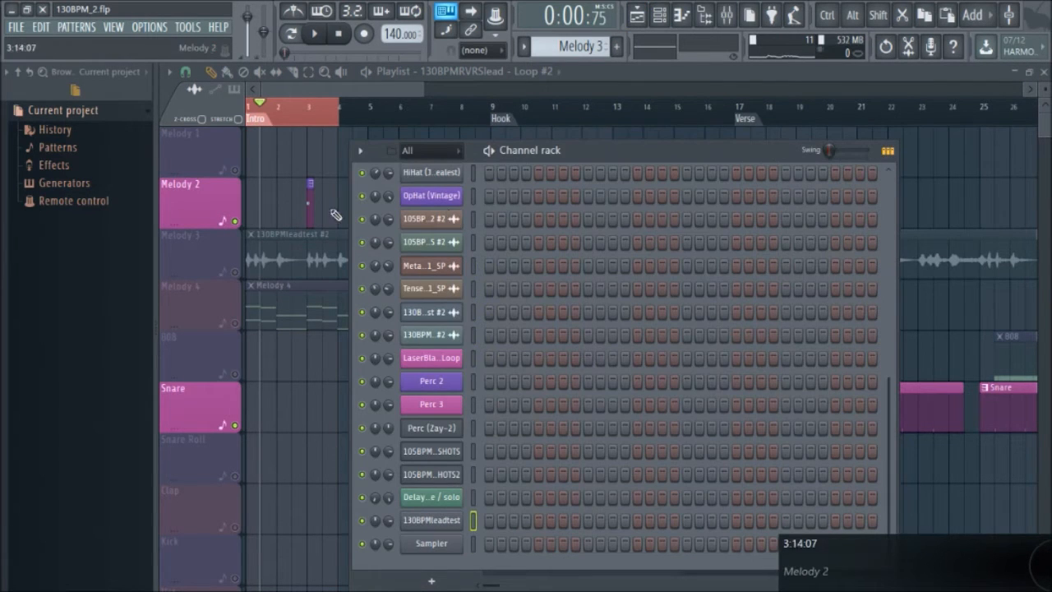
right_click(326, 192, "ctrl")
scroll(218, 204, "up", 4)
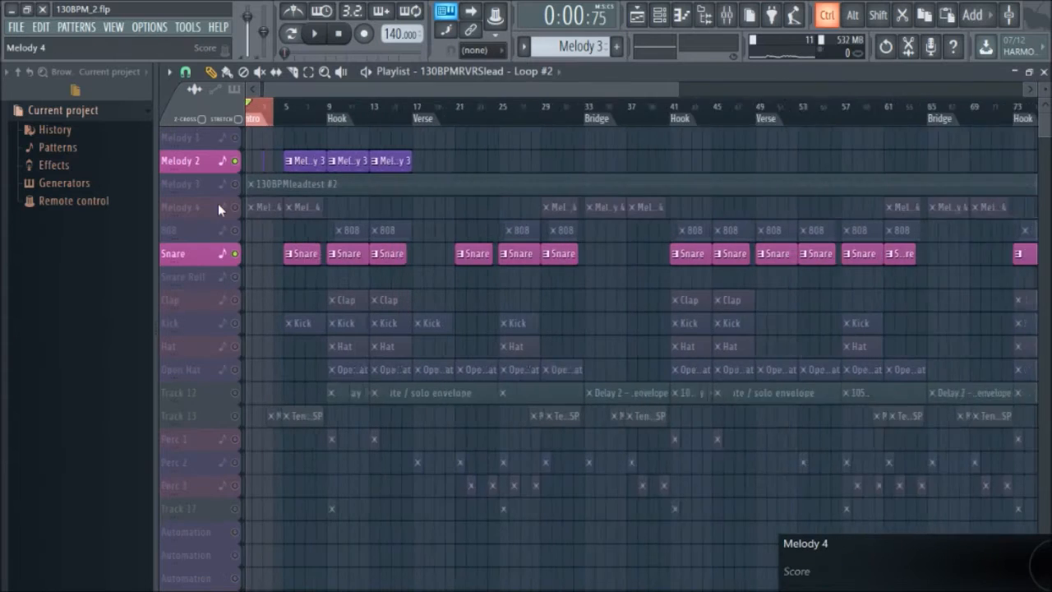
scroll(218, 204, "up", 2)
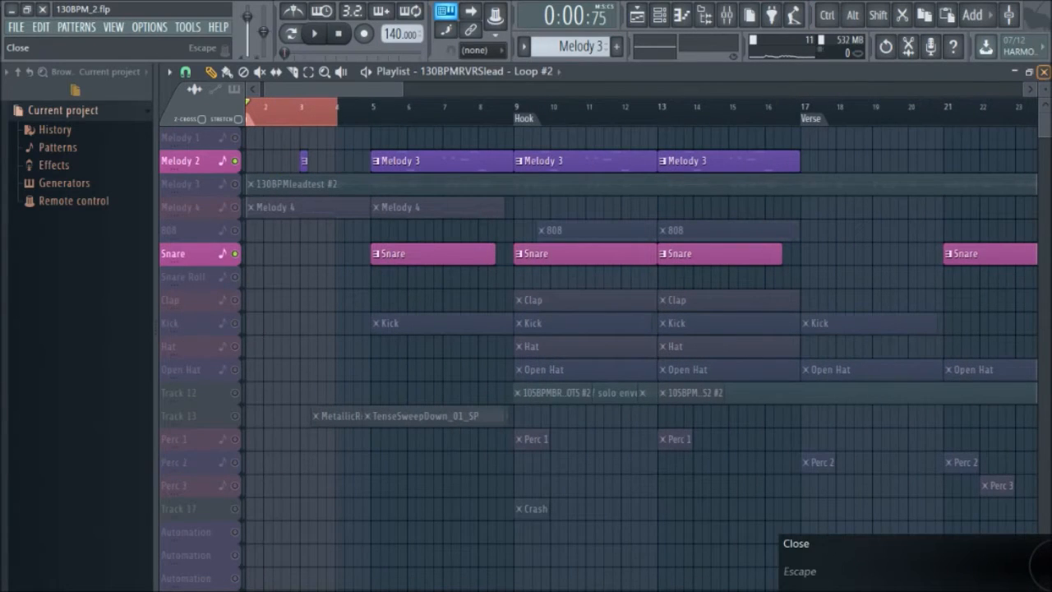
left_click_drag(1046, 89, 1046, 74)
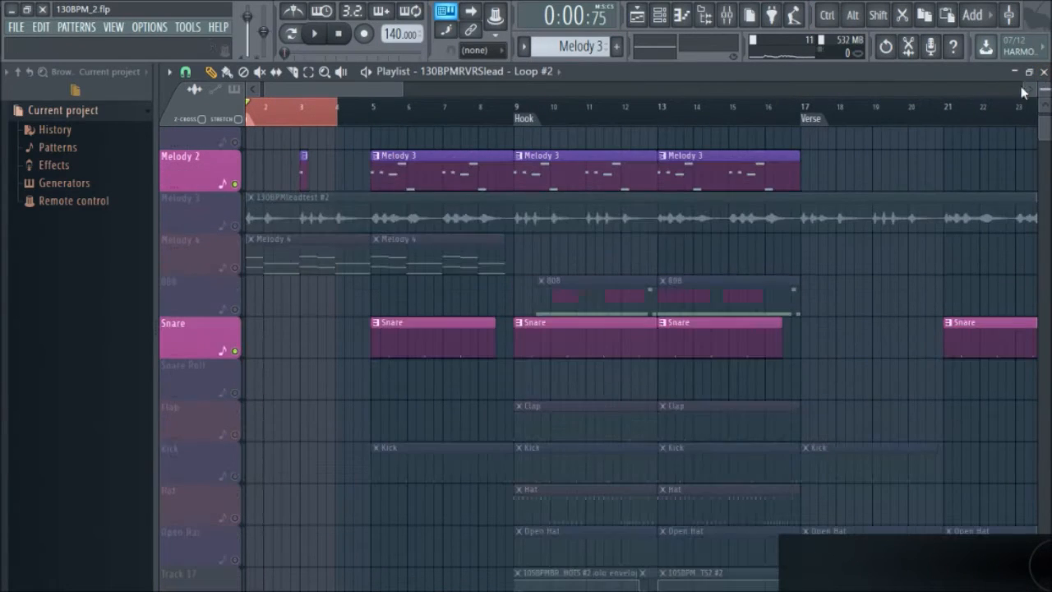
right_click(236, 226)
right_click(236, 226)
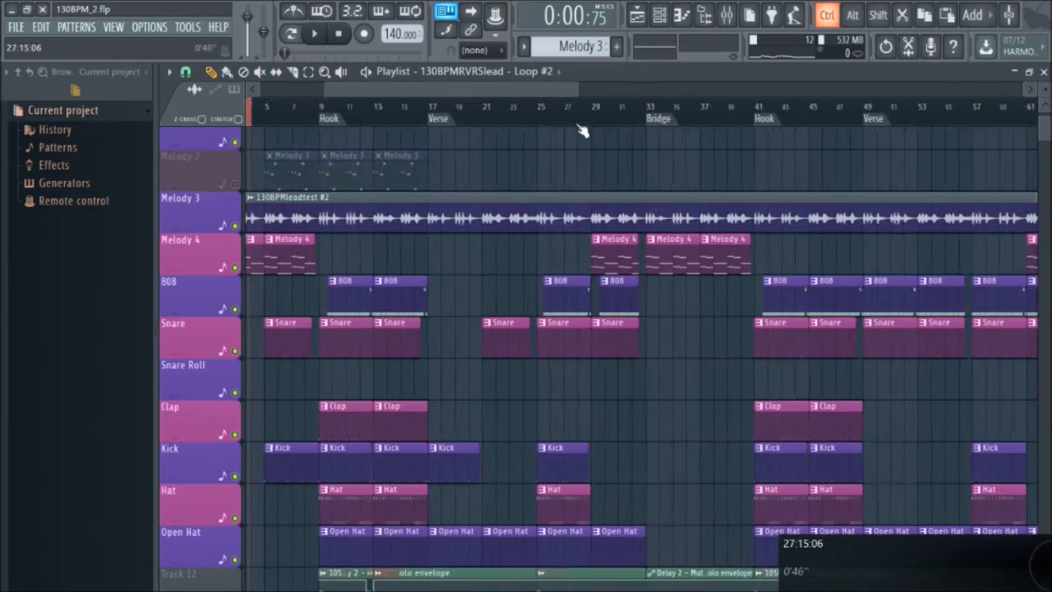
- Play the arrangement briefly from about bar 24 in the verse
scroll(581, 128, "up", 2)
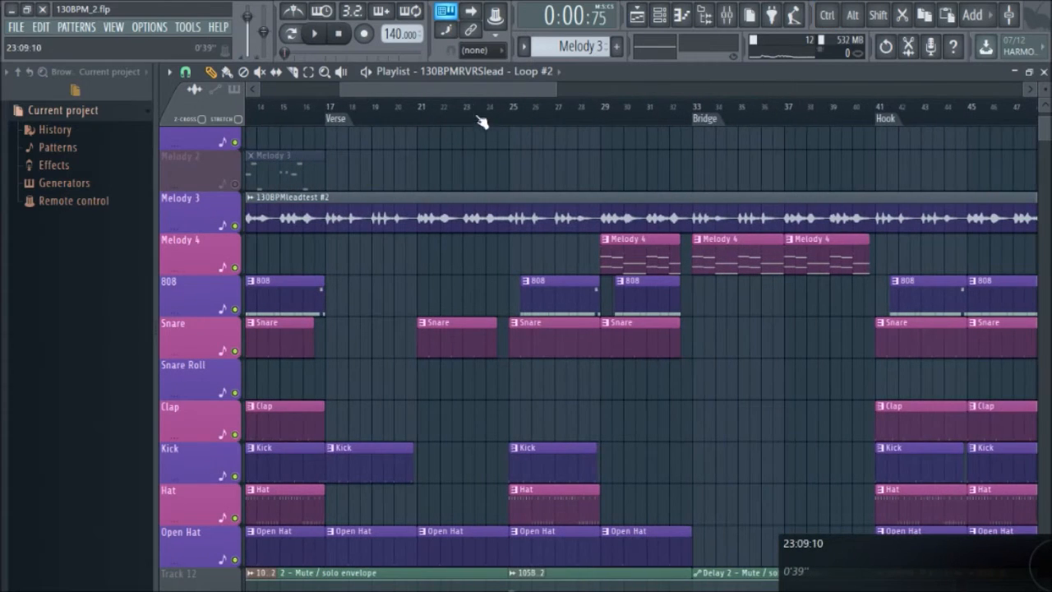
left_click(490, 117)
key("space")
key("space")
- Examine which notes the Melody 3 pattern at bar 5 starts on in its piano roll, and return to the playlist
scroll(460, 199, "down", 3, "ctrl")
scroll(460, 199, "down", 3, "ctrl")
scroll(353, 314, "up", 7, "ctrl")
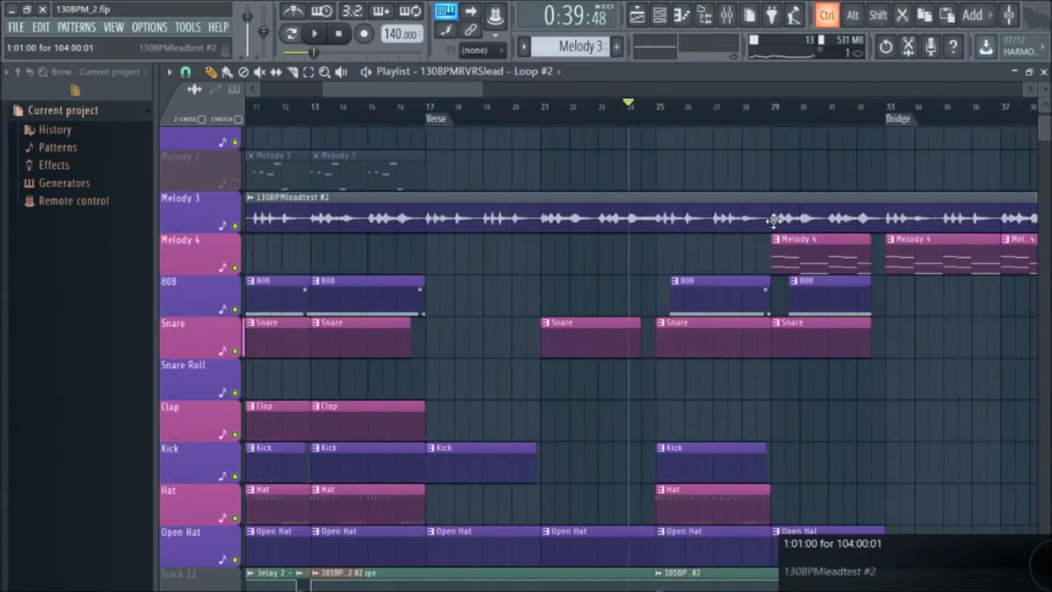
scroll(632, 244, "down", 4, "ctrl")
scroll(303, 184, "up", 6, "ctrl")
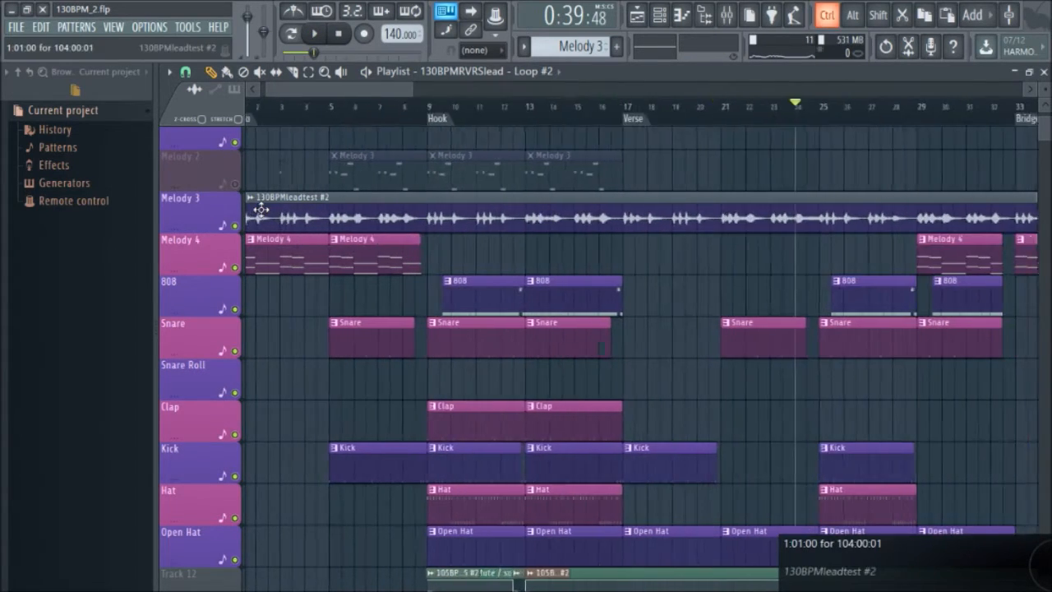
scroll(368, 180, "up", 3, "ctrl")
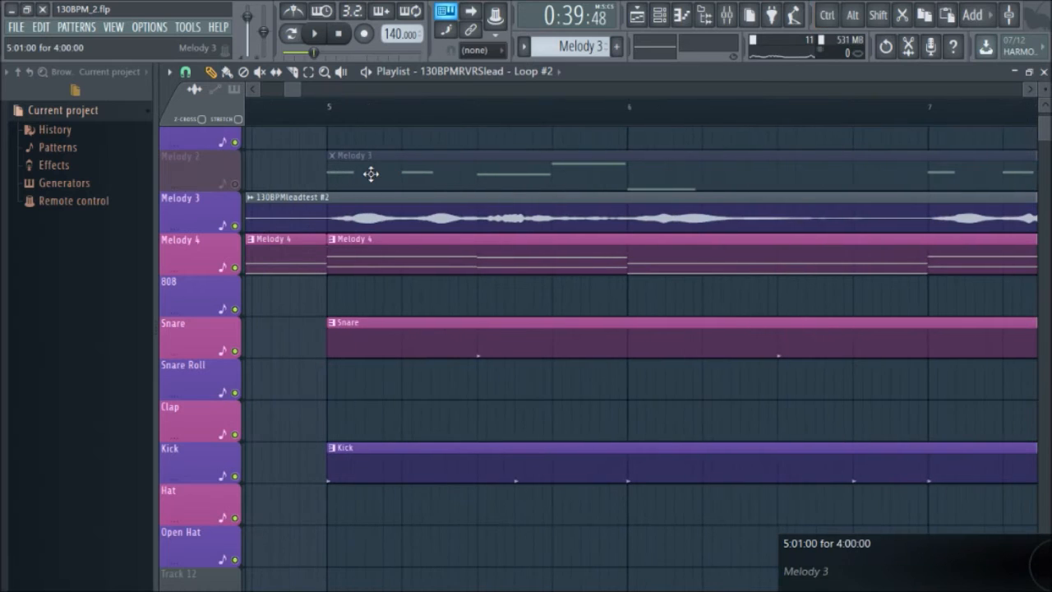
double_click(372, 172)
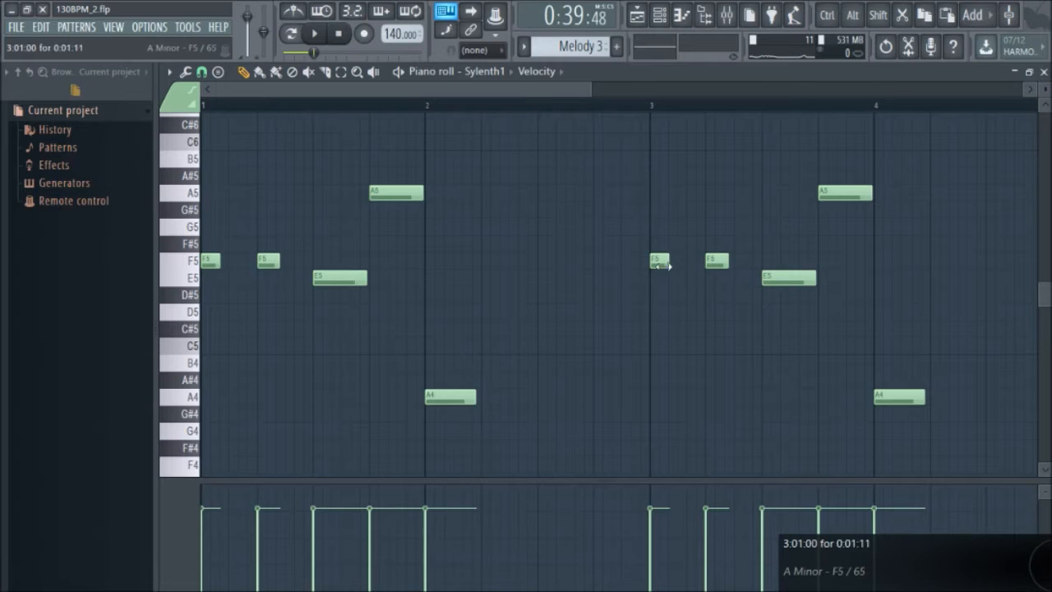
left_click(642, 22)
scroll(433, 275, "down", 3)
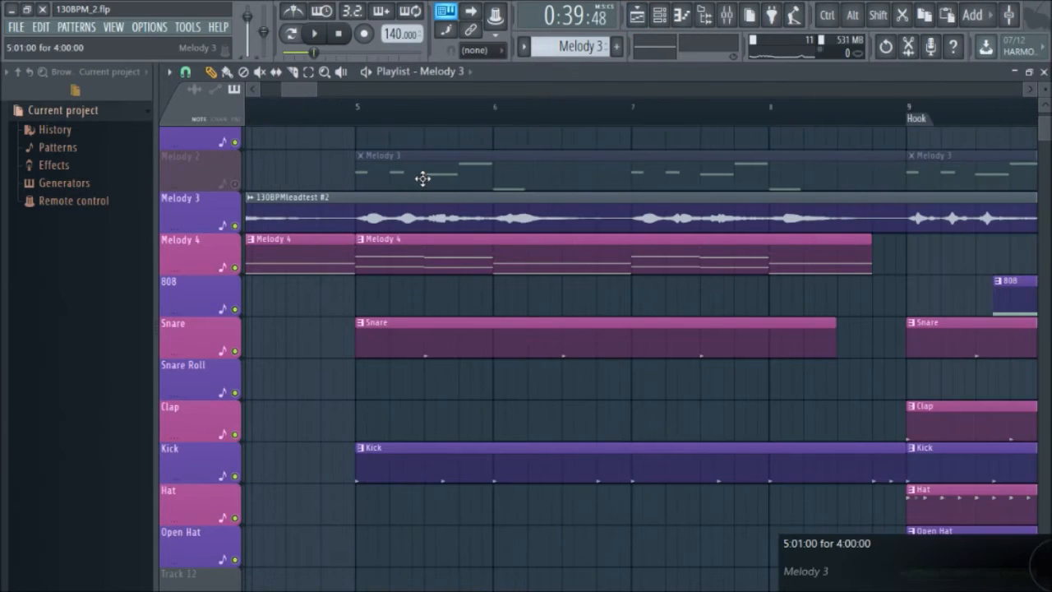
double_click(424, 179)
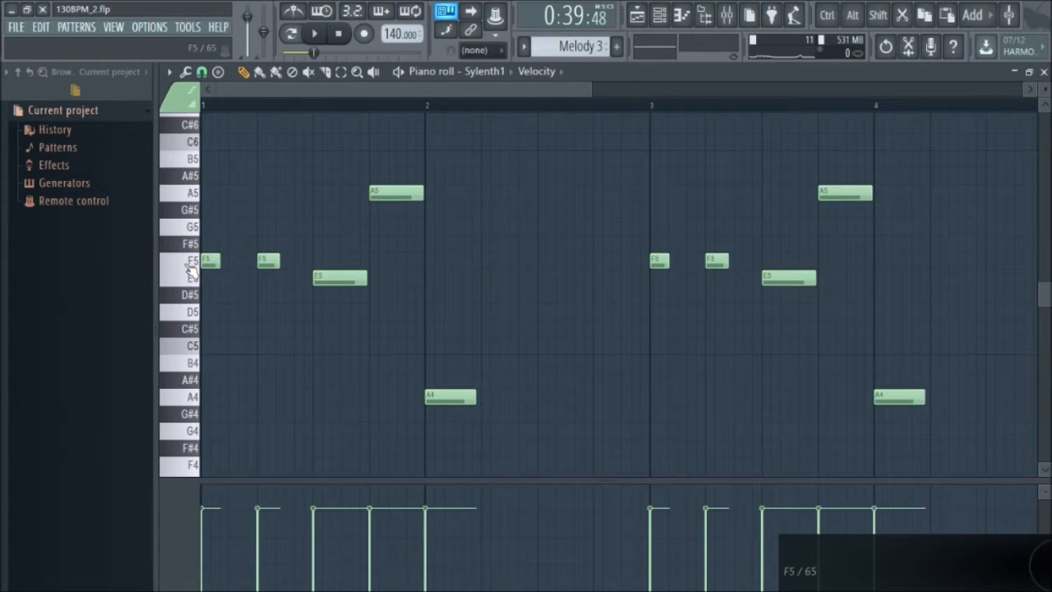
left_click(638, 15)
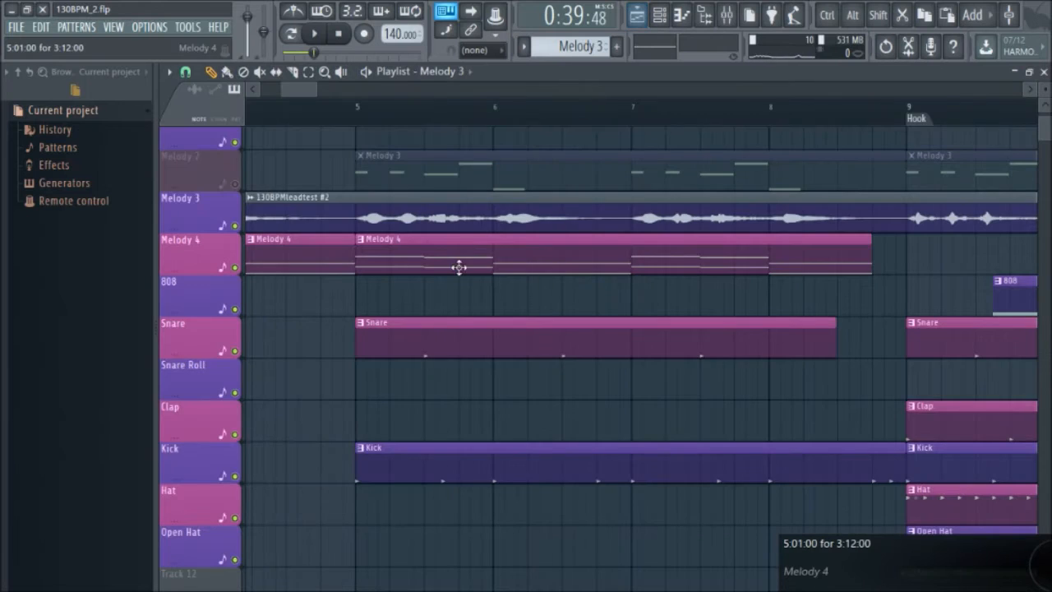
- Open the Melody 4 pattern at bar 5 in the piano roll and select its opening F3 and F4 notes for inspection
scroll(422, 353, "down", 2)
scroll(362, 343, "up", 4)
double_click(431, 261)
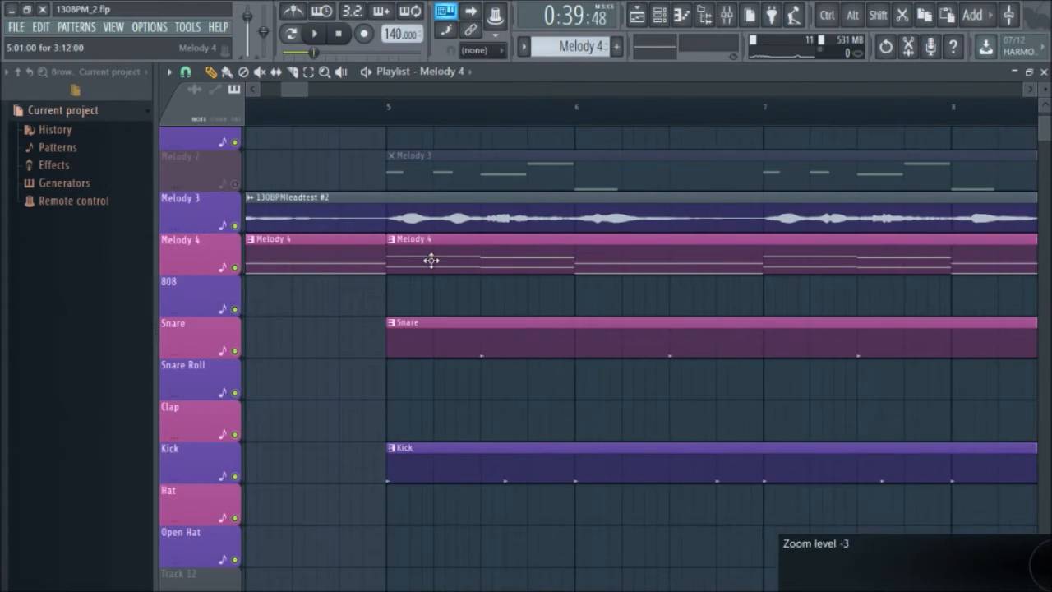
mouse_move(215, 355)
left_mouse_down()
mouse_move(218, 238)
mouse_move(200, 262)
left_mouse_up()
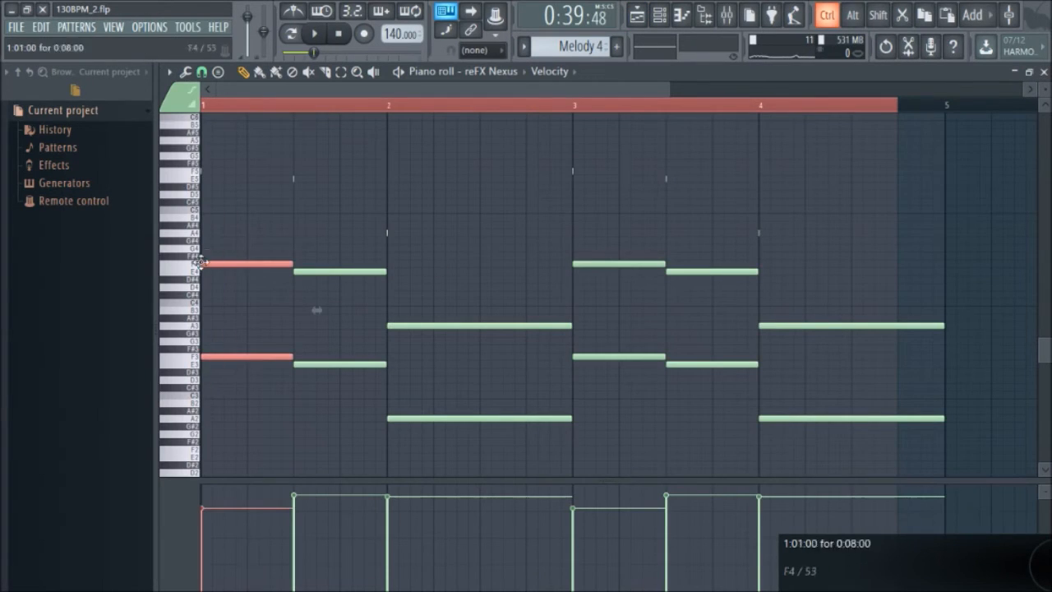
scroll(175, 296, "up", 5)
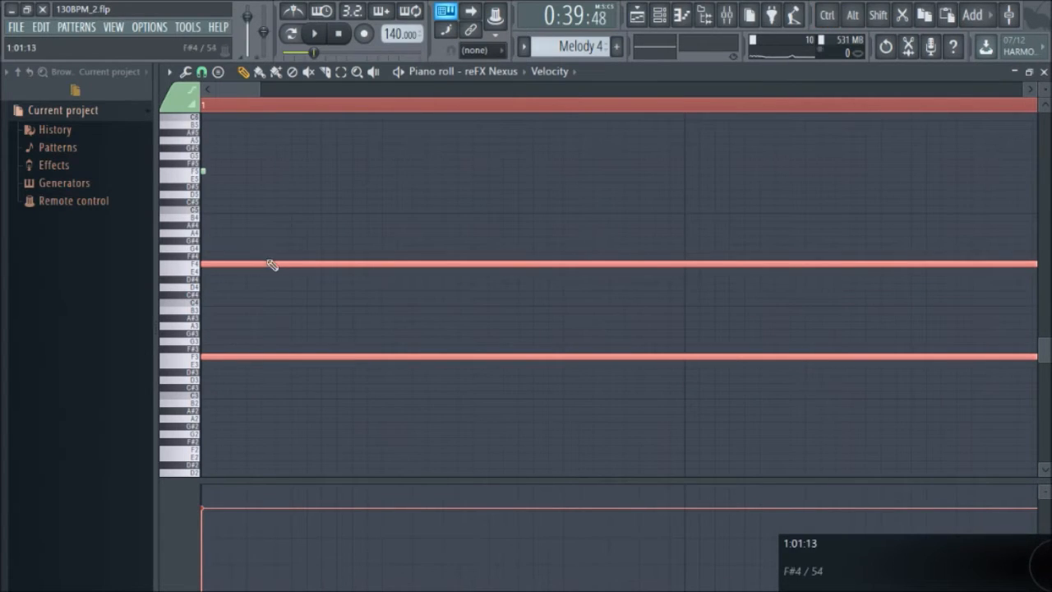
scroll(244, 317, "down", 5)
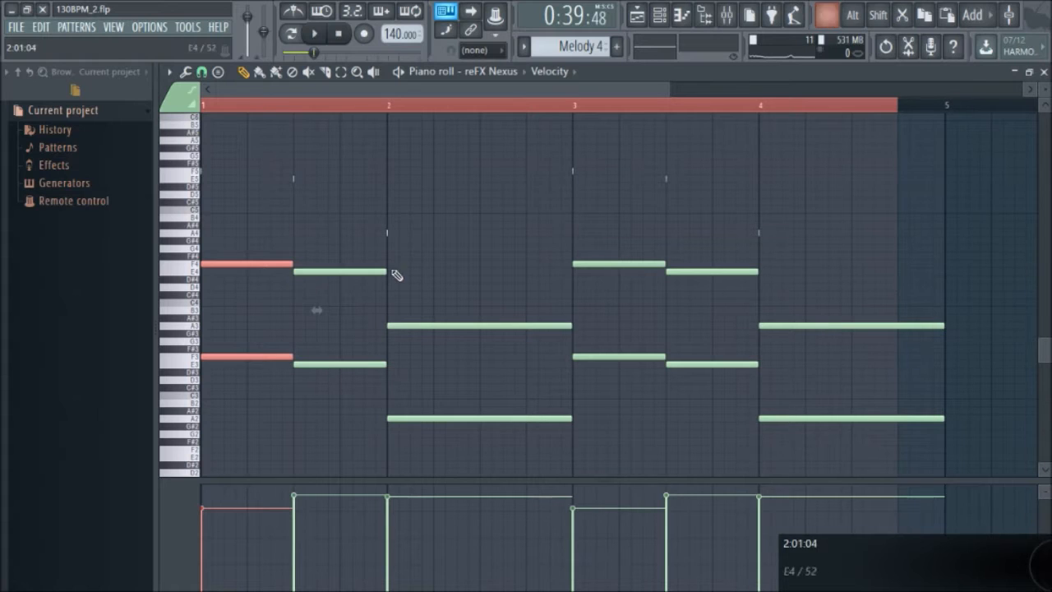
- Clear the note selection, check the ghost lead note above the first Melody 4 notes, and return to the playlist
left_click_drag(364, 171, 194, 160)
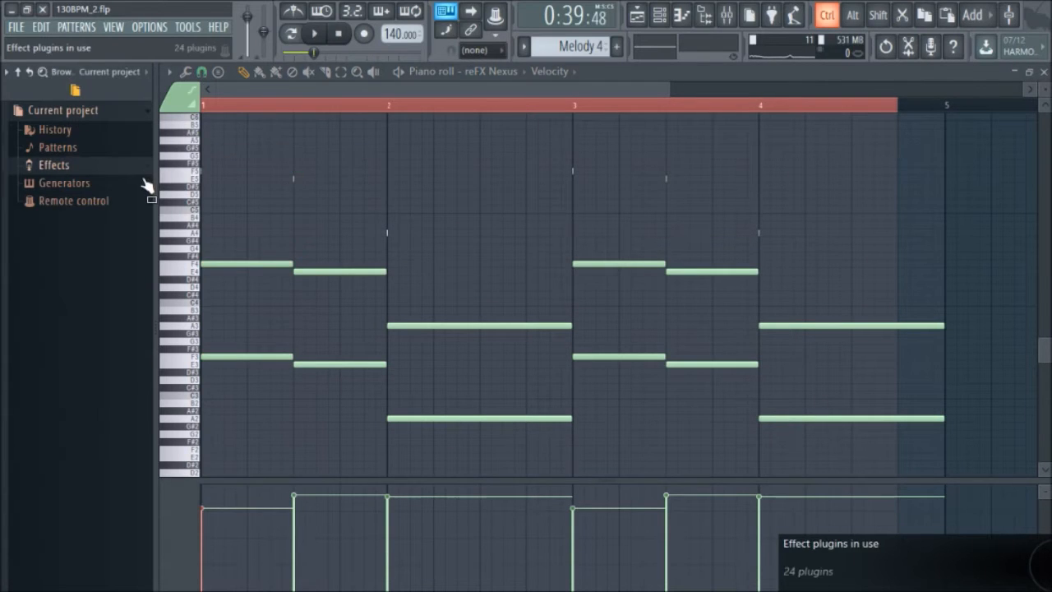
left_click(143, 171)
left_click_drag(314, 141, 225, 191)
scroll(215, 183, "up", 5)
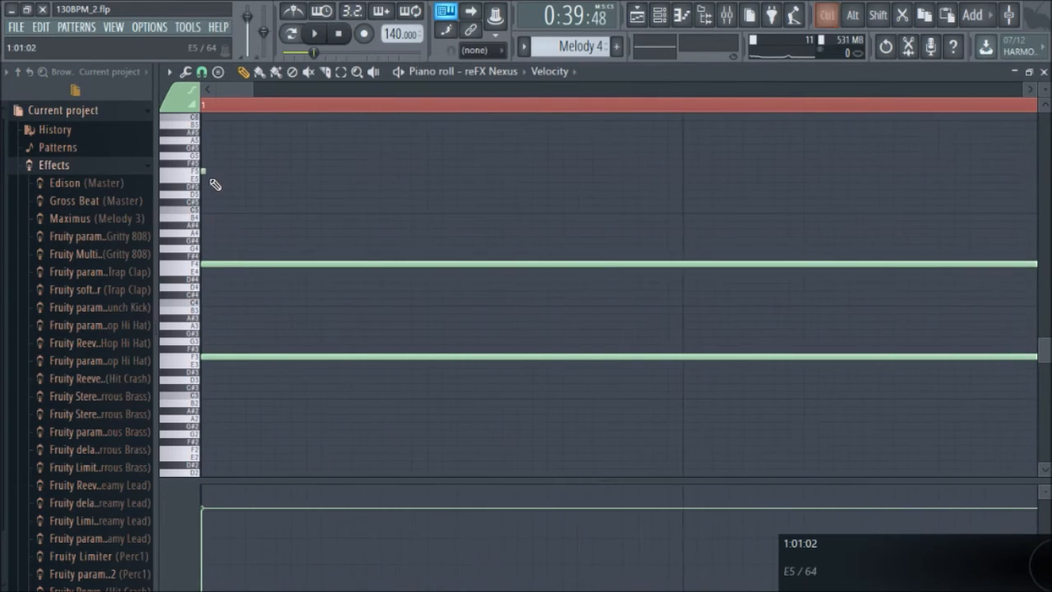
scroll(212, 180, "down", 6)
left_click(646, 16)
scroll(371, 381, "down", 5)
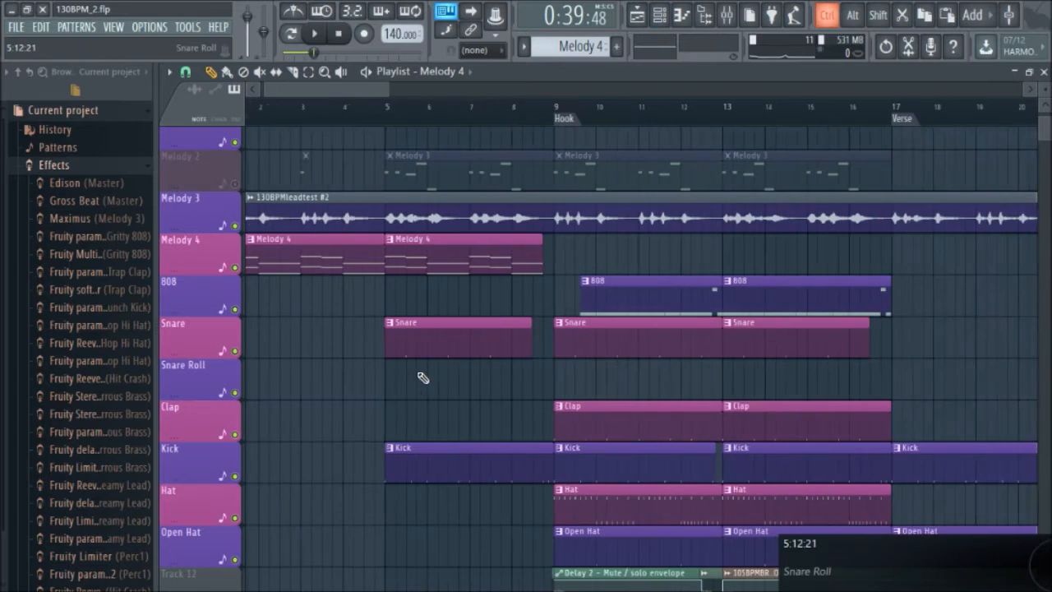
- Examine the notes of the 808 pattern at the hook in its piano roll and return to the playlist
double_click(592, 297)
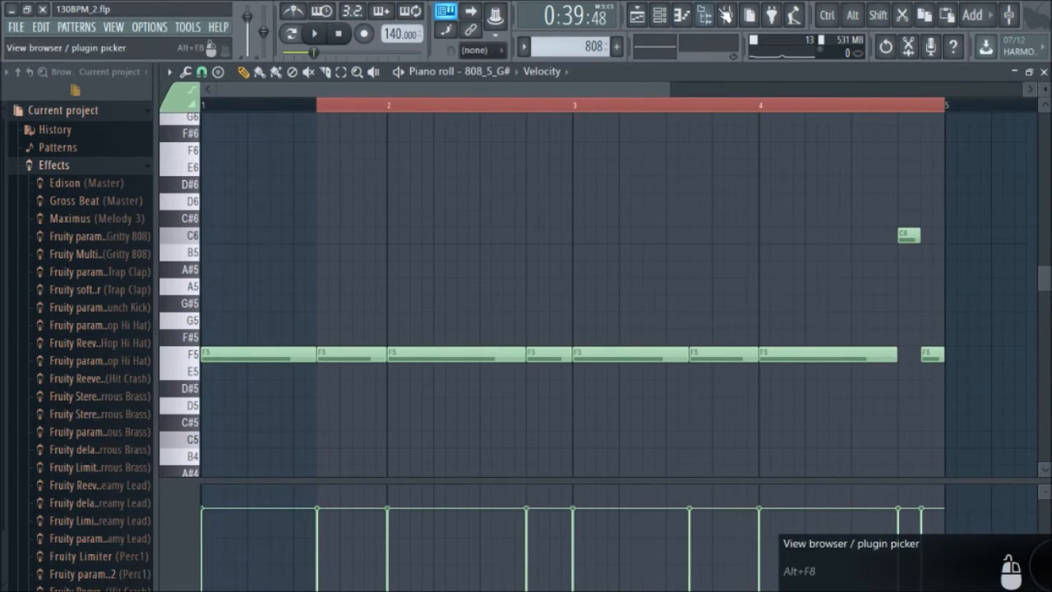
left_click(638, 15)
scroll(725, 296, "up", 2)
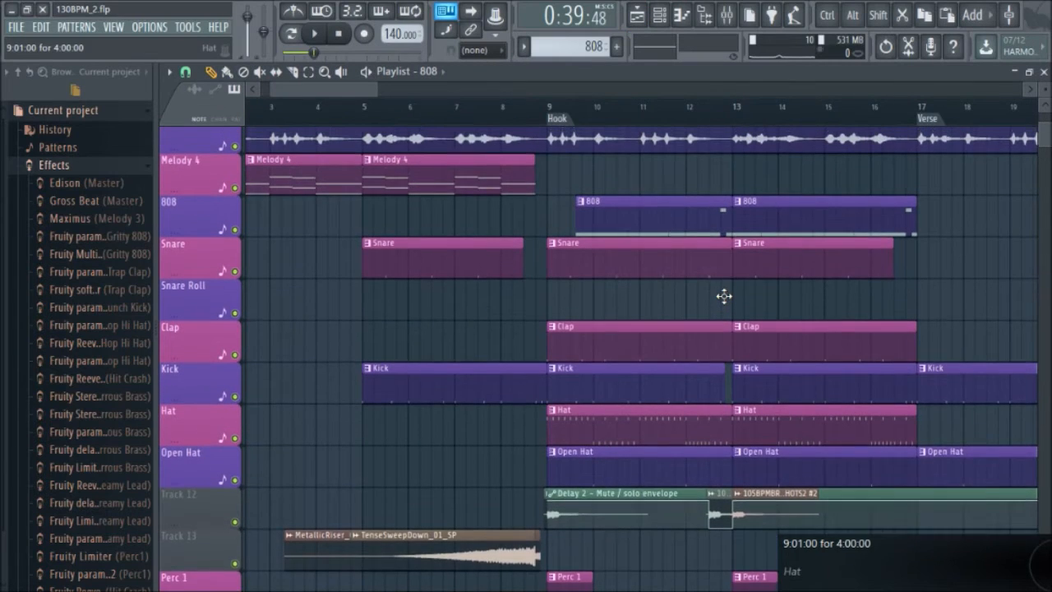
scroll(641, 349, "up", 2)
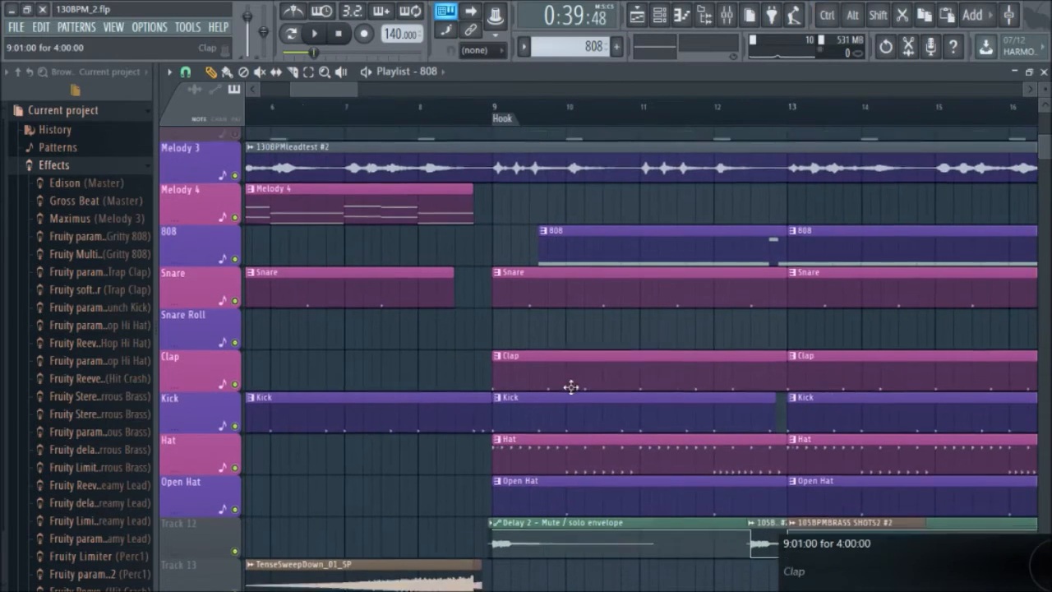
- Open the hook's Kick pattern in the piano roll and bring up the Kick_9 channel settings
scroll(571, 384, "down", 4)
double_click(556, 262)
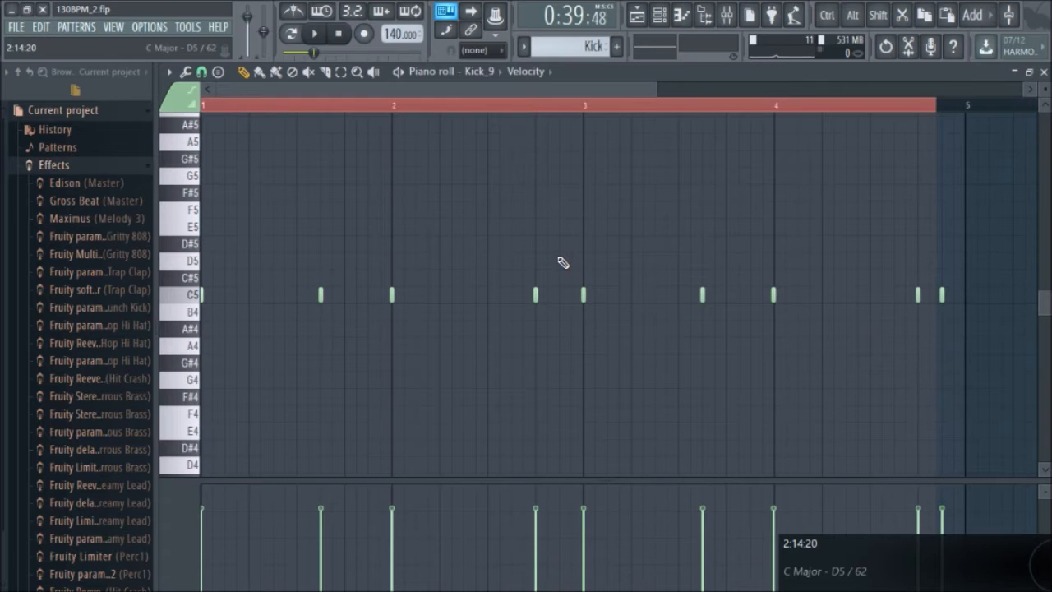
key("F6")
scroll(462, 399, "up", 3)
scroll(463, 394, "up", 3)
left_click(434, 322)
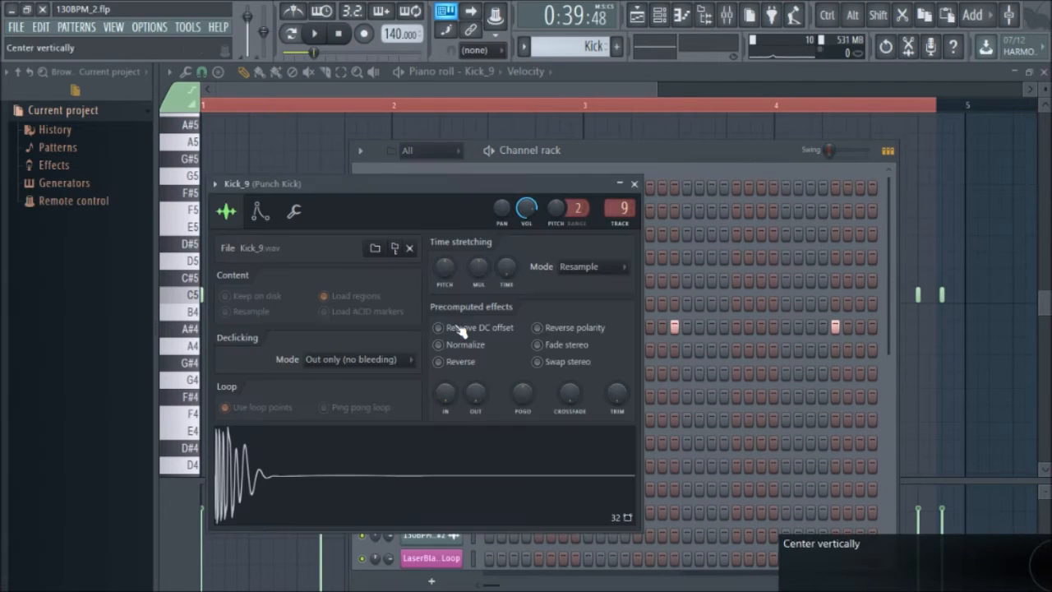
- Load the Kick_9 sample into Edison, run Detect pitch regions to find its note, and close Edison
right_click(359, 470)
left_click(386, 505)
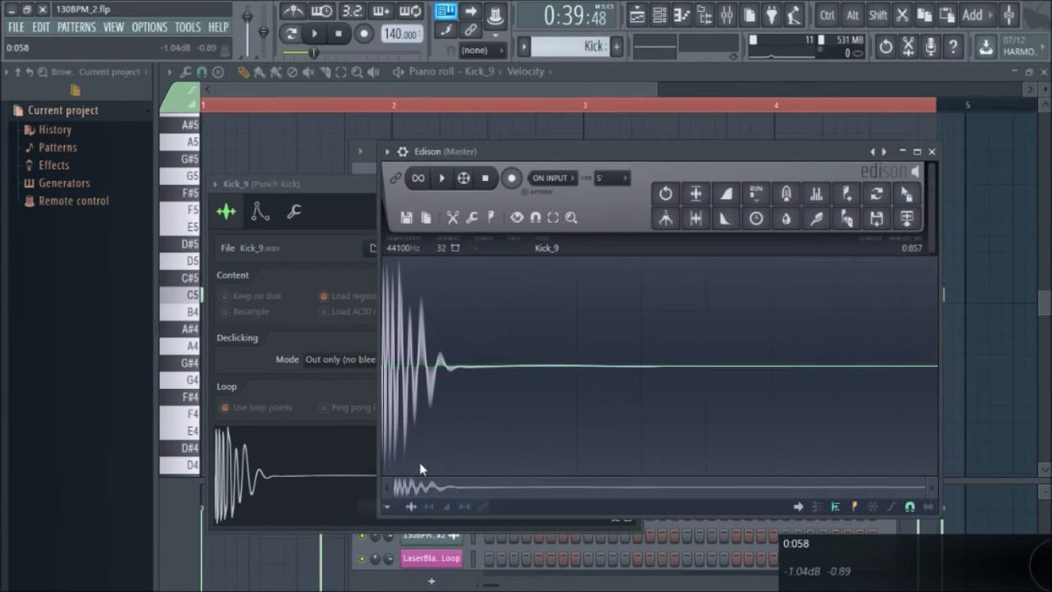
left_click(492, 217)
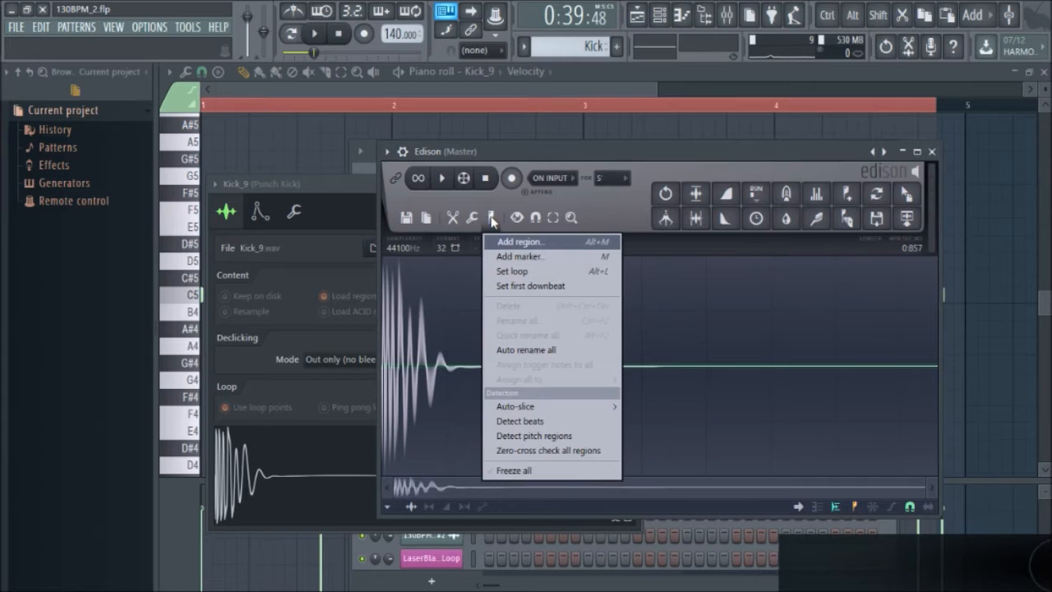
left_click(551, 436)
scroll(398, 363, "up", 3)
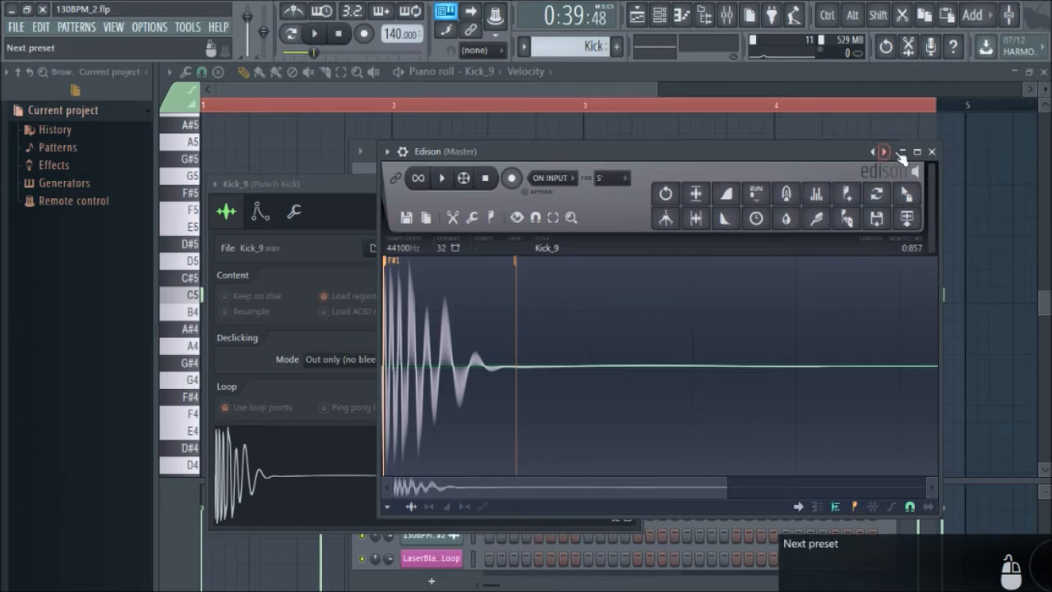
left_click(932, 152)
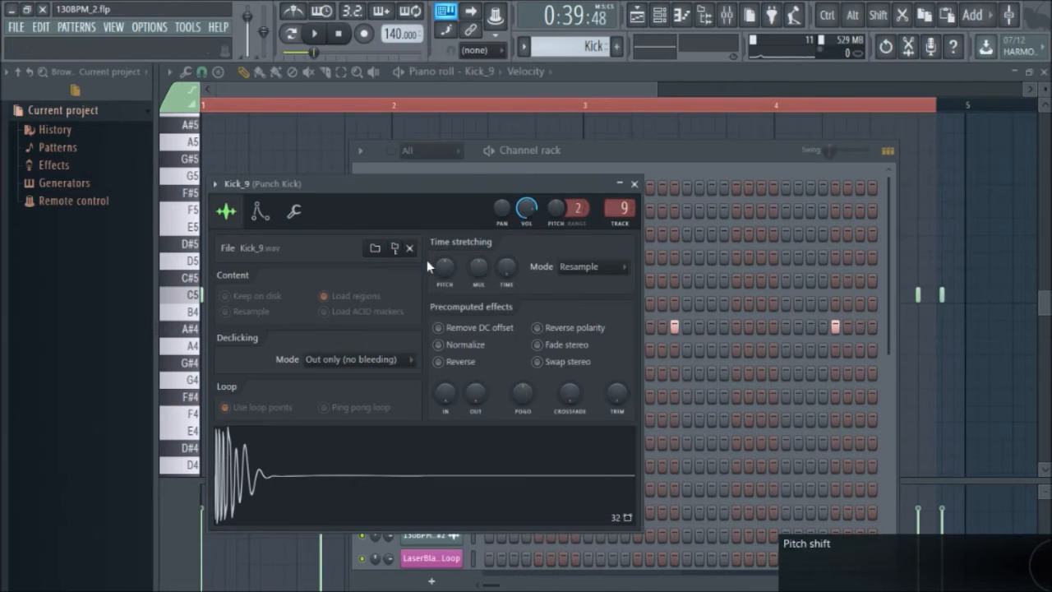
- Set the Kick_9 channel's root note to F#5, close its settings, and audition the note
left_click(262, 214)
key("g")
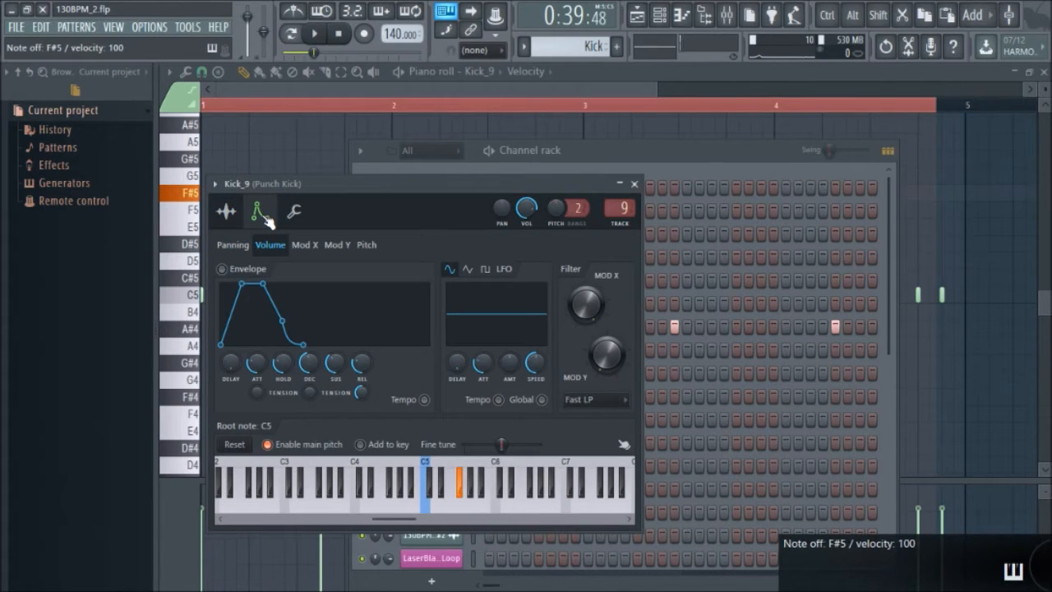
left_click(461, 484)
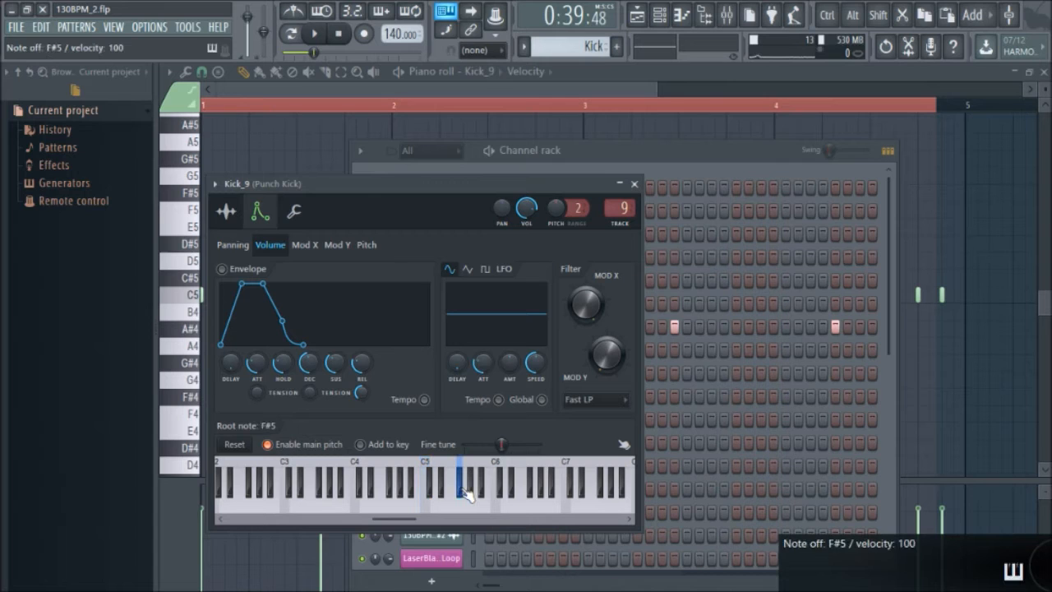
key("5")
left_click(956, 223)
key("5")
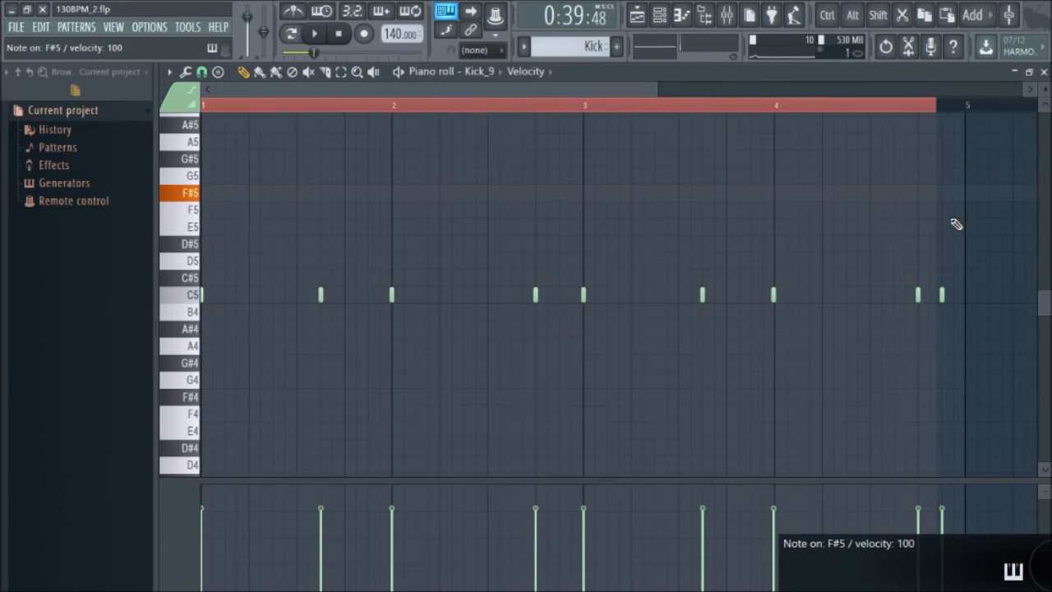
- Move all the Kick pattern's notes from C5 to F5 and start playback to hear the result
left_click_drag(980, 243, 199, 397)
left_click_drag(202, 294, 199, 210)
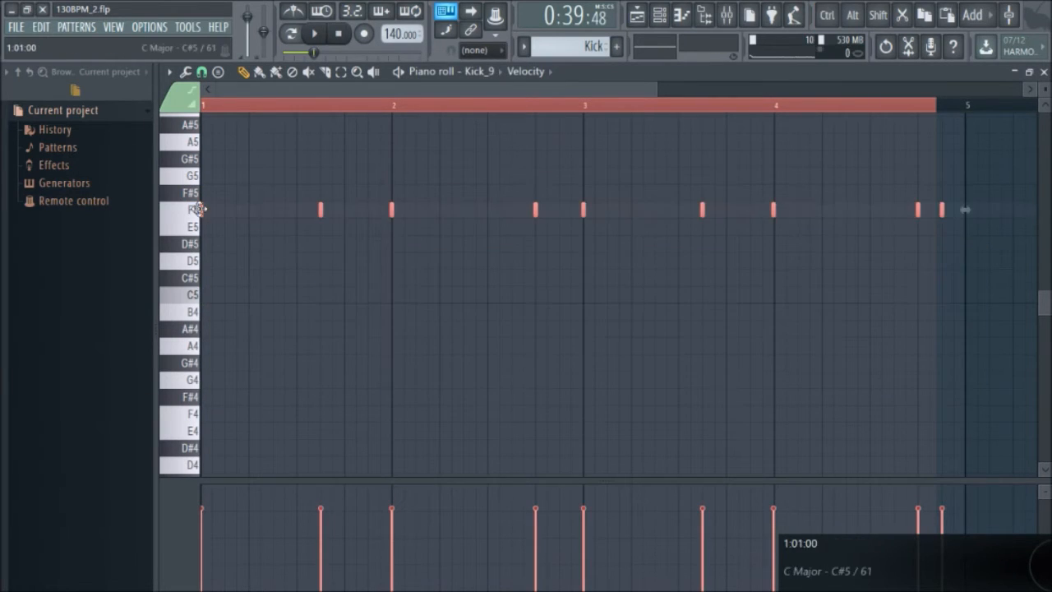
key("space")
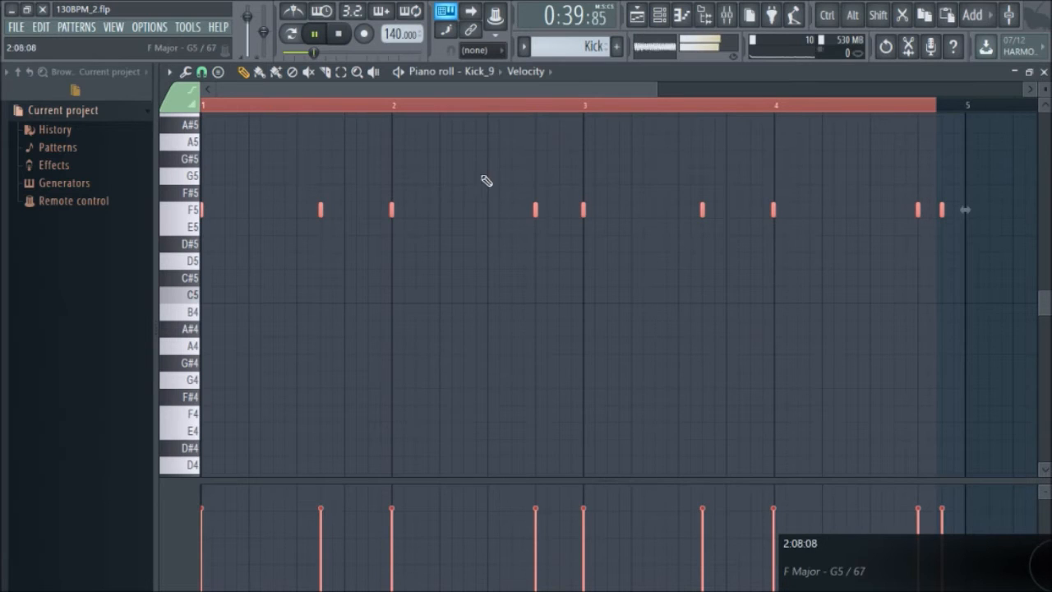
- Stop playback, return to the playlist, examine the 105BPMBRASS SHOTS #2 clips around the hook, and close the clip's channel settings
key("space")
left_click(637, 15)
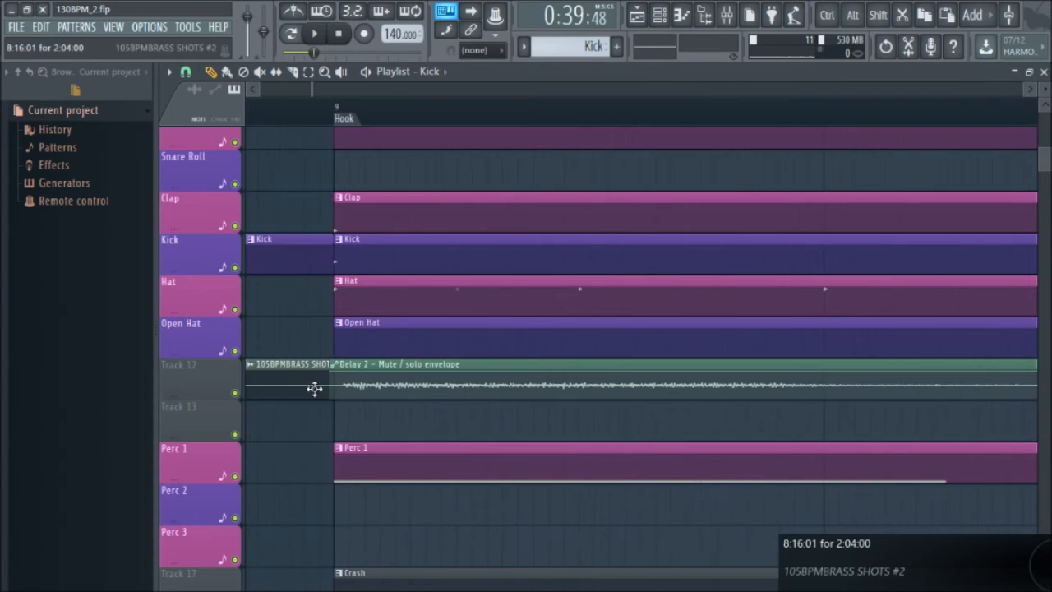
scroll(522, 377, "down", 1)
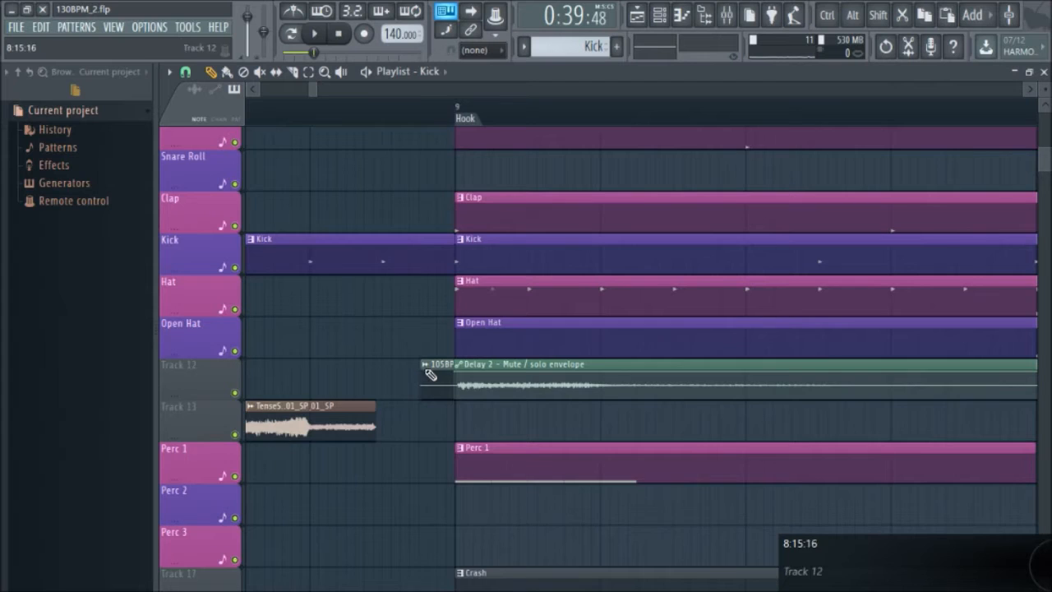
scroll(279, 442, "down", 5)
scroll(681, 355, "up", 6)
scroll(527, 384, "up", 3)
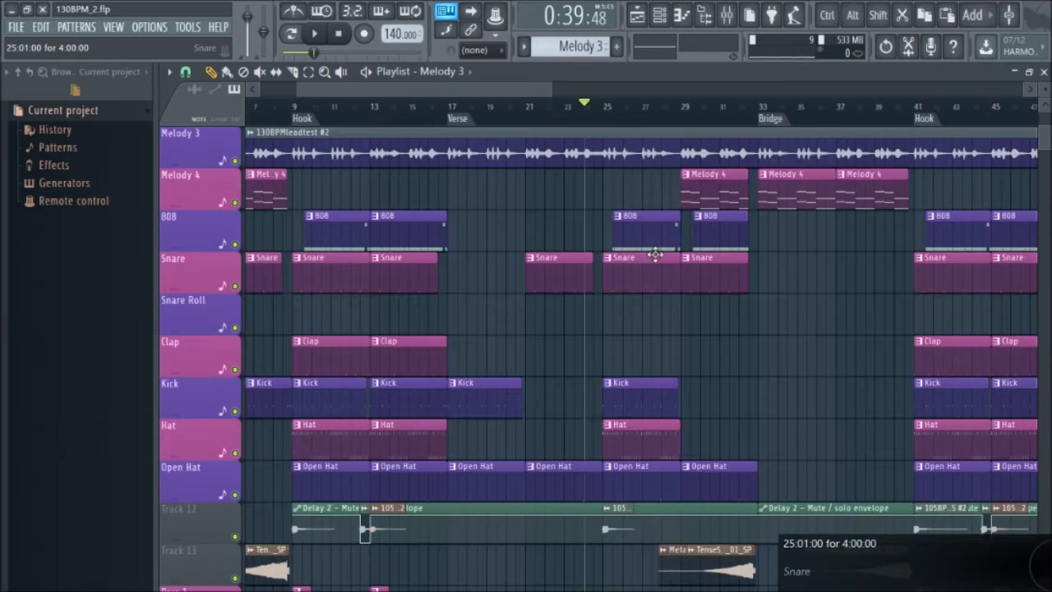
key("space")
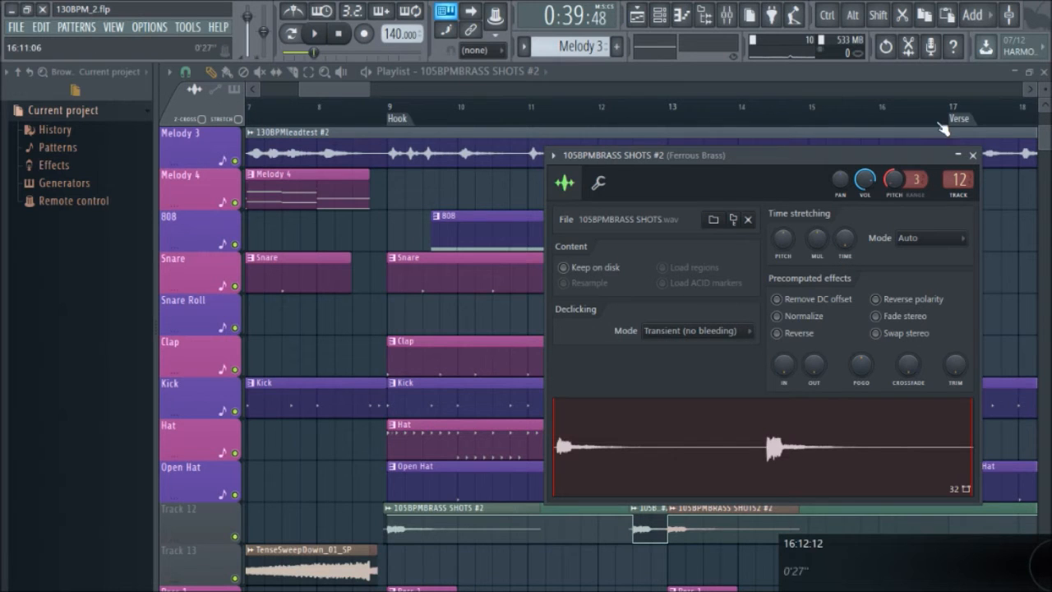
left_click(972, 155)
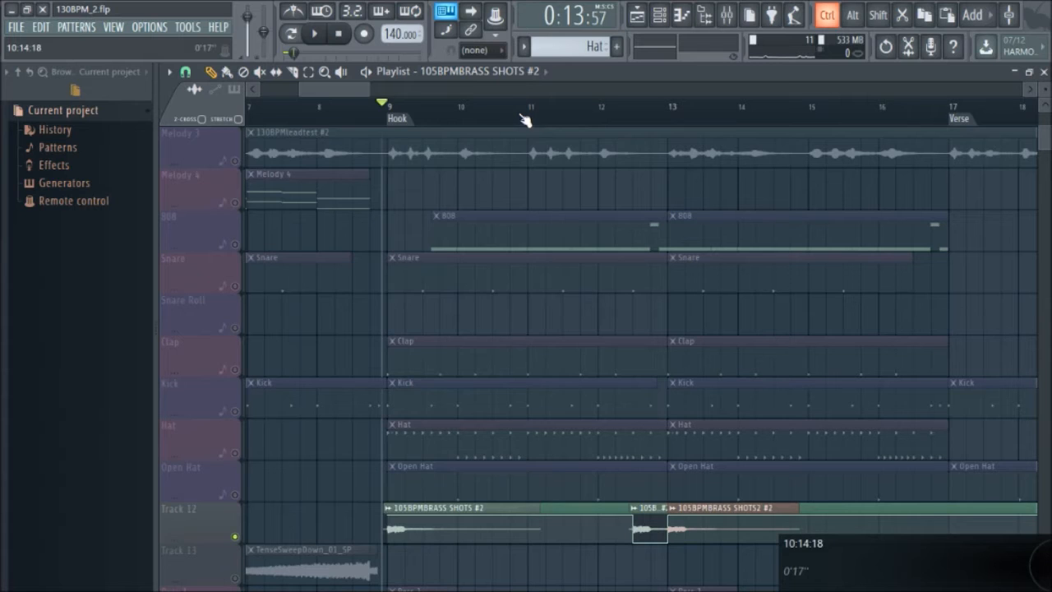
- With Track 12 soloed, select the timeline from just before bar 9 to about halfway through bar 12 around the brass shot
left_click_drag(533, 120, 384, 191)
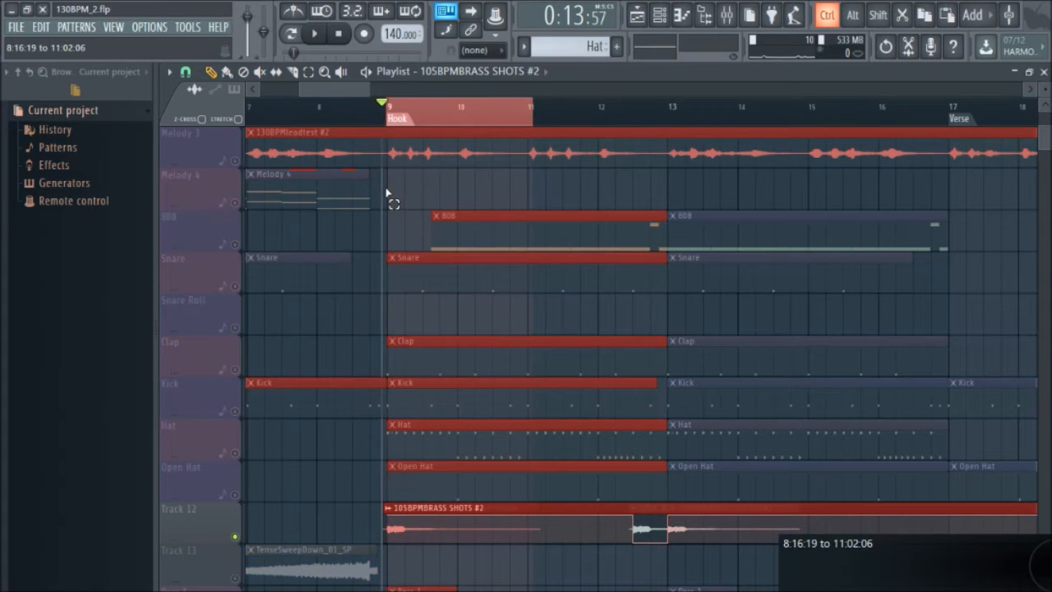
scroll(380, 501, "up", 4, "ctrl")
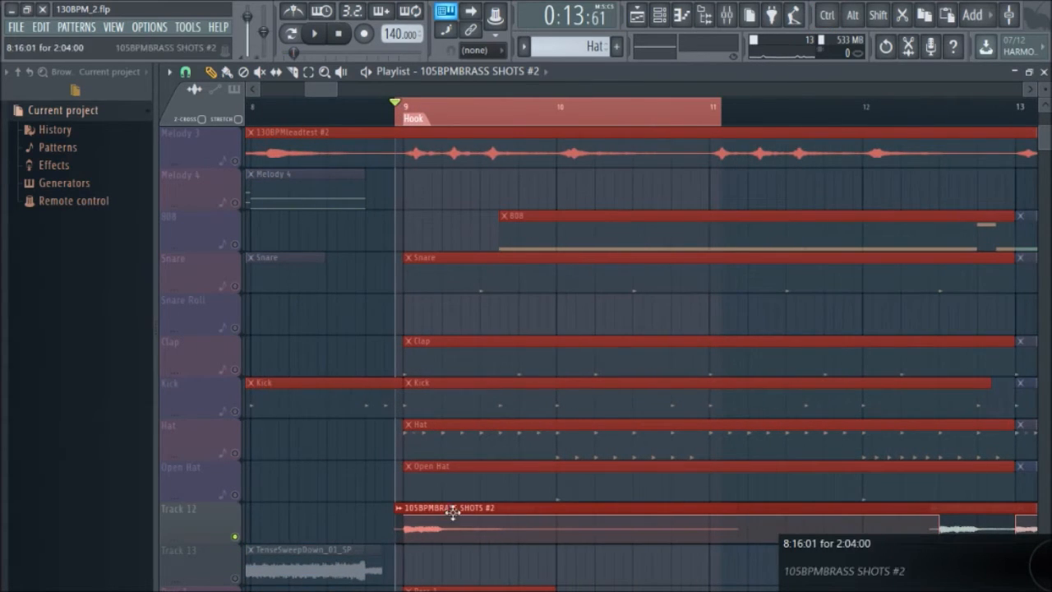
right_click(235, 551)
left_click(234, 538)
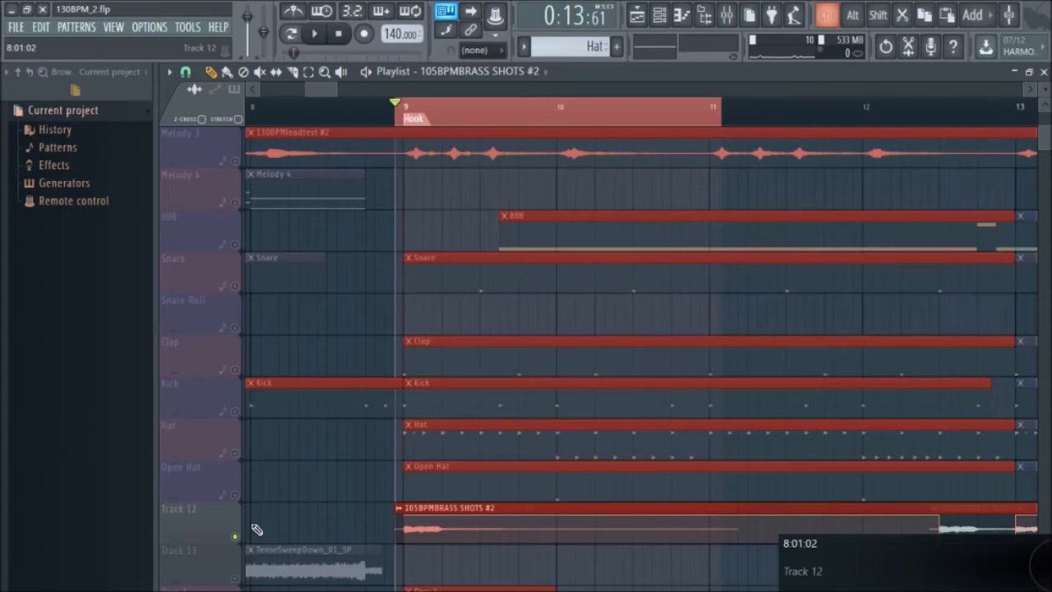
scroll(256, 529, "down", 3, "ctrl")
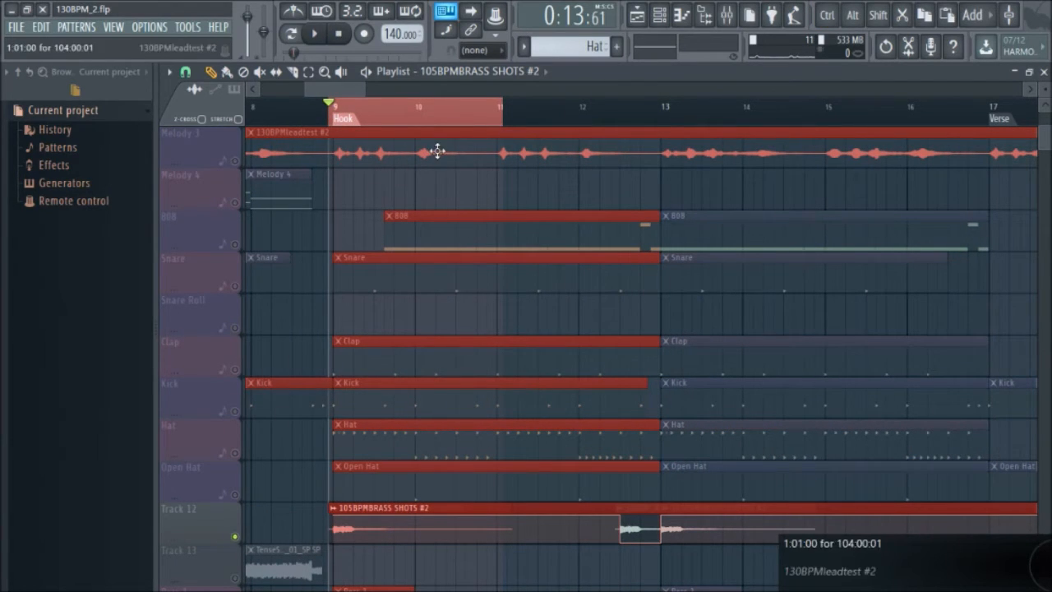
left_click_drag(618, 109, 324, 123, "ctrl")
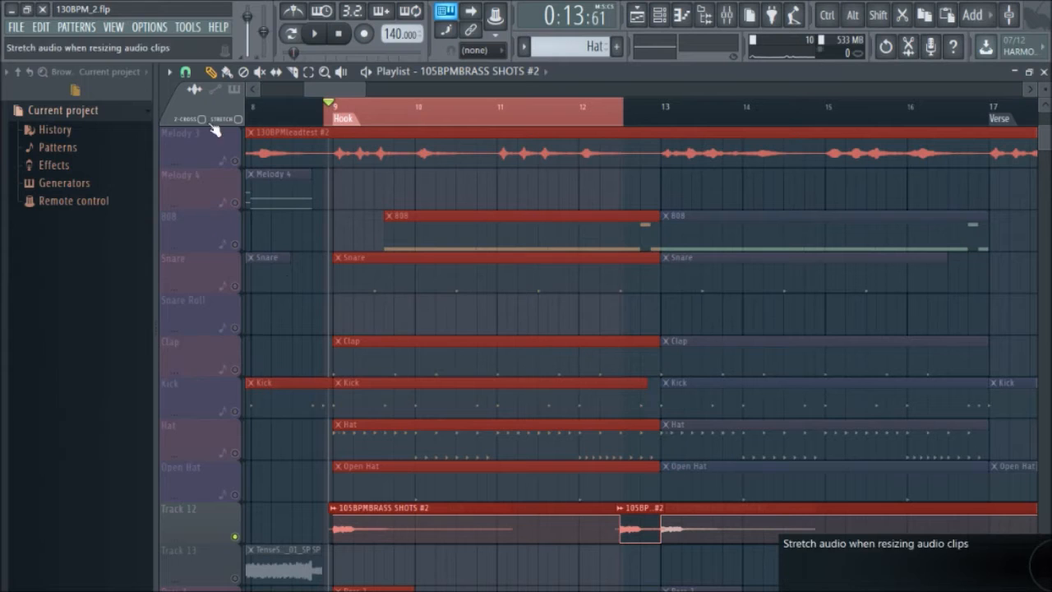
right_click(236, 542)
right_click(237, 542)
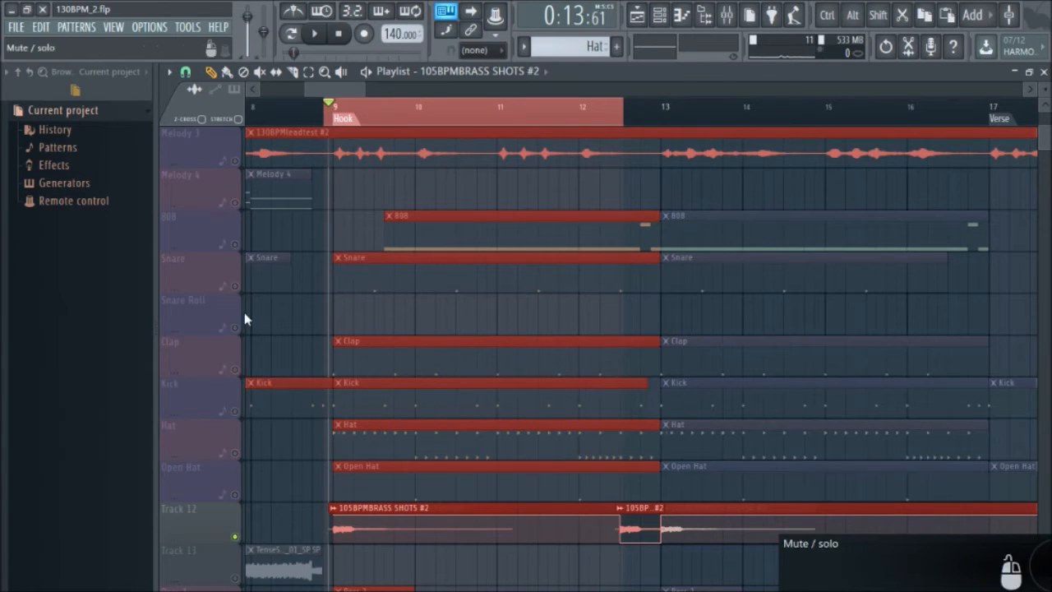
- Export the selected brass shot as a wave file named 130BPM_2brass shot in the Music folder
left_click(25, 29)
mouse_move(115, 157)
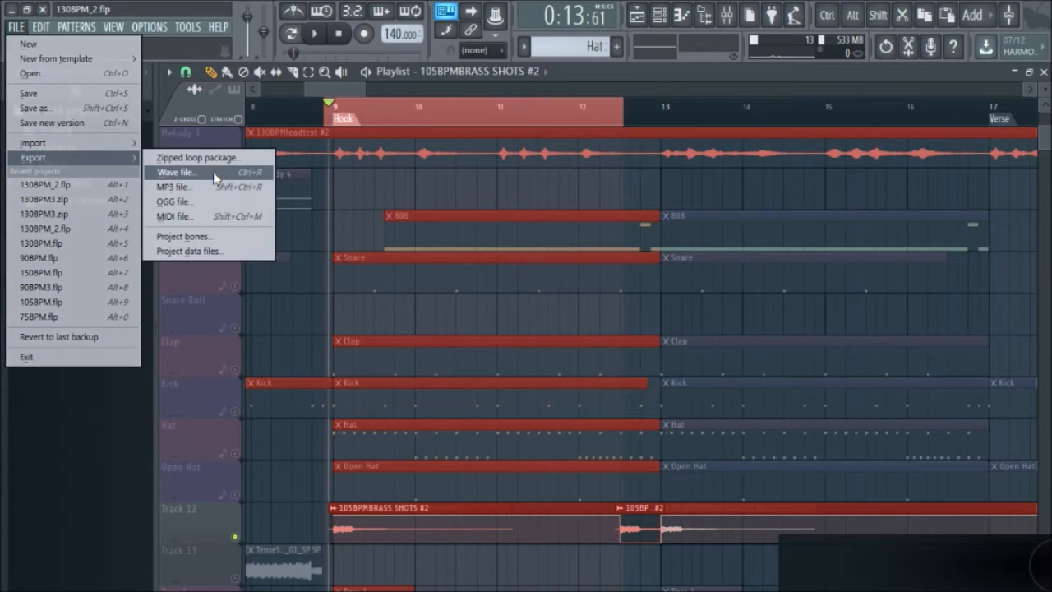
left_click(213, 171)
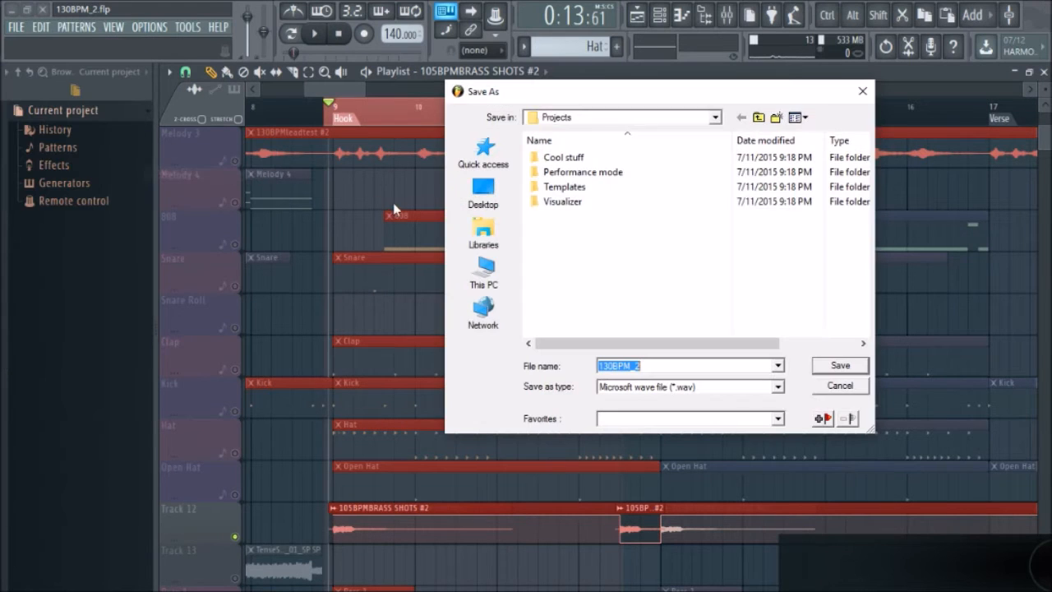
left_click(503, 231)
double_click(608, 195)
left_click(673, 367)
left_click(674, 368)
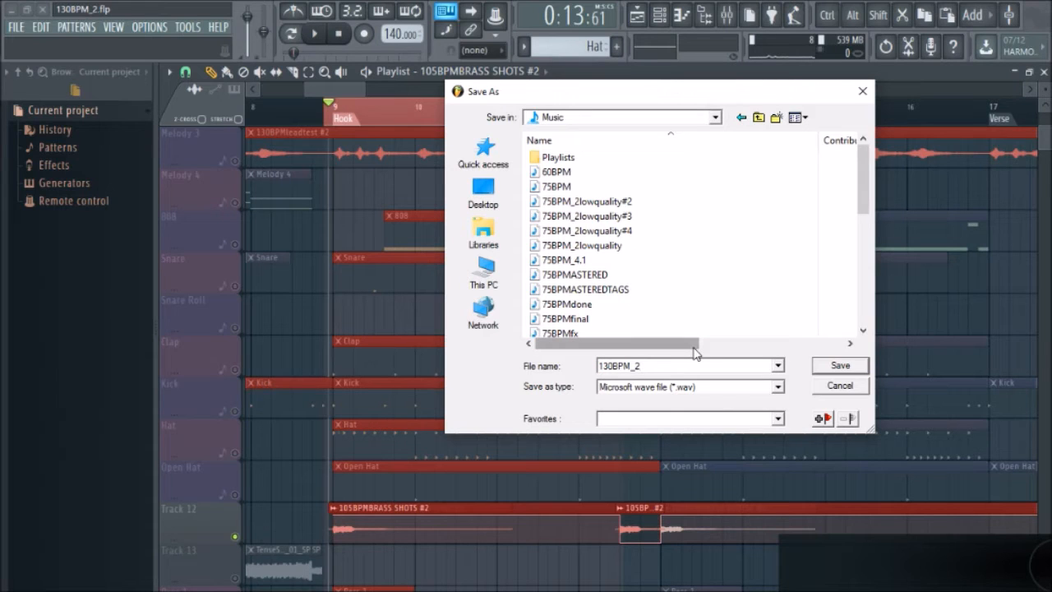
type("brass shot")
key("Return")
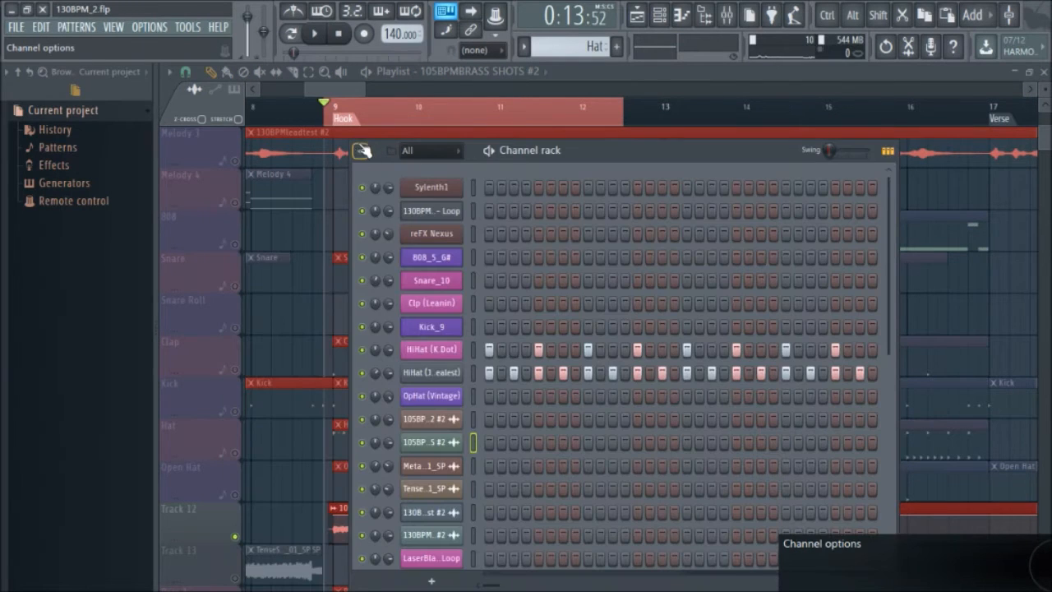
- Add a new Sampler channel to the channel rack
left_click(362, 152)
mouse_move(426, 172)
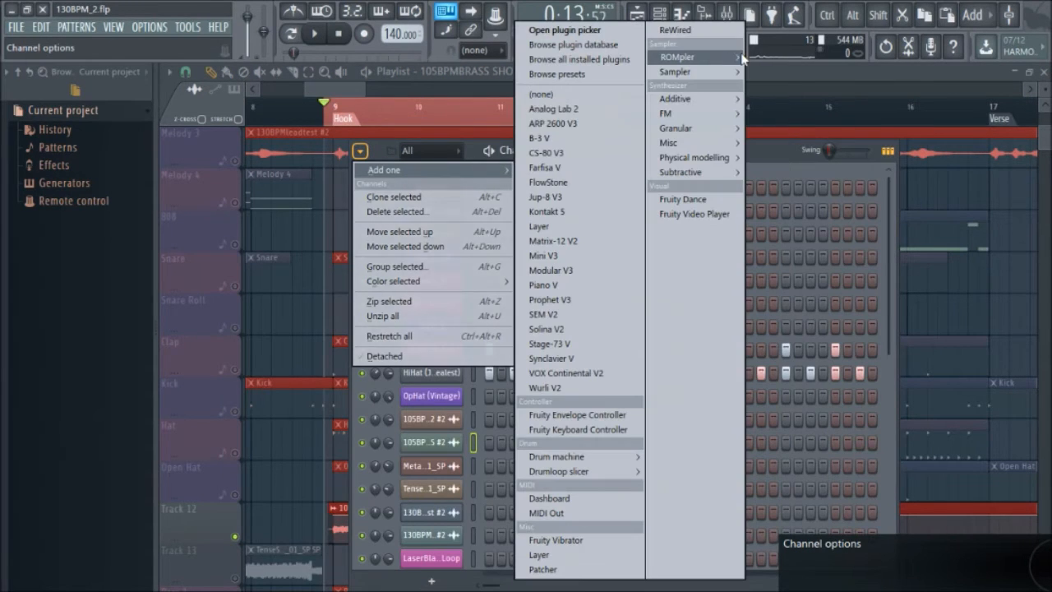
mouse_move(694, 71)
left_click(812, 102)
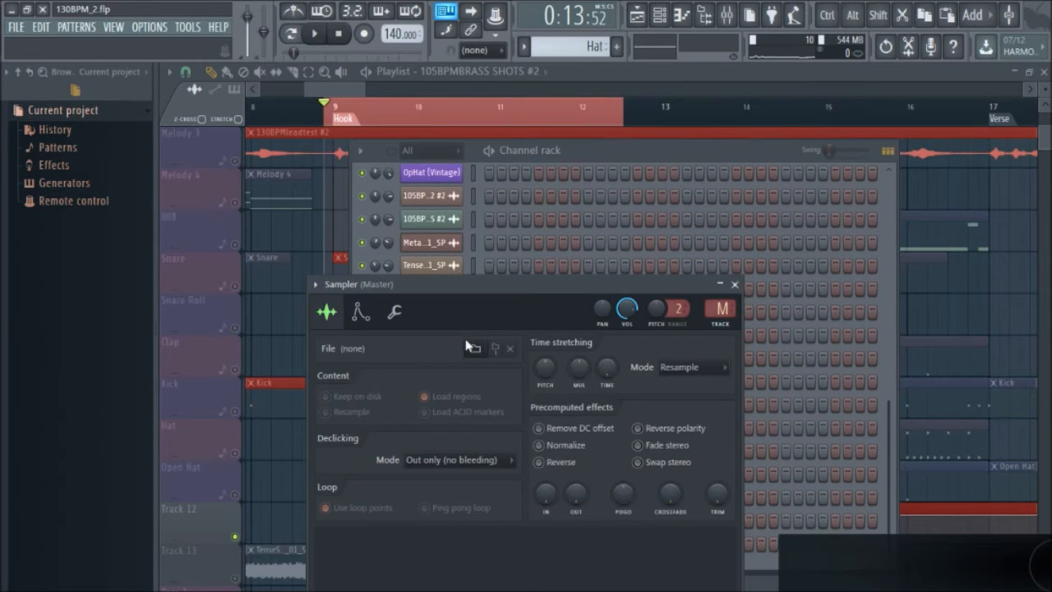
- Load the 130BPM_2brass shot file from the Music folder into the new Sampler channel
left_click(473, 347)
left_click(484, 233)
double_click(591, 202)
scroll(607, 274, "down", 10)
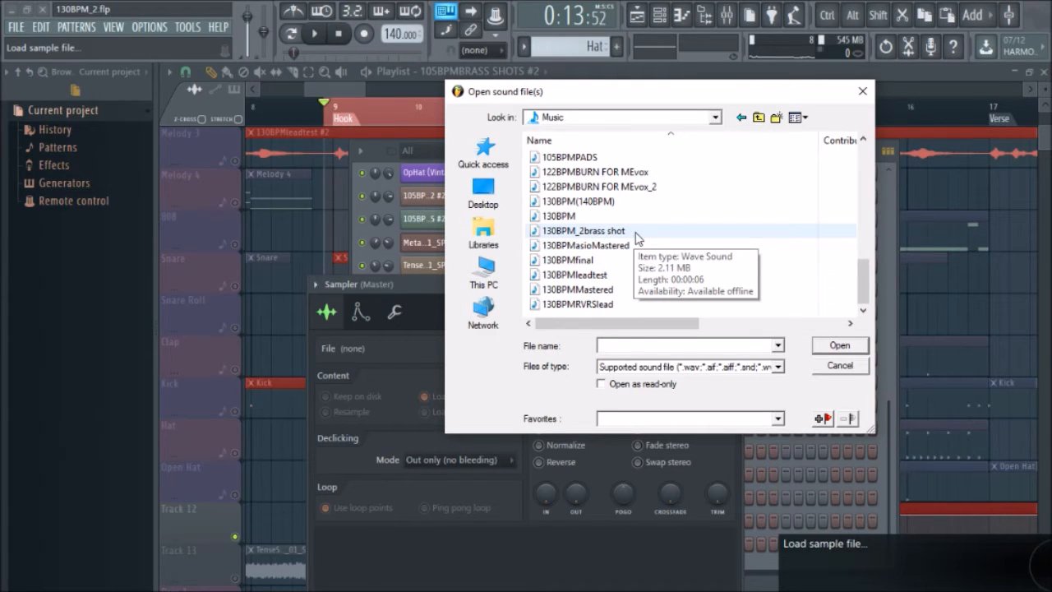
double_click(635, 233)
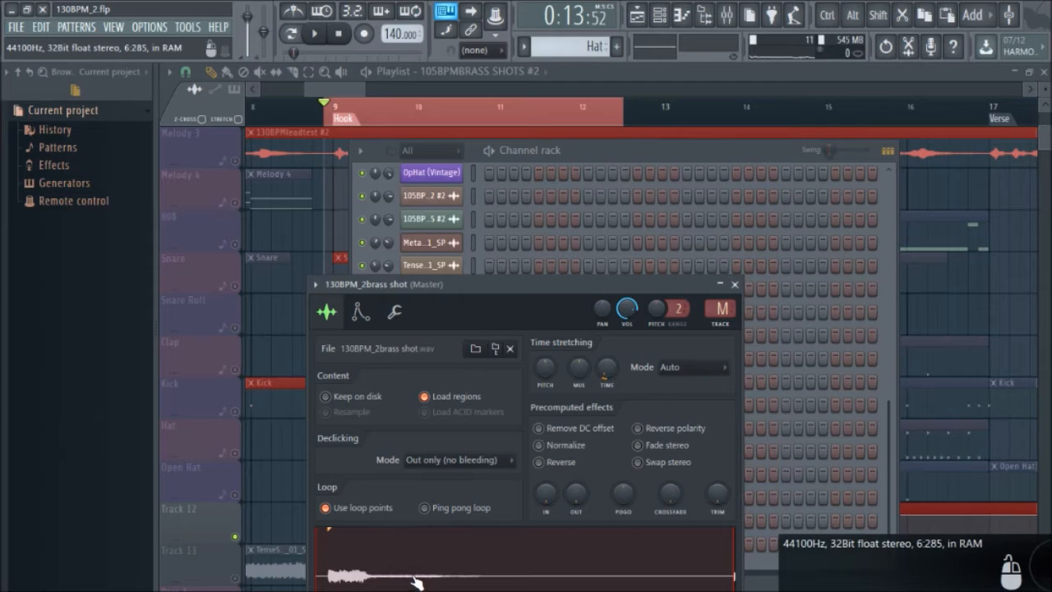
- Open the 130BPM_2brass shot sample in Edison, run Detect pitch regions, and examine the notes marked along the waveform
right_click(419, 562)
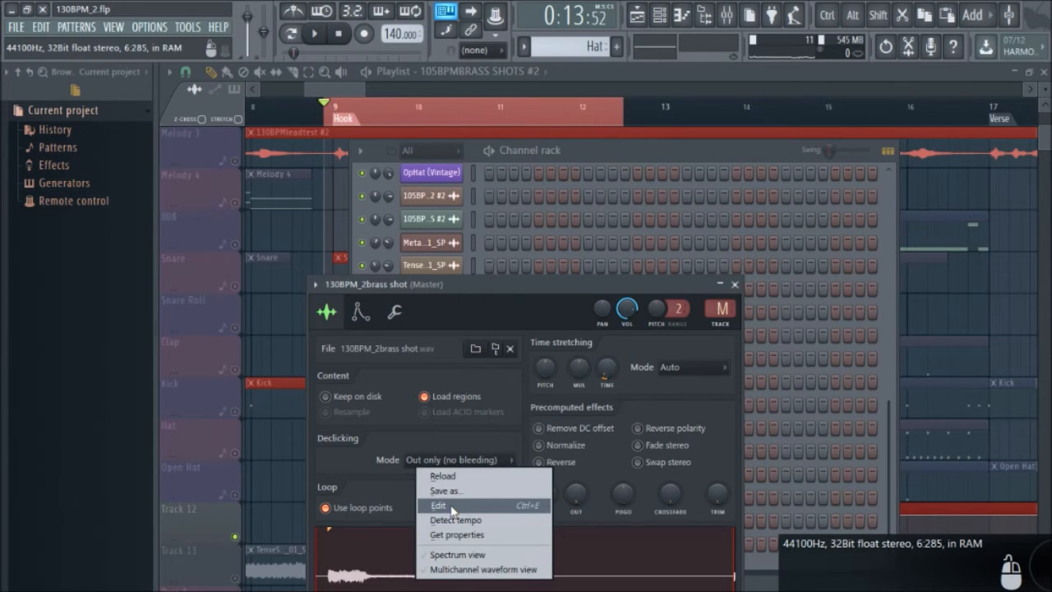
left_click(444, 503)
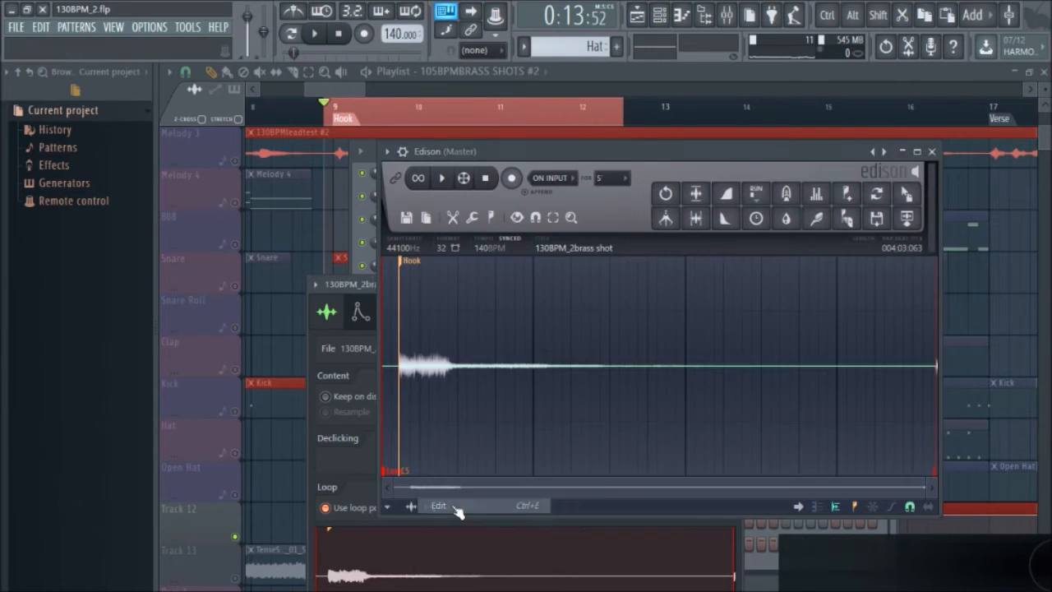
left_click(492, 218)
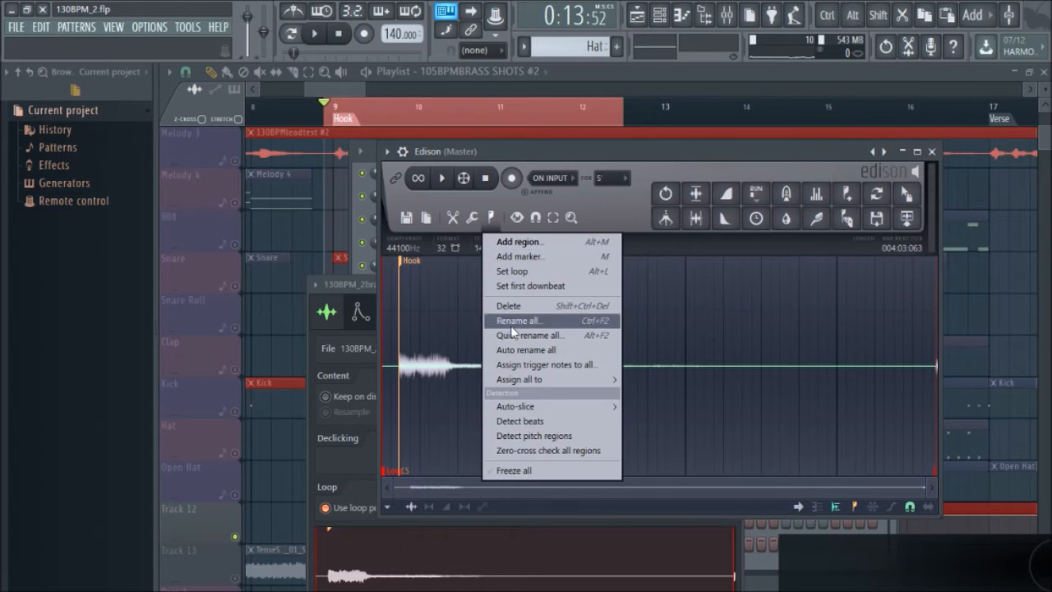
left_click(491, 220)
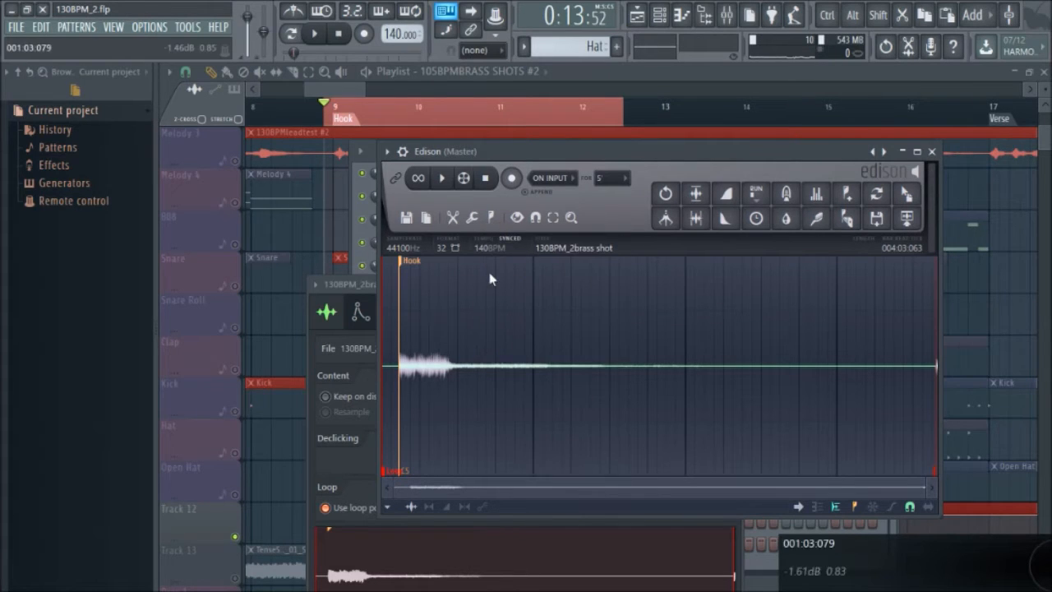
left_click(493, 219)
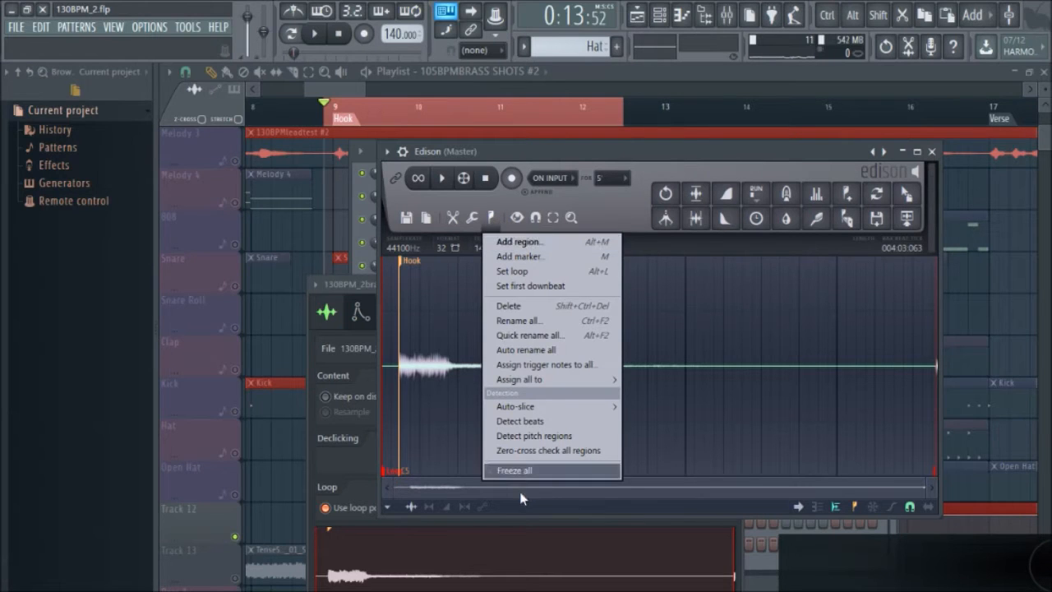
left_click(540, 438)
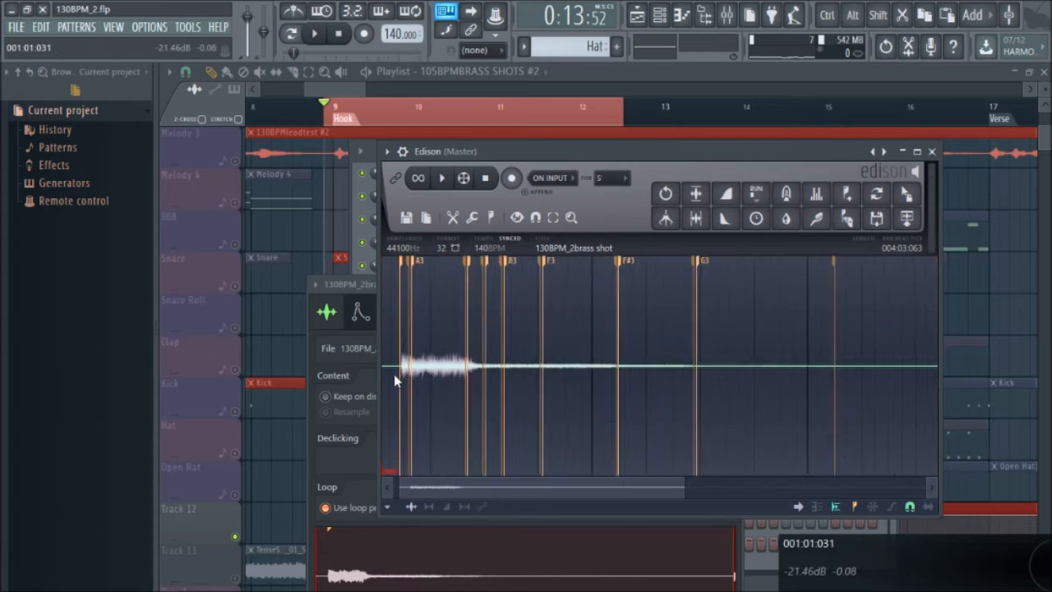
scroll(394, 374, "up", 6)
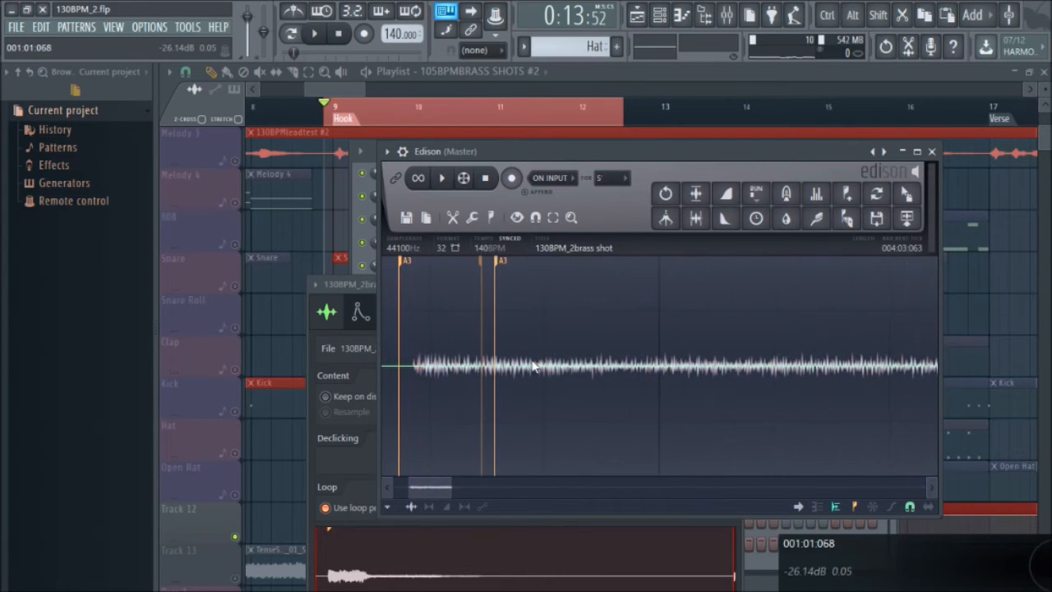
scroll(533, 368, "down", 6)
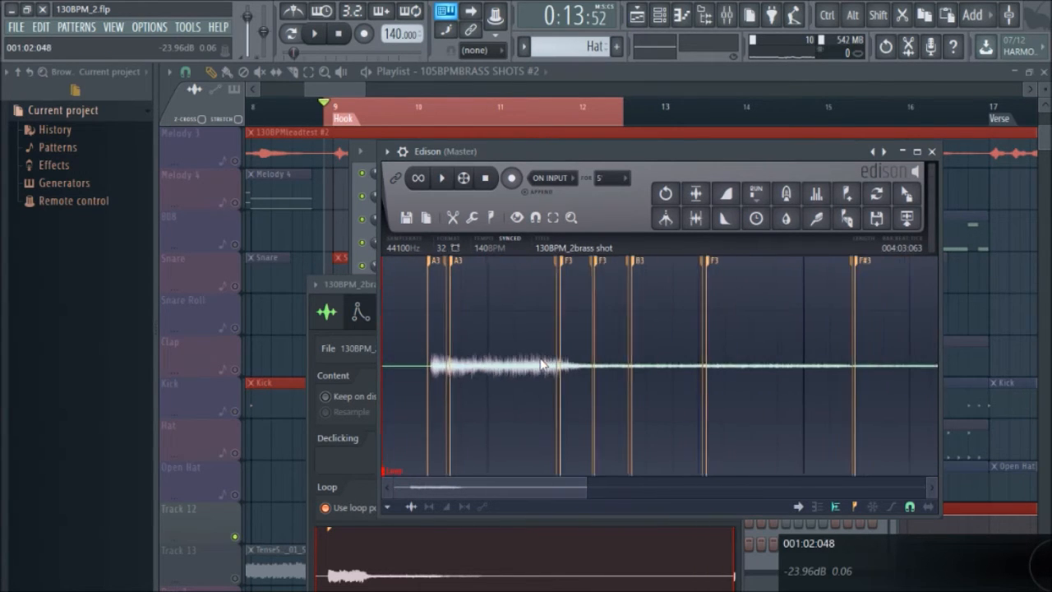
scroll(545, 364, "down", 5)
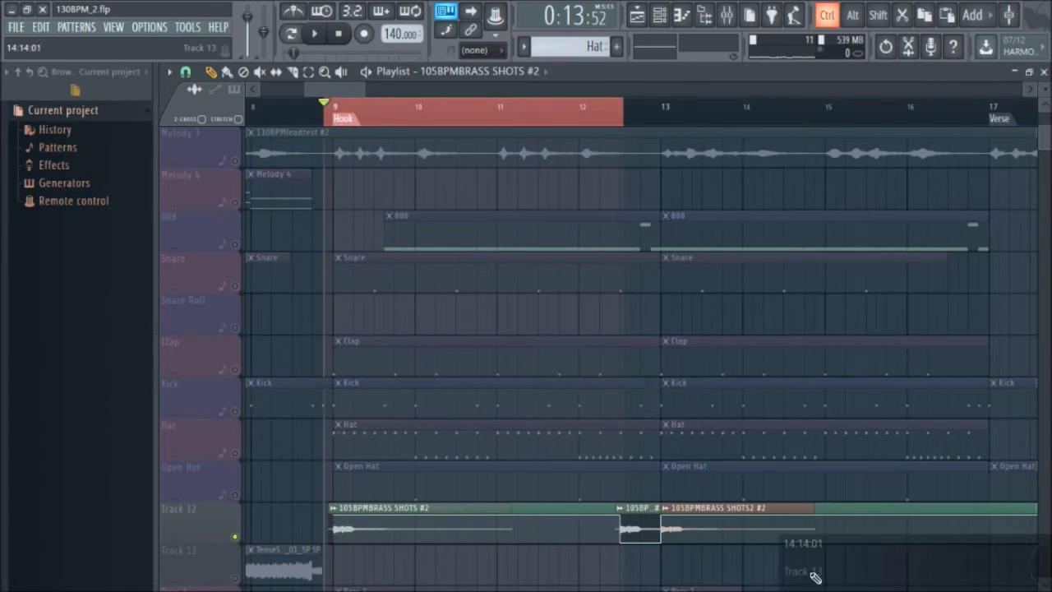
- Bring up the channel settings of the 105BPMBRASS SHOTS2 #2 clip at bar 13 and close them
scroll(750, 540, "up", 1)
scroll(749, 539, "up", 2)
double_click(618, 513)
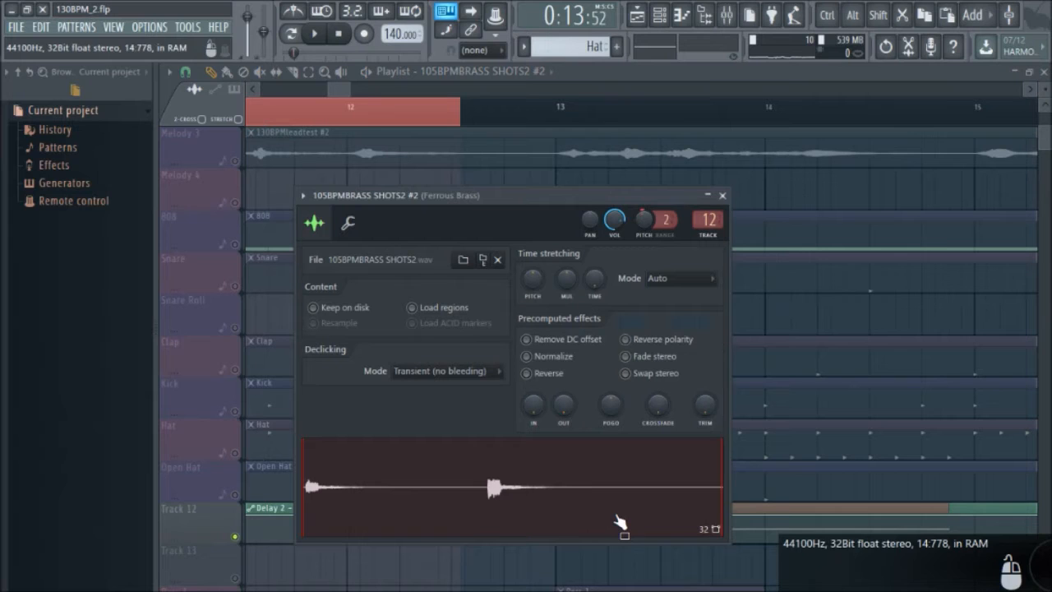
left_click(723, 196)
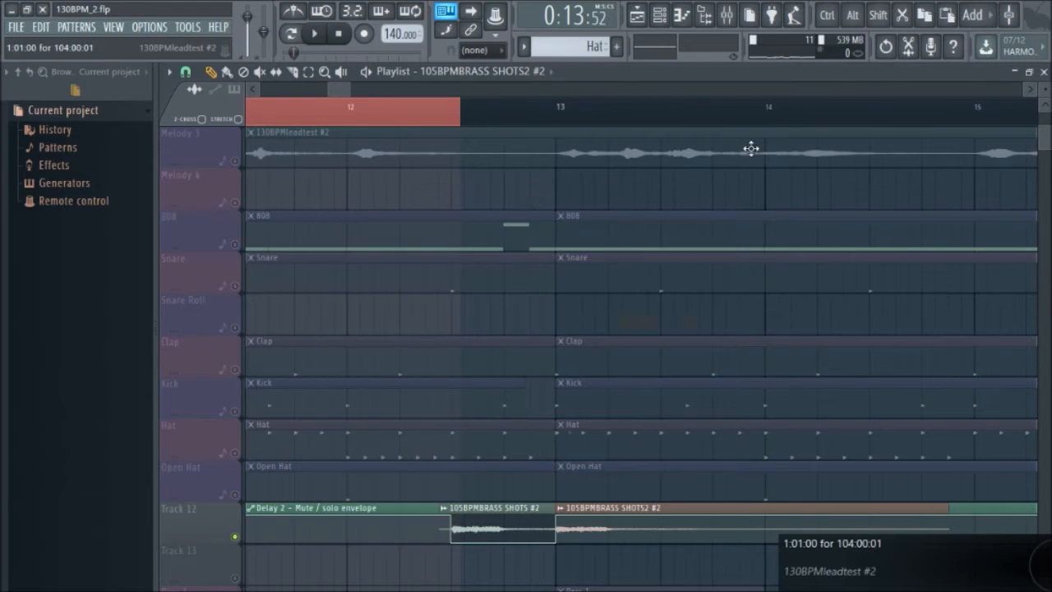
- Try to select the timeline from bar 13 to late in bar 14 around the second brass shot
left_click(559, 113)
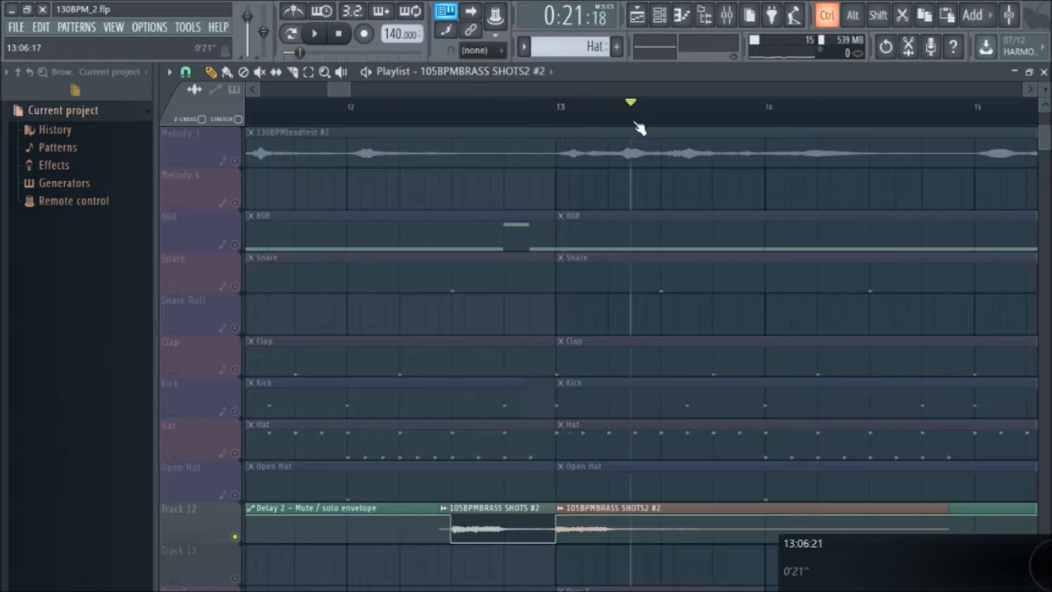
left_click_drag(557, 116, 931, 126)
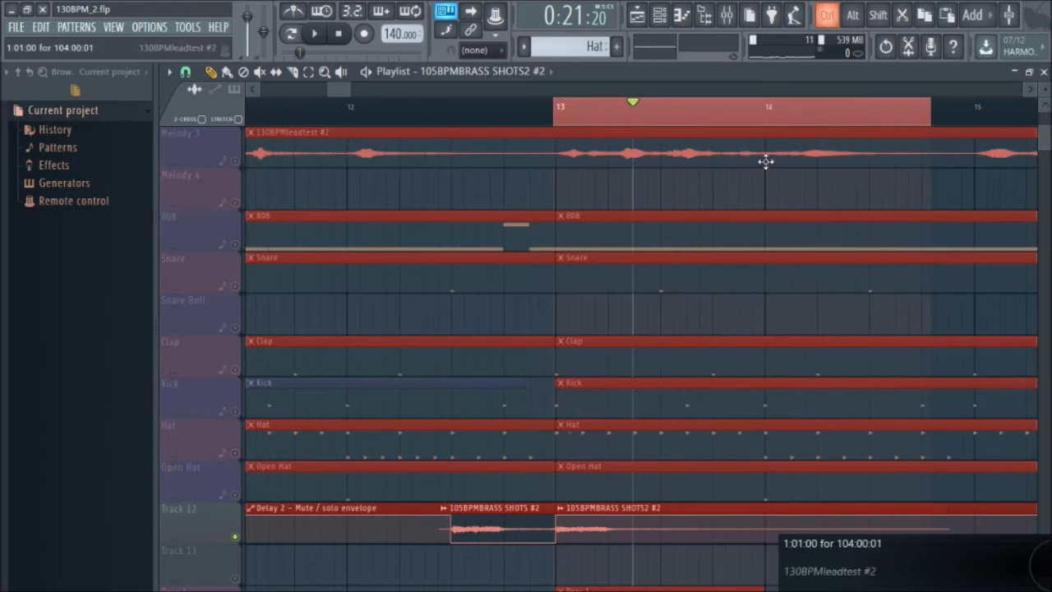
scroll(549, 328, "up", 6)
scroll(666, 235, "up", 1)
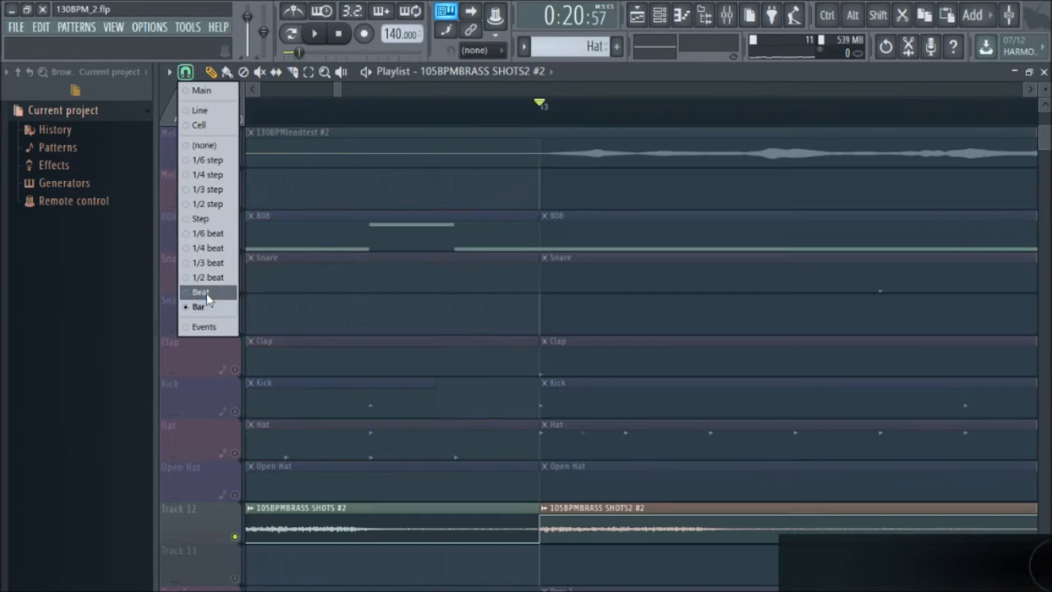
- Set the playlist snap to Beat and select the first three beats of bar 13 around the second brass shot
left_click(206, 294)
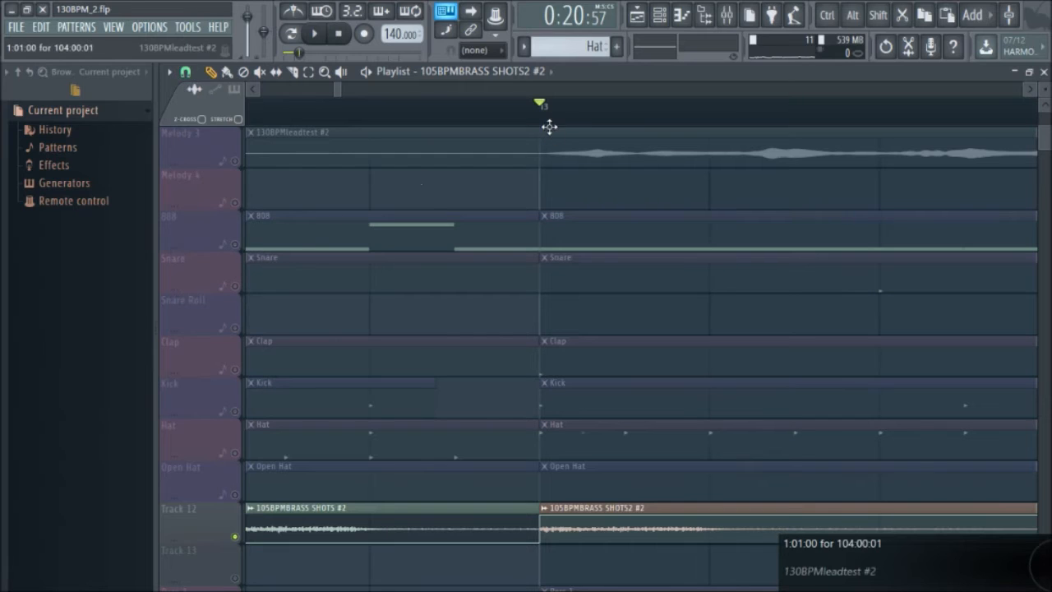
key("ctrl")
left_click_drag(623, 128, 842, 129, "ctrl")
- Export the selected beats of bar 13 as a WAV file, replacing the existing 130BPM_2brass shot in the Music folder
scroll(830, 129, "down", 2)
left_click(17, 27)
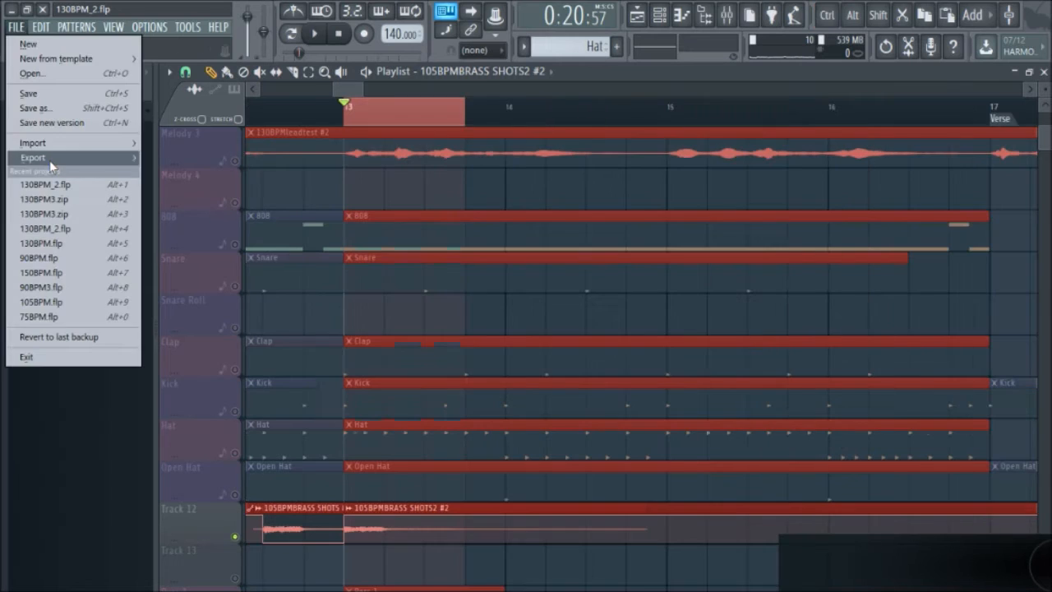
mouse_move(50, 161)
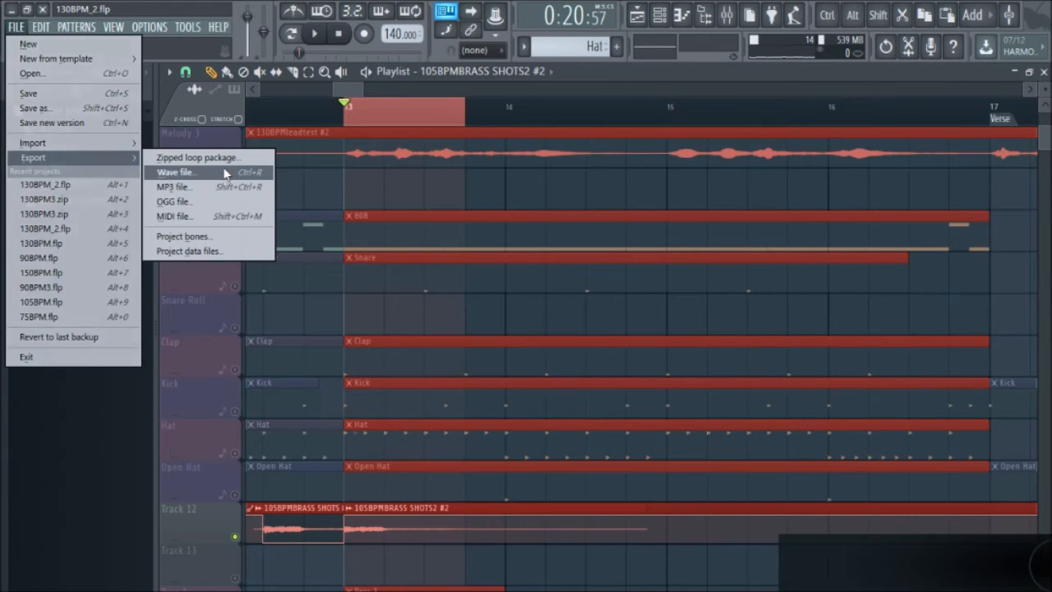
left_click(225, 173)
left_click(484, 235)
double_click(576, 198)
scroll(613, 292, "down", 10)
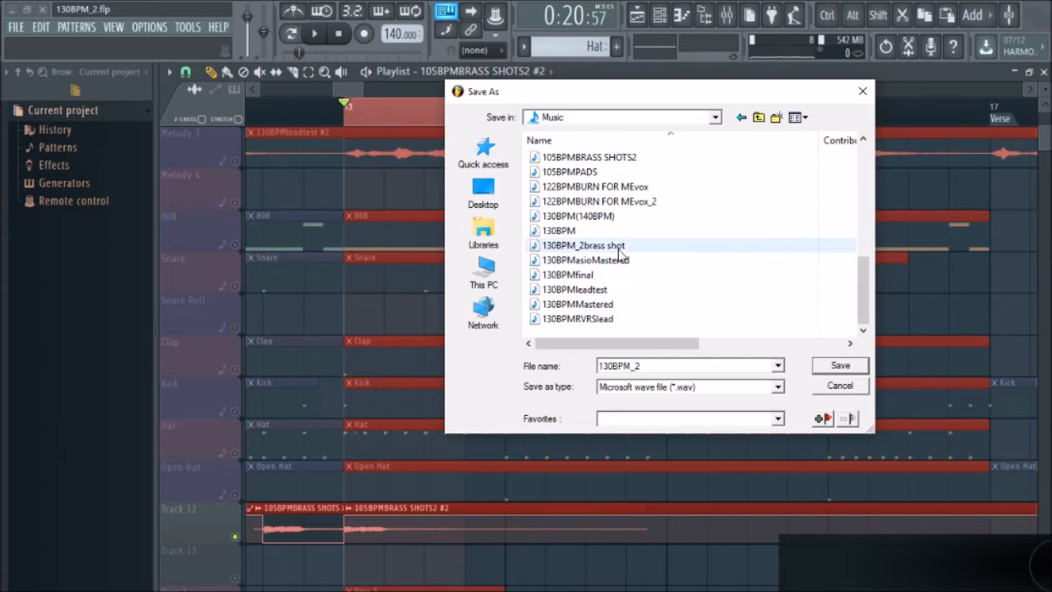
double_click(619, 251)
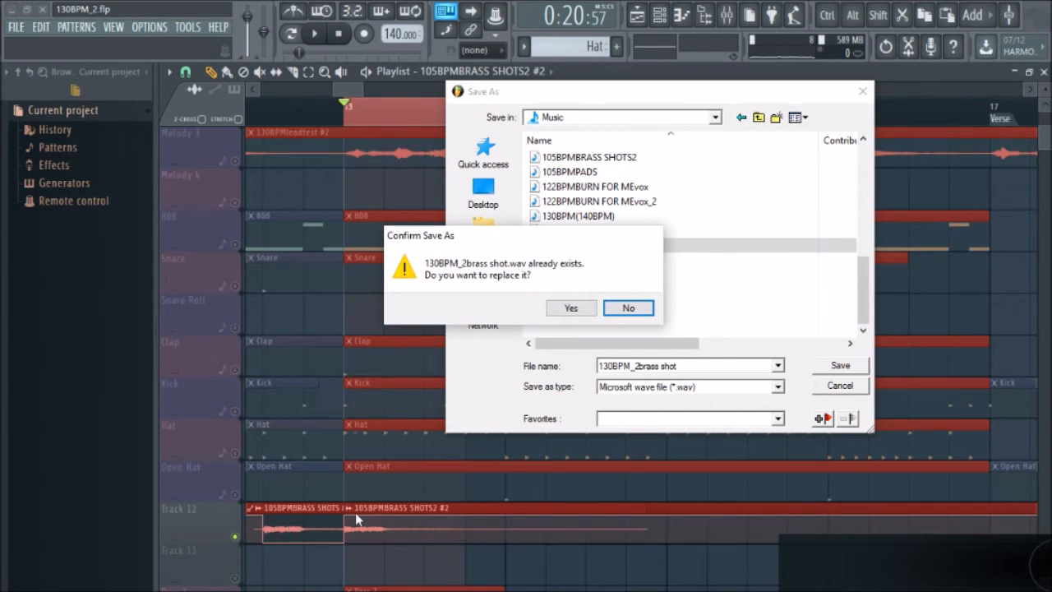
left_click(569, 310)
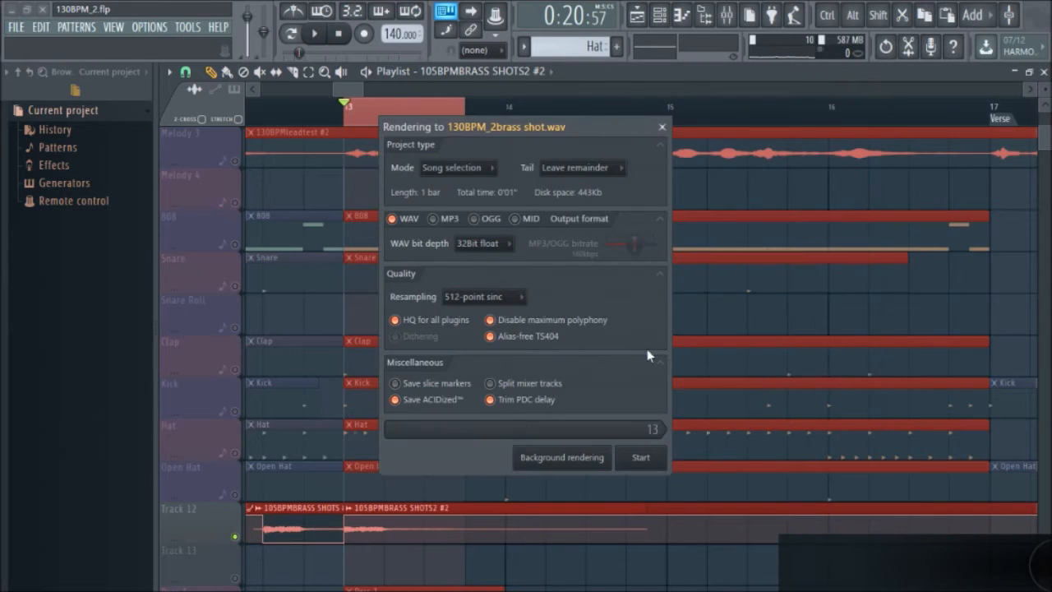
left_click(646, 459)
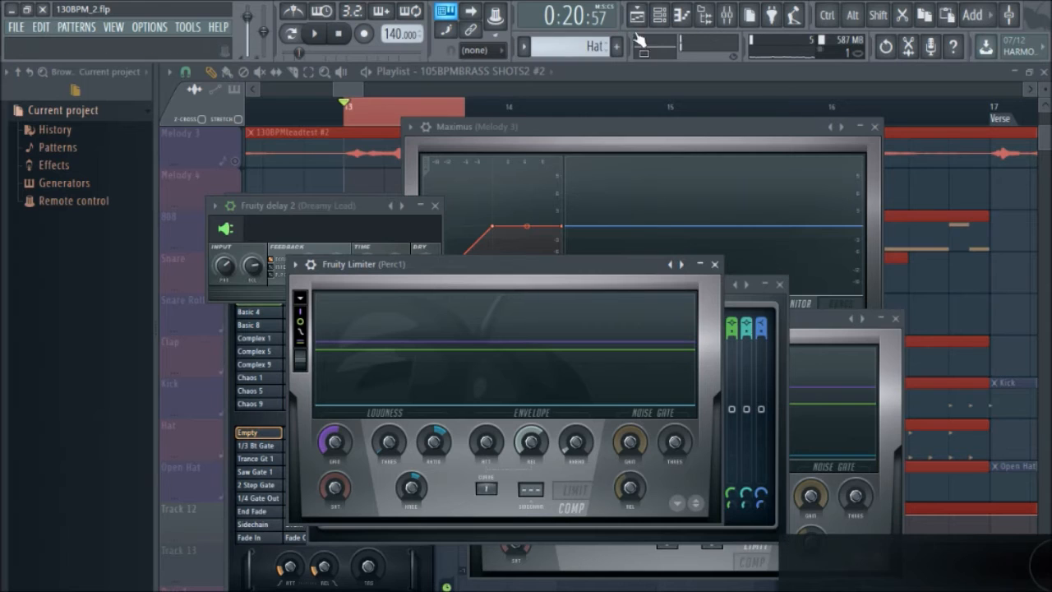
- Load the 130BPM_2brass shot file from the Music folder into the empty Sampler channel
key("F6")
left_click(432, 552)
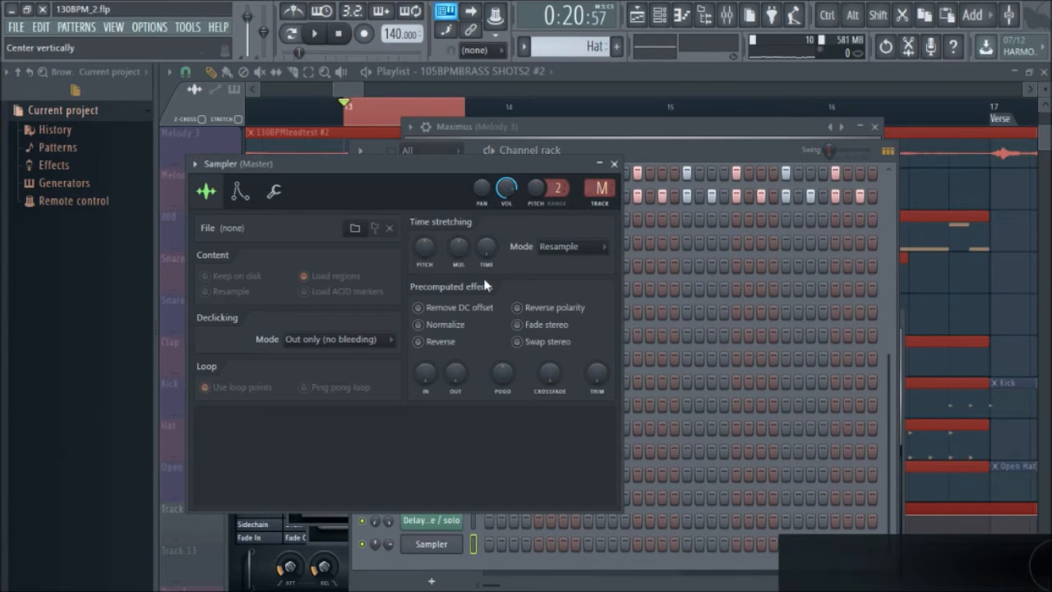
left_click(355, 227)
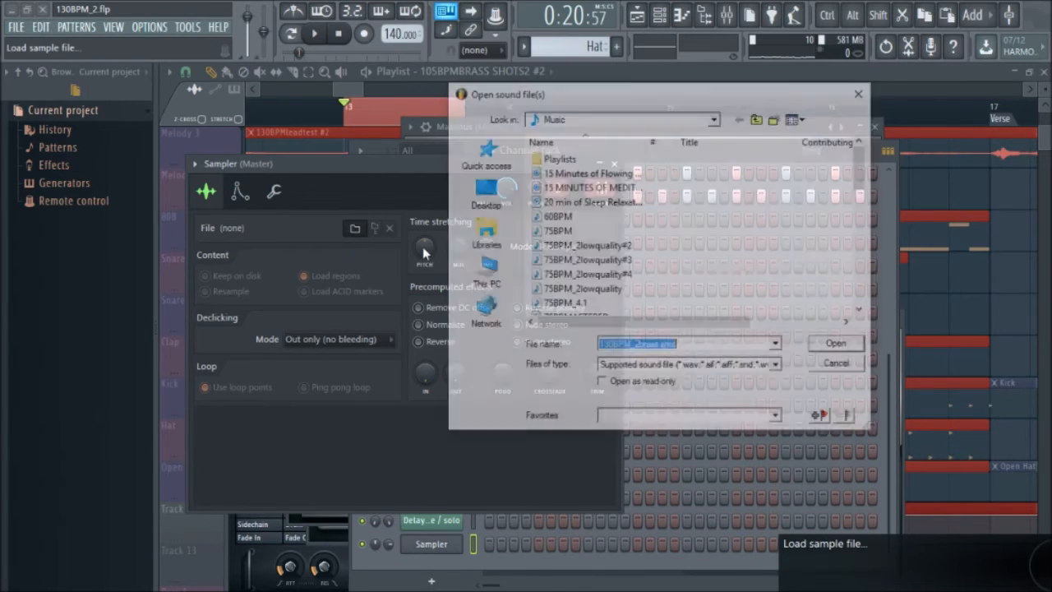
scroll(618, 271, "down", 8)
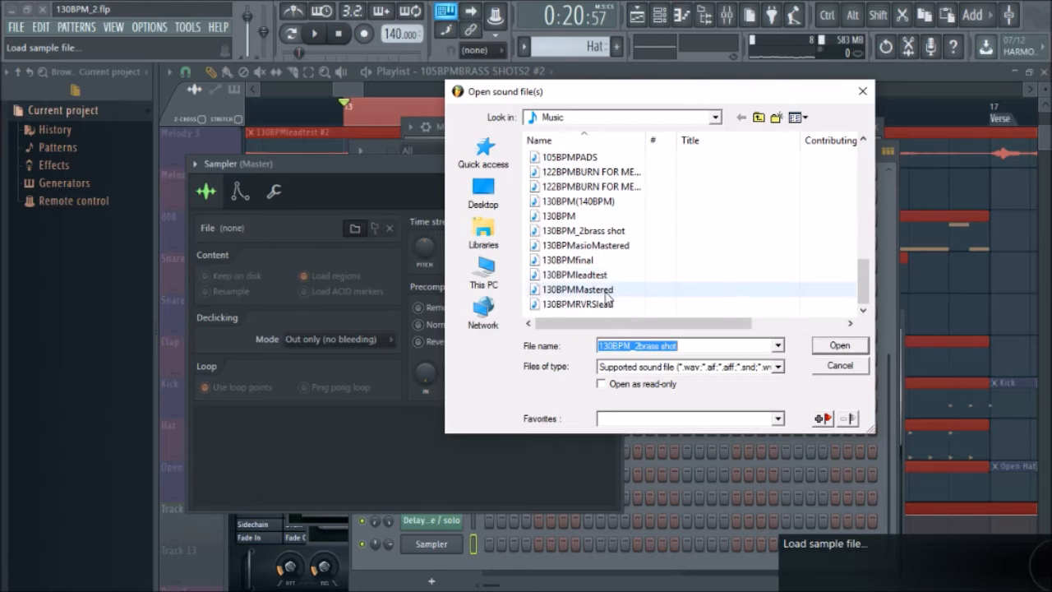
double_click(608, 231)
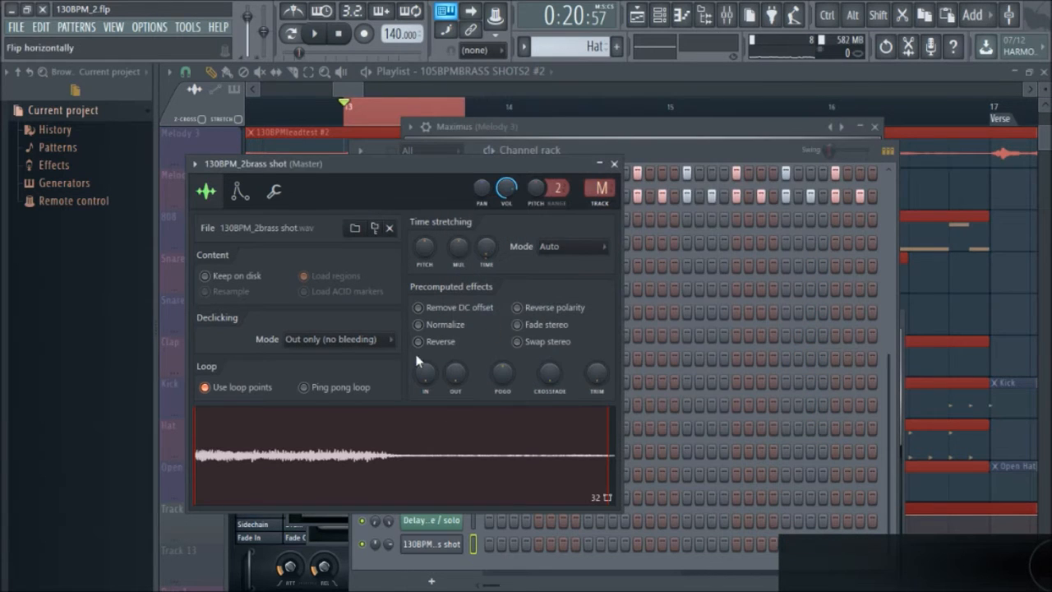
- Open the 130BPM_2brass shot sample from the Sampler channel in Edison
right_click(325, 423)
left_click(383, 456)
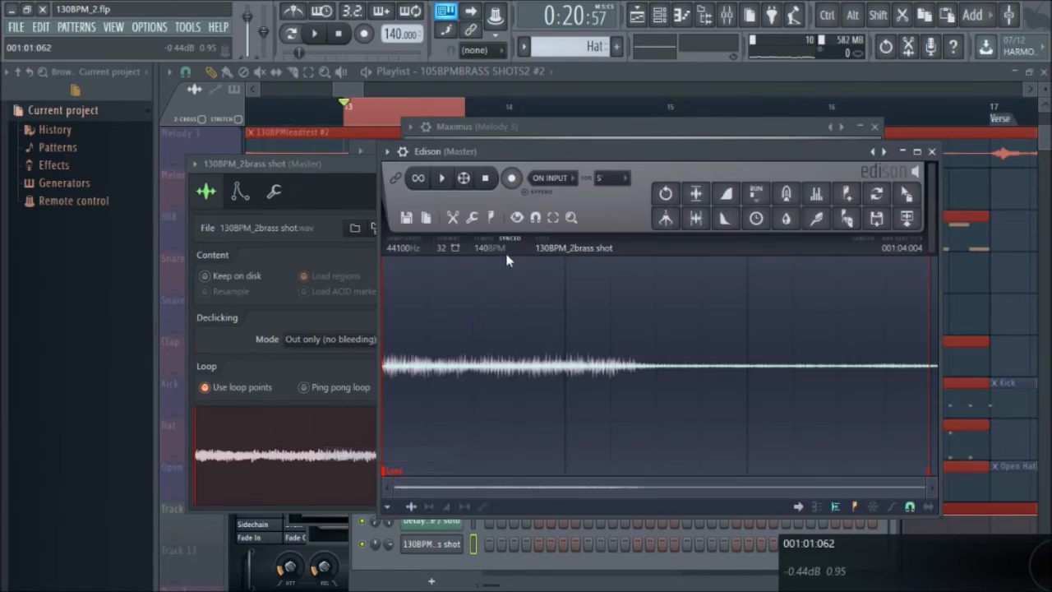
left_click(491, 221)
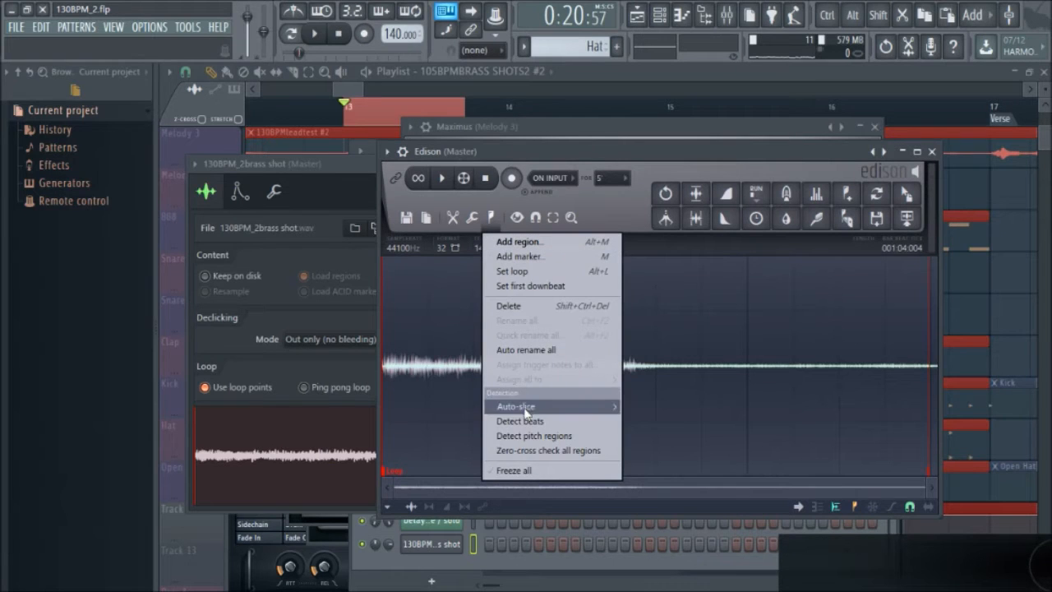
left_click(249, 466)
right_click(249, 467)
left_click(306, 498)
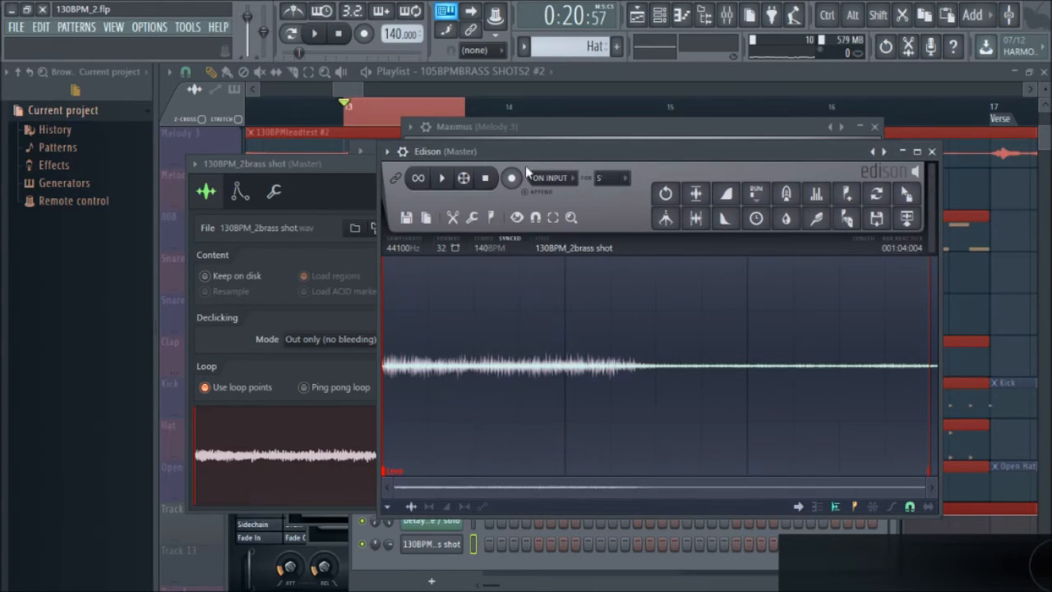
- Detect the pitch regions of the second brass shot and examine the notes marked from the start of its waveform
left_click(493, 218)
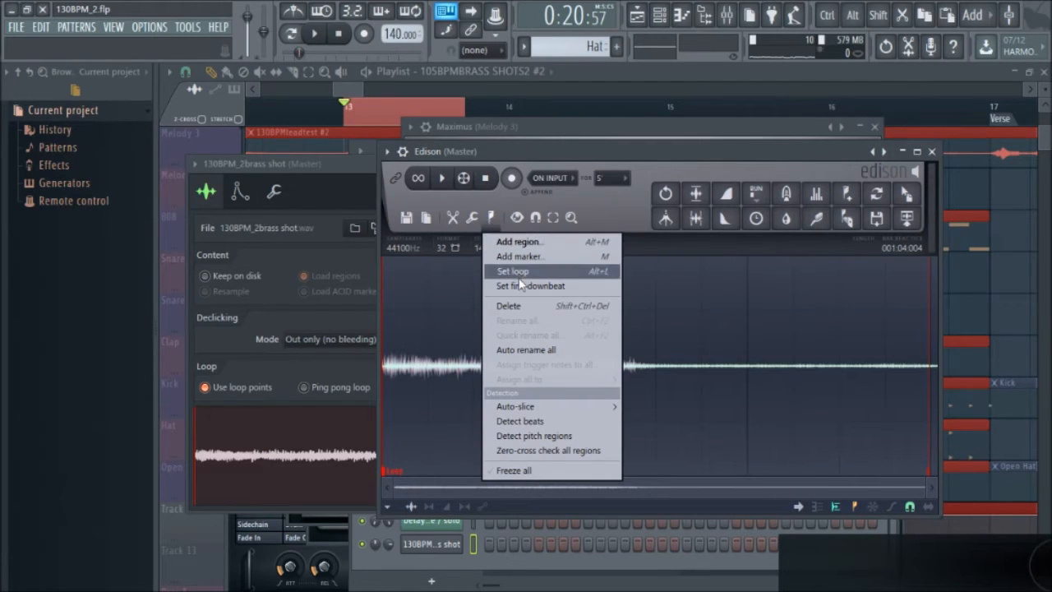
left_click(549, 436)
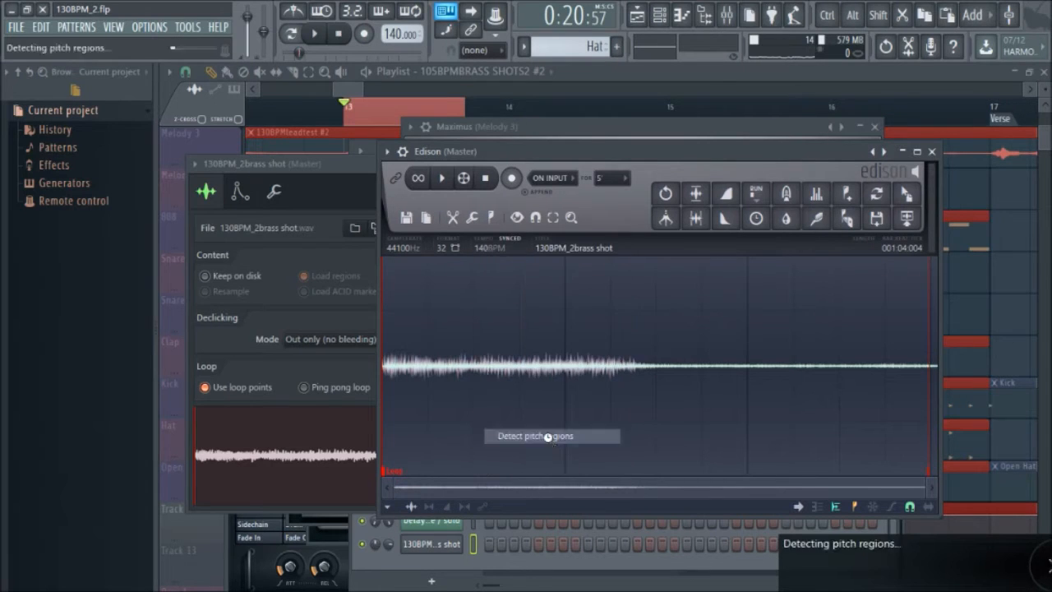
scroll(426, 418, "up", 2)
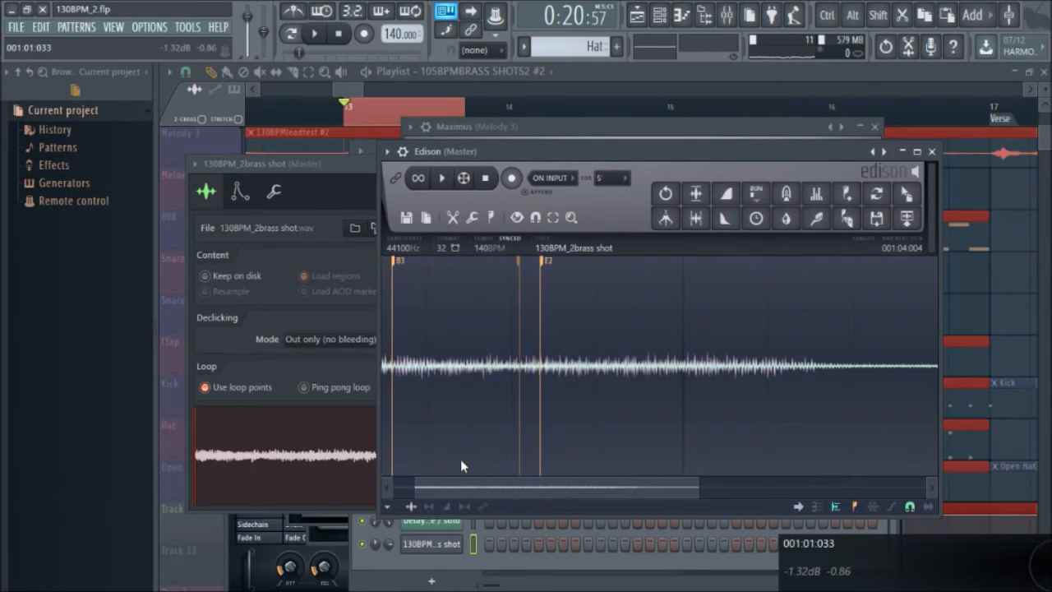
left_click_drag(471, 490, 394, 484)
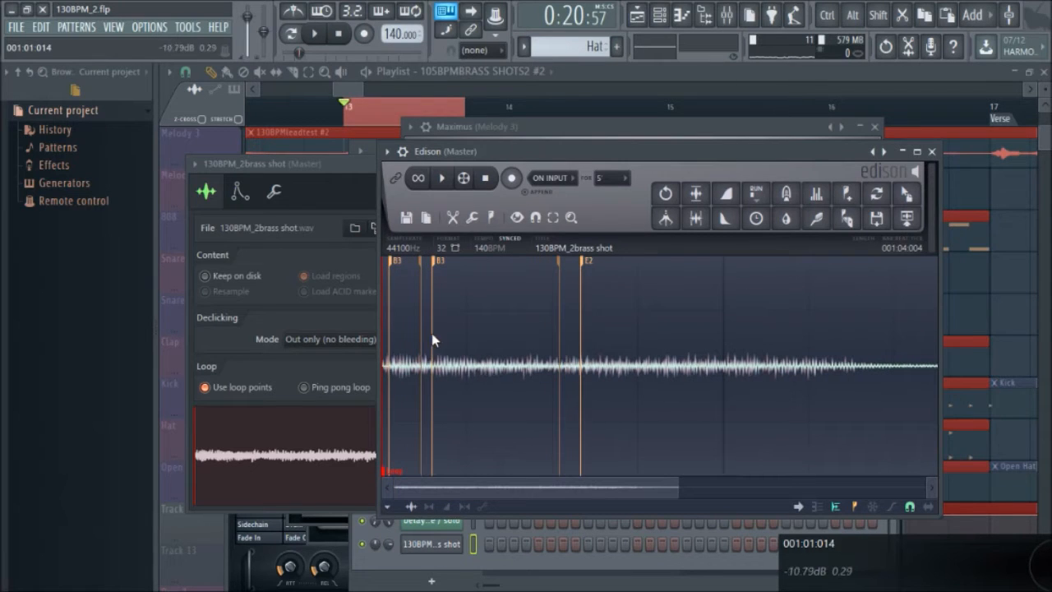
scroll(450, 285, "up", 4)
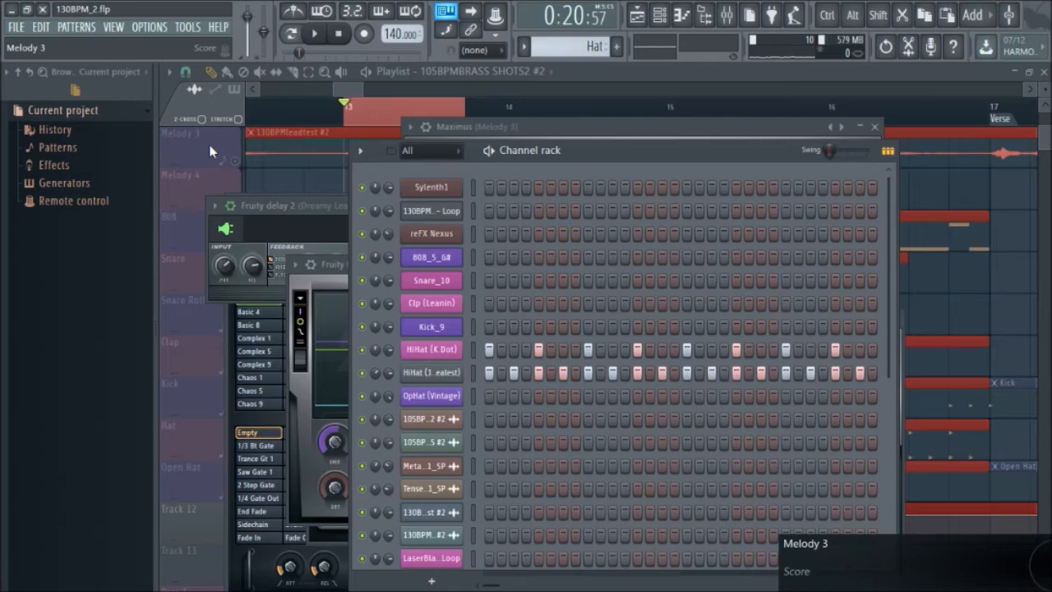
- Return to the playlist, clear the bar 13 time selection and place the playback position at bar 10
left_click(210, 147)
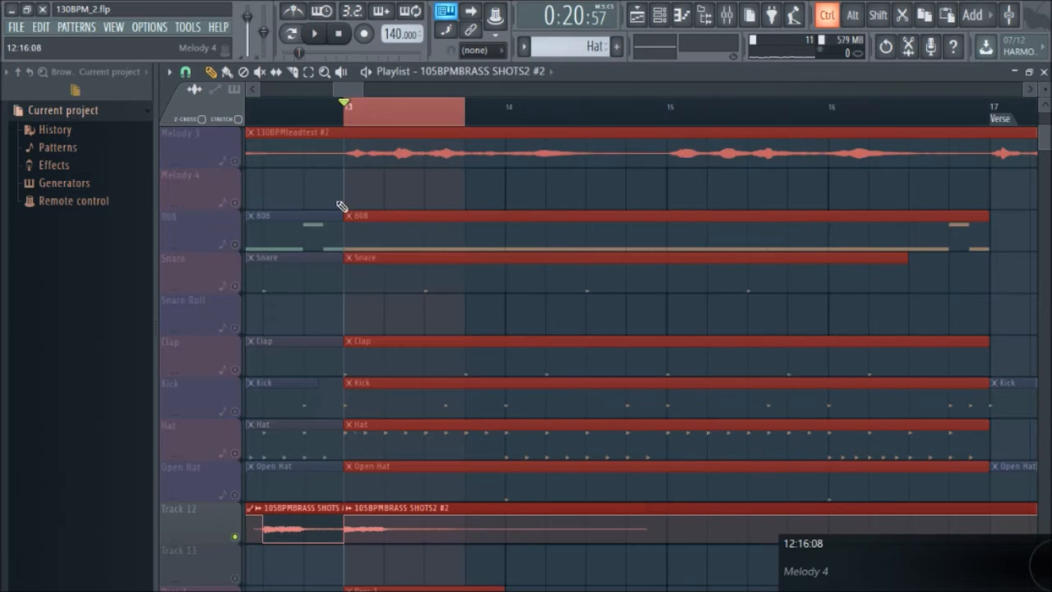
scroll(349, 185, "down", 10, "ctrl")
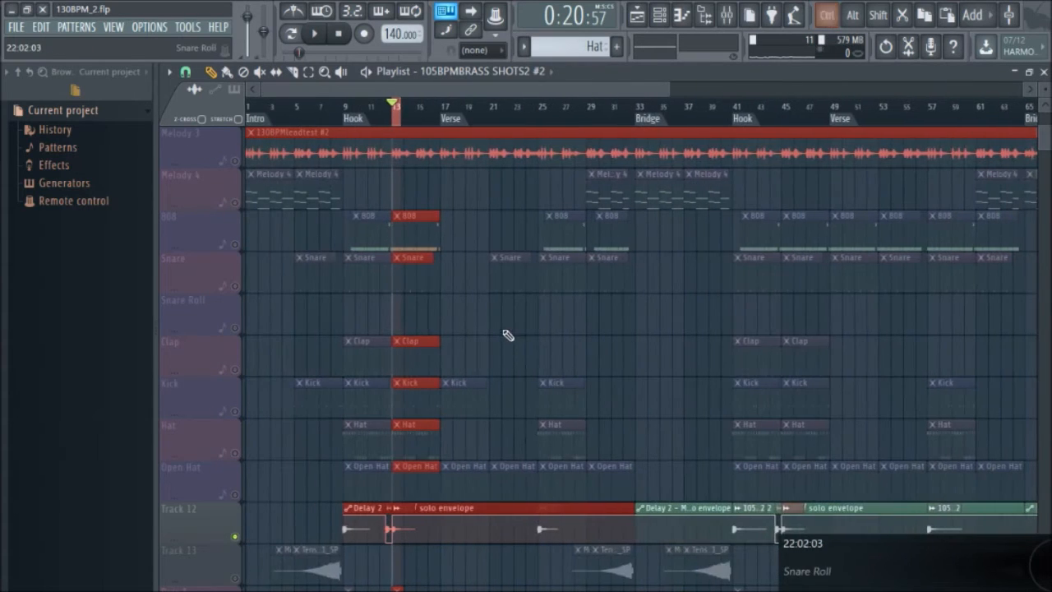
left_click(390, 117)
double_click(397, 113)
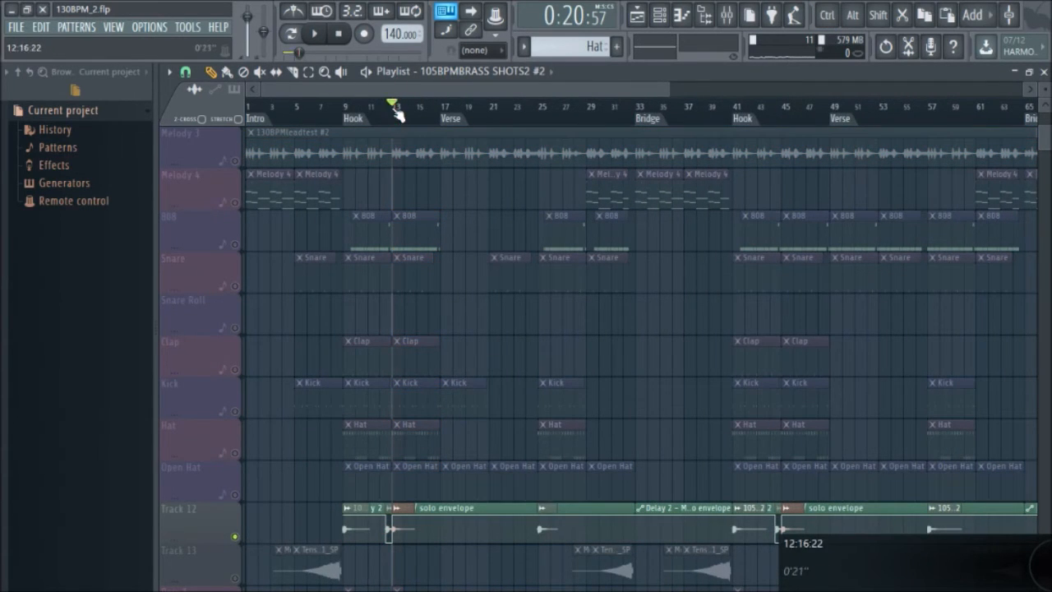
left_click(359, 107)
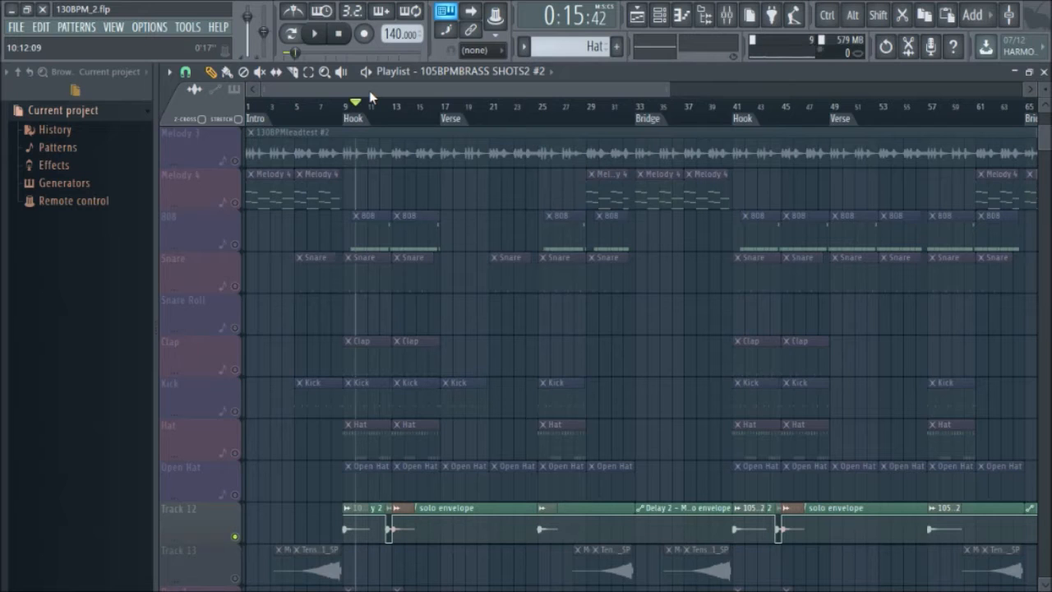
- Examine the Melody 3 notes in the piano roll and the settings of its Sylenth1 instrument, and close the instrument
scroll(325, 201, "up", 5)
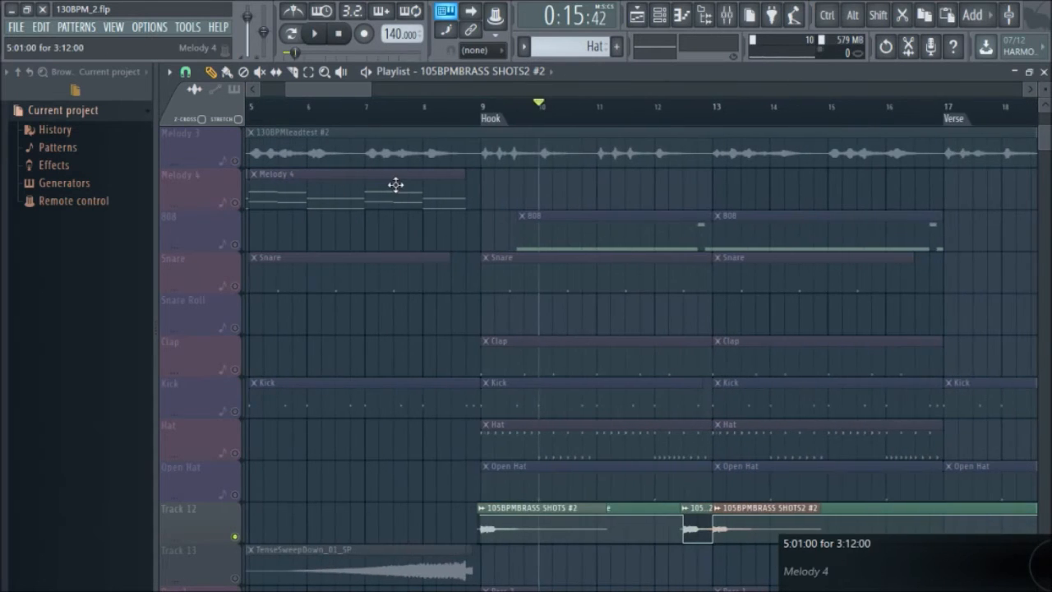
scroll(396, 185, "up", 2)
scroll(265, 178, "down", 3)
scroll(496, 192, "up", 2)
double_click(496, 192)
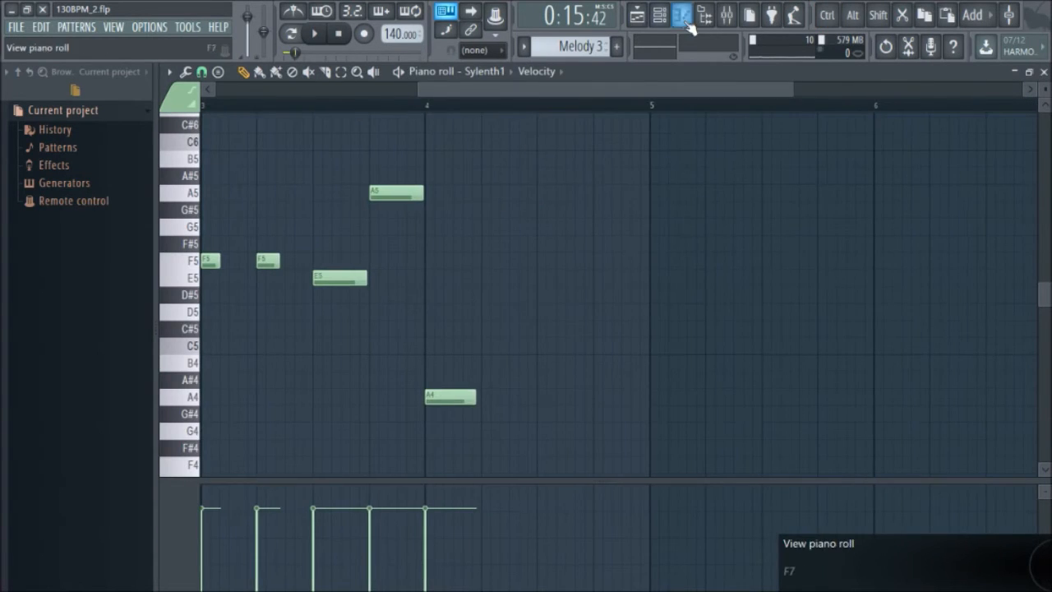
left_click(660, 15)
left_click(357, 345)
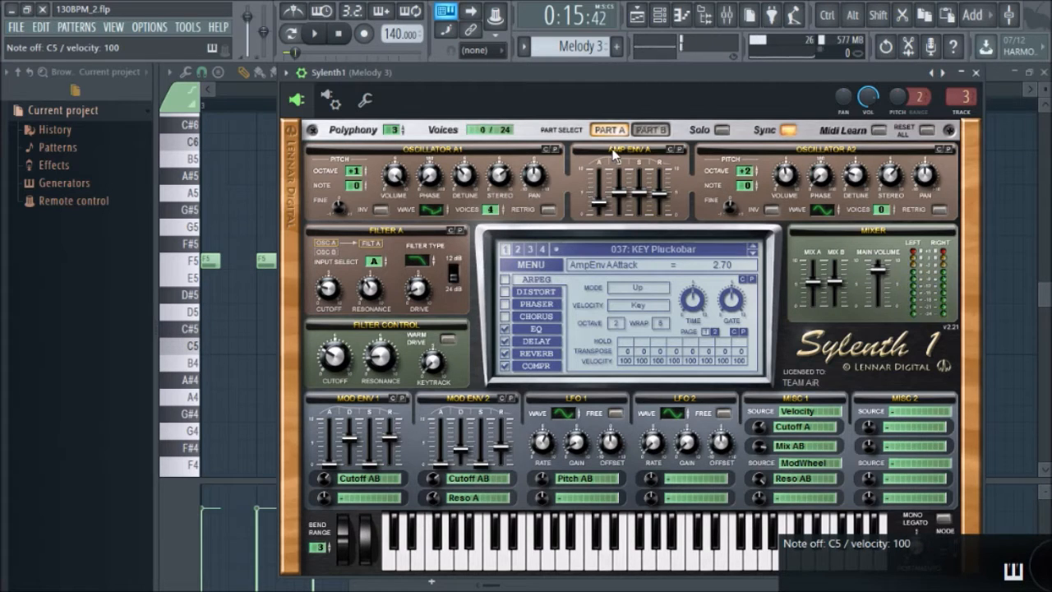
key("Escape")
- Open the Maximus effect on the Melody 3 mixer track
left_click(727, 15)
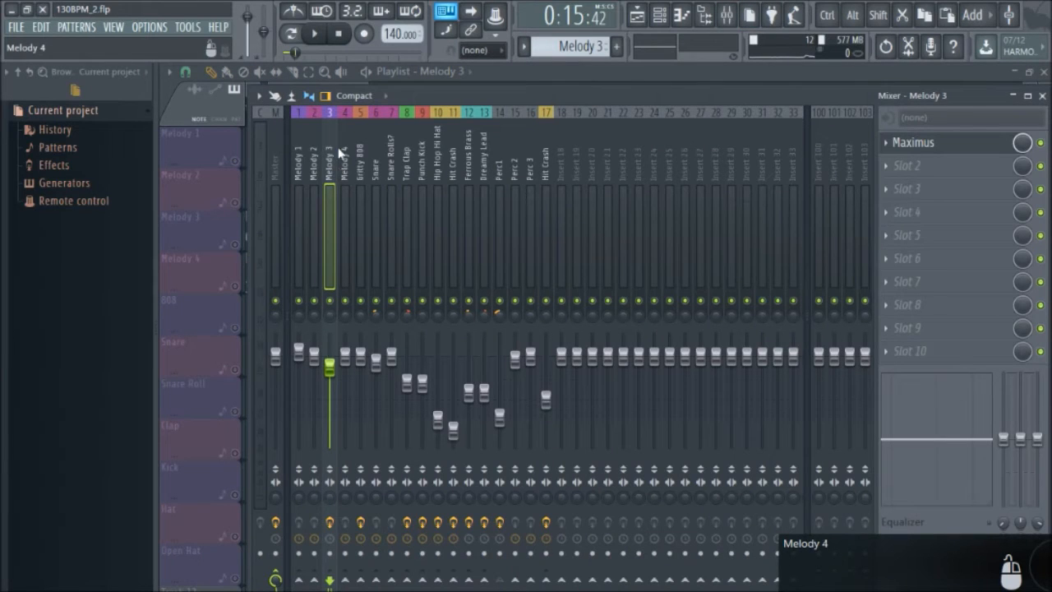
left_click(917, 143)
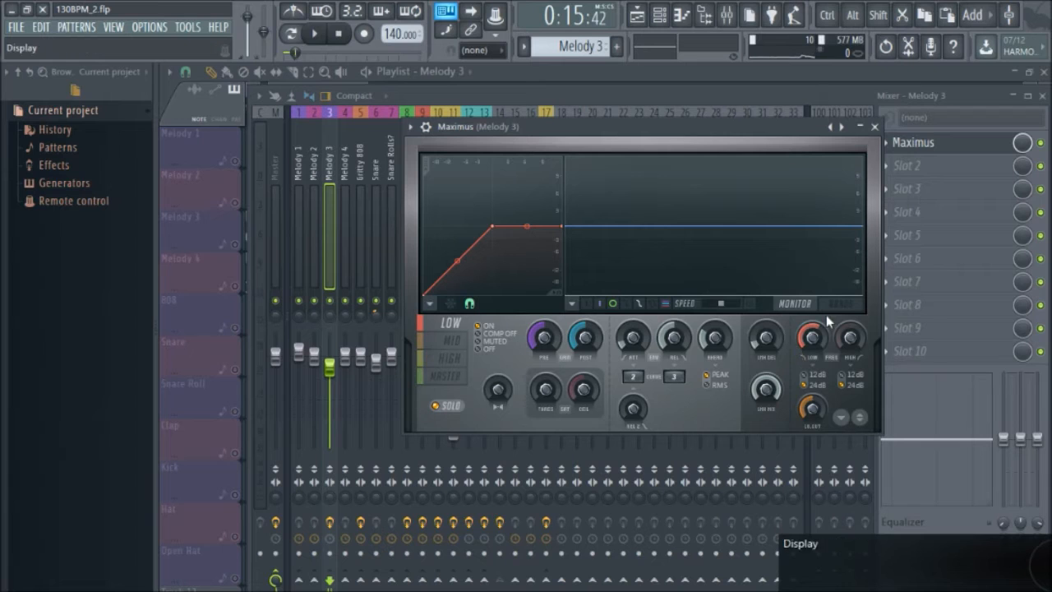
- With the master band selected in Maximus, try a low band frequency of 2495 Hz and undo the change
left_click(446, 378)
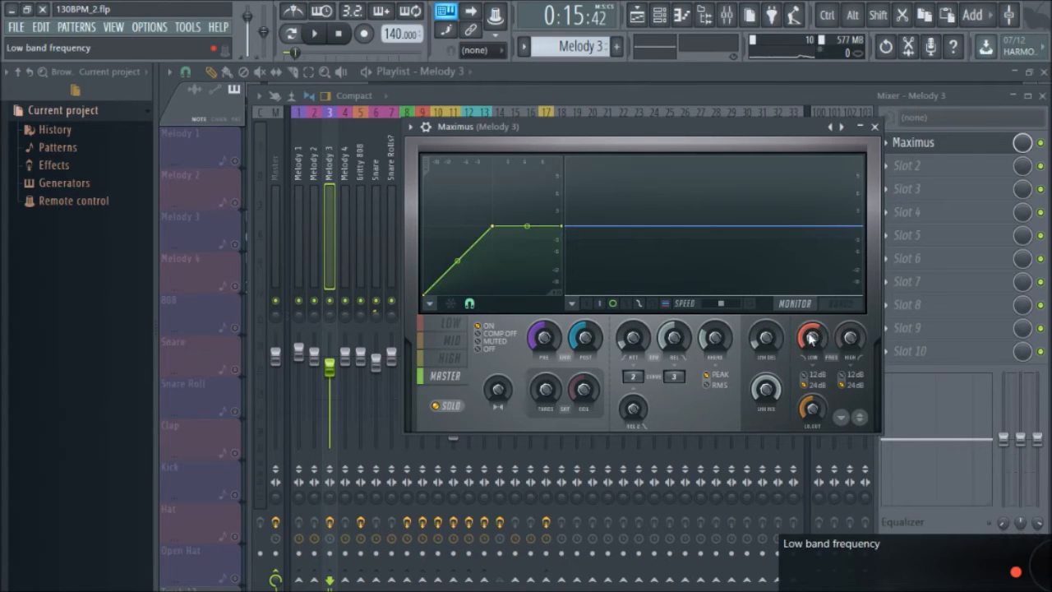
mouse_move(813, 330)
left_mouse_down()
mouse_move(850, 333)
mouse_move(850, 314)
mouse_move(814, 334)
mouse_move(814, 315)
mouse_move(816, 334)
left_mouse_up()
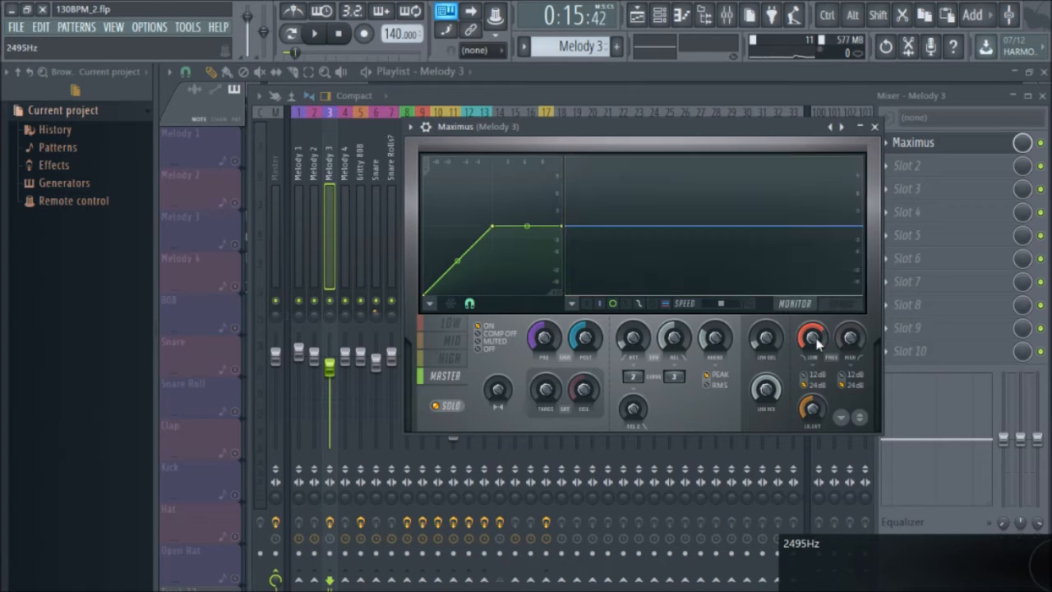
key("ctrl+alt+z")
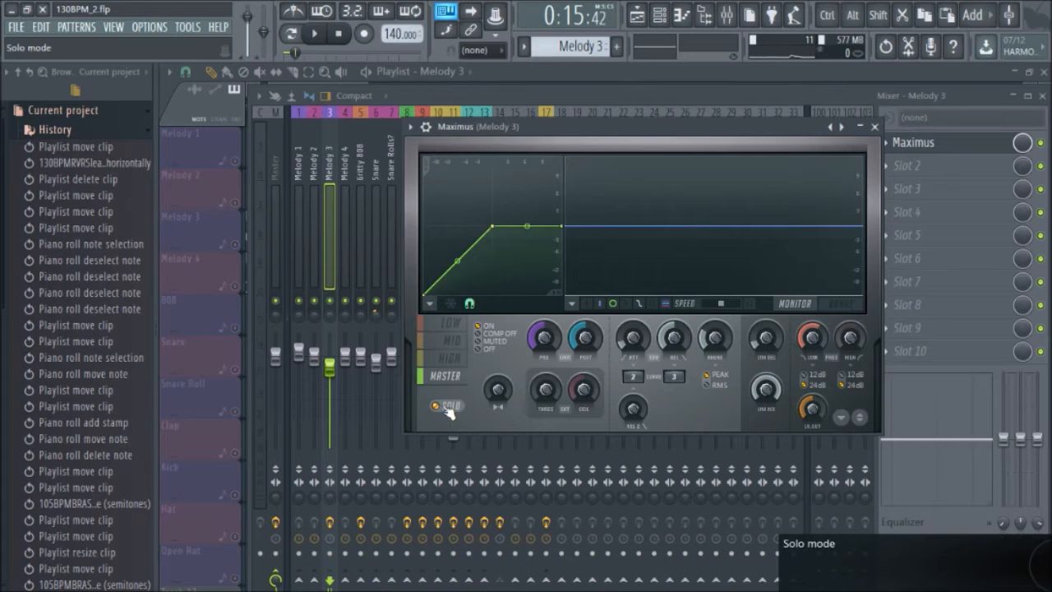
- Select the low band in Maximus and set the low band frequency to 1290 Hz
left_click(455, 330)
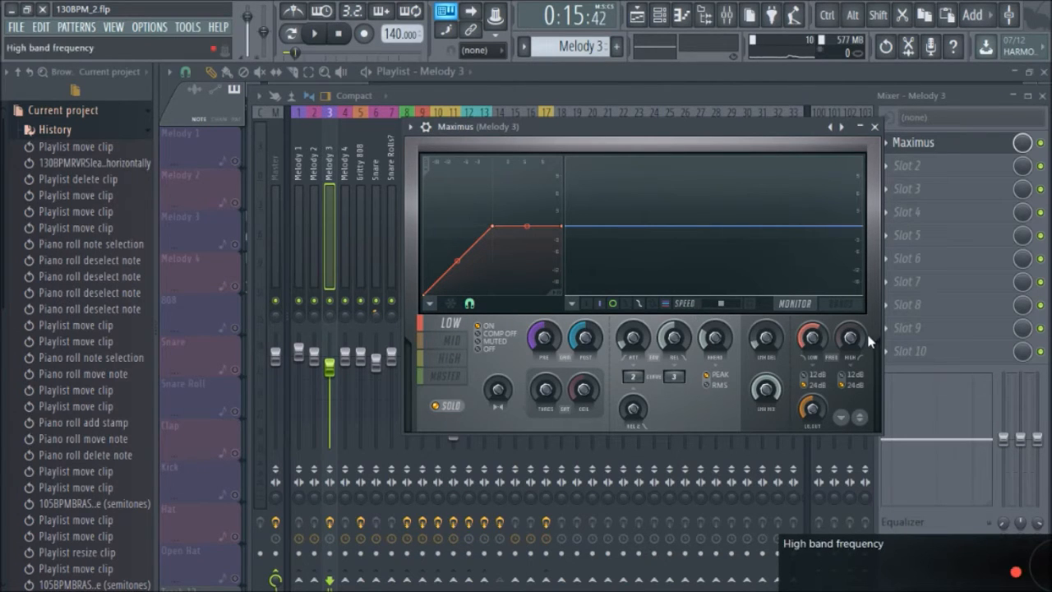
left_click(841, 303)
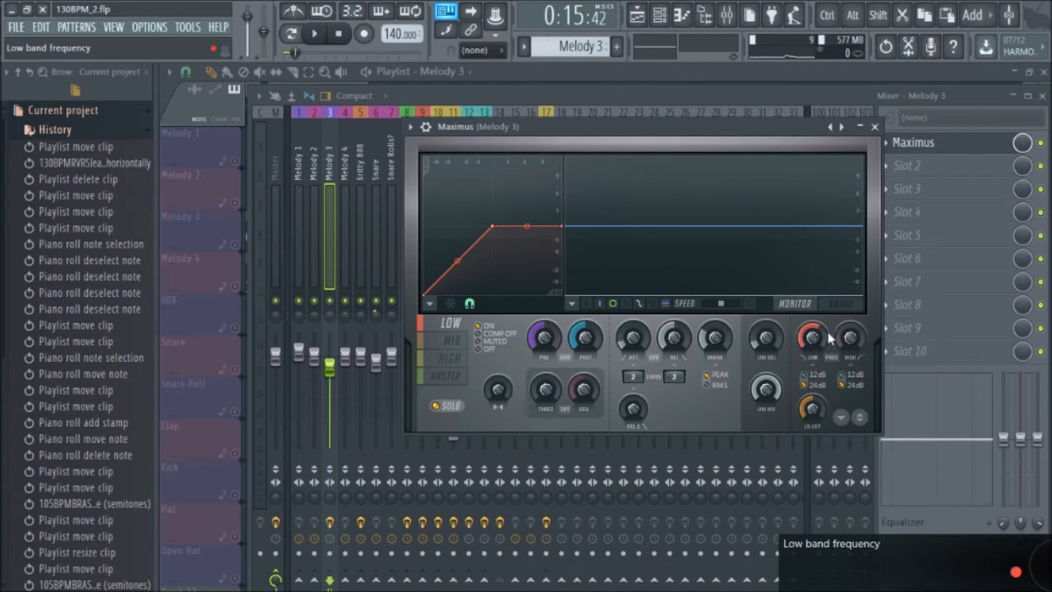
left_click_drag(815, 337, 816, 340)
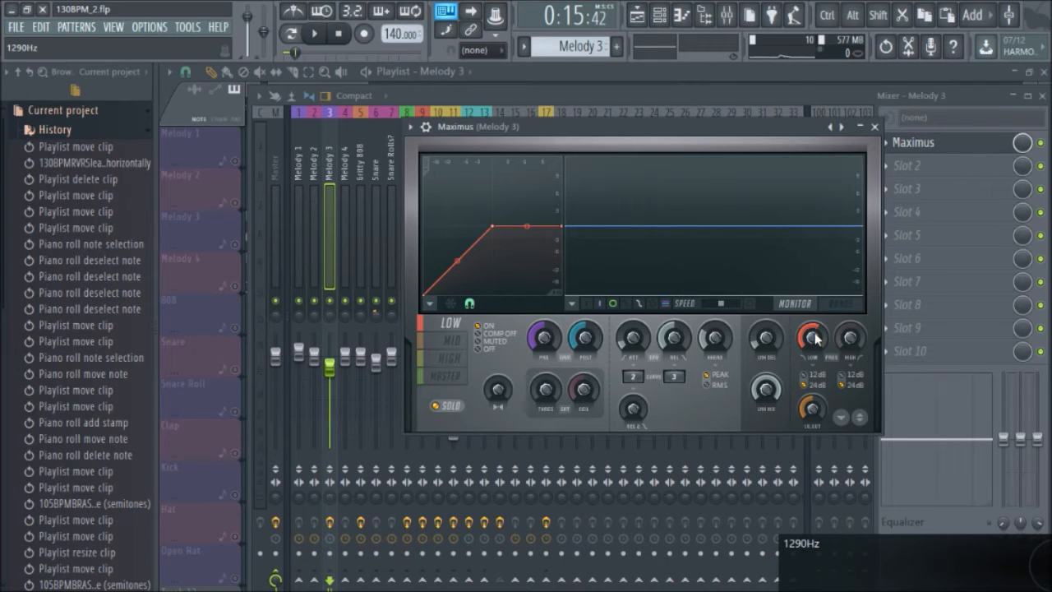
- Play the song briefly twice from bar 10 to hear the lead melody with the Maximus settings
key("space")
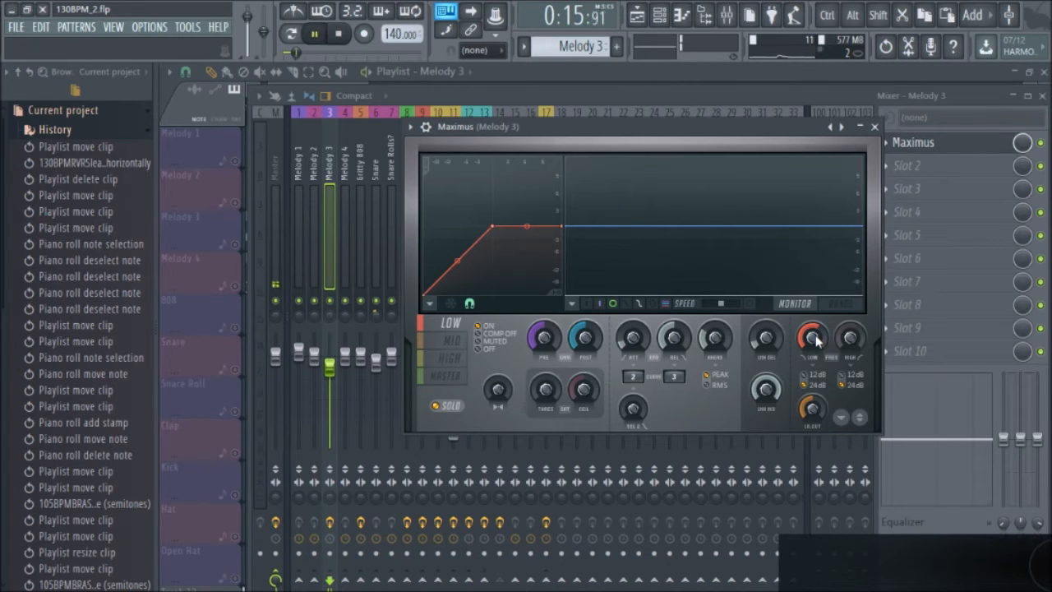
key("space")
key("space")
key("space")
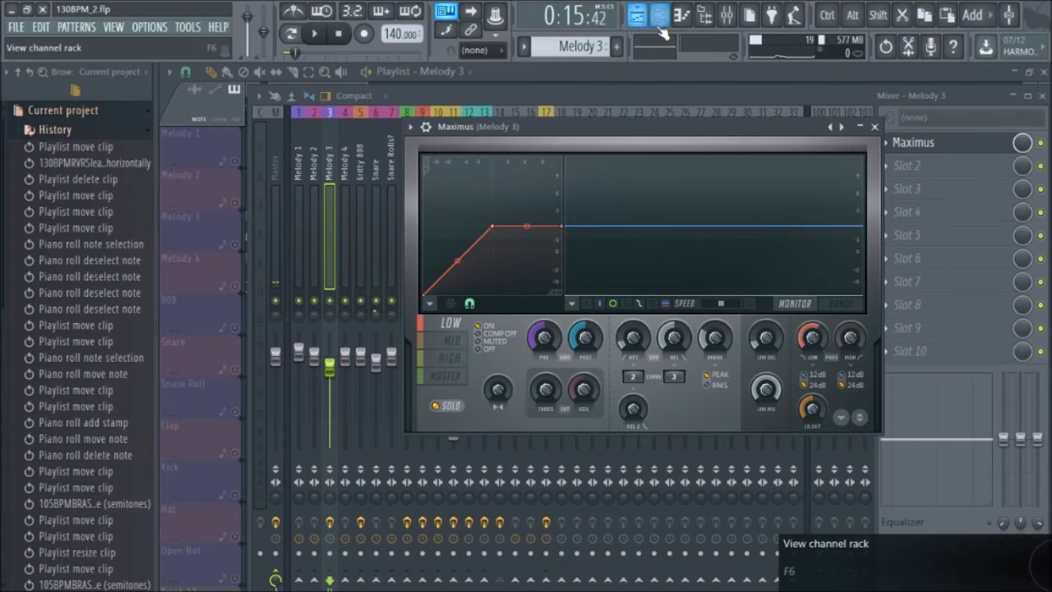
- Solo the Melody 2 playlist track and play the song with the Melody 3 mixer track's Maximus effect open
left_click(637, 15)
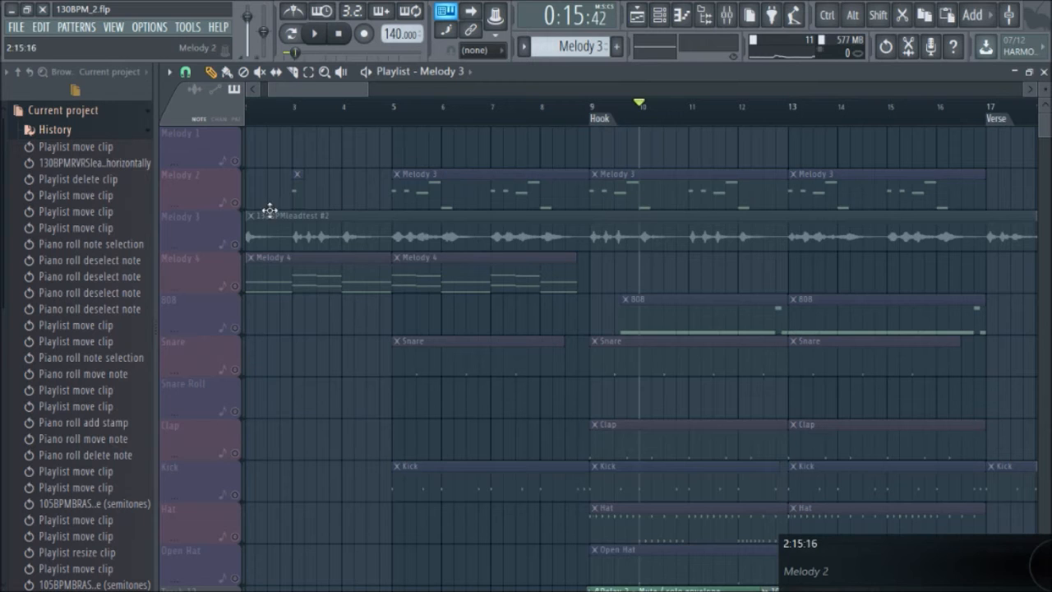
left_click(235, 202)
key("space")
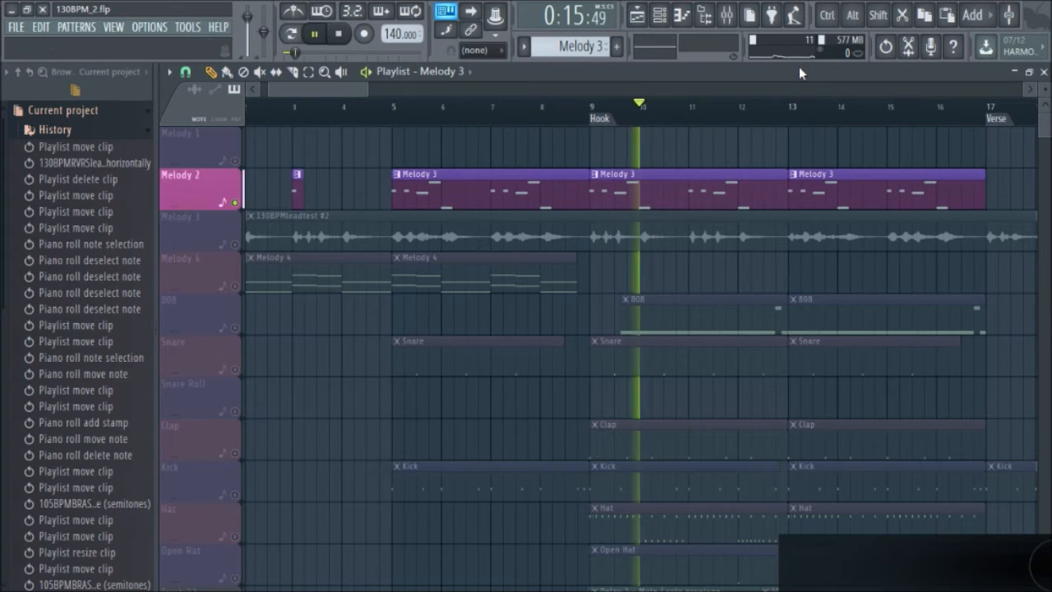
left_click(725, 16)
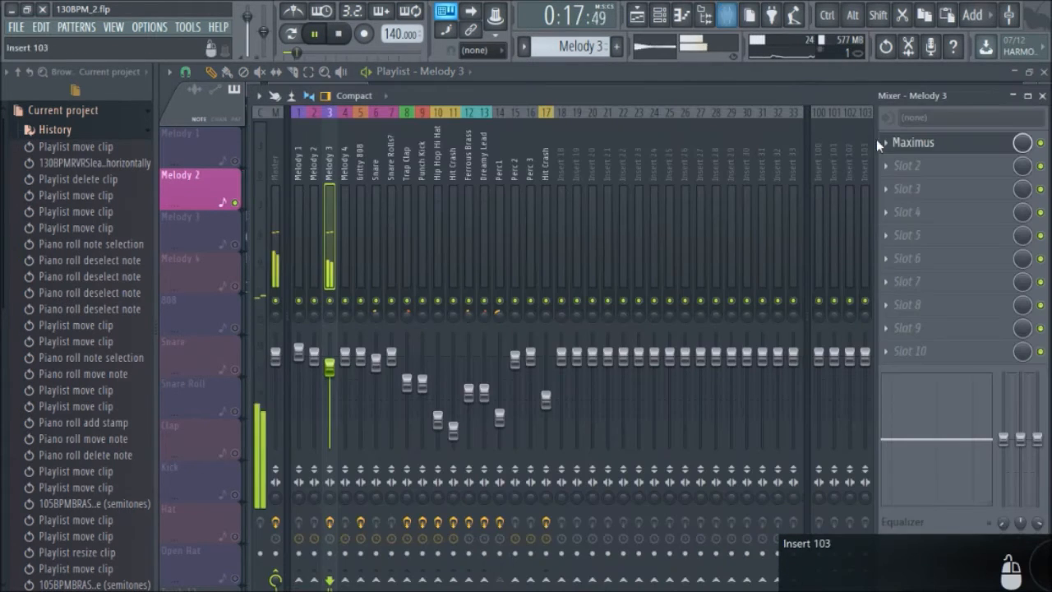
left_click(942, 150)
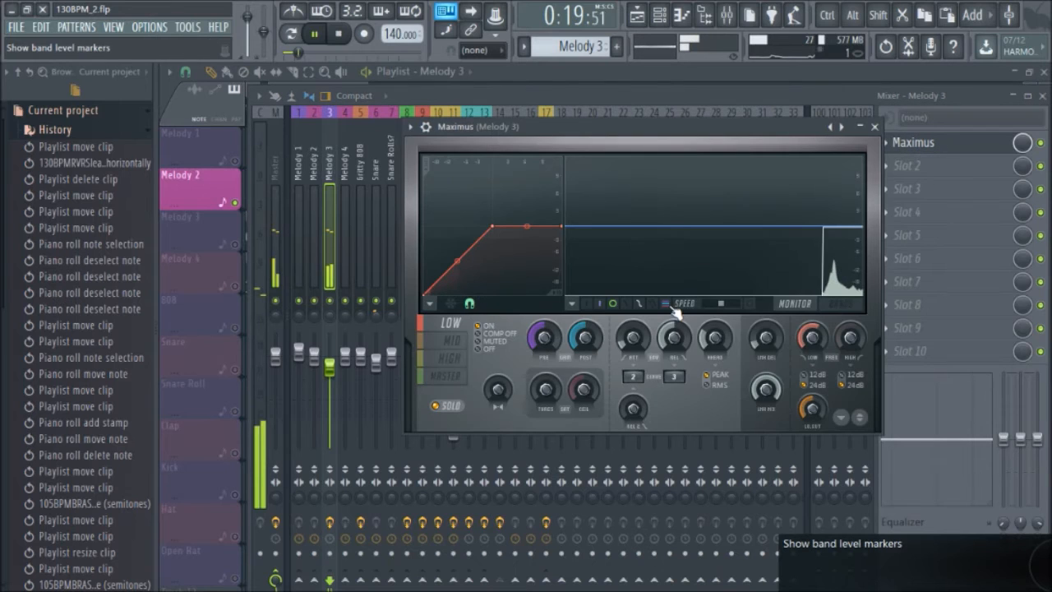
- Sweep the Maximus low band frequency up to 16000 Hz and back down during playback
left_click_drag(813, 338, 813, 284)
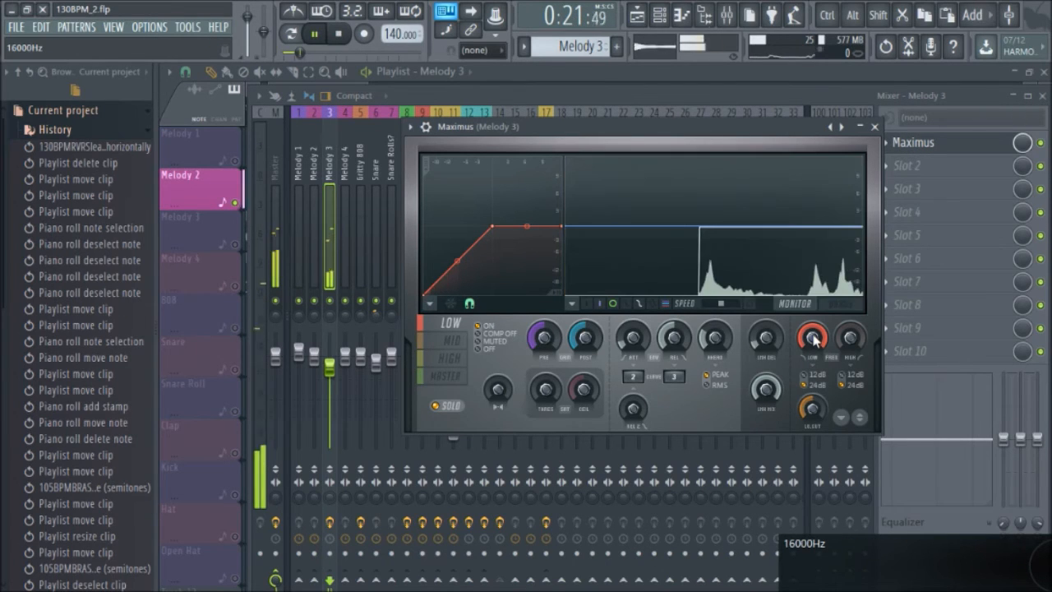
left_click_drag(812, 339, 812, 364)
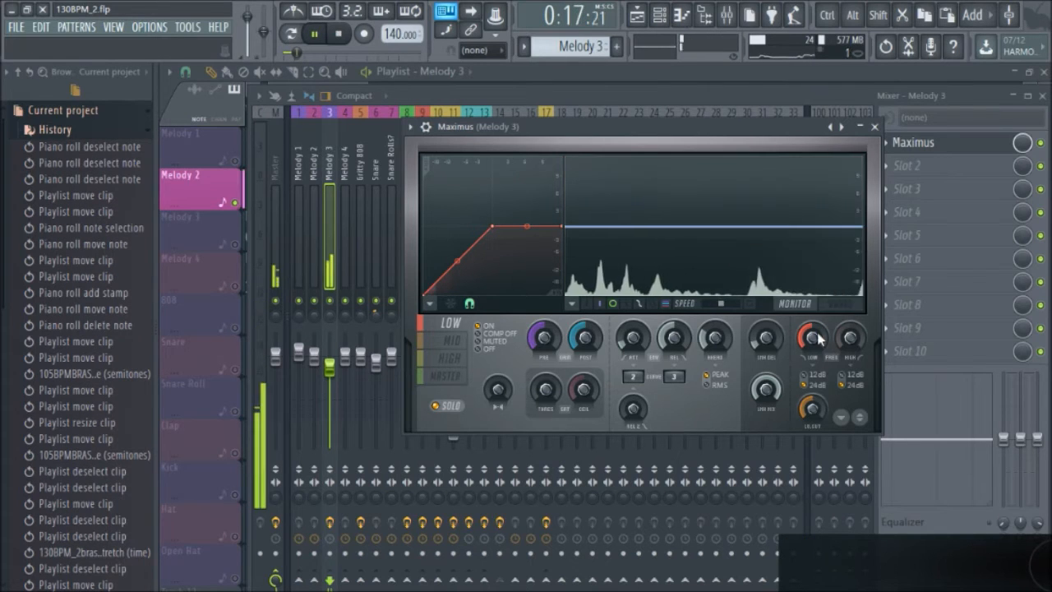
left_click_drag(818, 338, 818, 345)
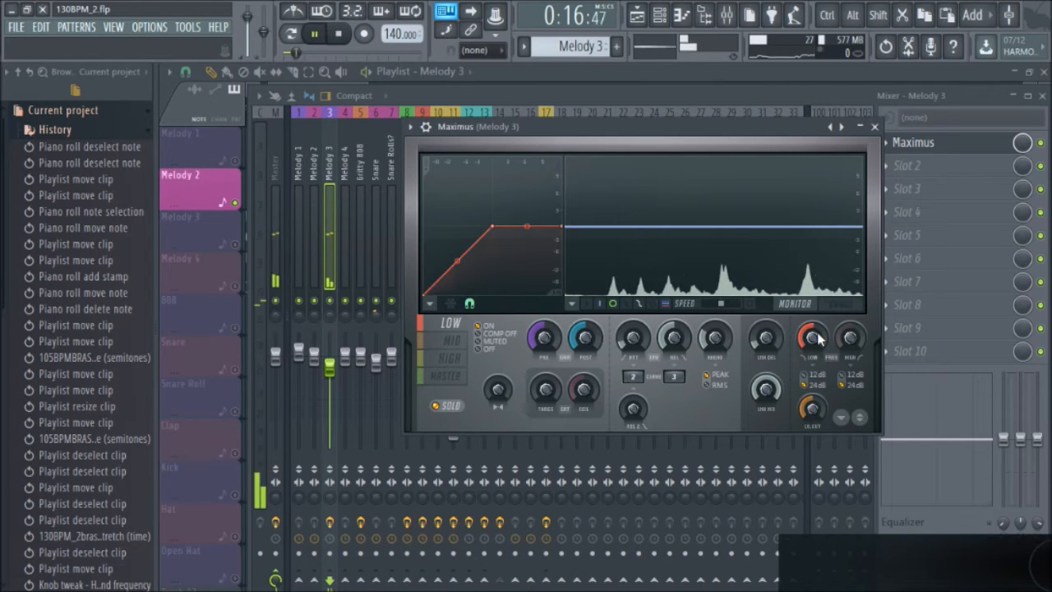
left_click_drag(819, 339, 818, 326)
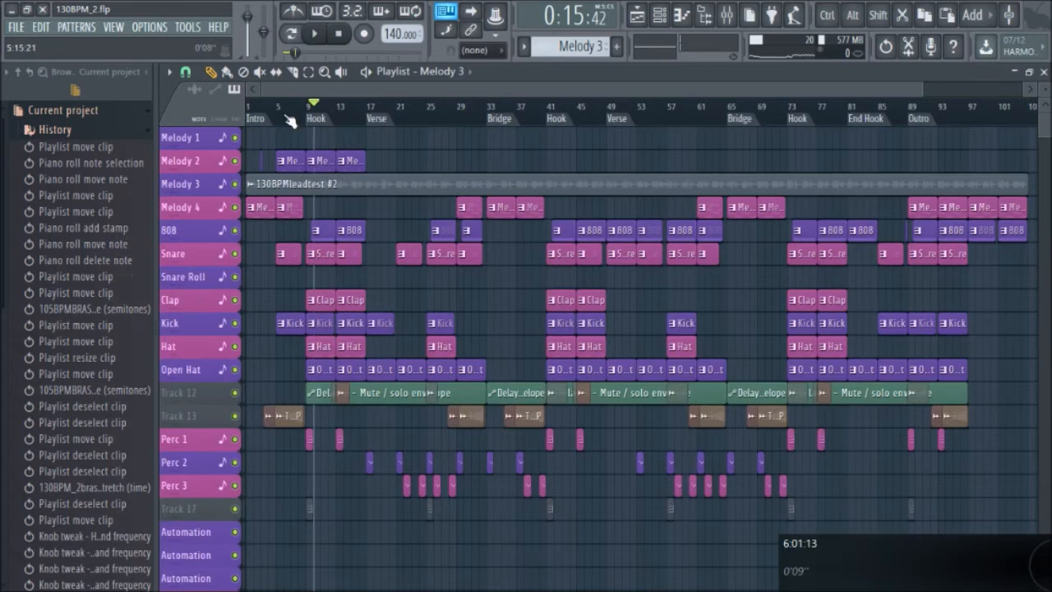
- Play the song briefly from bar 8 with all playlist tracks unmuted
left_click(300, 109)
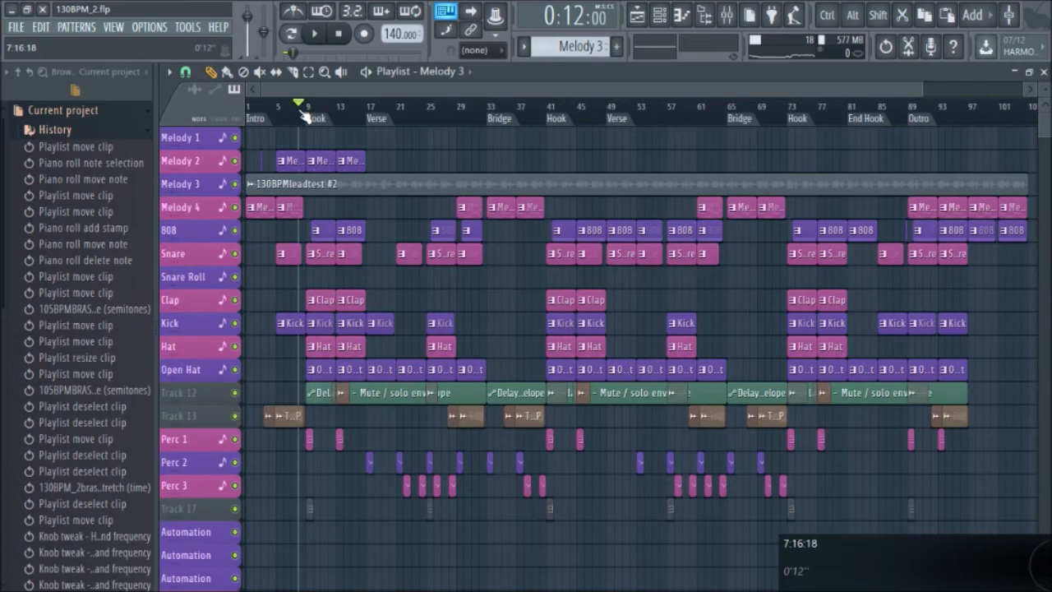
key("space")
scroll(286, 282, "up", 2)
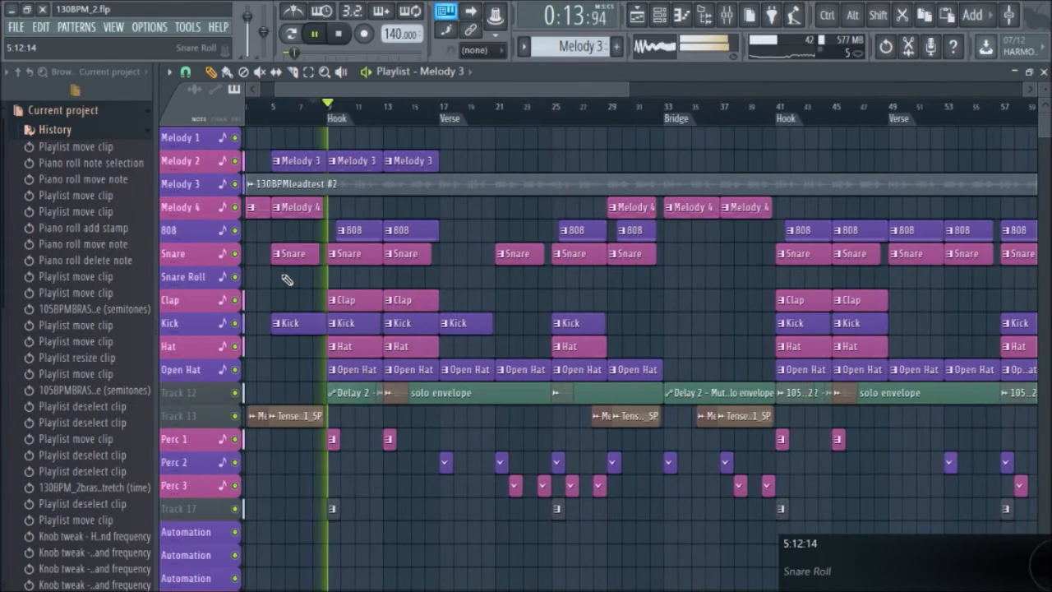
key("space")
- Show the mixer and open the Sylenth1 instrument from the channel rack
left_click(728, 15)
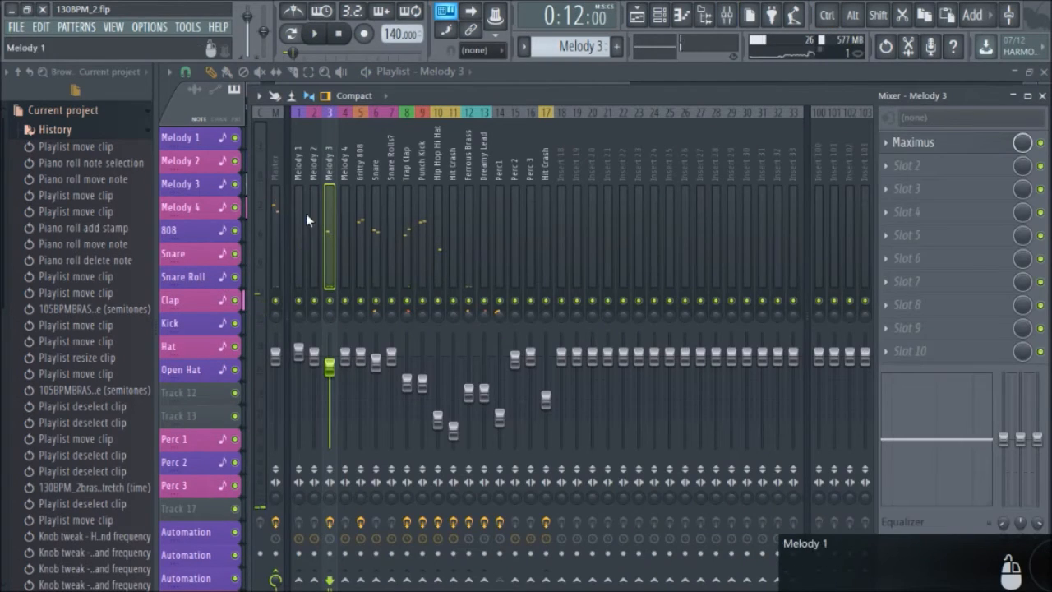
left_click(660, 15)
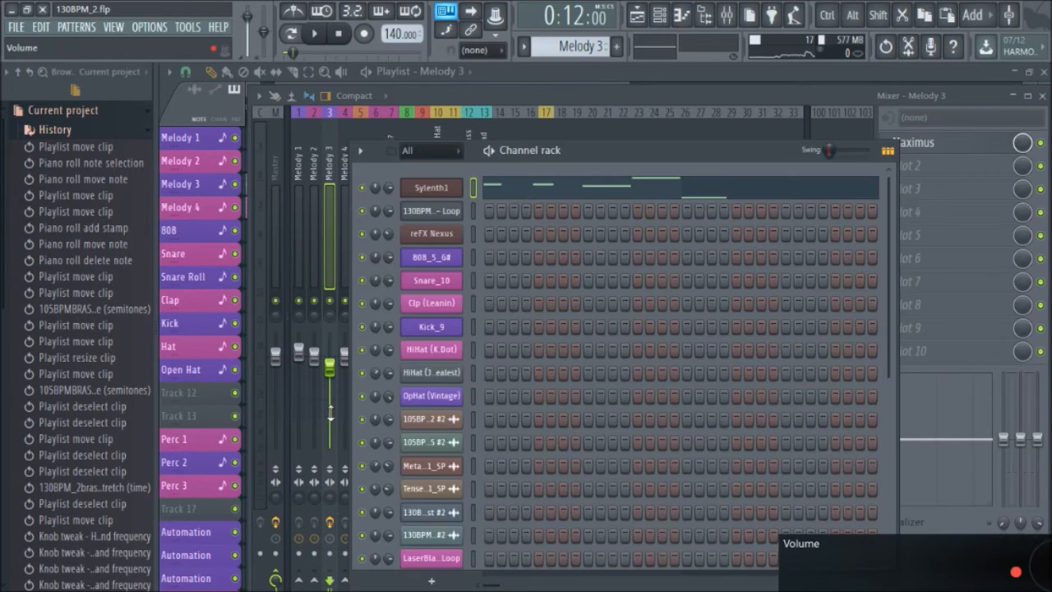
left_click(450, 190)
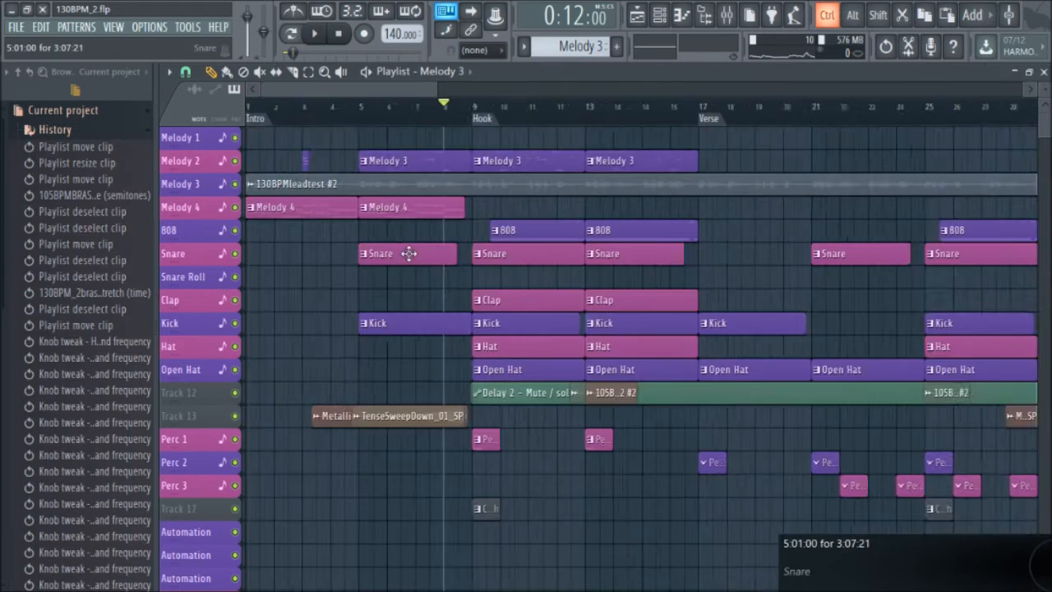
- Look over the clips around the first hook and play the transition briefly from bar 8
scroll(403, 252, "up", 2)
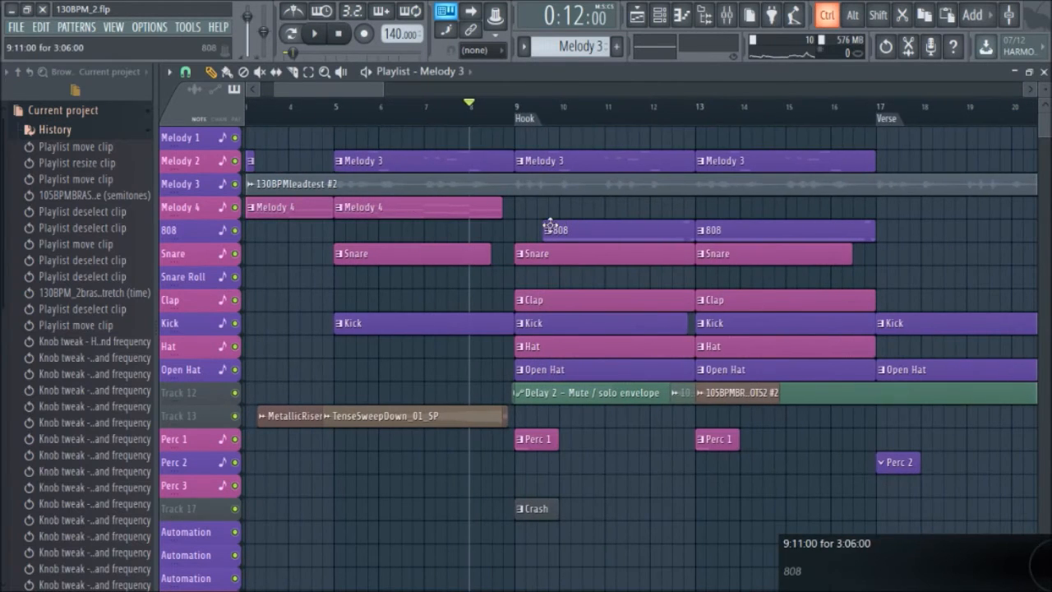
scroll(510, 235, "up", 3)
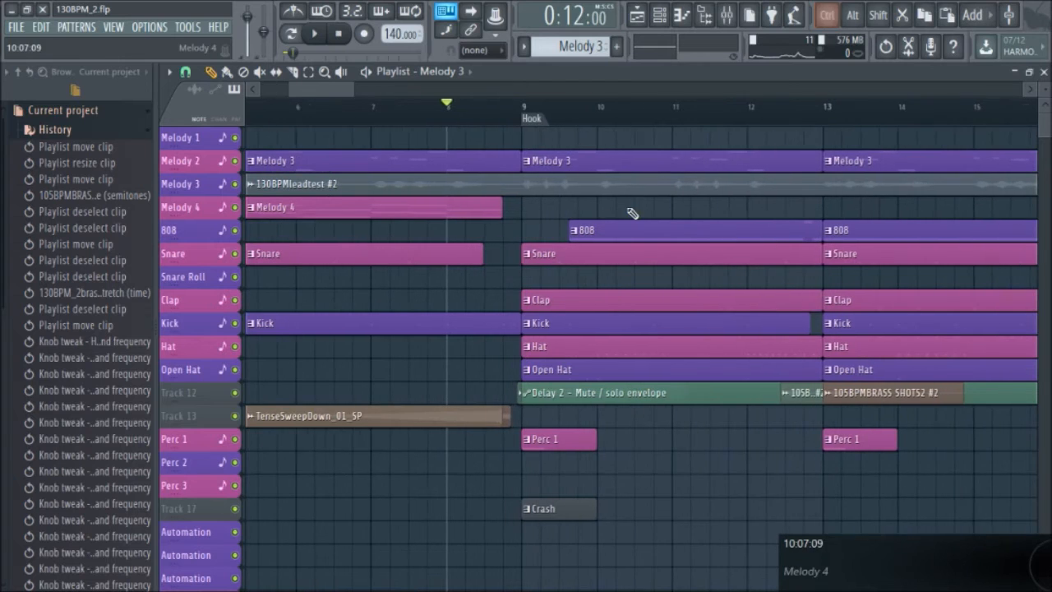
scroll(609, 228, "down", 4)
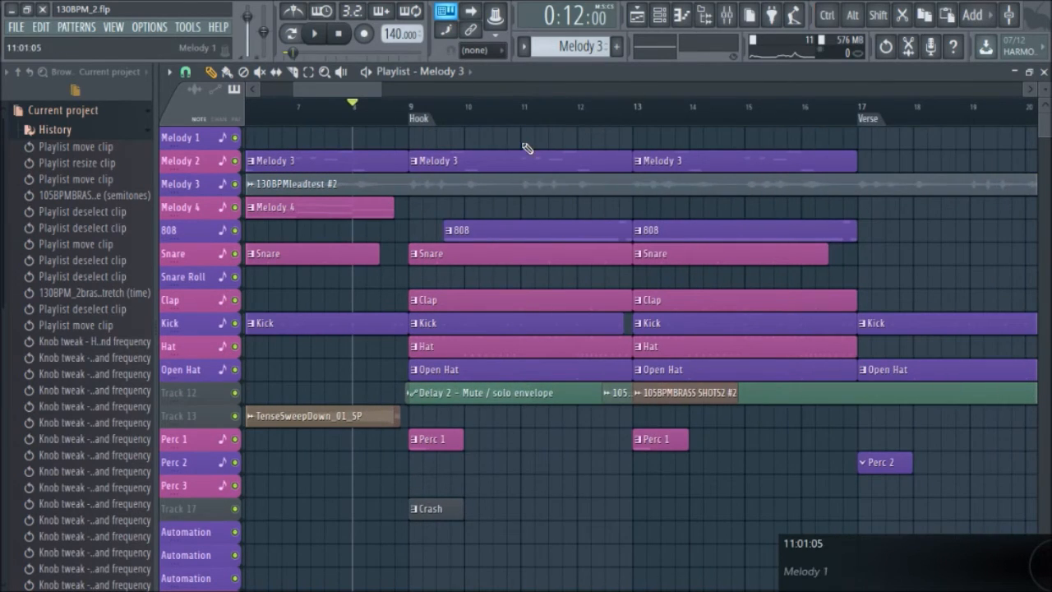
scroll(457, 233, "down", 3)
scroll(444, 229, "up", 3)
key("space")
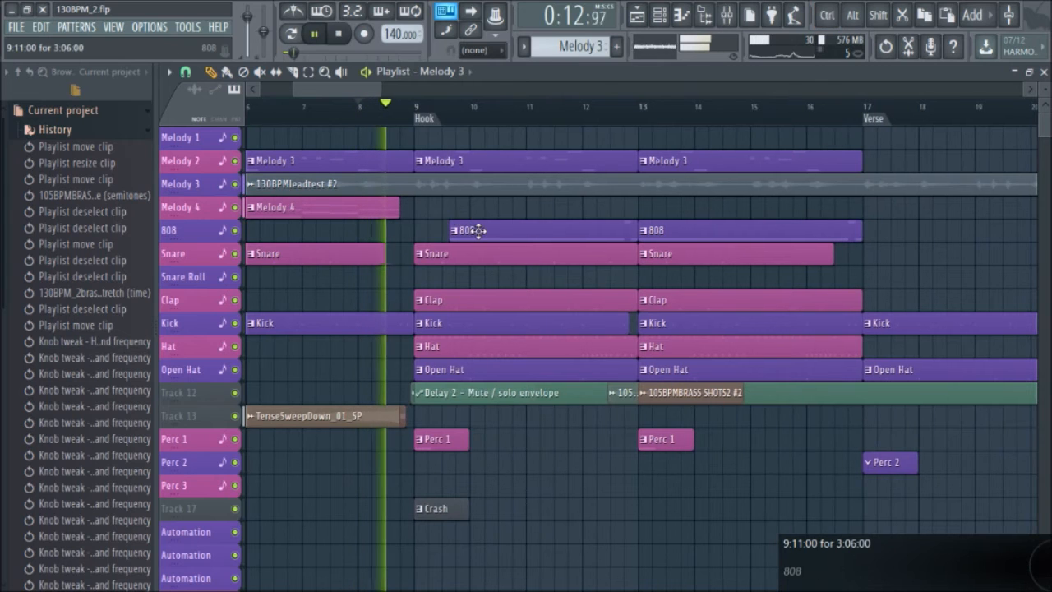
scroll(482, 228, "down", 3)
key("space")
- Try a 0% fade-in on the TenseSweepDown_01_SP sample, undo the change and close its settings
scroll(399, 399, "up", 8)
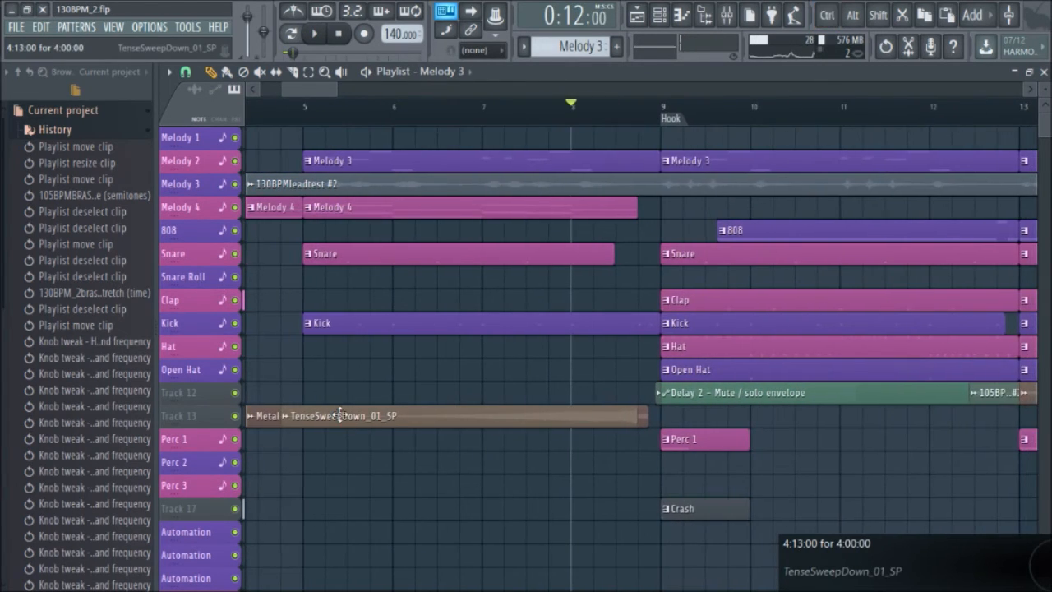
double_click(340, 415)
left_click_drag(414, 181, 601, 130)
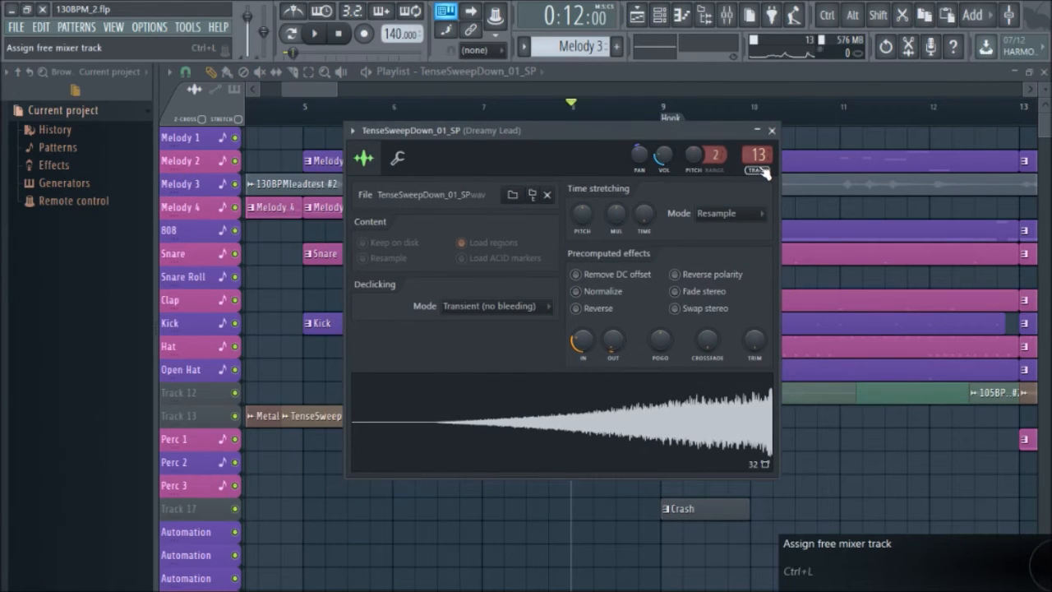
left_click_drag(581, 343, 580, 370)
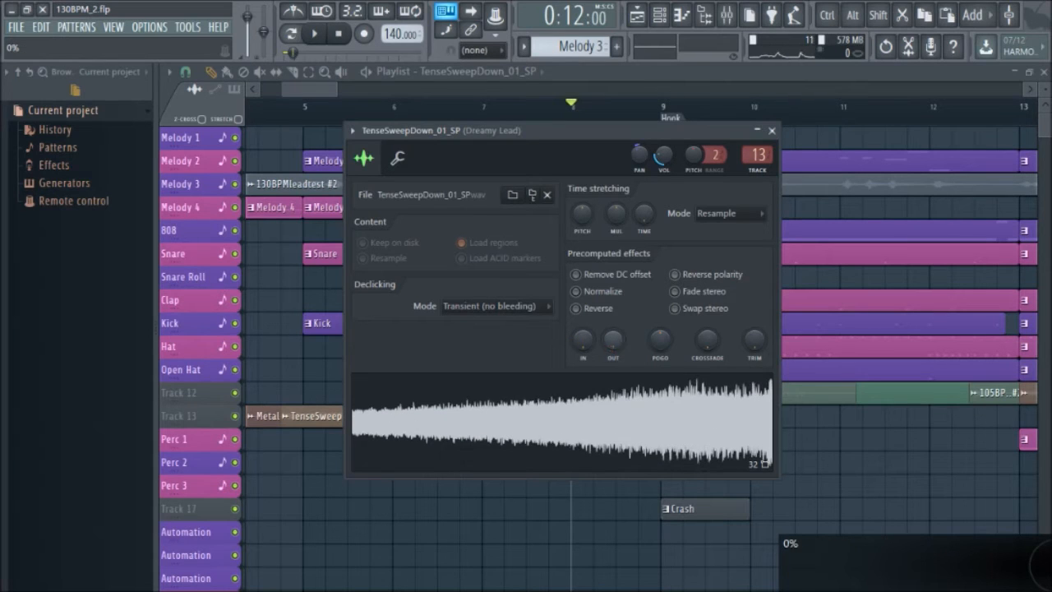
key("ctrl+z")
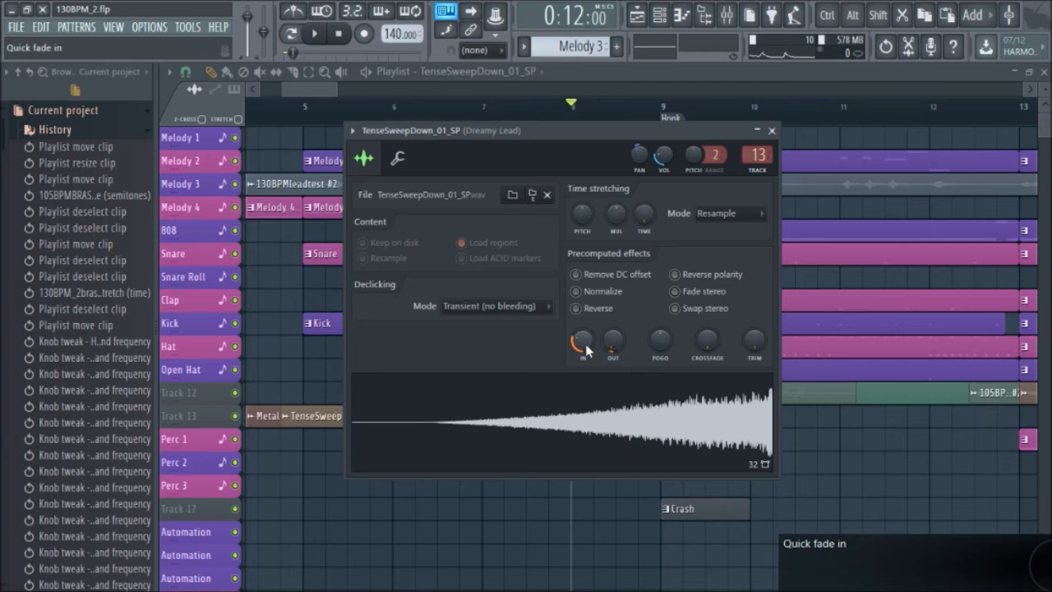
left_click(772, 129)
- Undo the last clip deletion in the playlist
scroll(664, 444, "down", 1)
scroll(526, 457, "down", 2)
scroll(387, 468, "up", 5)
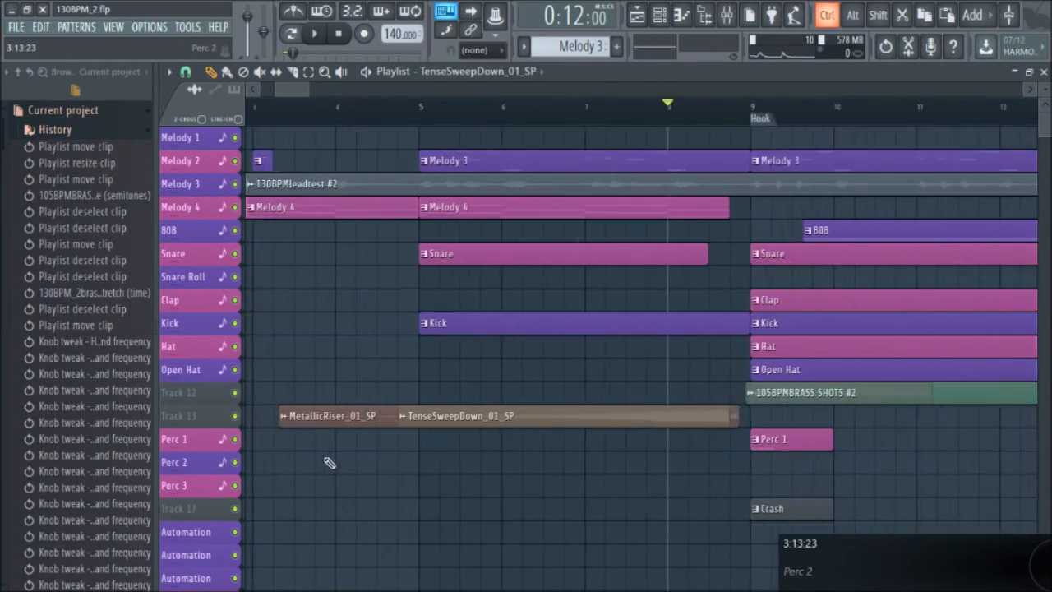
key("ctrl+z")
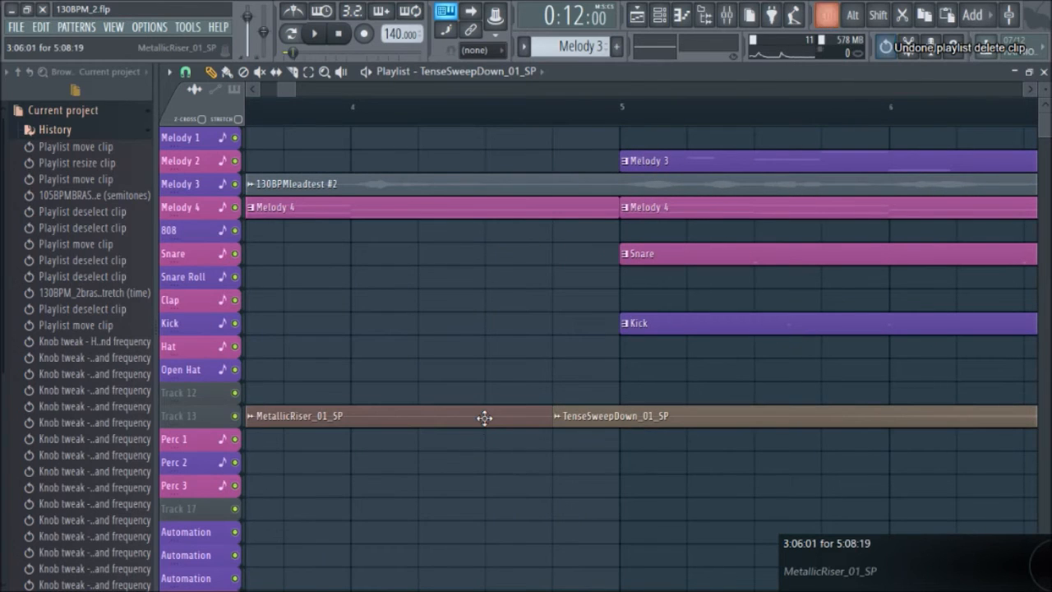
- Open the MetallicRiser_01_SP sample settings and try the riser without its fade-in
double_click(485, 418)
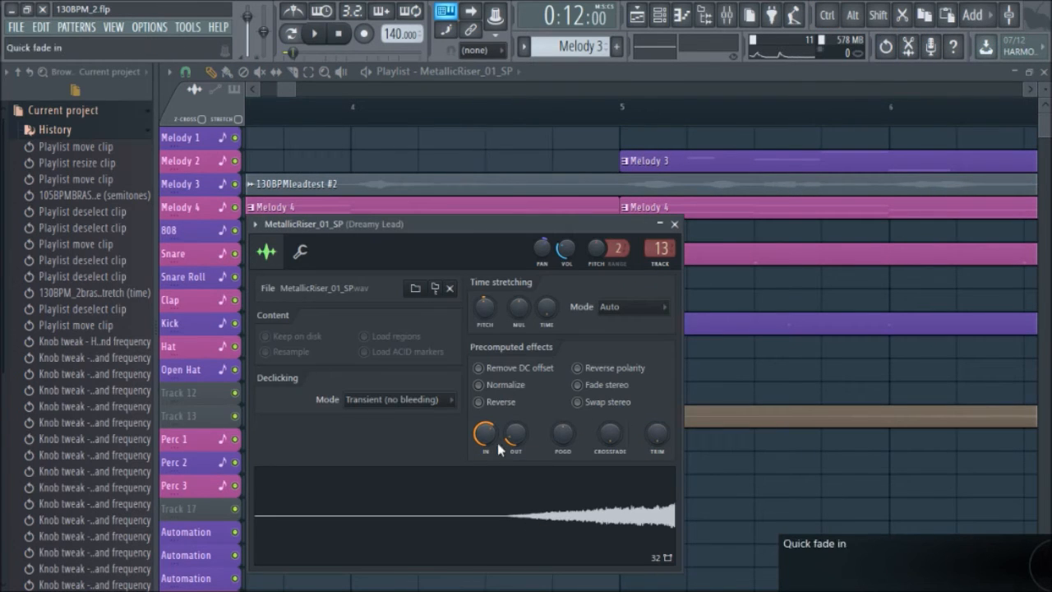
left_click(674, 225)
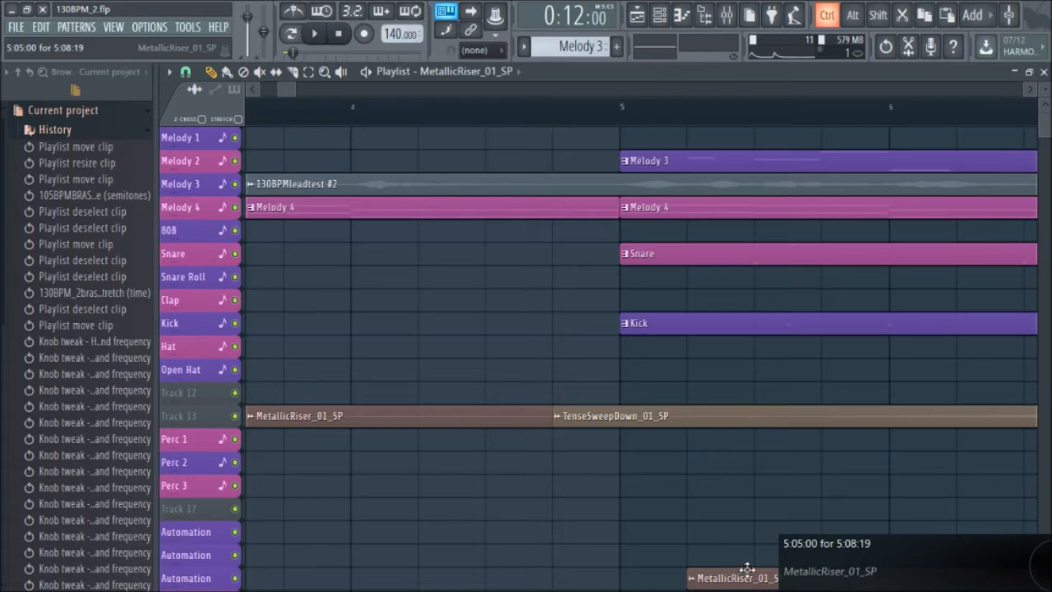
double_click(450, 417)
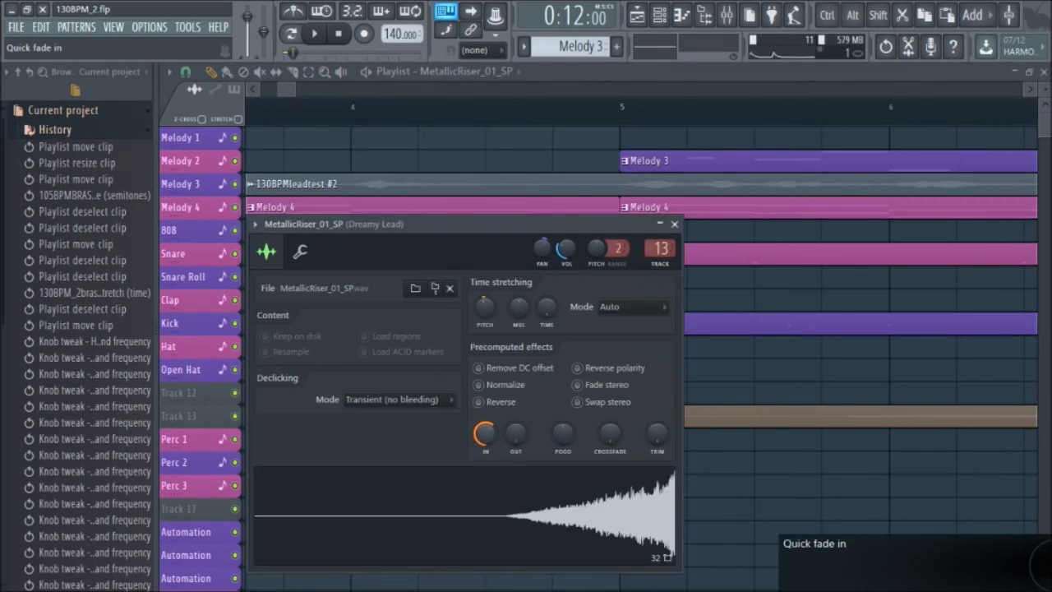
left_click_drag(485, 434, 485, 510)
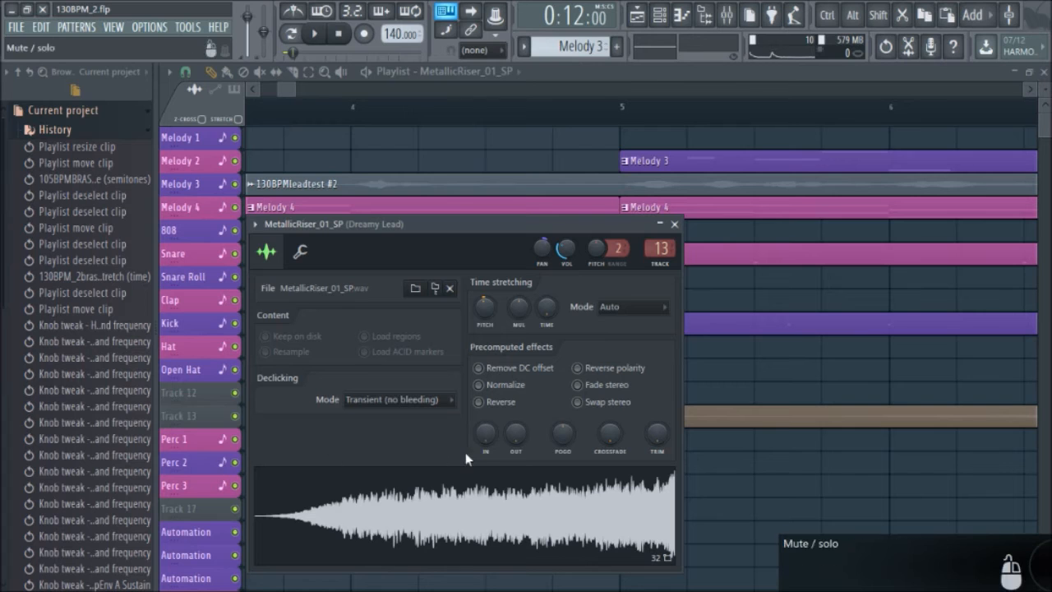
- Undo the fade and clip move changes made to MetallicRiser_01_SP and close its sample settings
key("ctrl+z")
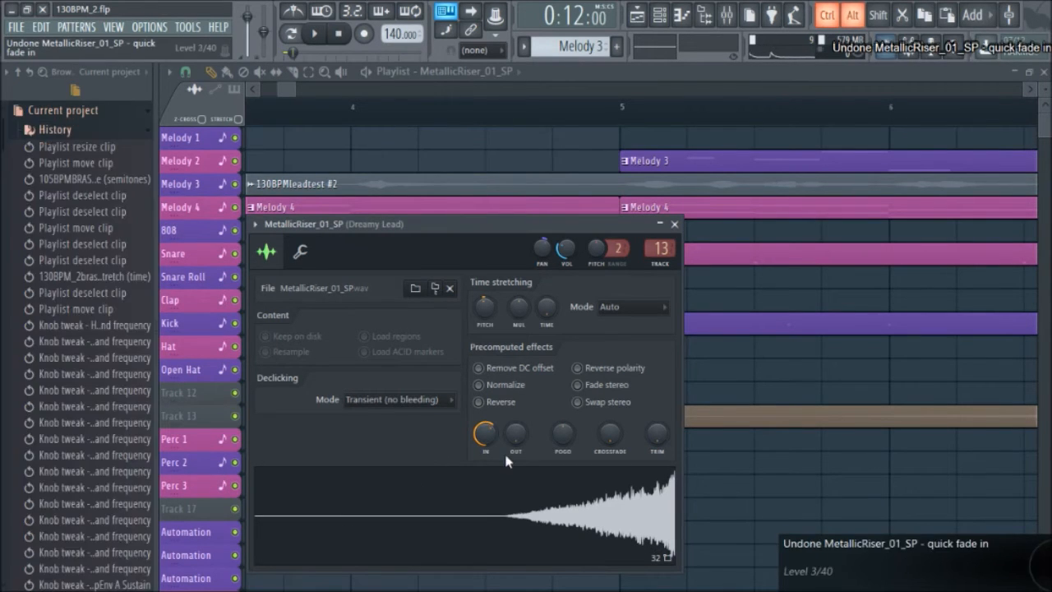
key("ctrl+alt+z")
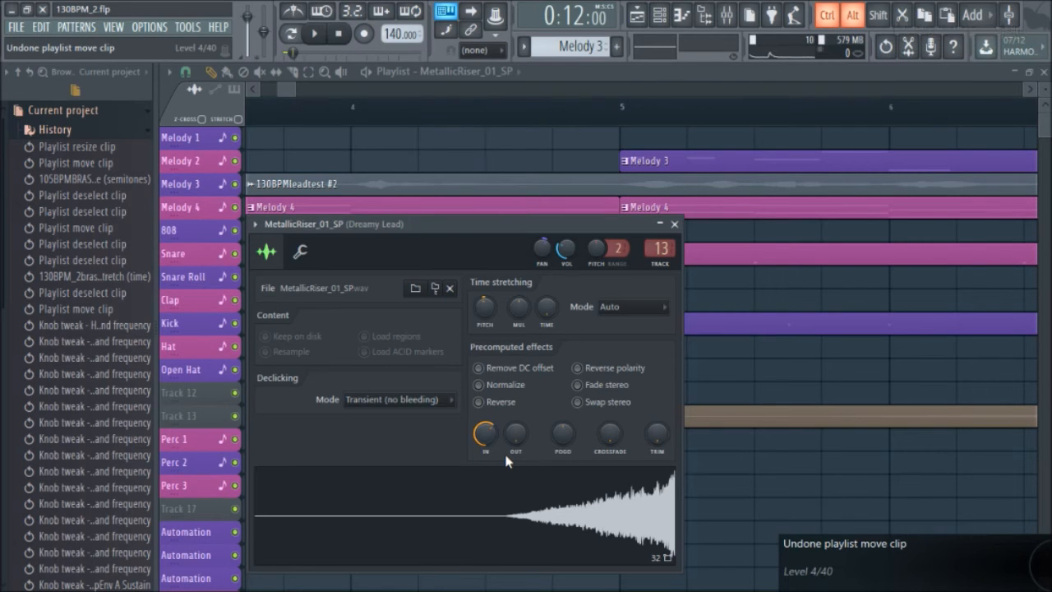
key("ctrl+alt+z")
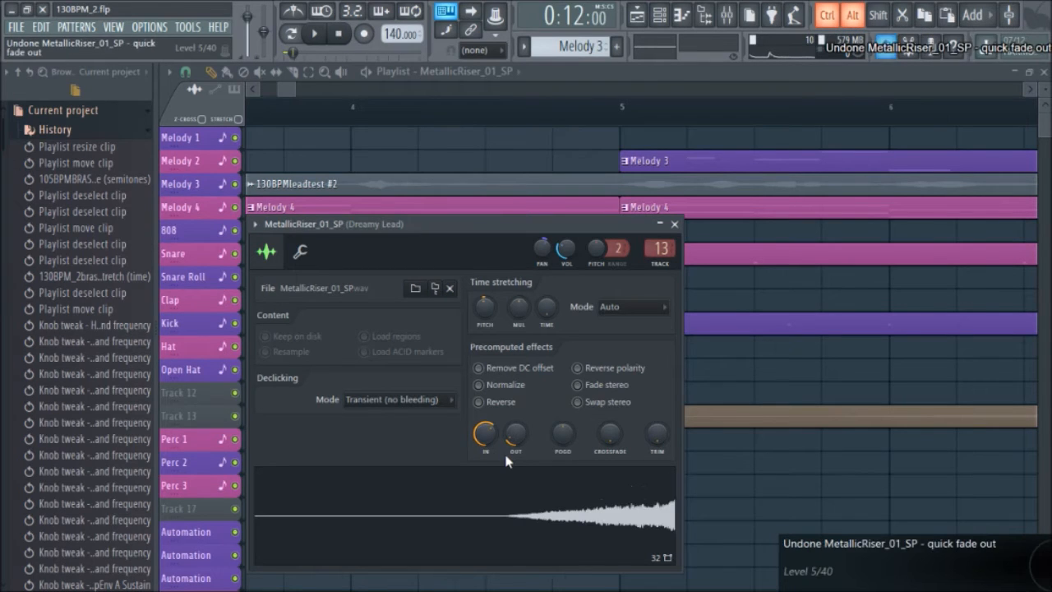
key("ctrl+alt+z")
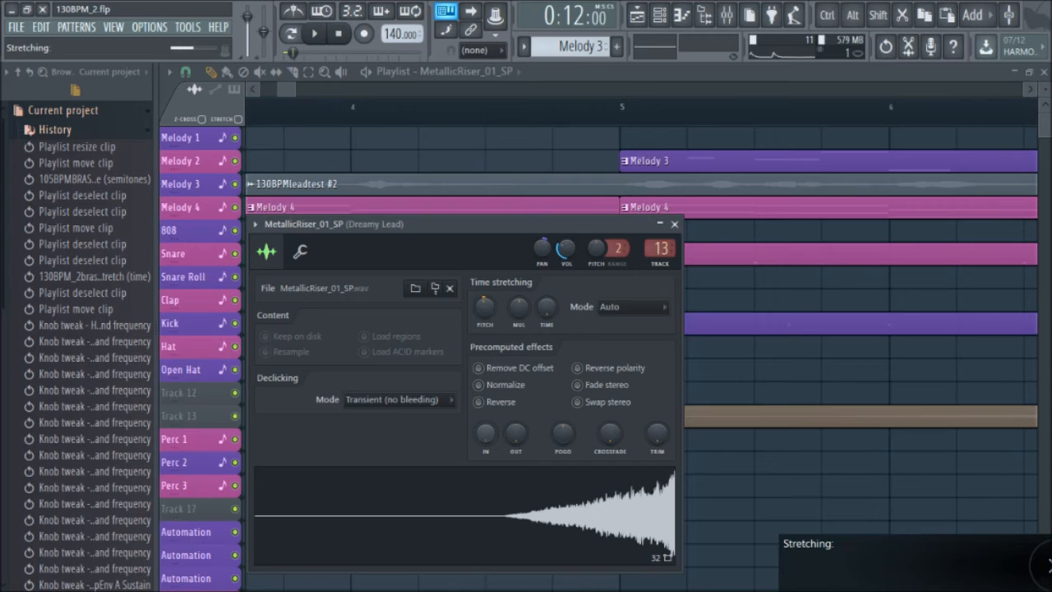
key("ctrl+alt+z")
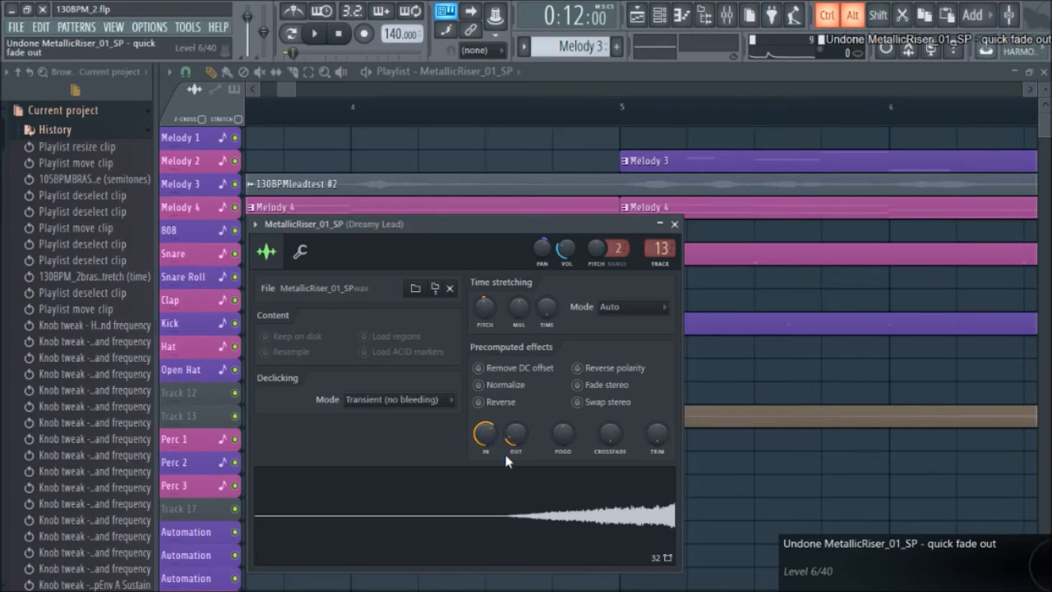
key("ctrl+alt+z")
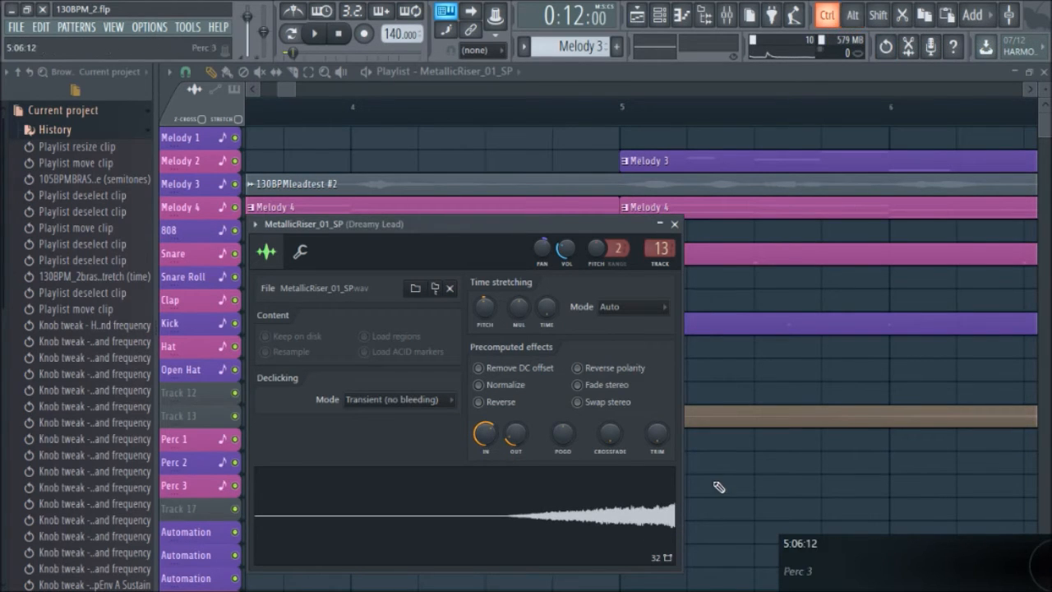
key("alt")
right_click(749, 486, "ctrl")
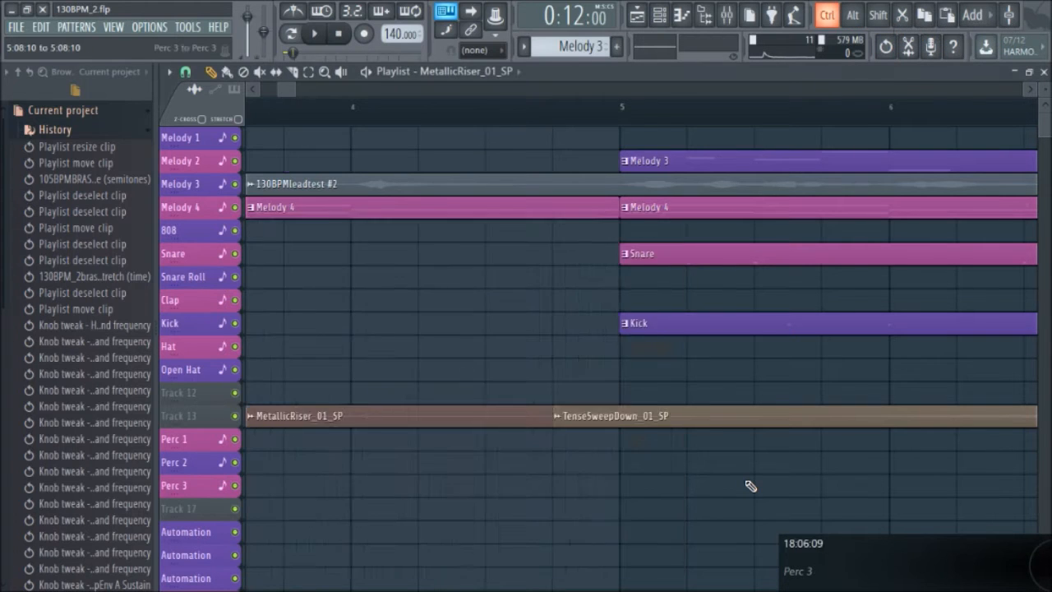
key("ctrl")
scroll(362, 468, "up", 5)
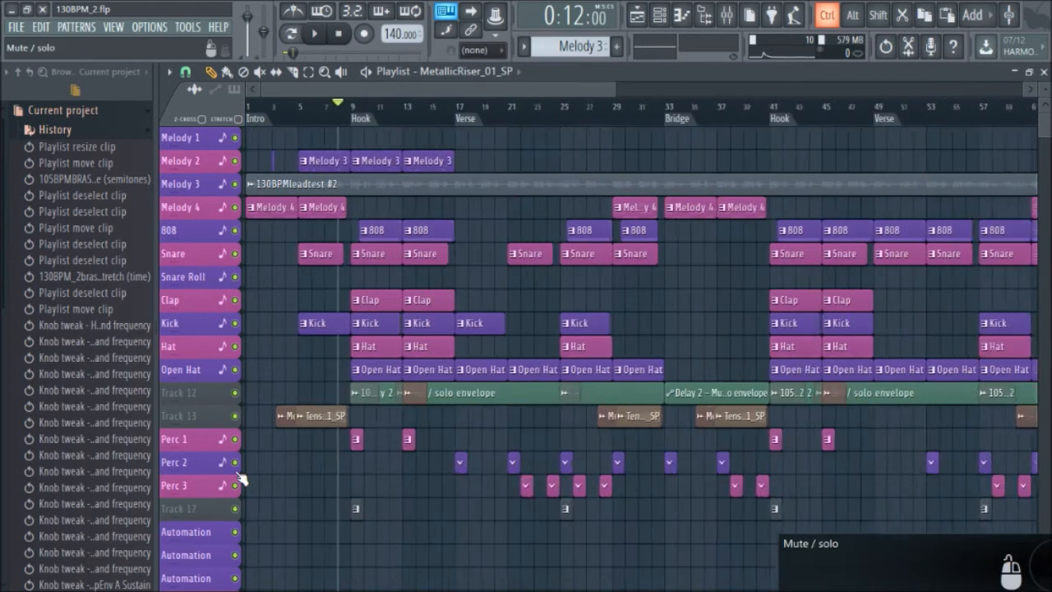
- Play Track 13 soloed from just before bar 5, continue with all tracks unmuted, and stop playback
scroll(362, 469, "up", 2)
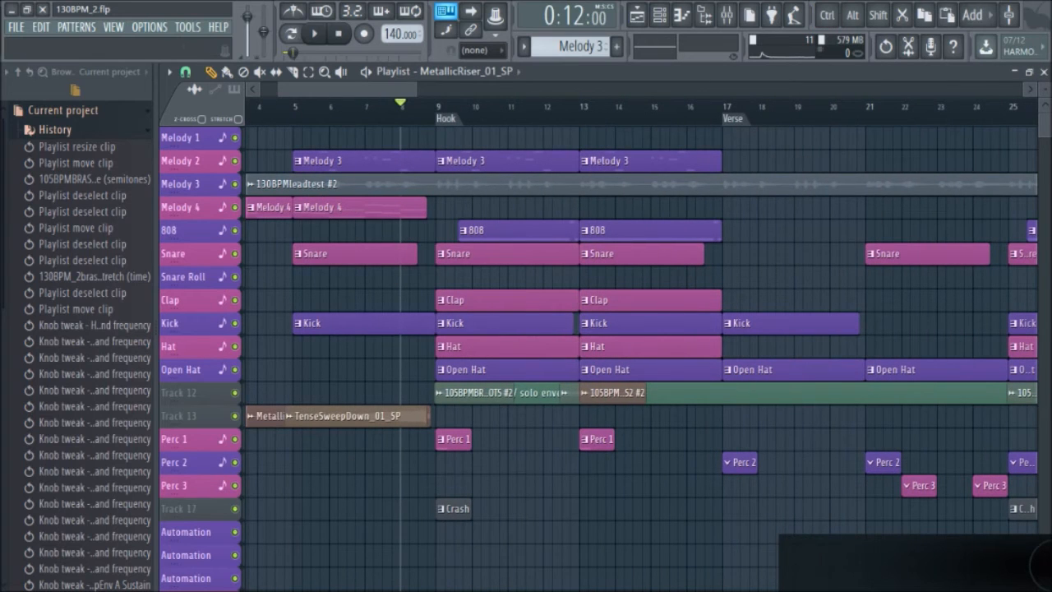
scroll(941, 121, "up", 2)
scroll(634, 238, "down", 4)
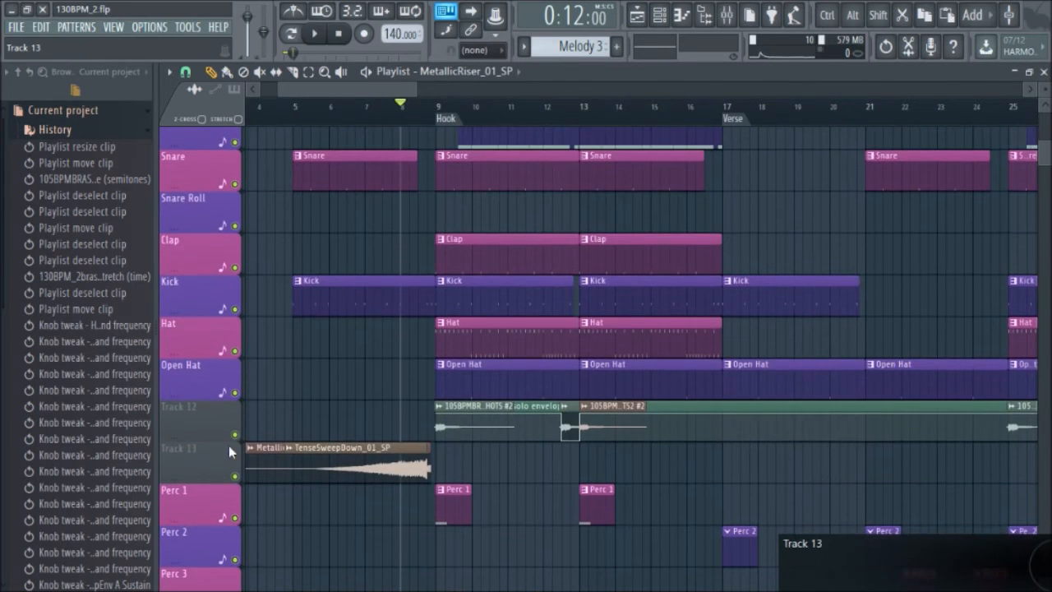
left_click(235, 476, "ctrl")
left_click(282, 105)
key("space")
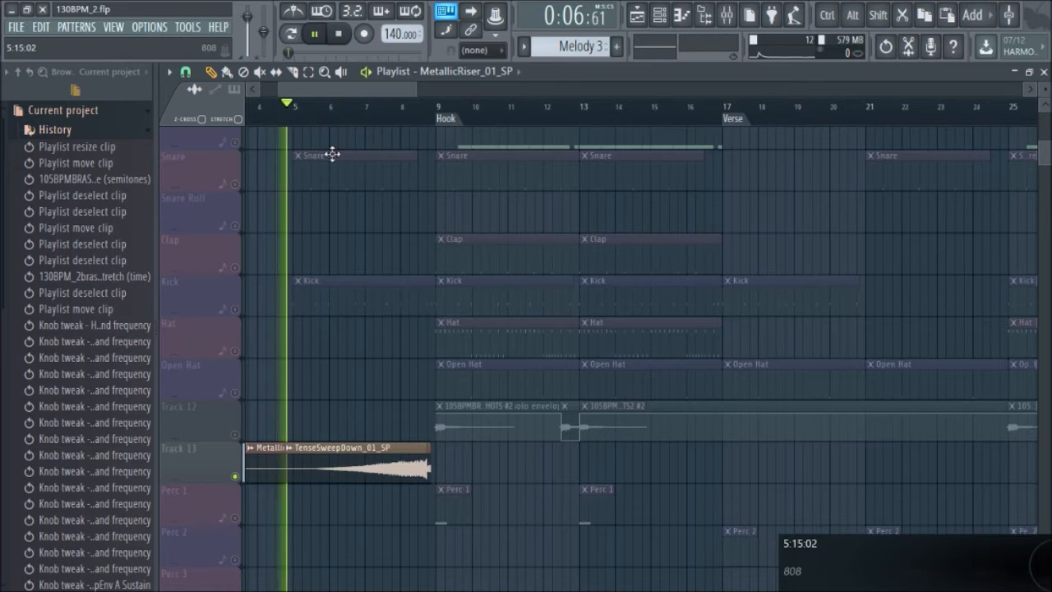
left_click(727, 14)
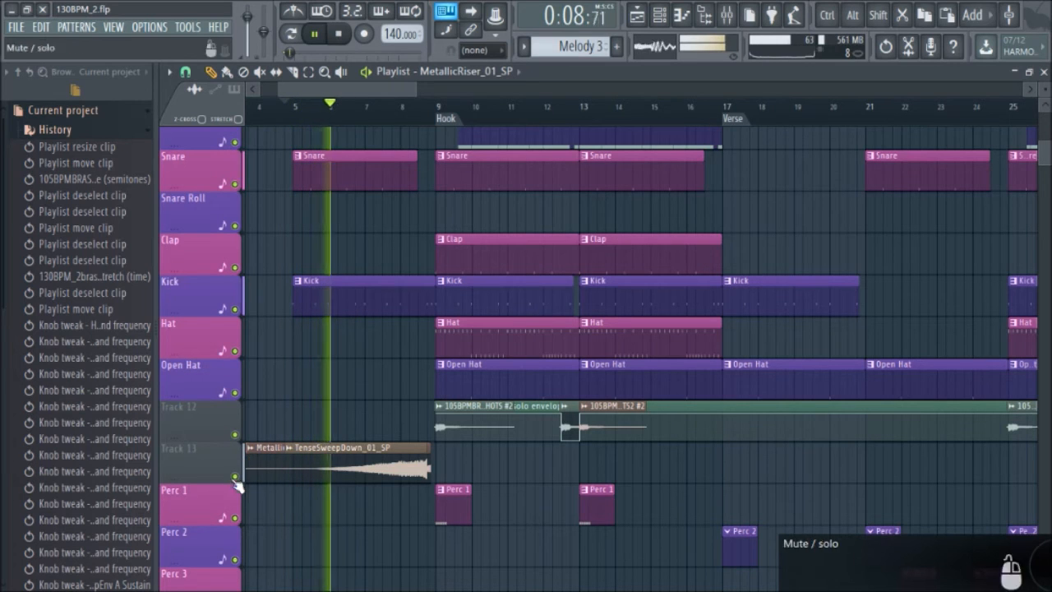
scroll(338, 364, "up", 4)
scroll(296, 275, "up", 1)
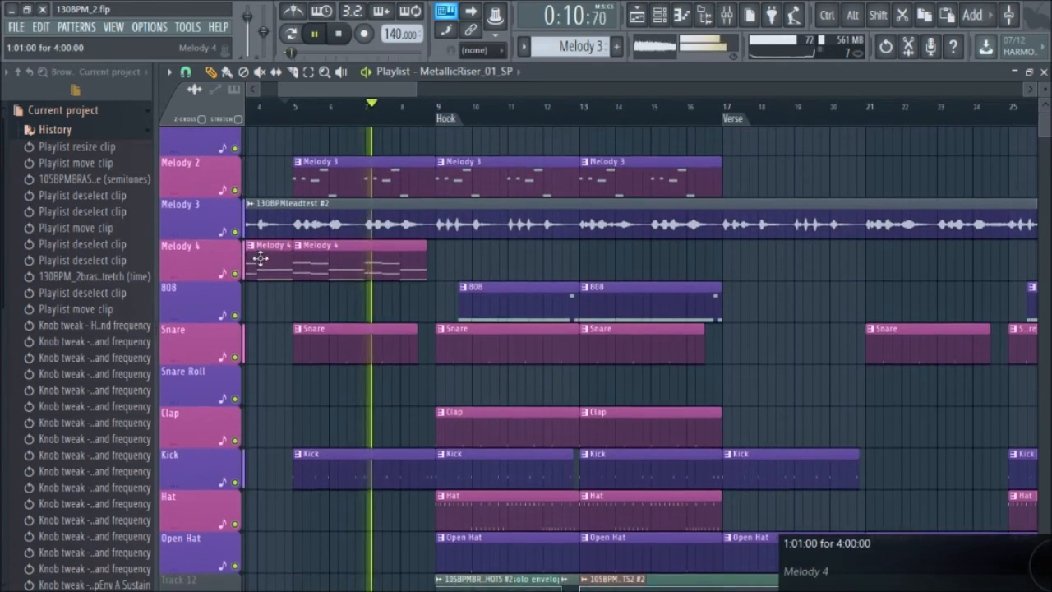
key("space")
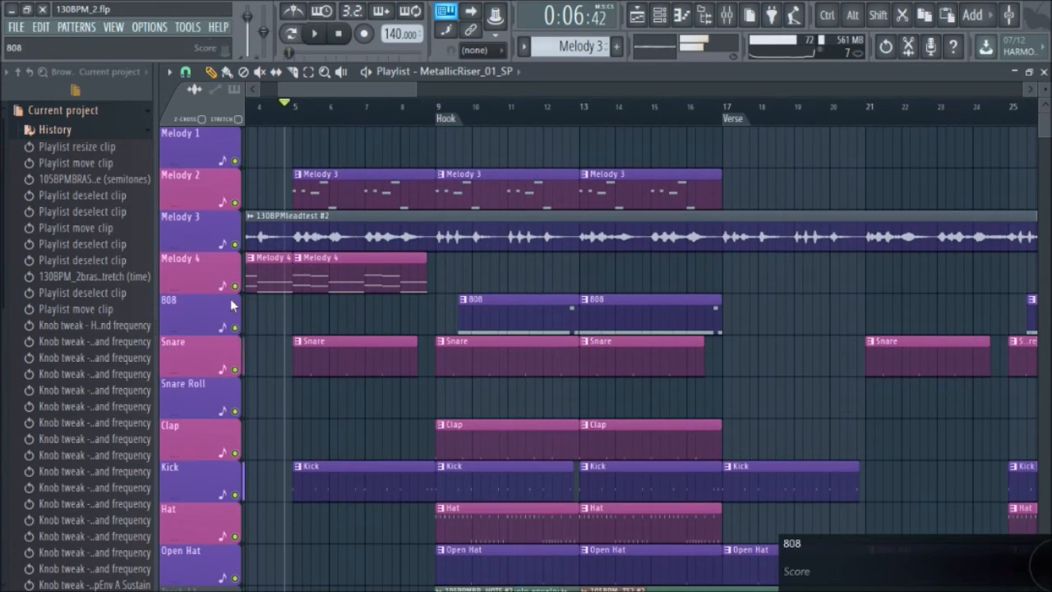
- Mute the Melody 2 track and delete all Melody 3 clips from it in the playlist
left_click(235, 206)
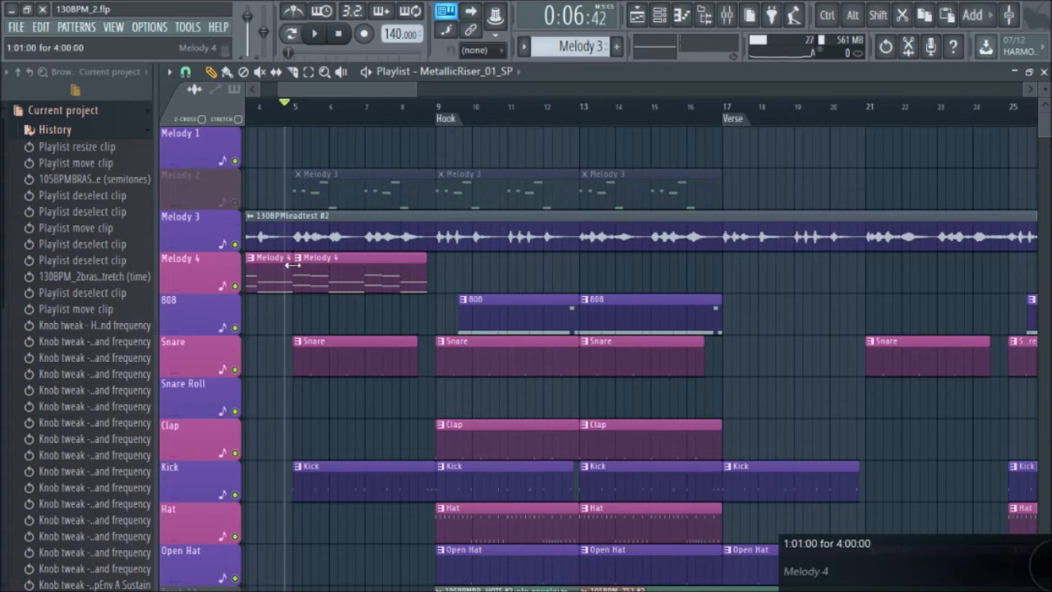
right_click(706, 185)
right_click(527, 203)
right_click(412, 203)
right_click(491, 192, "ctrl")
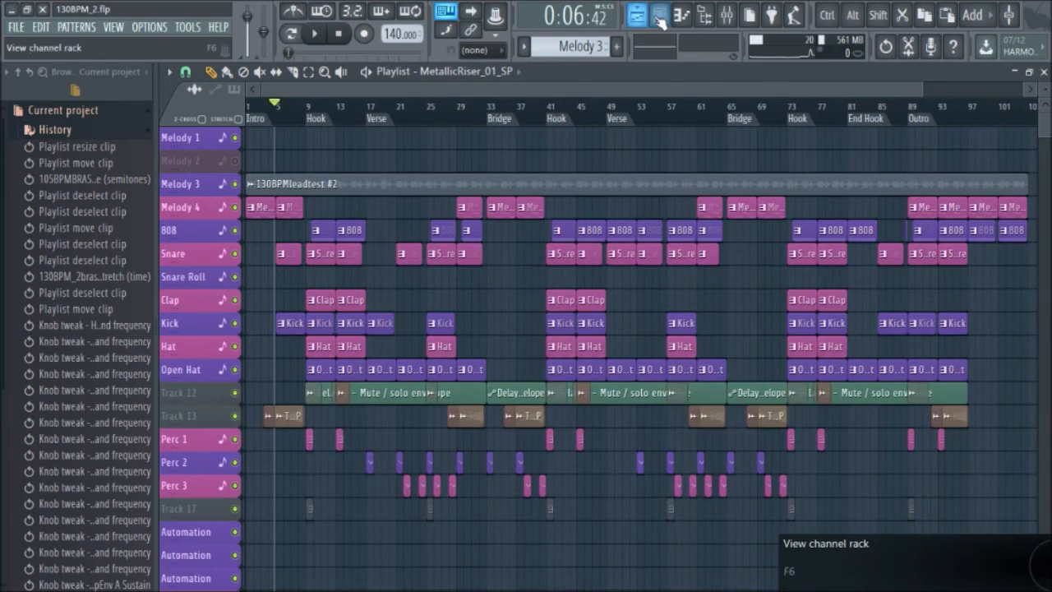
- Delete the first channel from the channel rack and return to the playlist
left_click(659, 15)
right_click(433, 188)
left_click(482, 291)
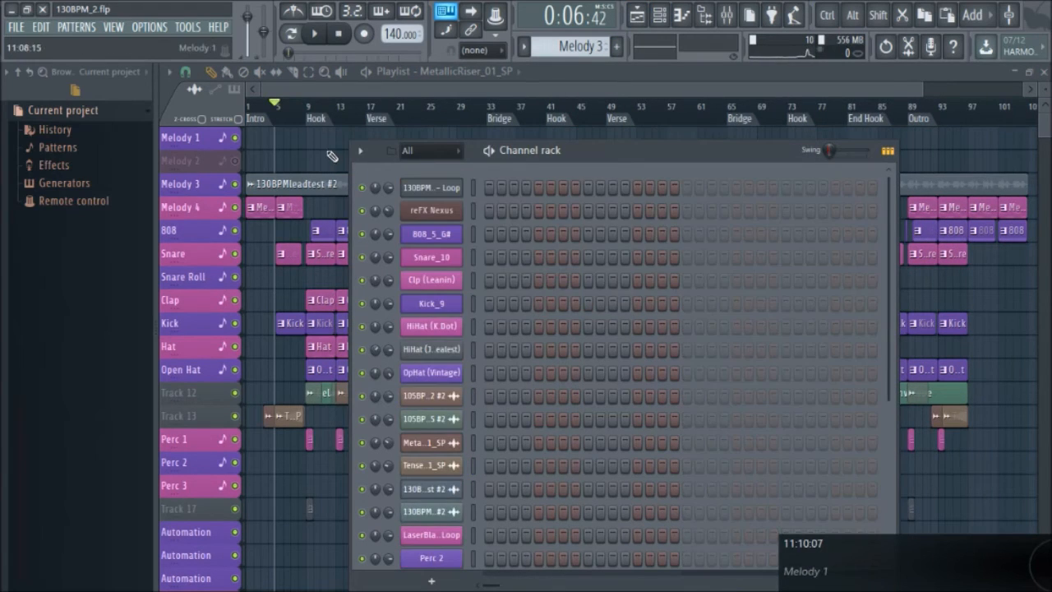
right_click(329, 153)
right_click(375, 148, "ctrl")
right_click(372, 160, "ctrl")
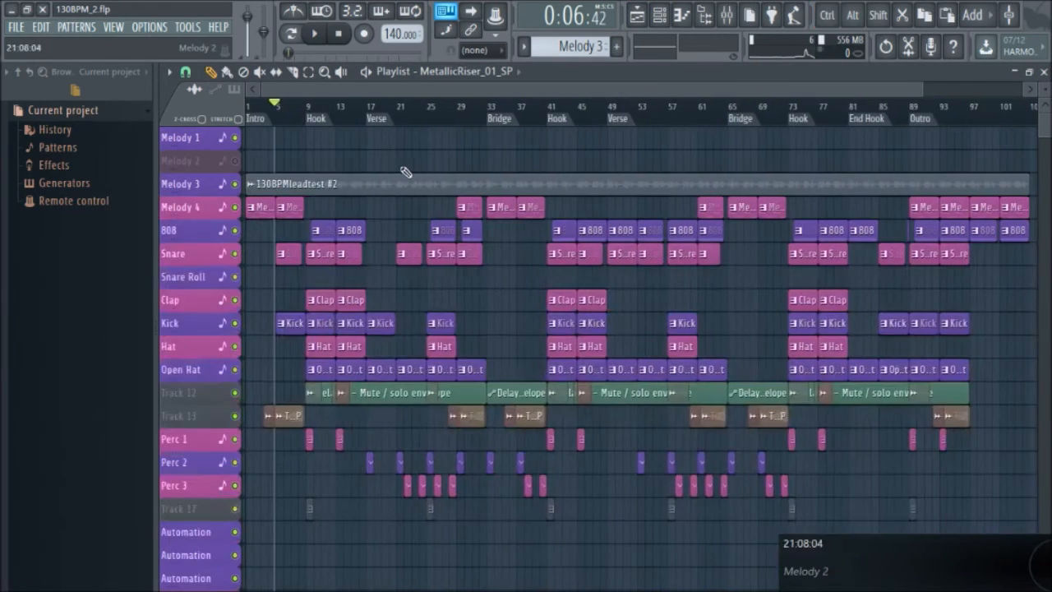
- Play the arrangement from just before bar 5 into the first Hook, then stop playback
scroll(197, 265, "up", 1, "ctrl")
scroll(258, 243, "up", 1, "ctrl")
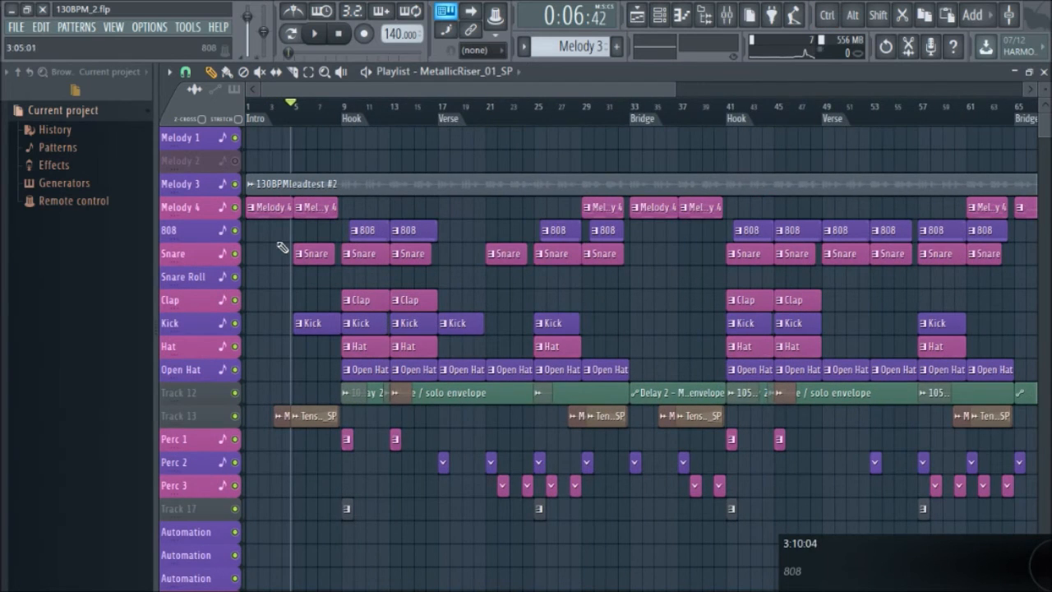
scroll(282, 250, "up", 3, "ctrl")
key("space")
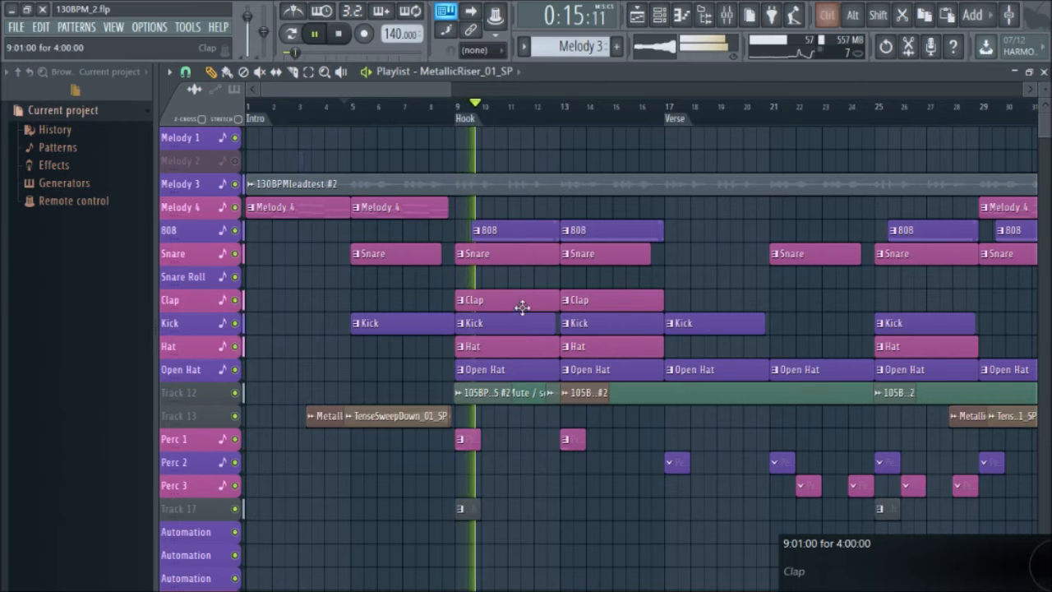
scroll(485, 296, "up", 5, "ctrl")
key("space")
left_click(727, 15)
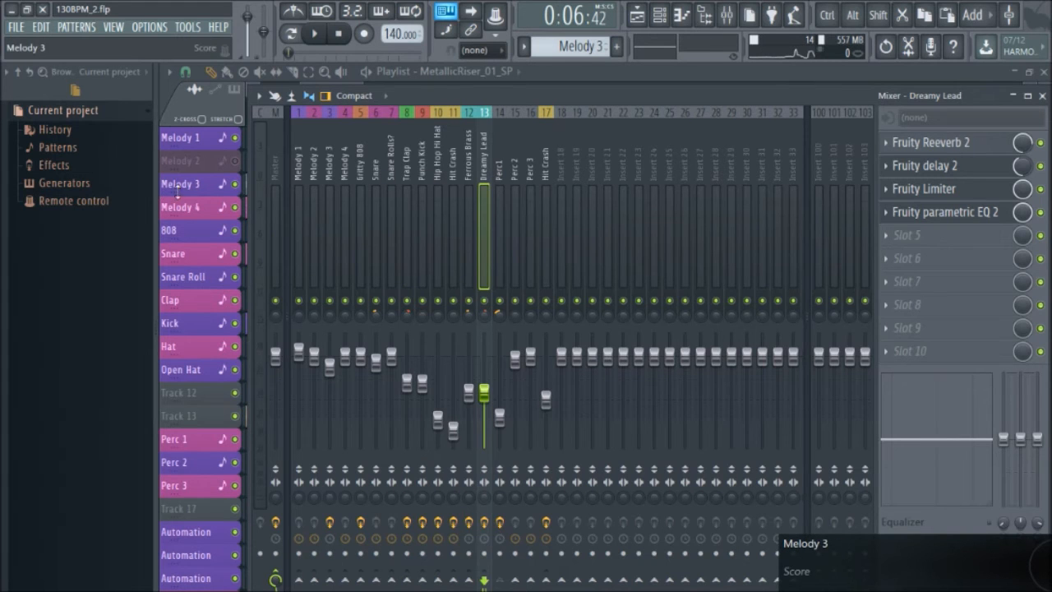
left_click(204, 188)
scroll(519, 380, "left", 3)
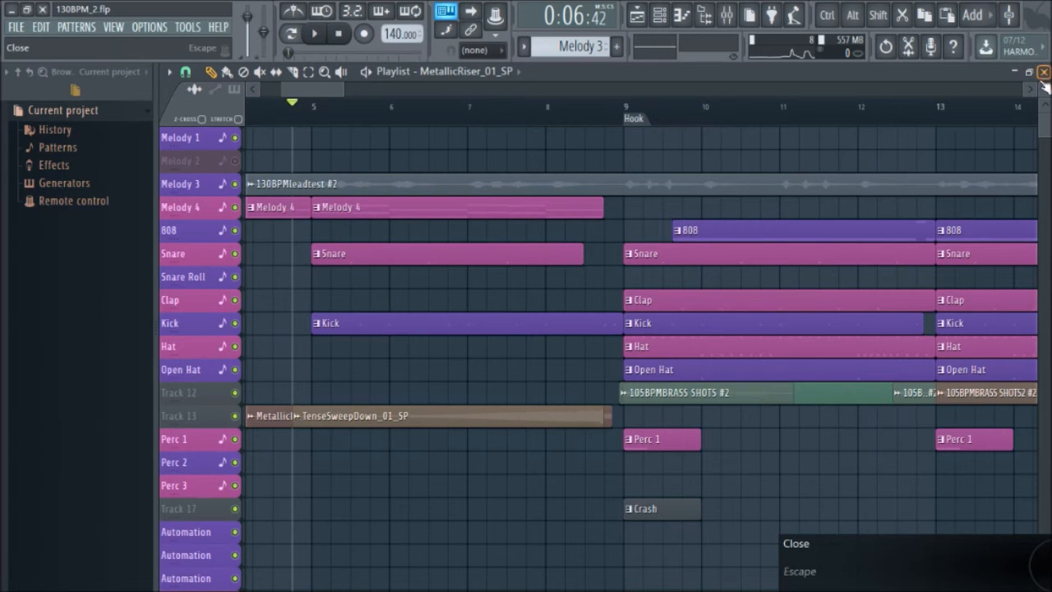
left_click_drag(1045, 88, 1045, 77)
scroll(664, 241, "down", 7)
scroll(494, 288, "up", 2)
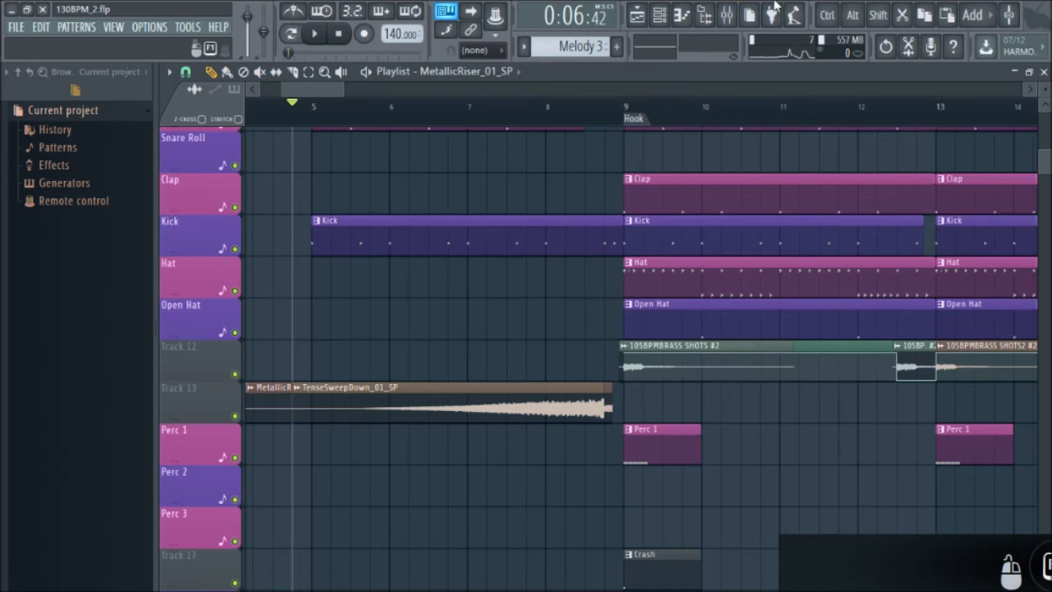
left_click(727, 15)
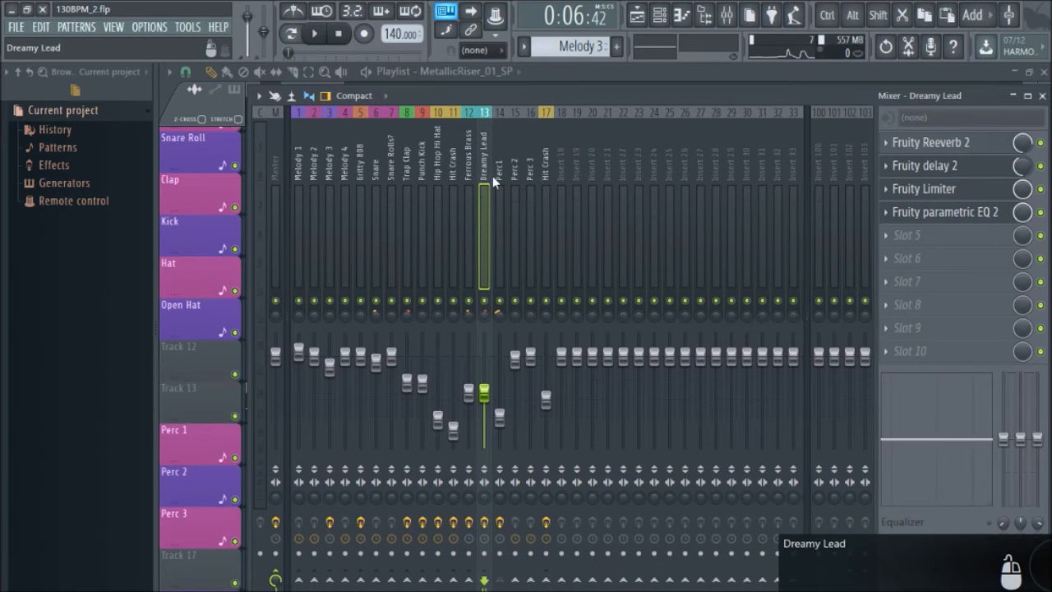
left_click(637, 15)
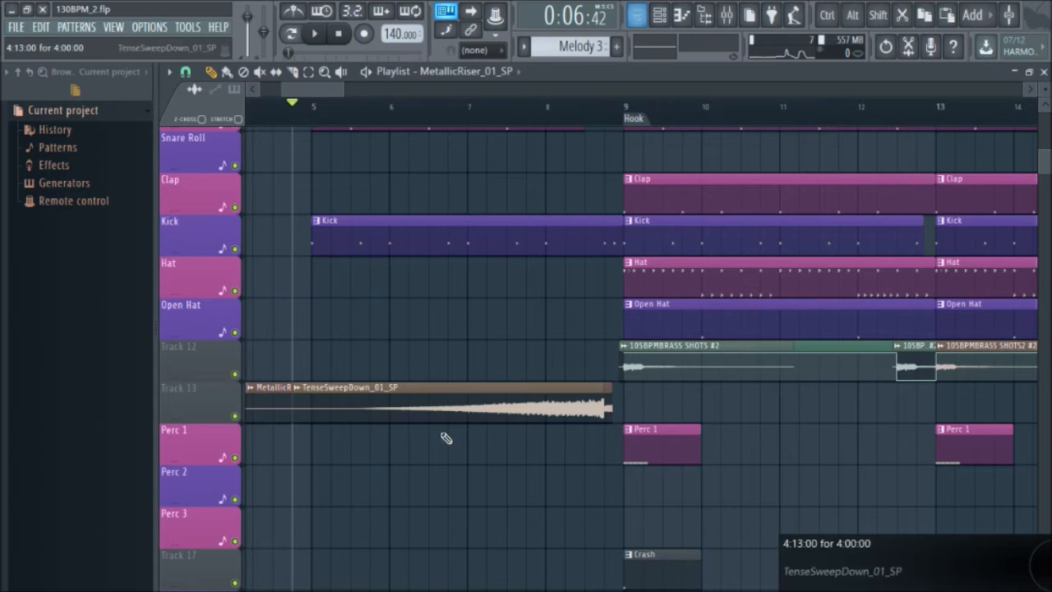
- Select the TenseSweepDown_01_SP clip, show the mixer and switch the browser to the Snap 1 snapshot
double_click(580, 394)
left_click(727, 15)
left_click(7, 72)
left_click(18, 72)
left_click(52, 114)
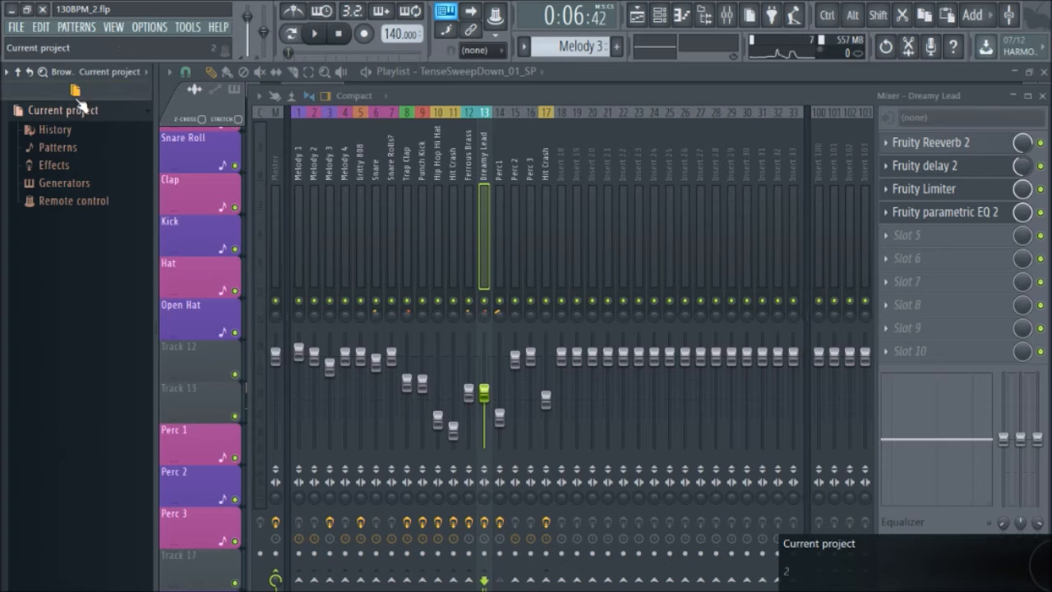
left_click(113, 71)
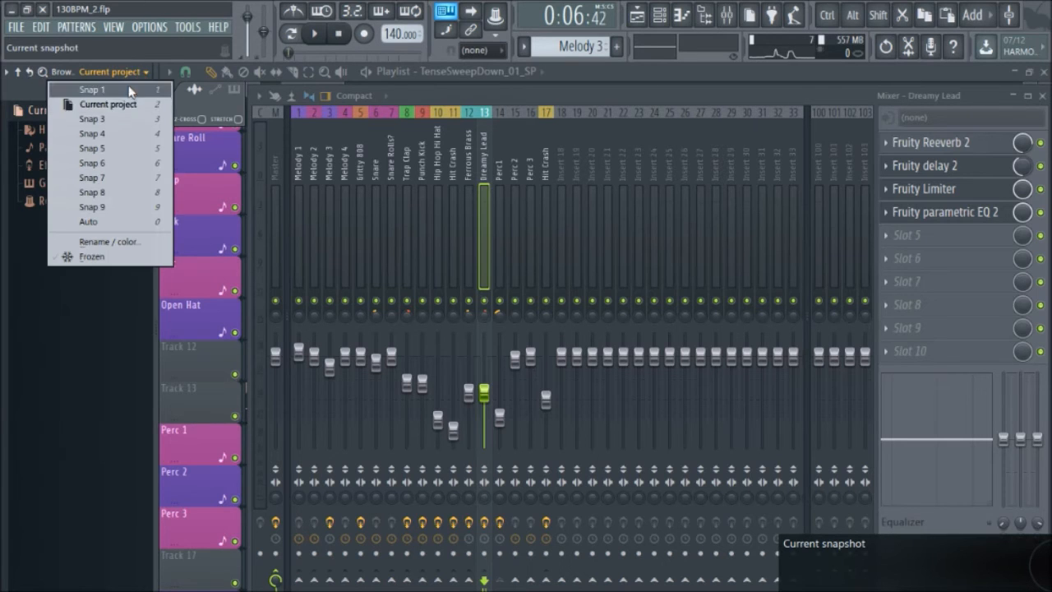
left_click(129, 90)
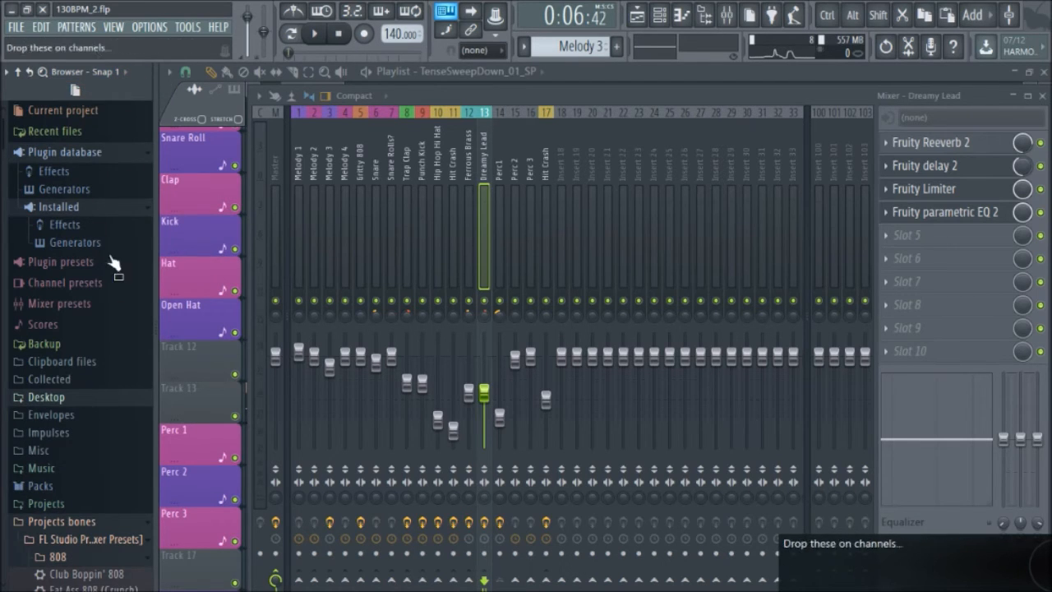
- Try the Snap 5 browser snapshot, return to Snap 1 and look through the 808 and Misc mixer presets
left_click(111, 71)
left_click(123, 153)
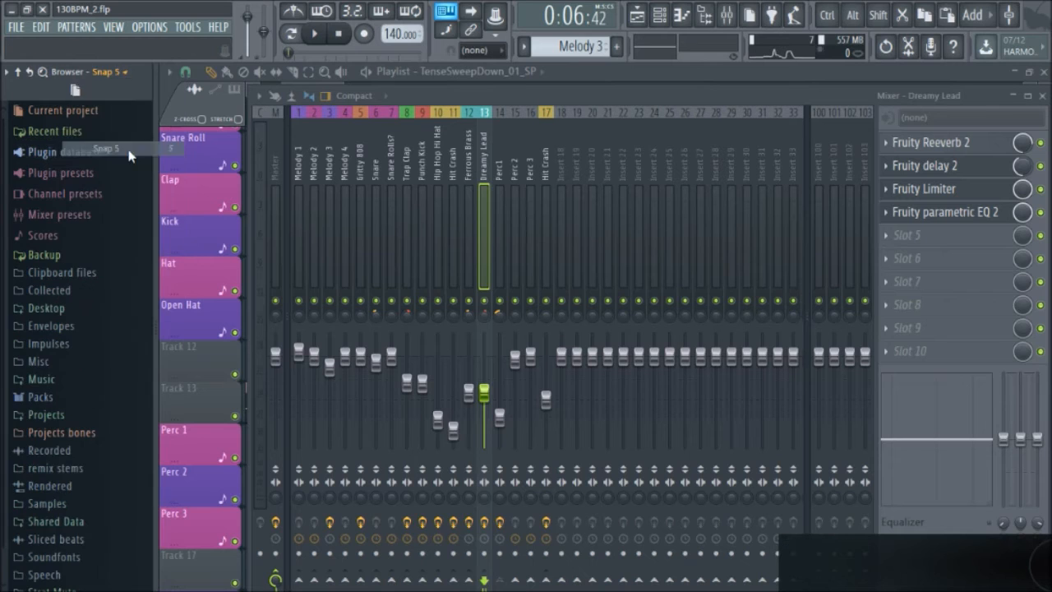
left_click(115, 72)
left_click(129, 89)
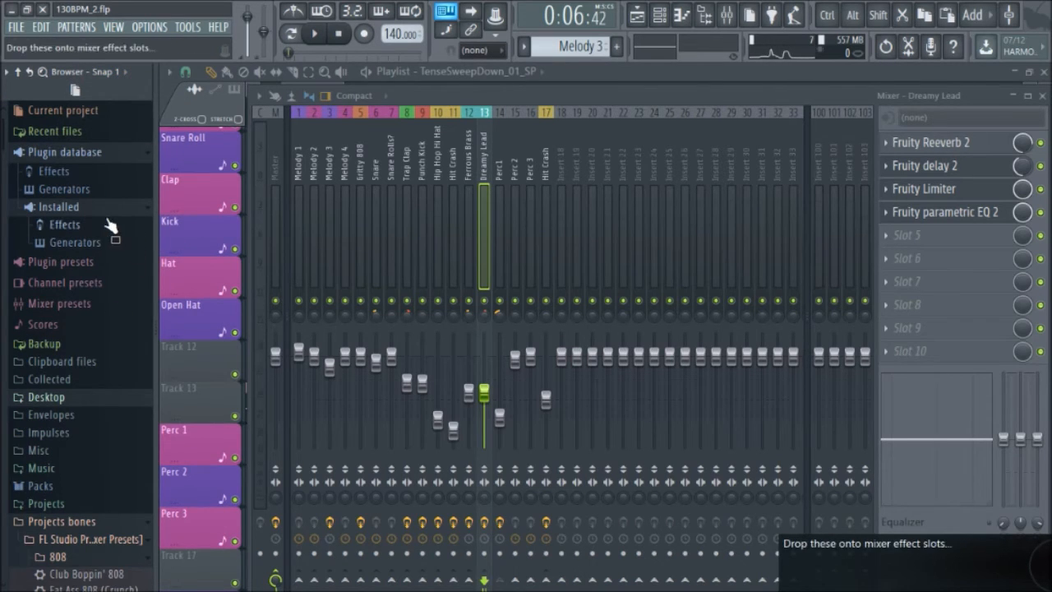
scroll(107, 329, "down", 9)
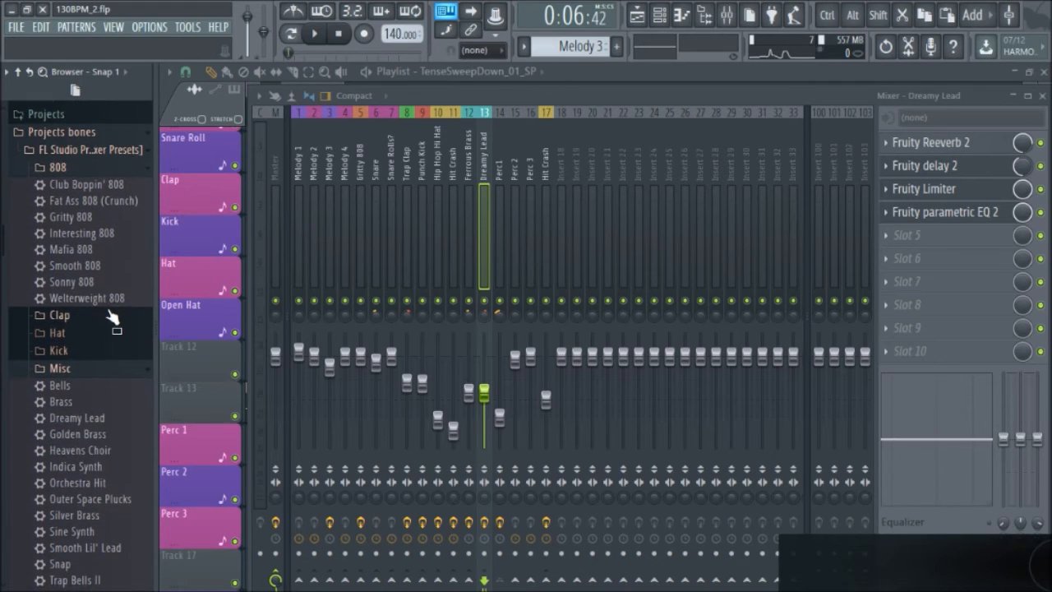
scroll(107, 329, "down", 3)
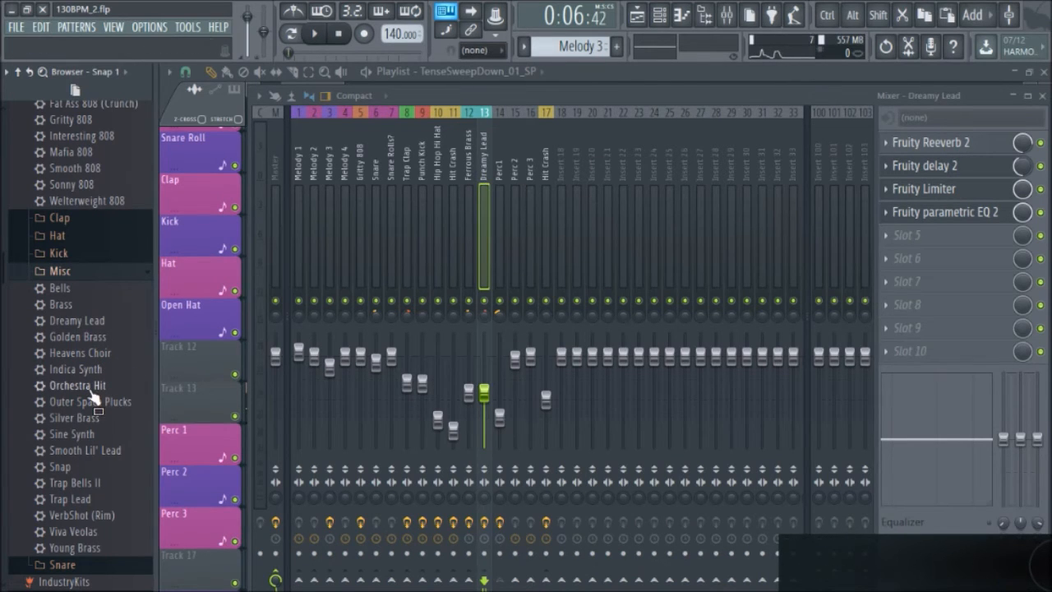
- Inspect the Fruity parametric EQ 2 curve on the Dreamy Lead mixer track and select the Perc1 track
left_click(955, 220)
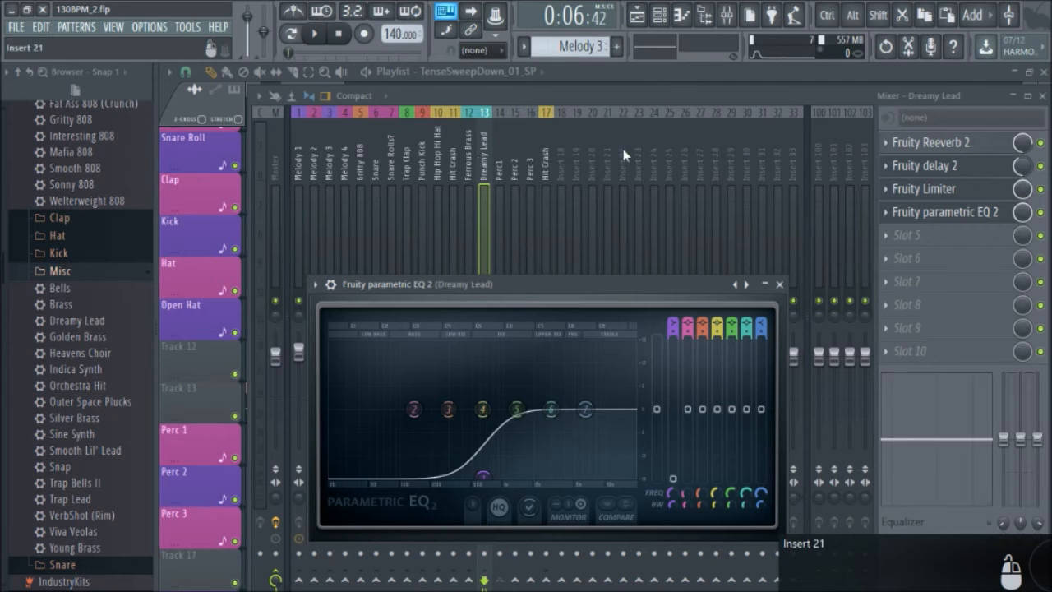
left_click(501, 182)
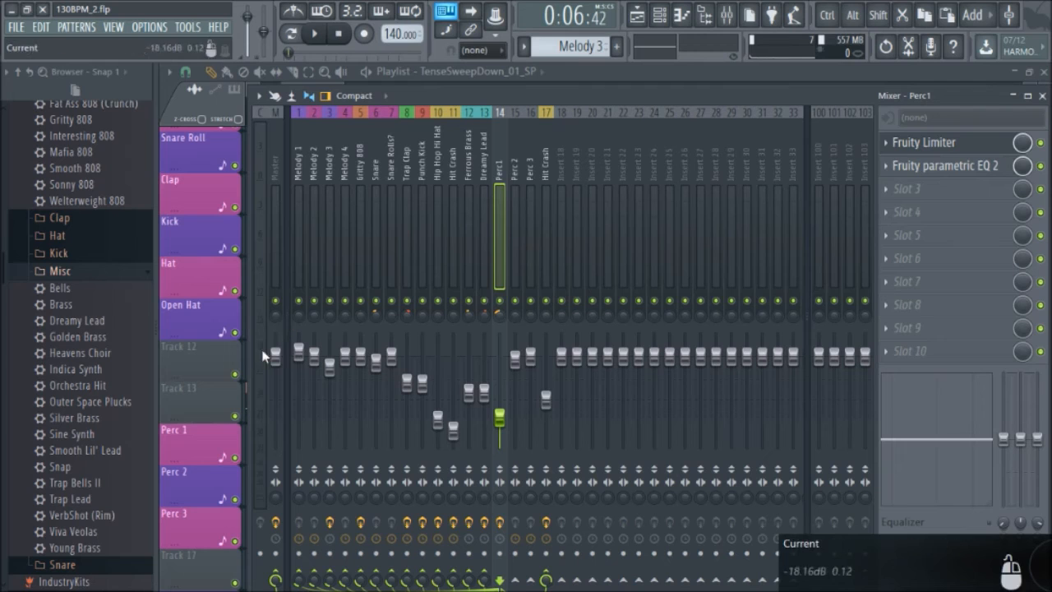
left_click(500, 190)
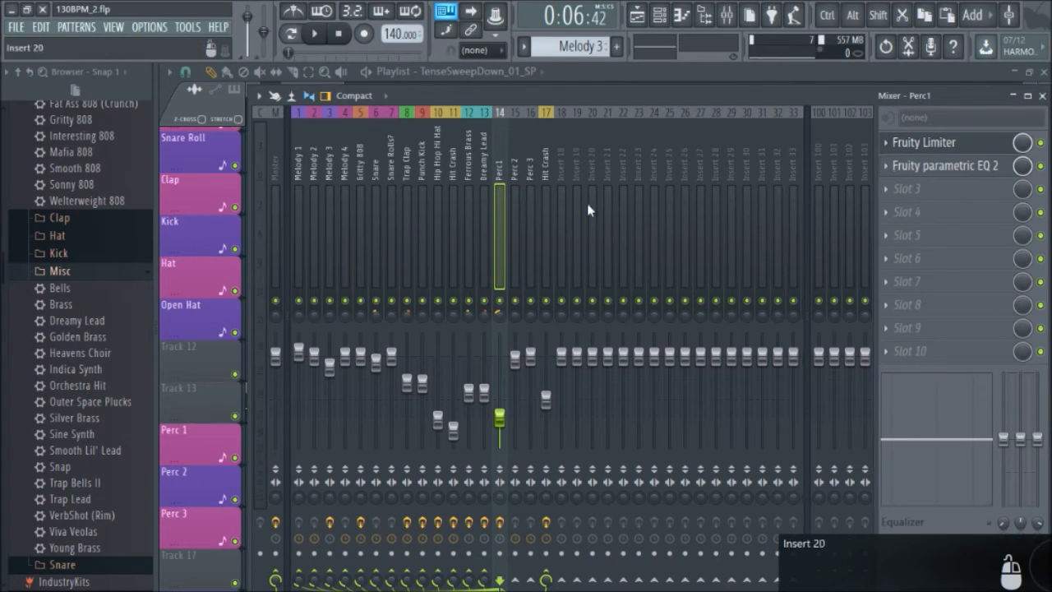
- Look through the FL Studio Pro mixer preset folders in the browser once more
scroll(90, 345, "up", 4)
scroll(80, 316, "down", 2)
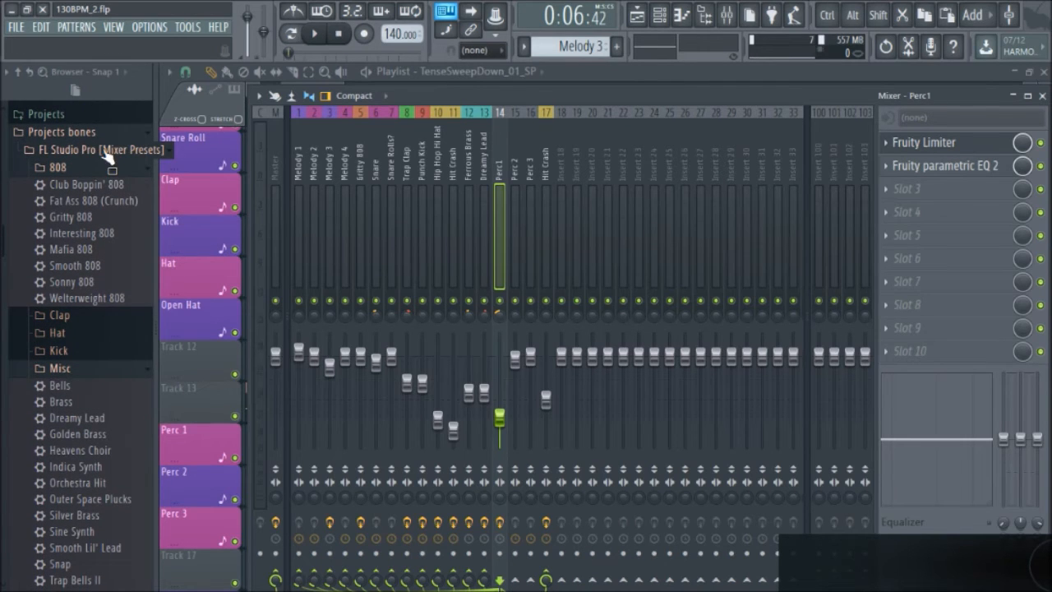
scroll(79, 424, "down", 8)
scroll(89, 391, "up", 6)
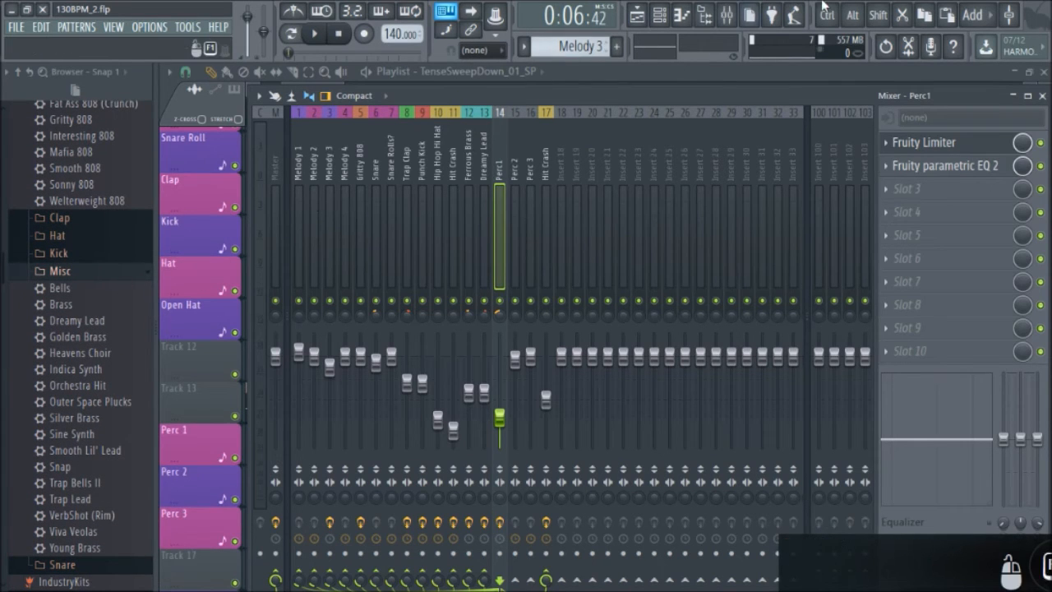
- Return to the playlist, open the channel rack and look through its channels down to the last one
left_click(637, 15)
left_click(658, 15)
scroll(460, 411, "down", 5)
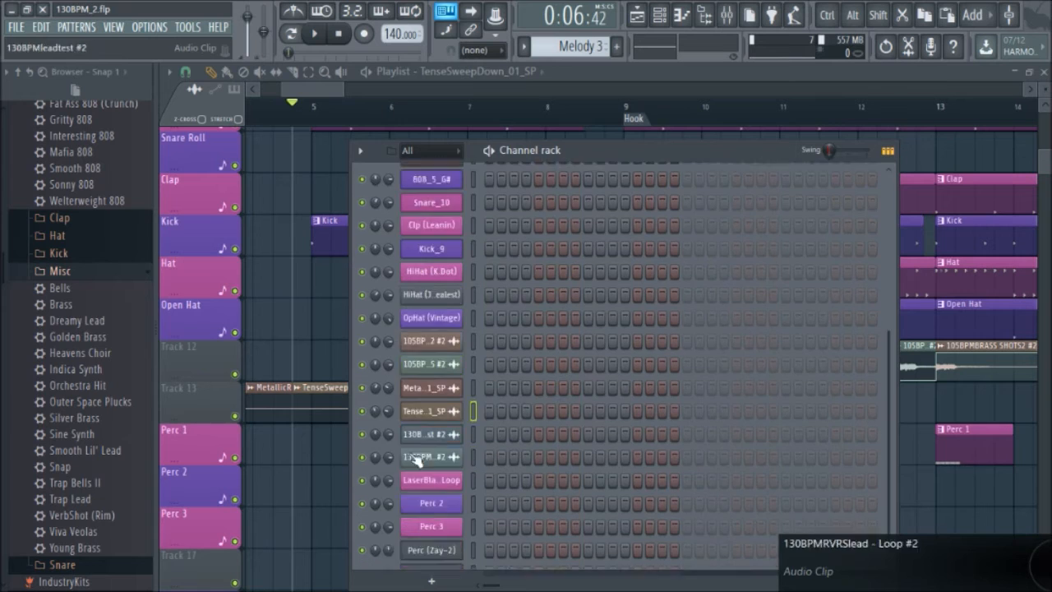
scroll(82, 364, "down", 10)
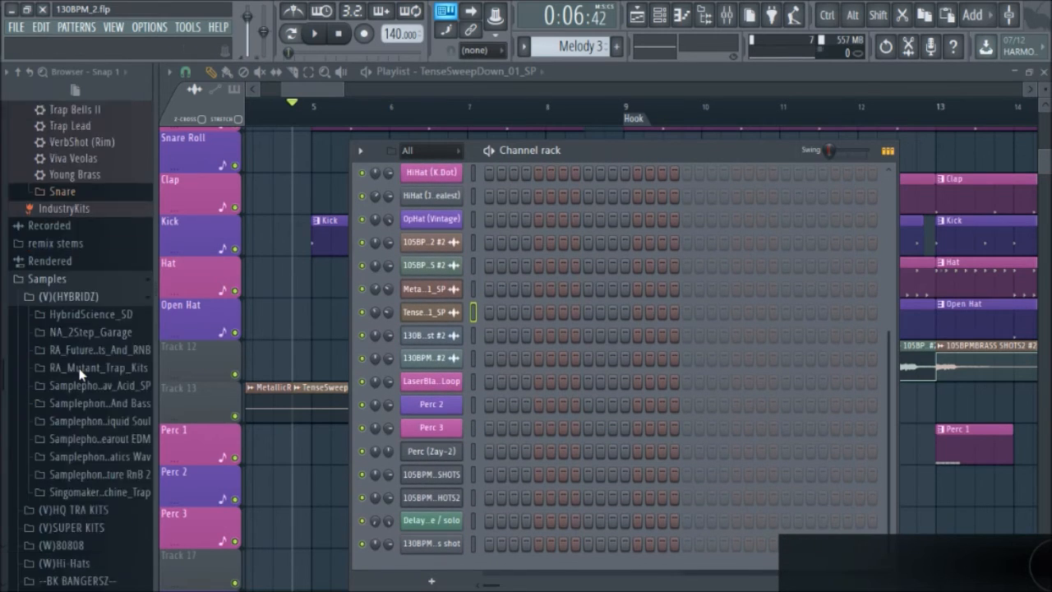
- Look through the sample pack folders under Samples in the browser
scroll(105, 366, "up", 5)
scroll(103, 377, "up", 2)
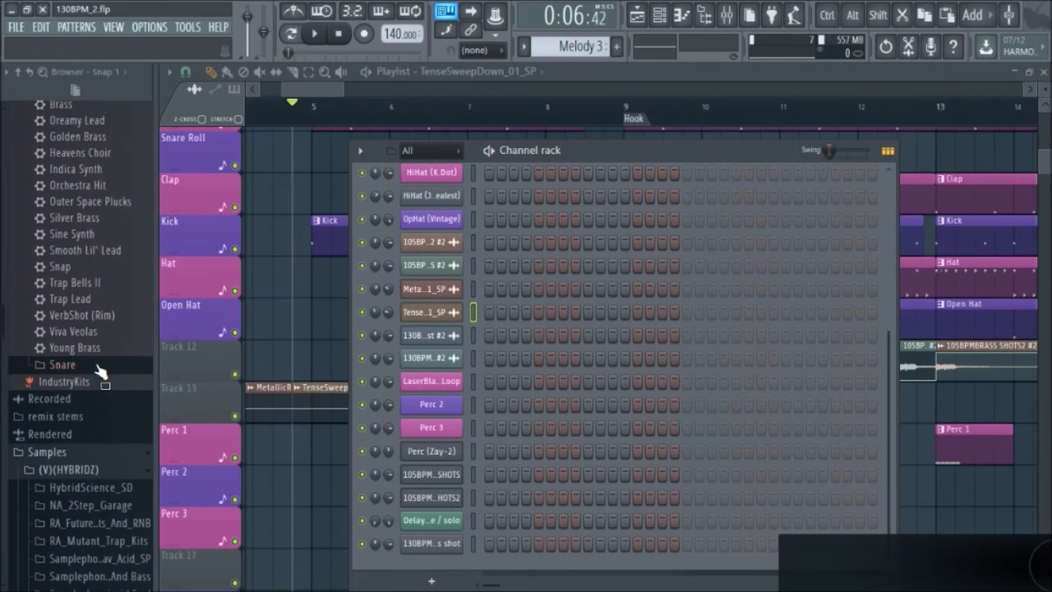
scroll(105, 391, "down", 4)
scroll(105, 399, "down", 10)
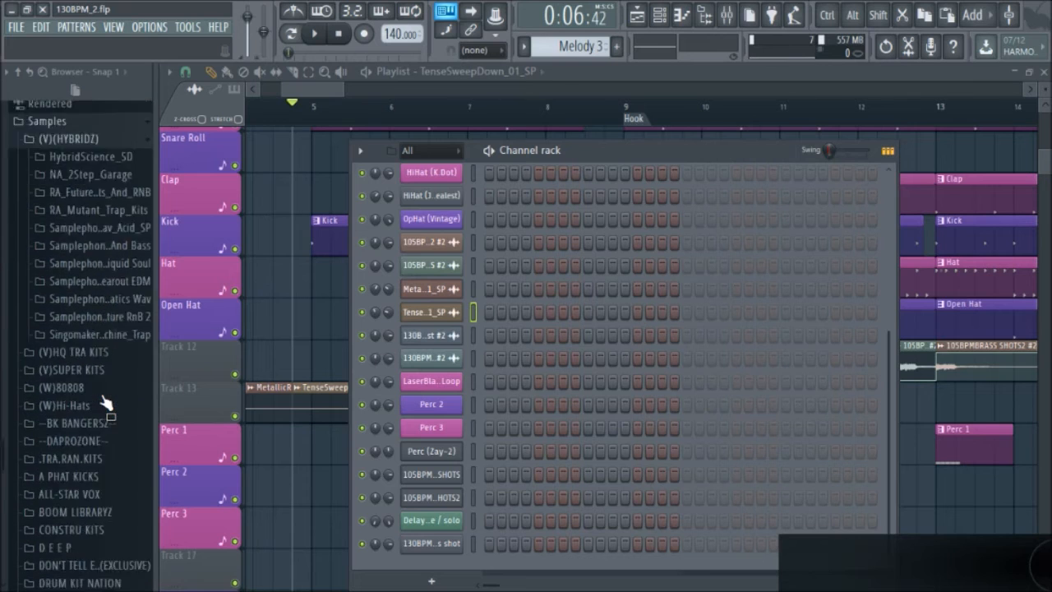
scroll(105, 400, "up", 10)
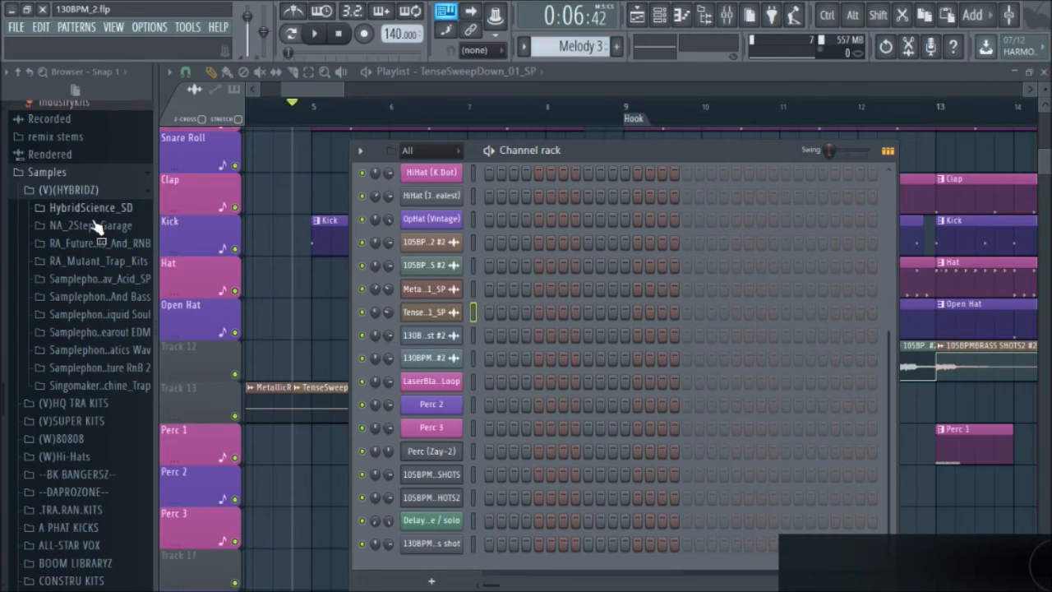
scroll(90, 493, "down", 4)
scroll(82, 477, "down", 5)
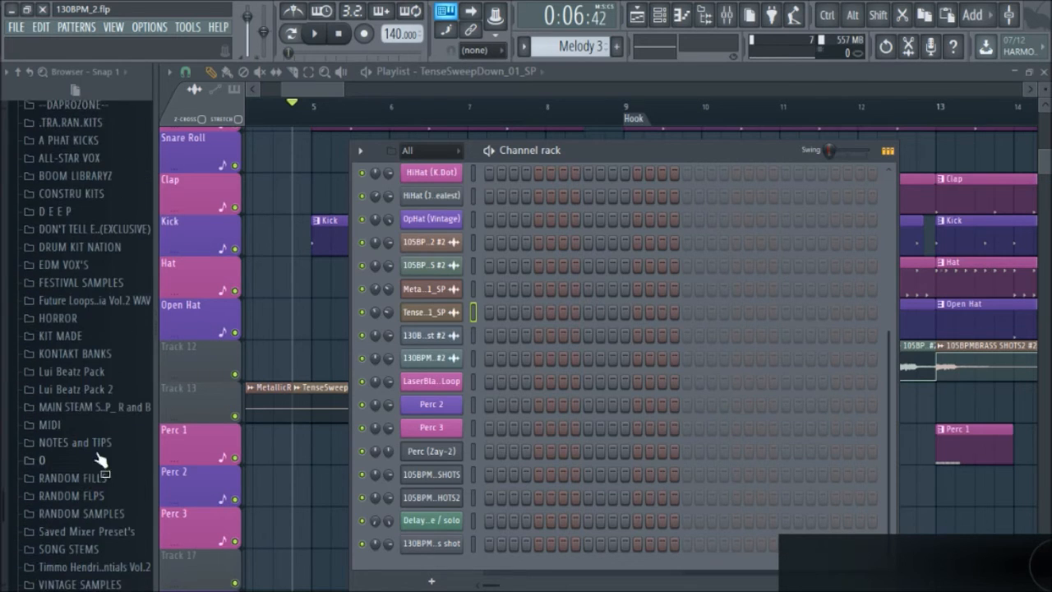
- Open the Flame Kit folder under 2016 kitz in Lui Beatz Pack 2 and audition the 808_2_C and 808_3_C samples
left_click(95, 387)
scroll(84, 396, "down", 3)
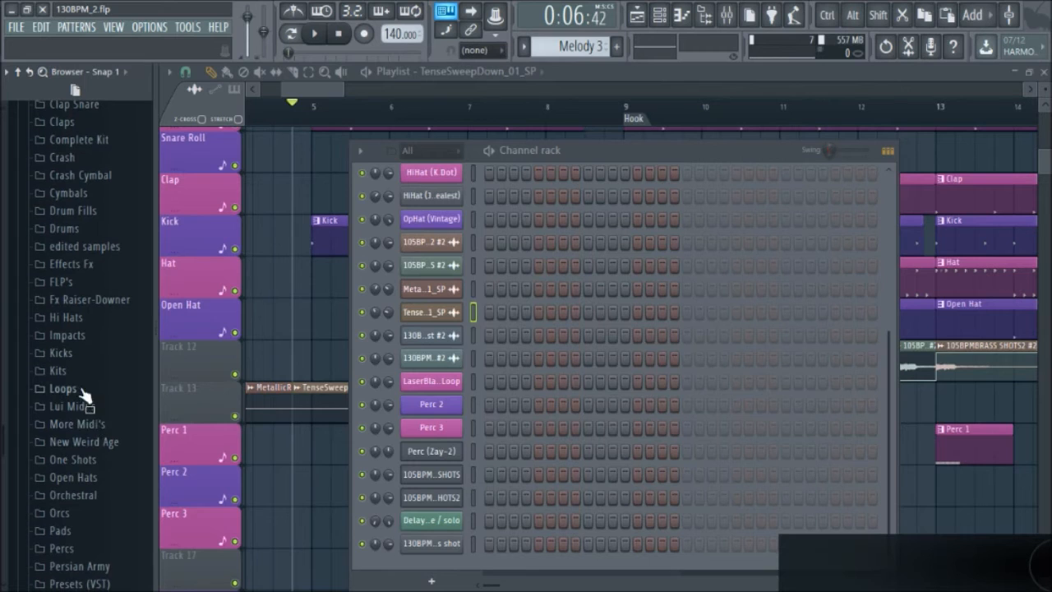
scroll(97, 444, "up", 6)
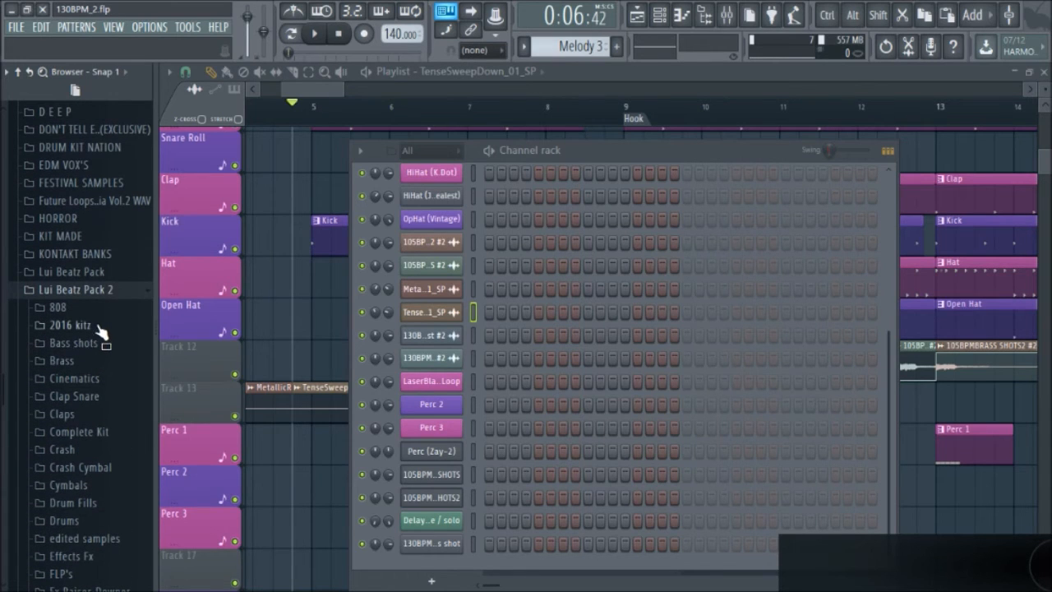
left_click(99, 327)
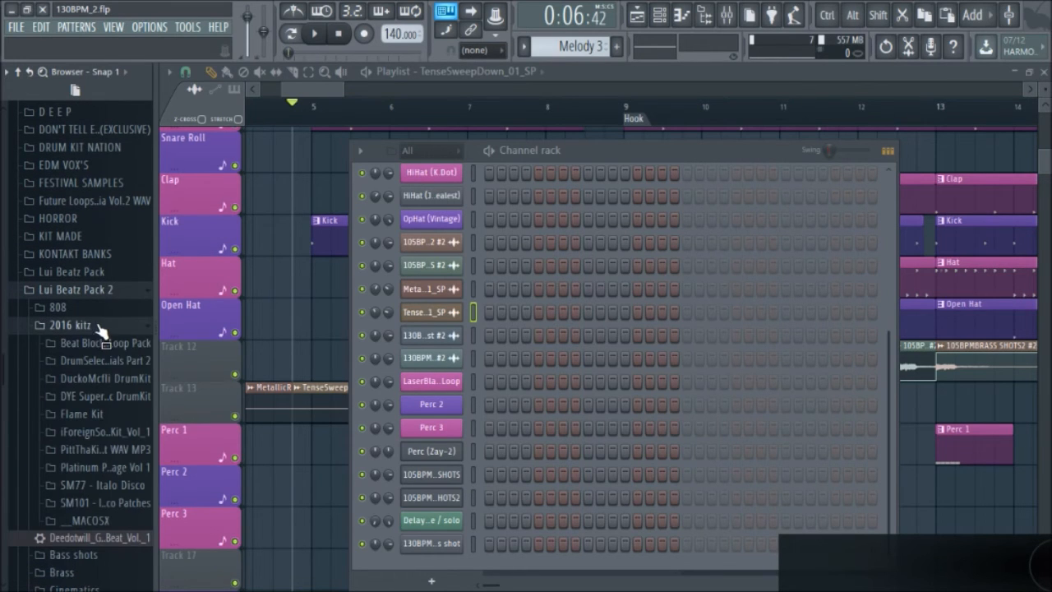
left_click(112, 415)
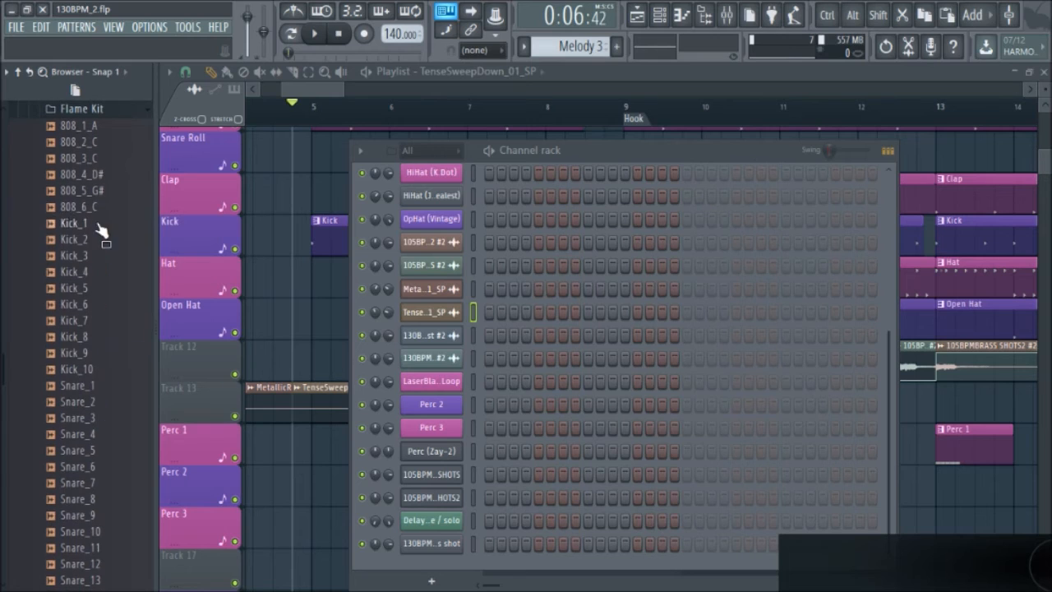
left_click(92, 142)
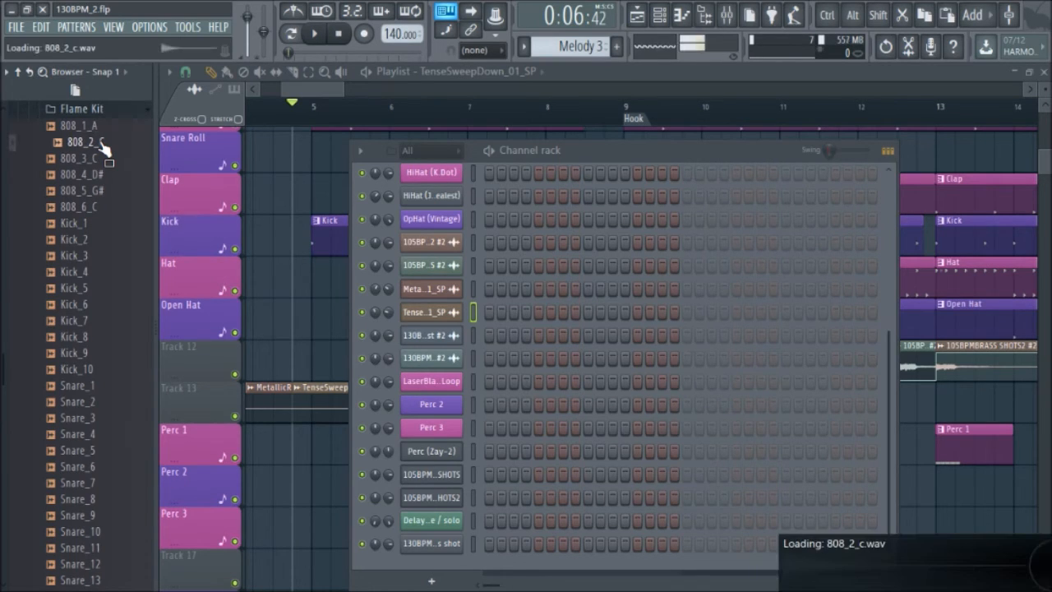
left_click(103, 159)
- Load the Punch Kick preset from the Kick mixer presets onto the Punch Kick mixer track and undo the last playlist clip move
scroll(112, 247, "up", 4)
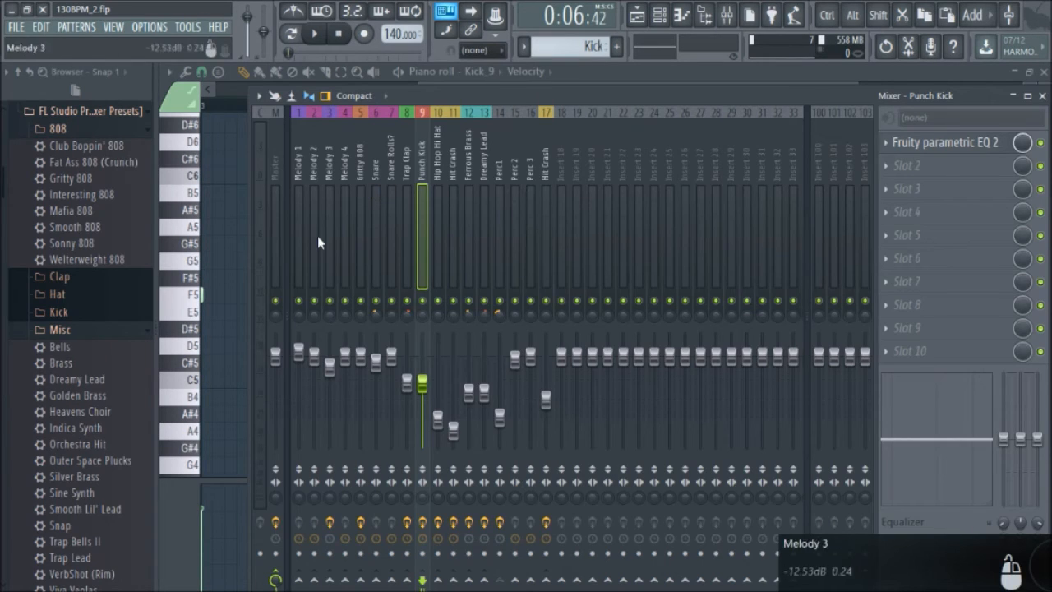
scroll(88, 338, "up", 4)
scroll(66, 333, "down", 4)
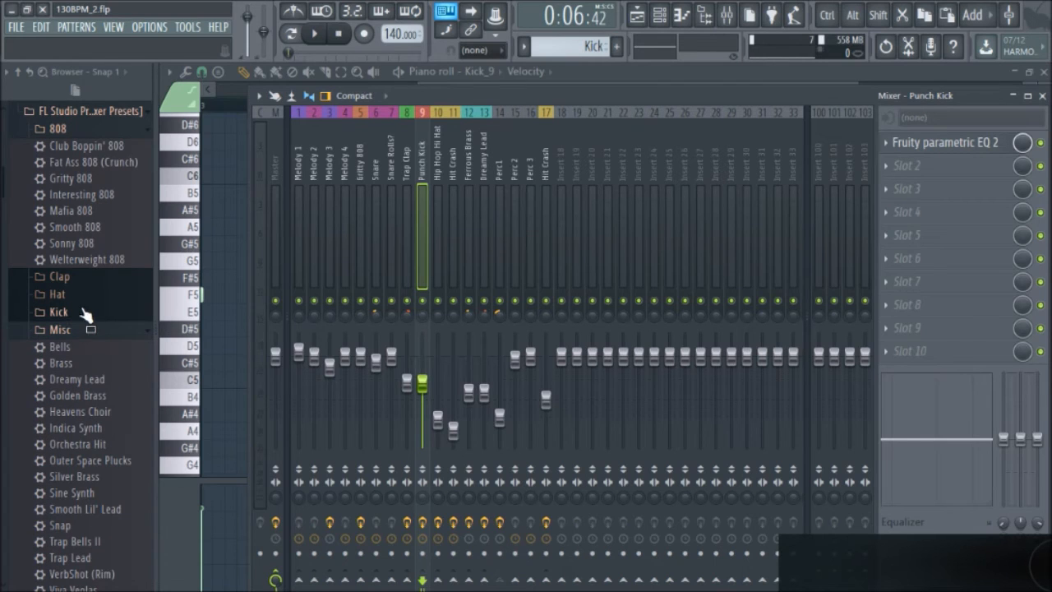
left_click(82, 315)
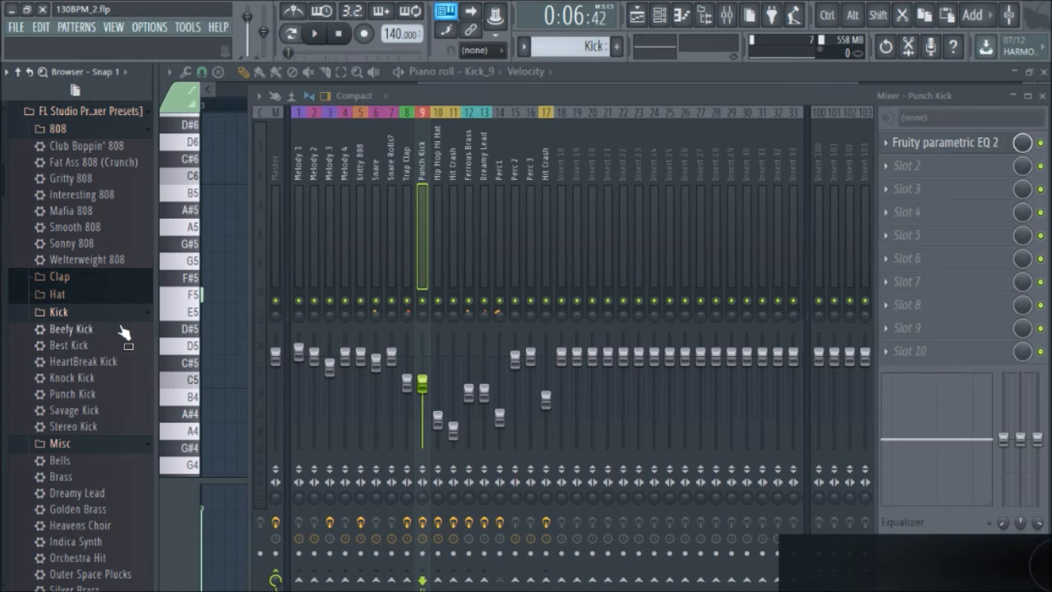
left_click_drag(124, 332, 434, 169)
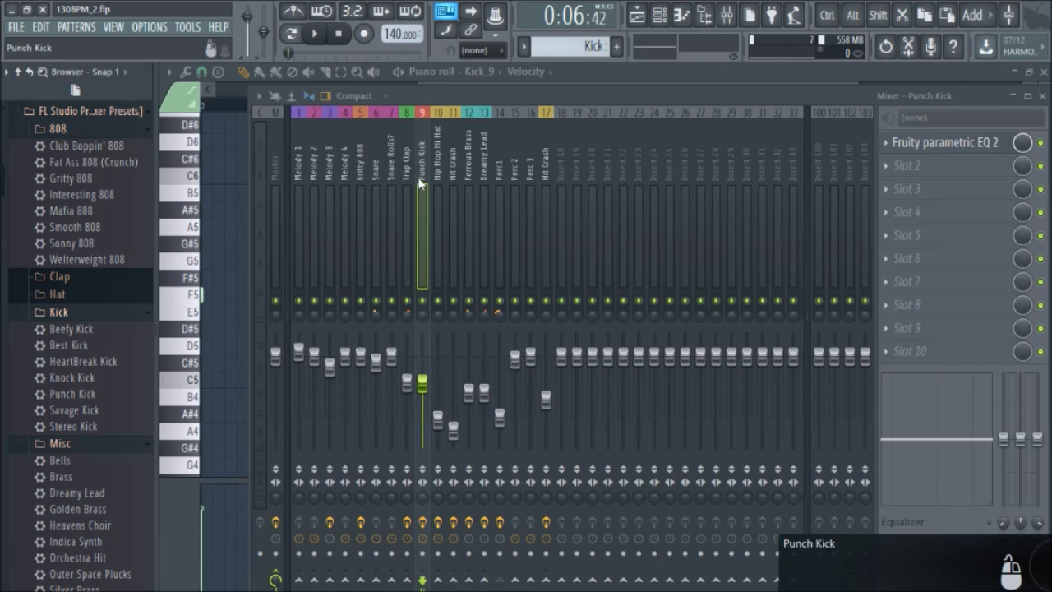
left_click_drag(85, 394, 424, 173)
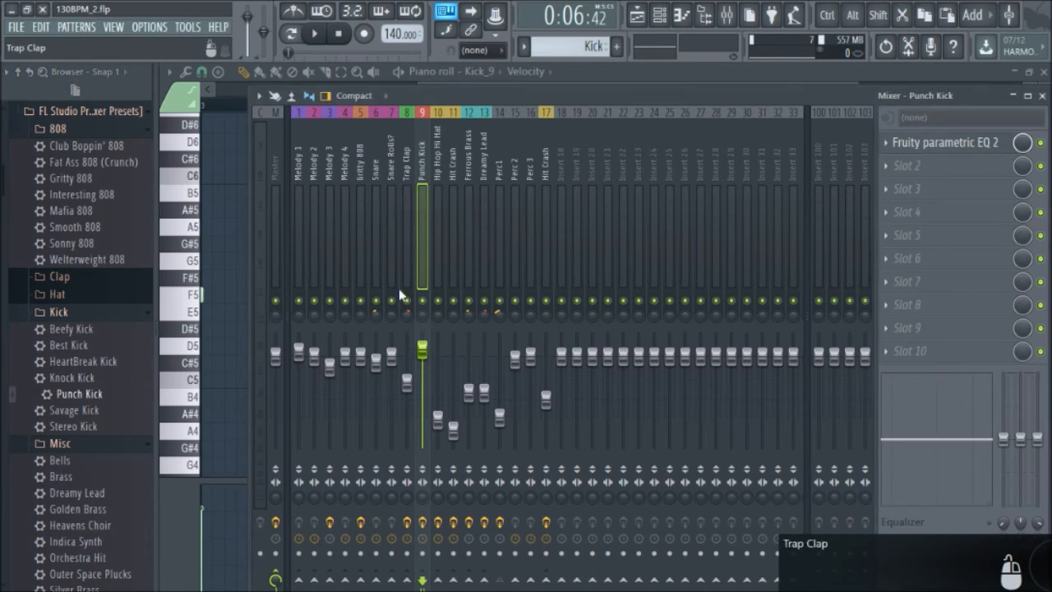
key("ctrl+z")
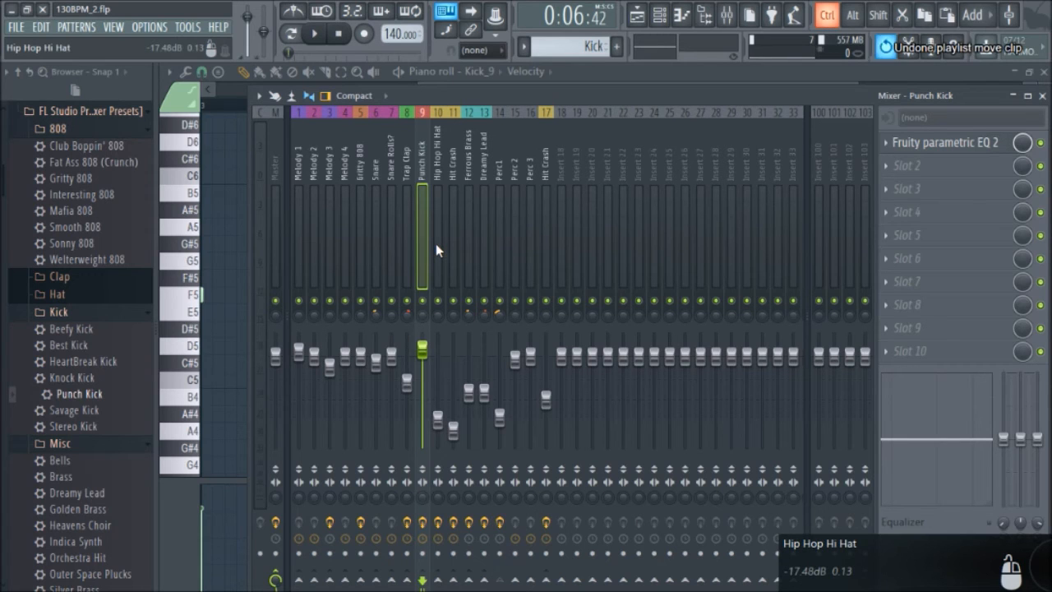
- Play the song and lower the Punch Kick mixer track's fader to just below the Trap Clap fader
key("F9")
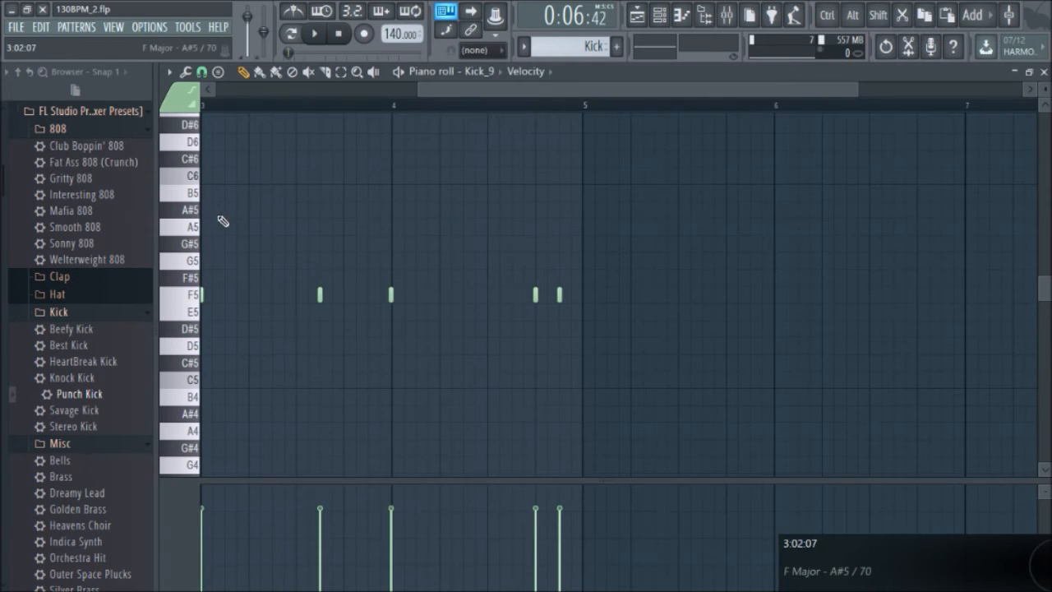
key("space")
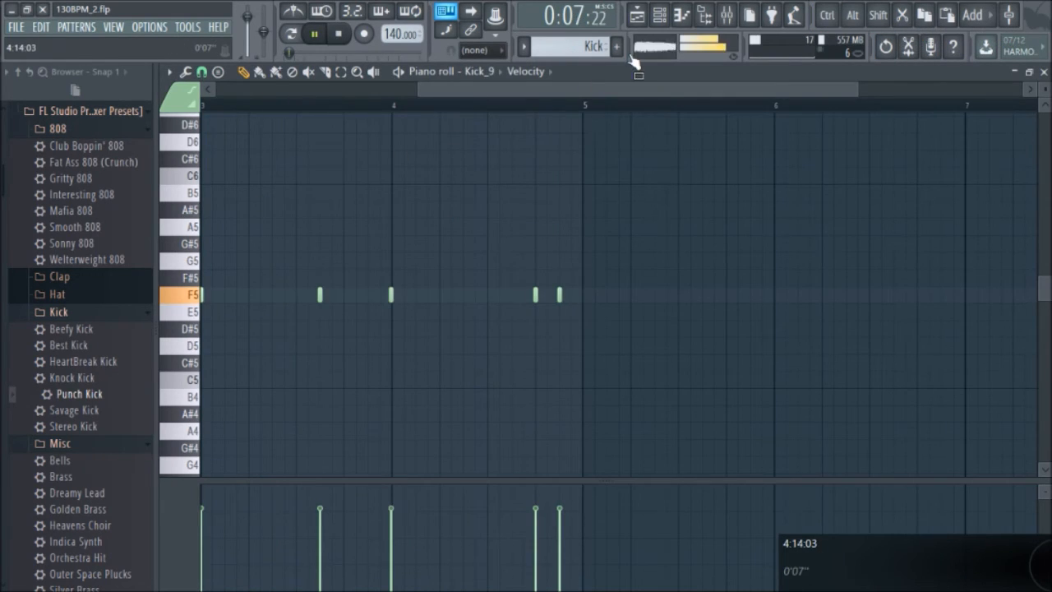
left_click(727, 15)
left_click_drag(430, 356, 429, 389)
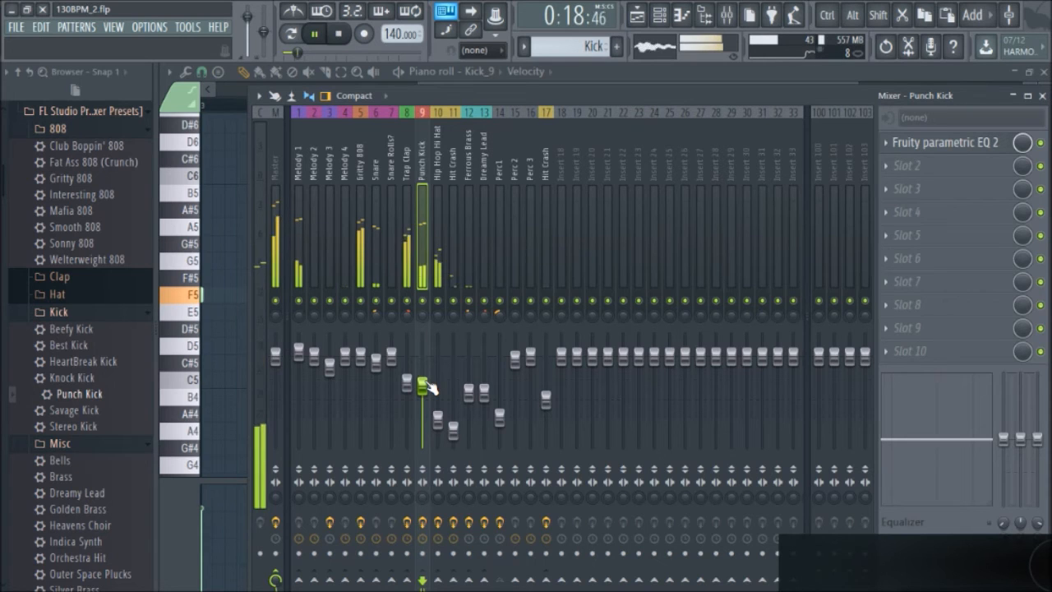
key("space")
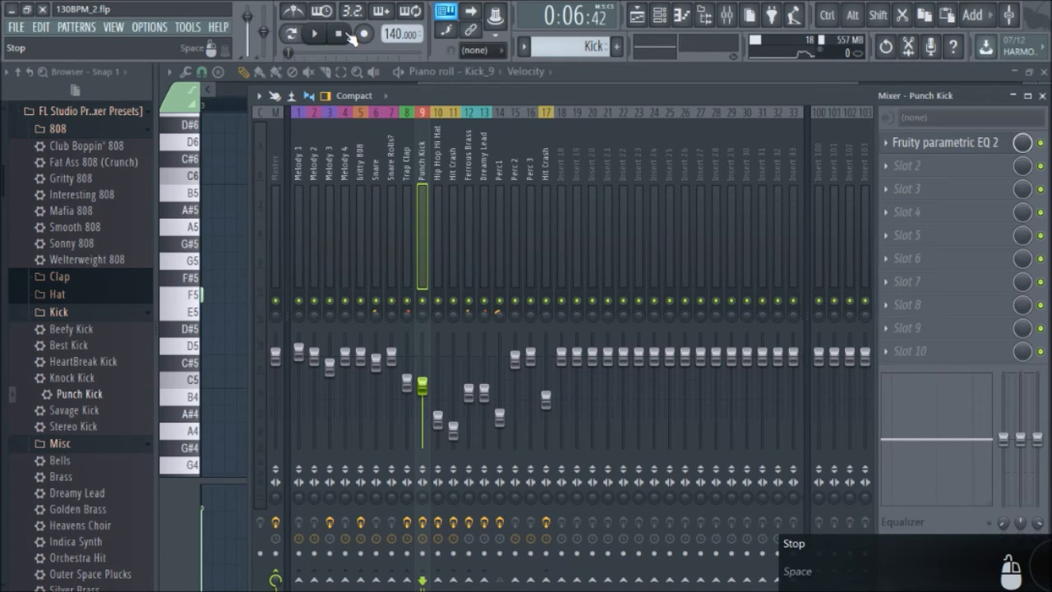
- Play the song repeatedly and compare the levels and effects of the Snare, Punch Kick and Gritty 808 mixer tracks
left_click(378, 173)
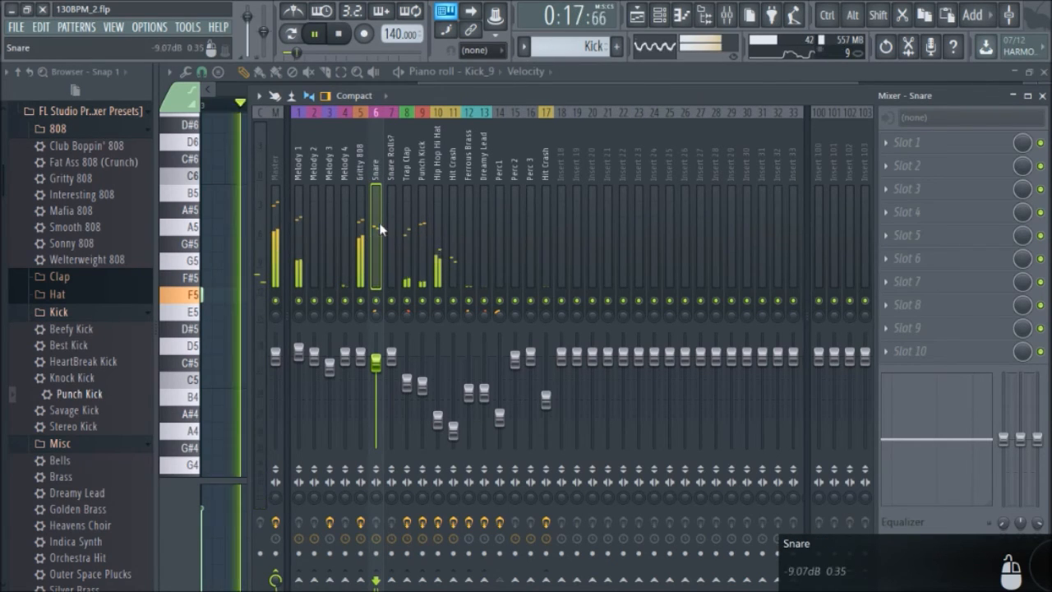
left_click(422, 204)
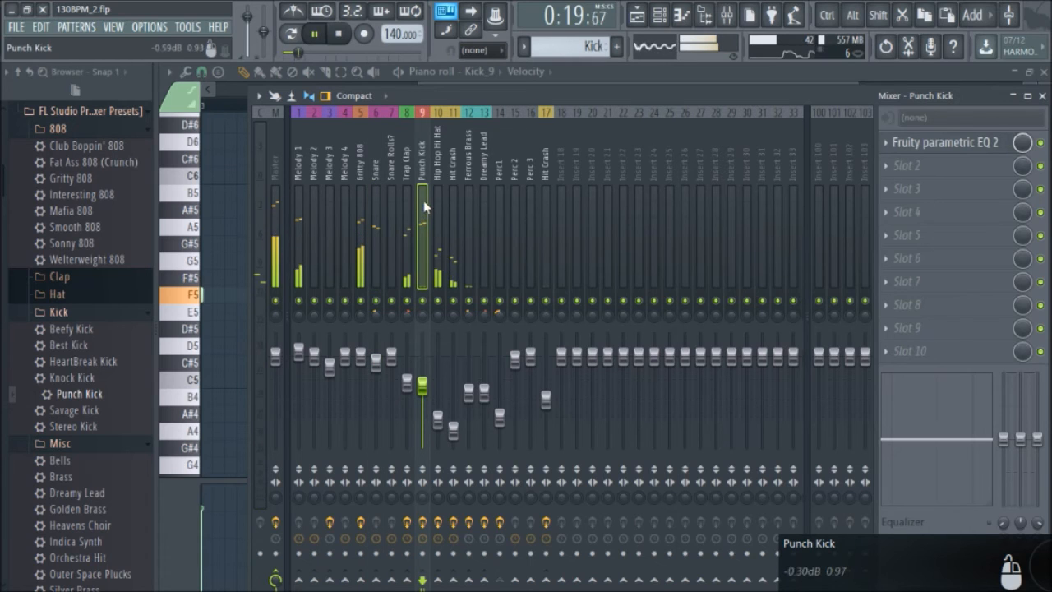
left_click(360, 206)
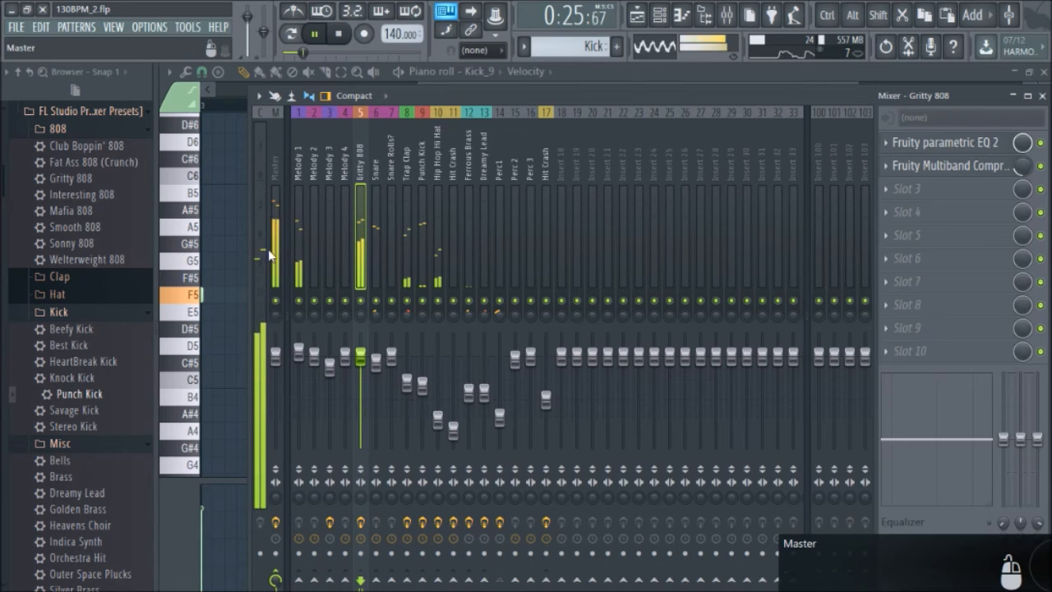
key("space")
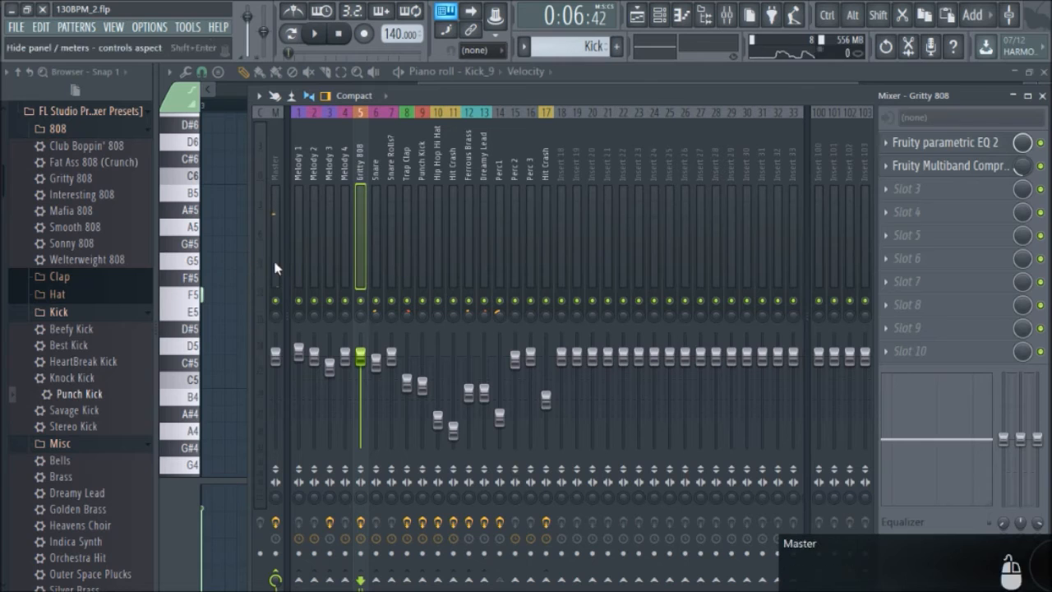
key("space")
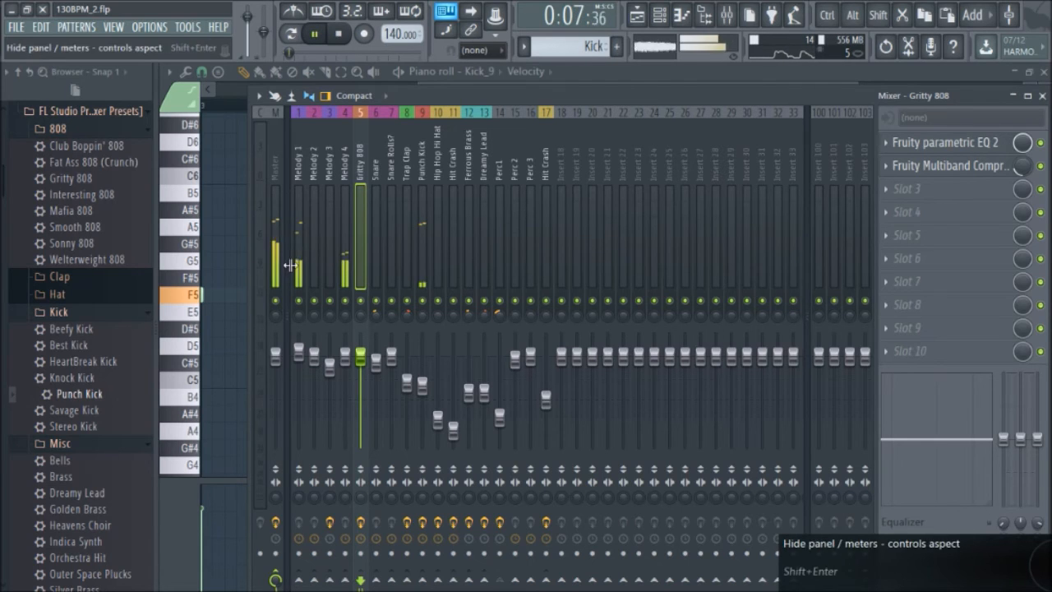
key("space")
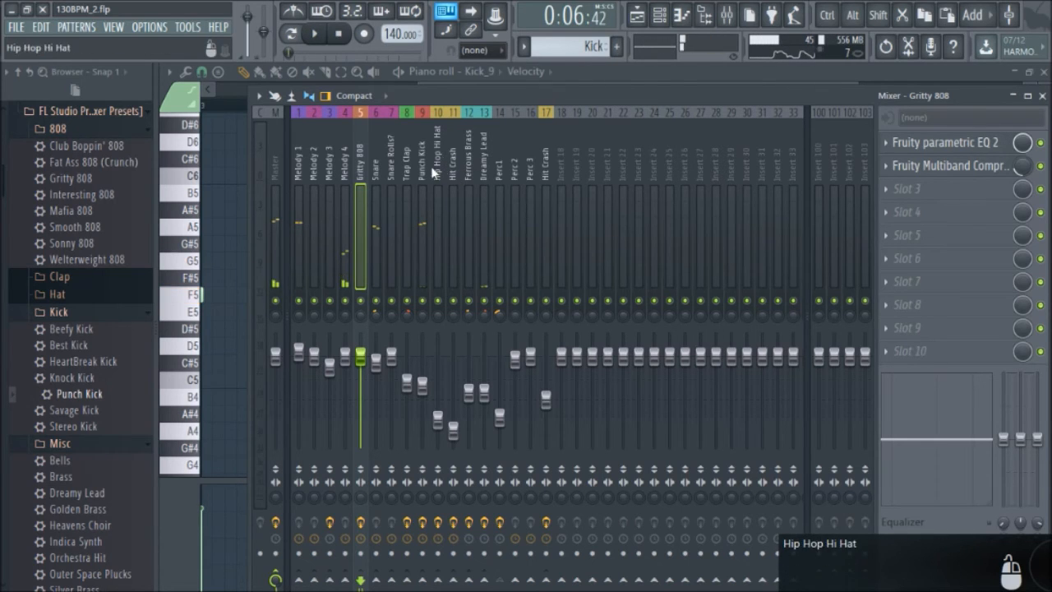
key("space")
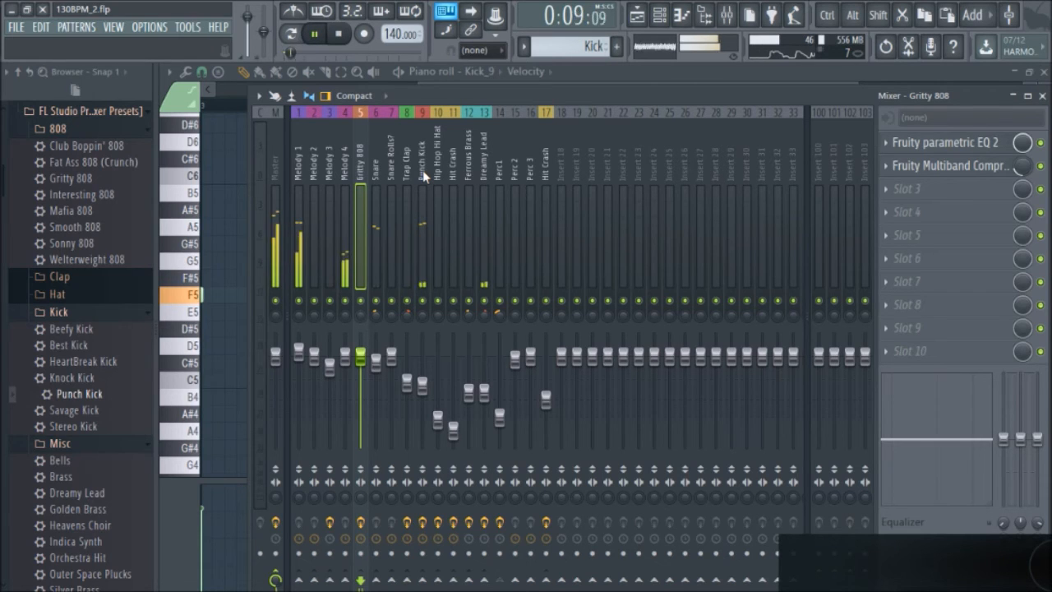
left_click(423, 170)
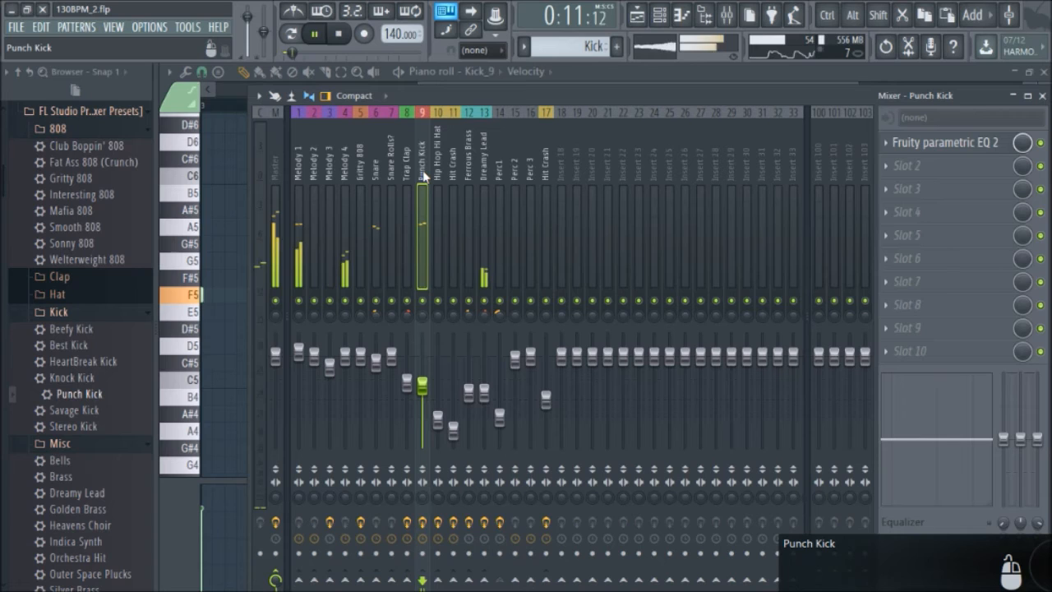
left_click(359, 178)
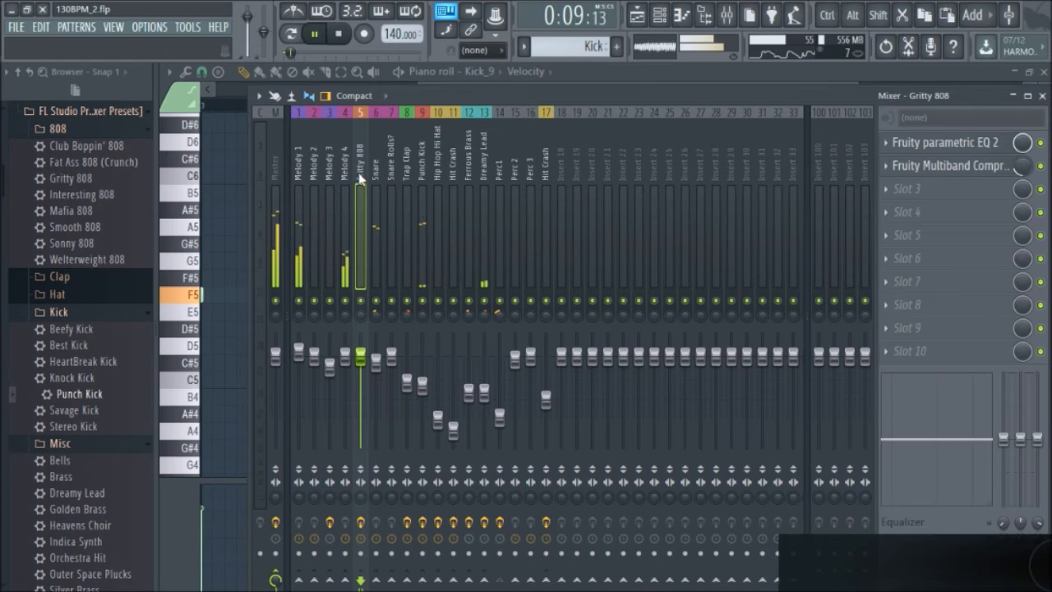
key("space")
- Return to the playlist and examine the drum and 808 clips at the start of the Hook at bar 9
key("F9")
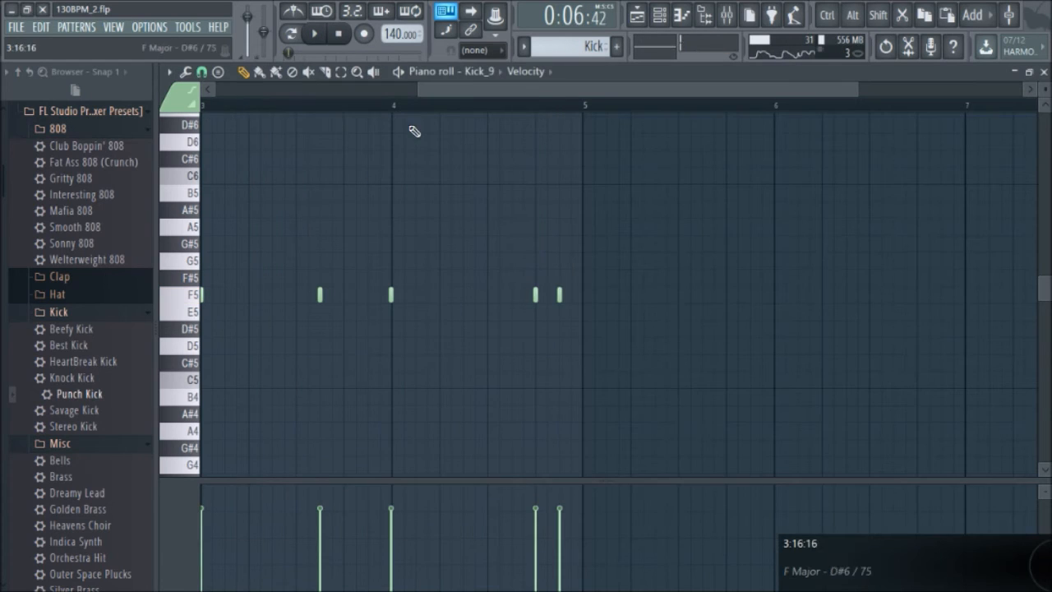
left_click(659, 15)
left_click(637, 15)
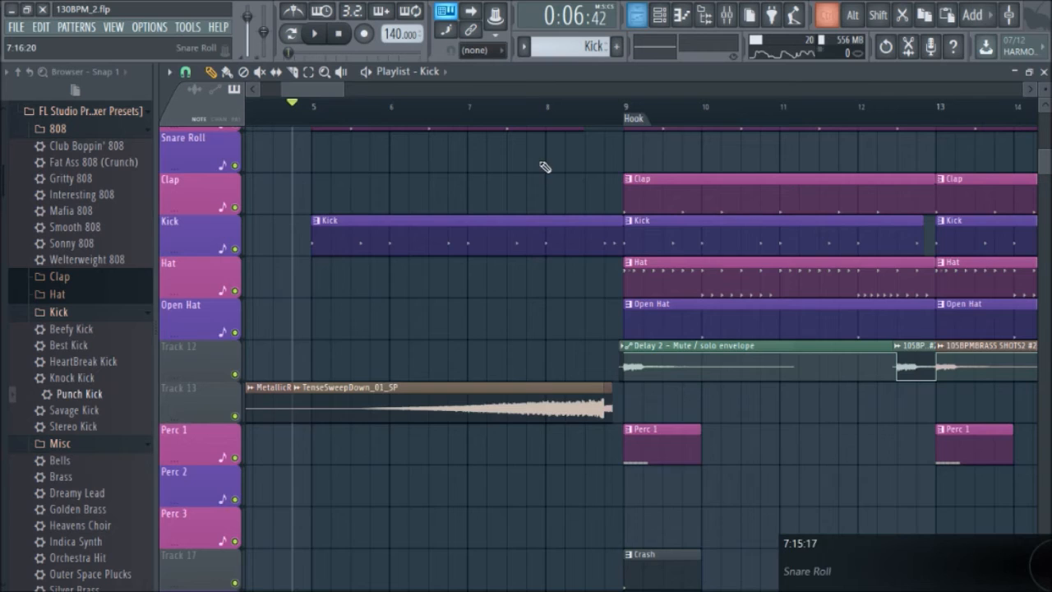
scroll(488, 254, "up", 5, "ctrl")
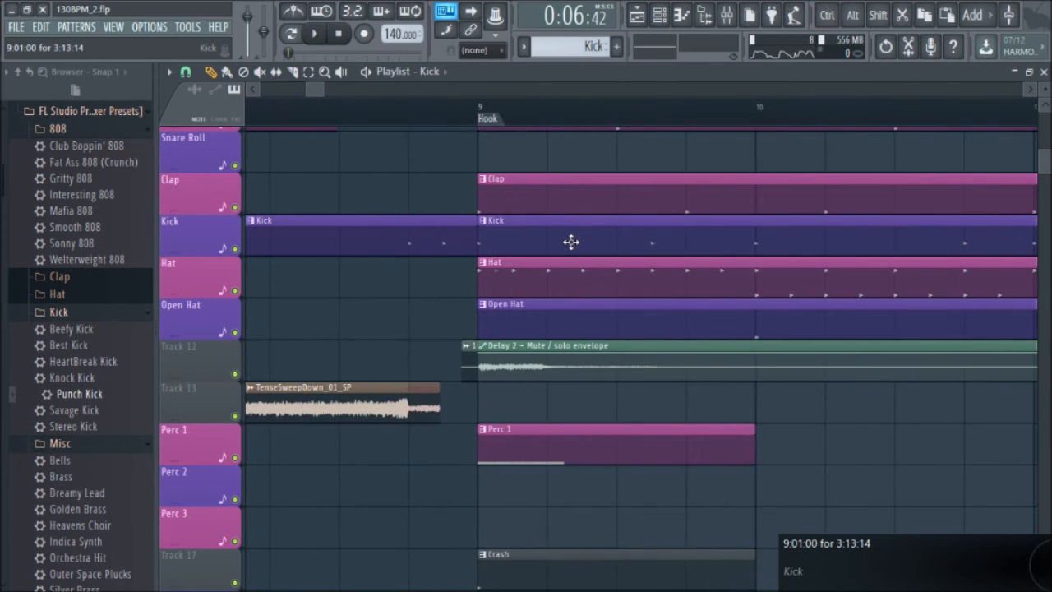
scroll(571, 239, "up", 4)
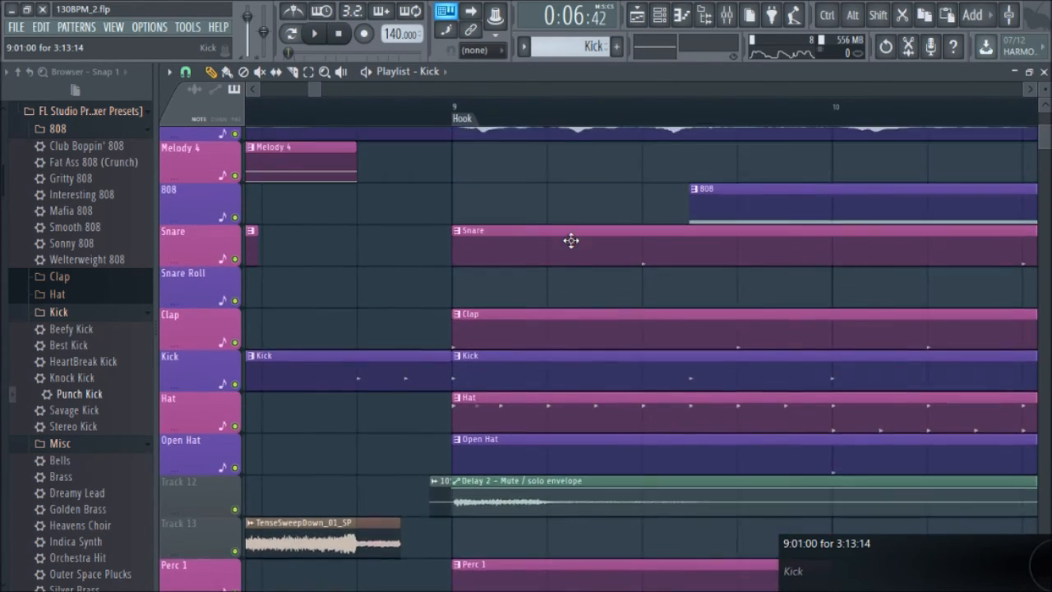
- Open the 808 pattern's notes in the piano roll and view the volume envelope of the 808_5_G# channel
double_click(766, 324)
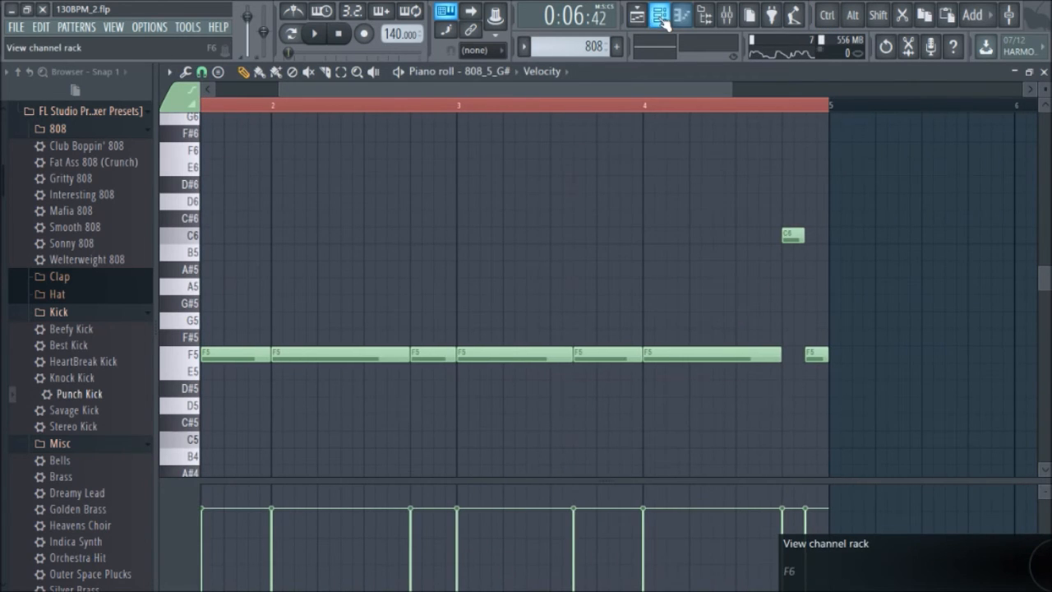
left_click(682, 14)
left_click(448, 238)
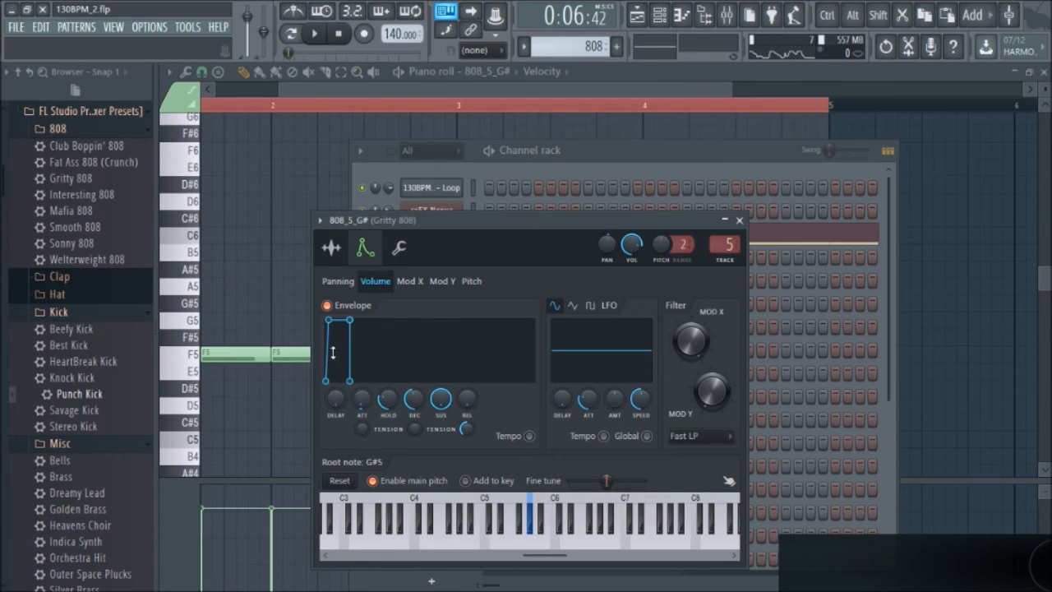
left_click_drag(435, 218, 521, 179)
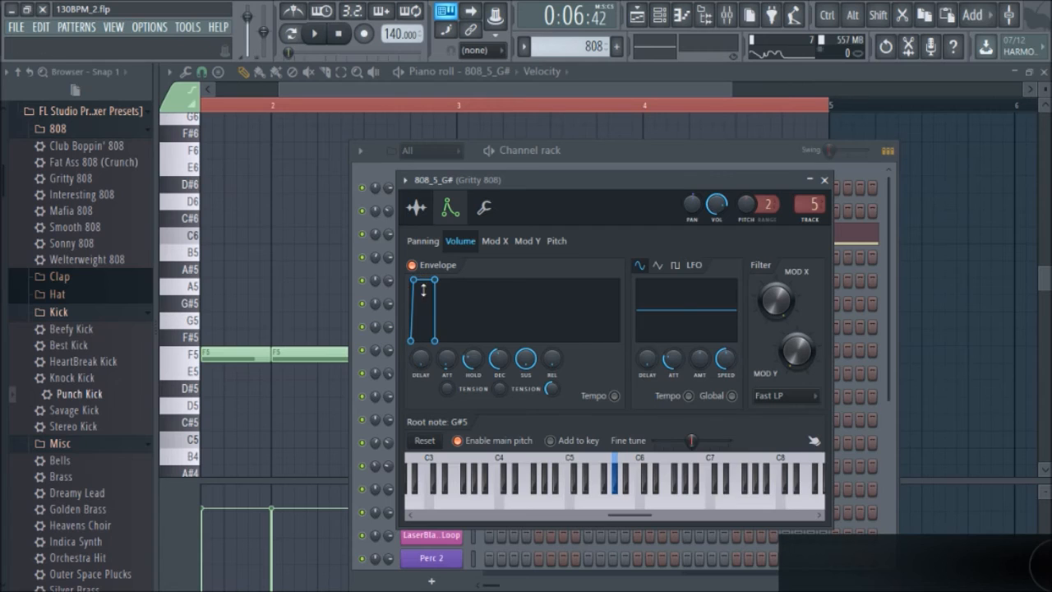
- Set the attack time of the 808_5_G# channel's volume envelope to .04 and close the channel settings
right_click(449, 363)
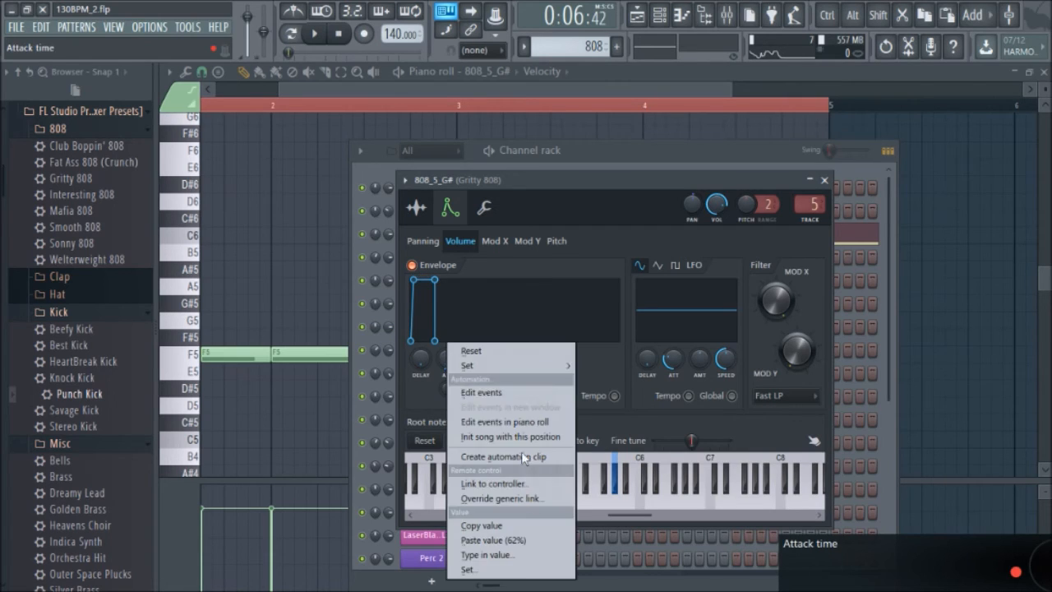
left_click(516, 558)
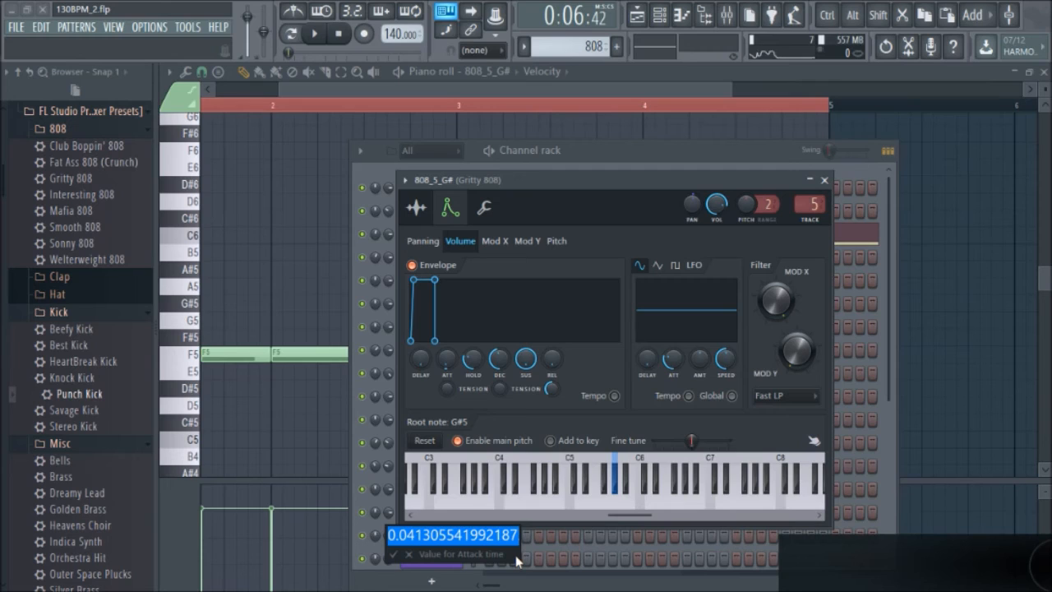
type(".04")
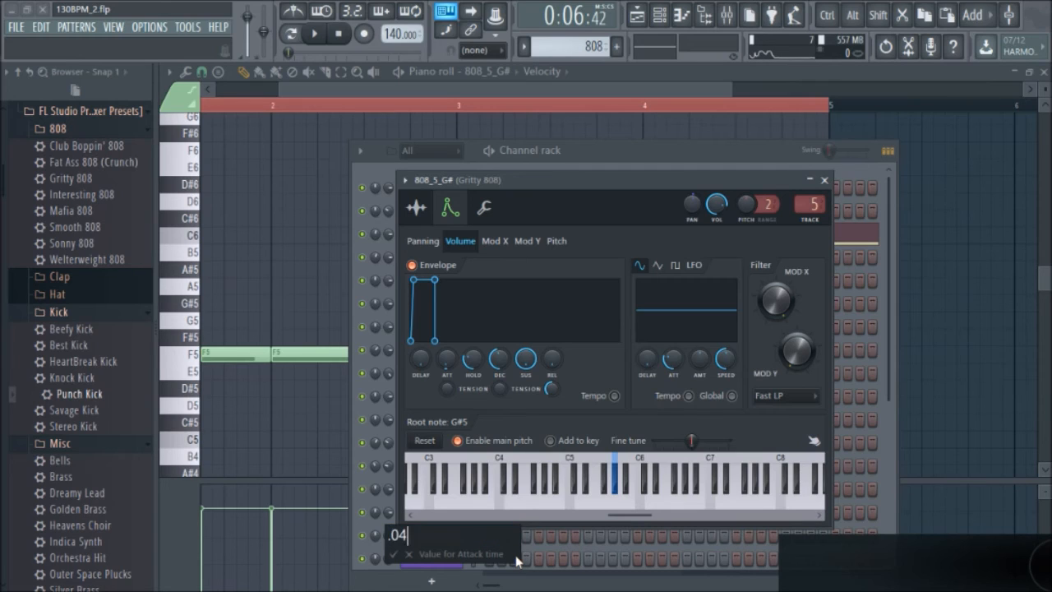
key("Return")
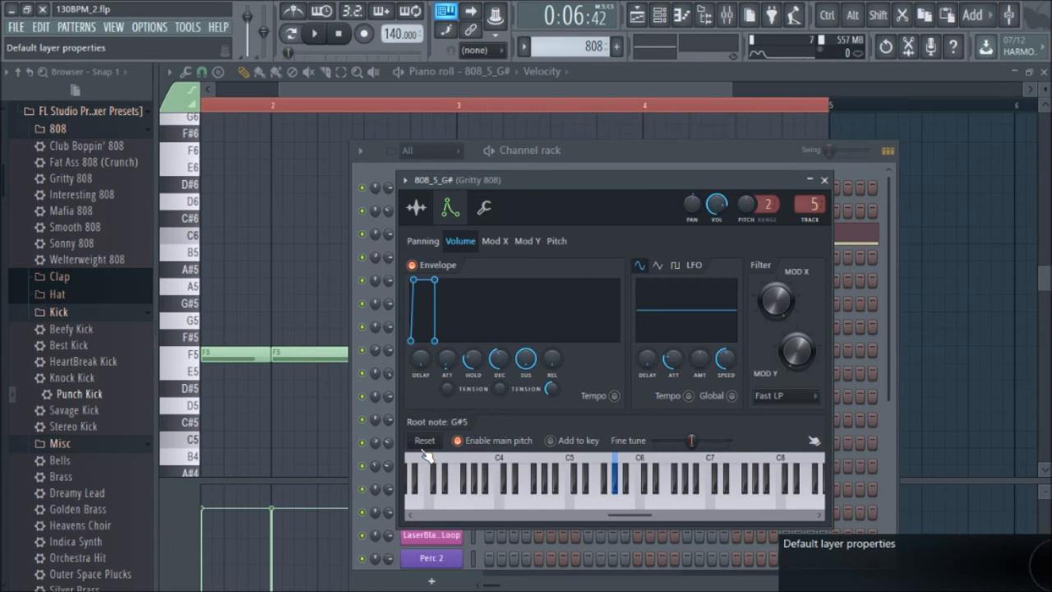
left_click(825, 180)
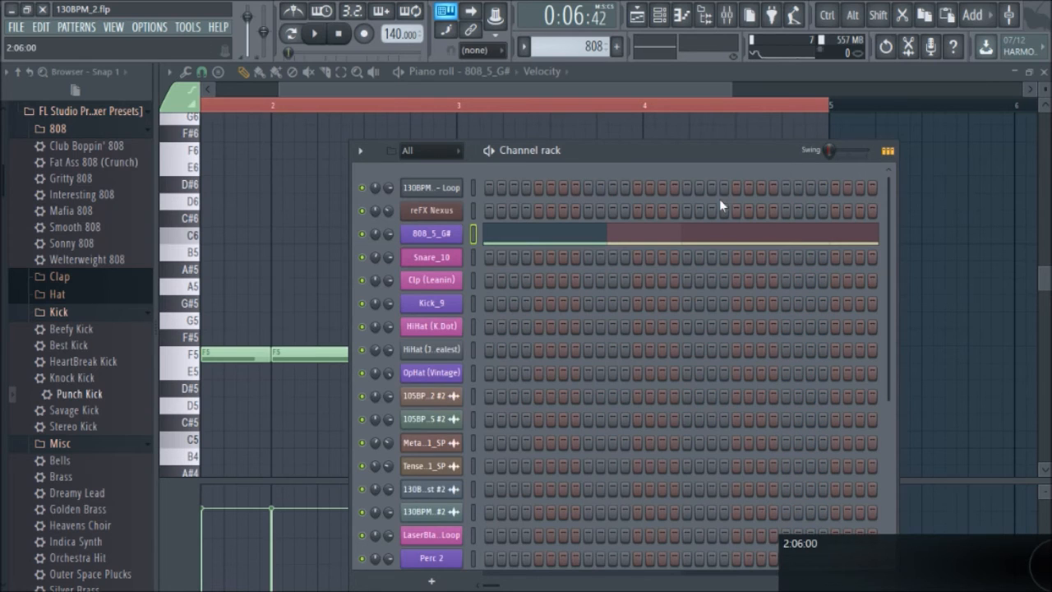
- Return to the playlist and examine how the clips line up around the Hook at bar 9
right_click(232, 286)
scroll(588, 174, "down", 1)
scroll(661, 194, "up", 1)
scroll(655, 190, "down", 1)
left_click(640, 20)
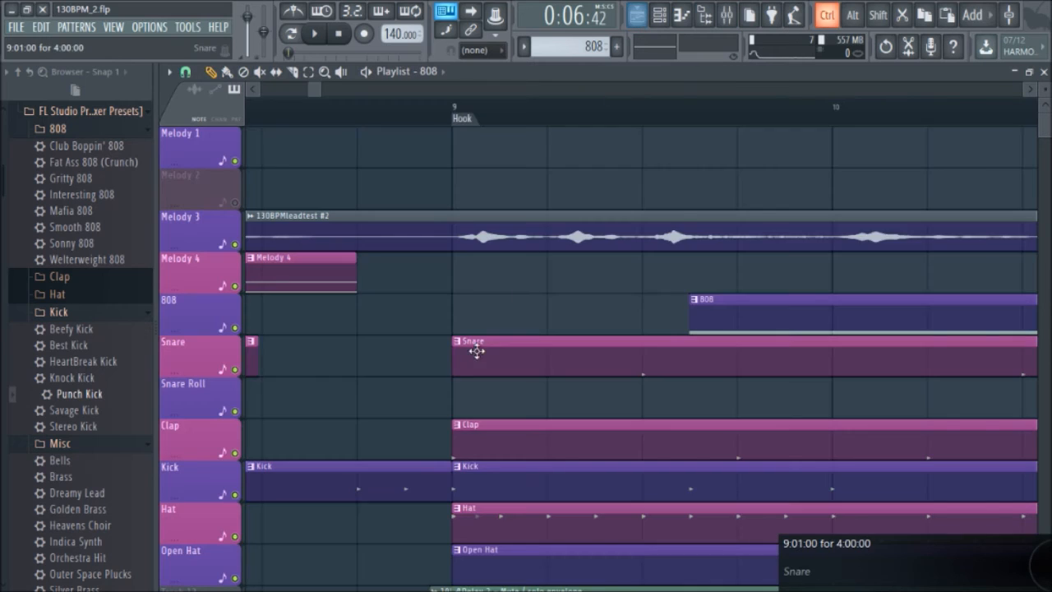
scroll(462, 374, "down", 2)
scroll(464, 372, "up", 5)
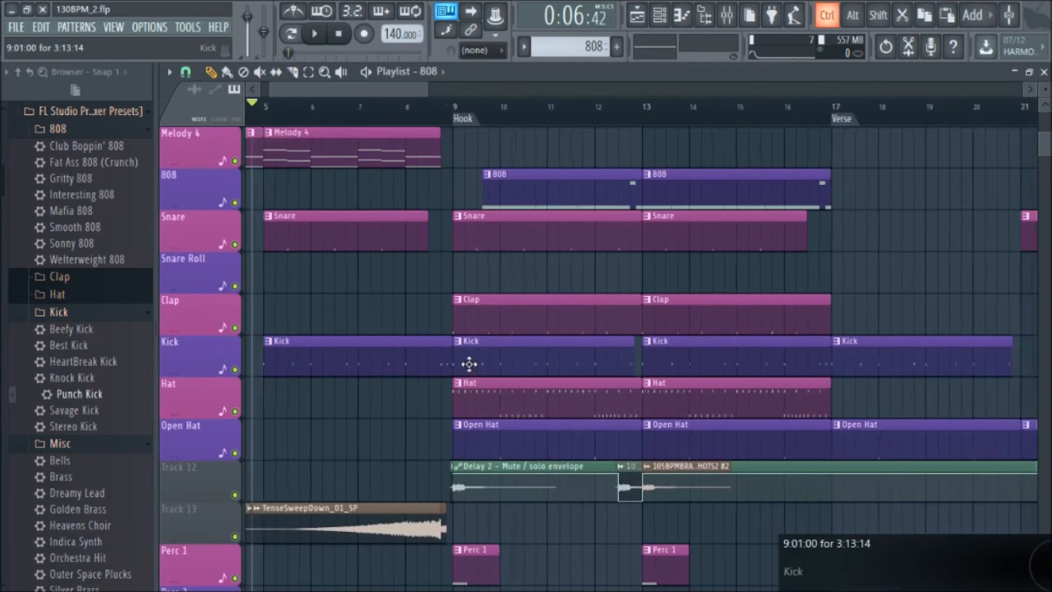
scroll(536, 305, "down", 4)
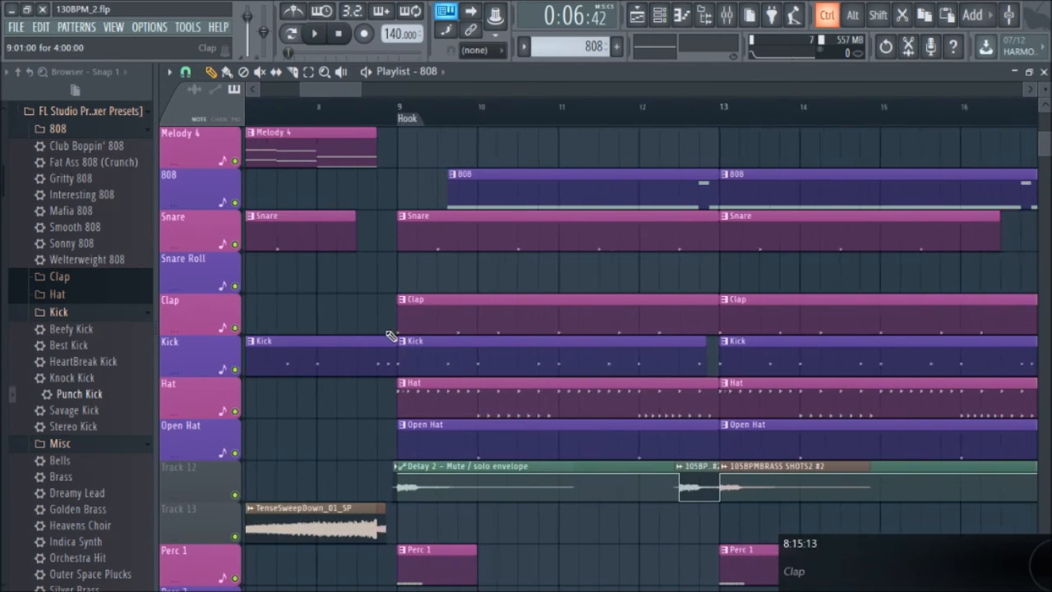
scroll(422, 427, "down", 3)
scroll(422, 427, "up", 5)
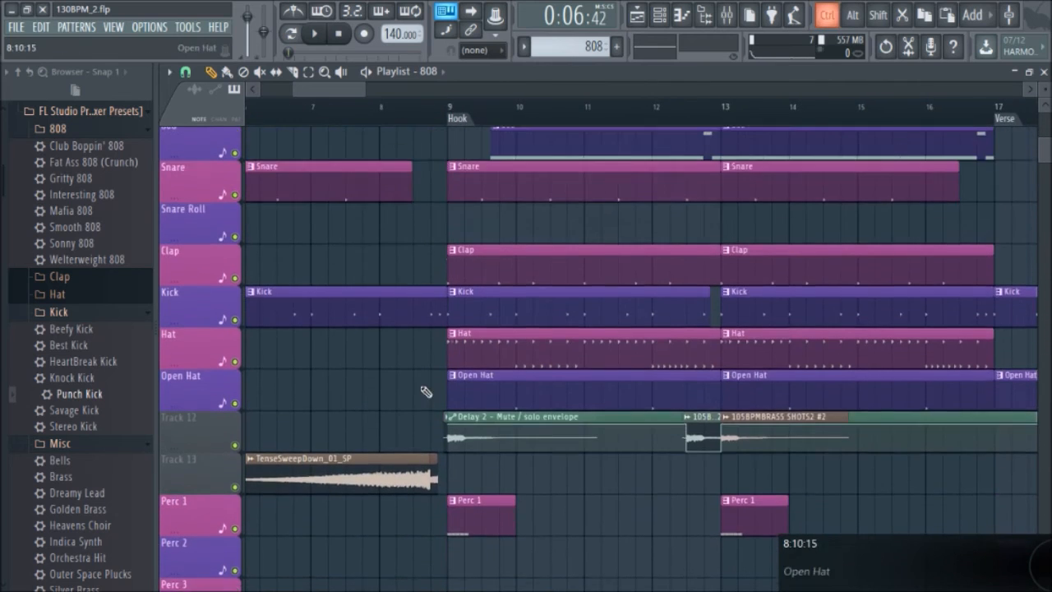
scroll(378, 403, "down", 4)
scroll(407, 358, "up", 1)
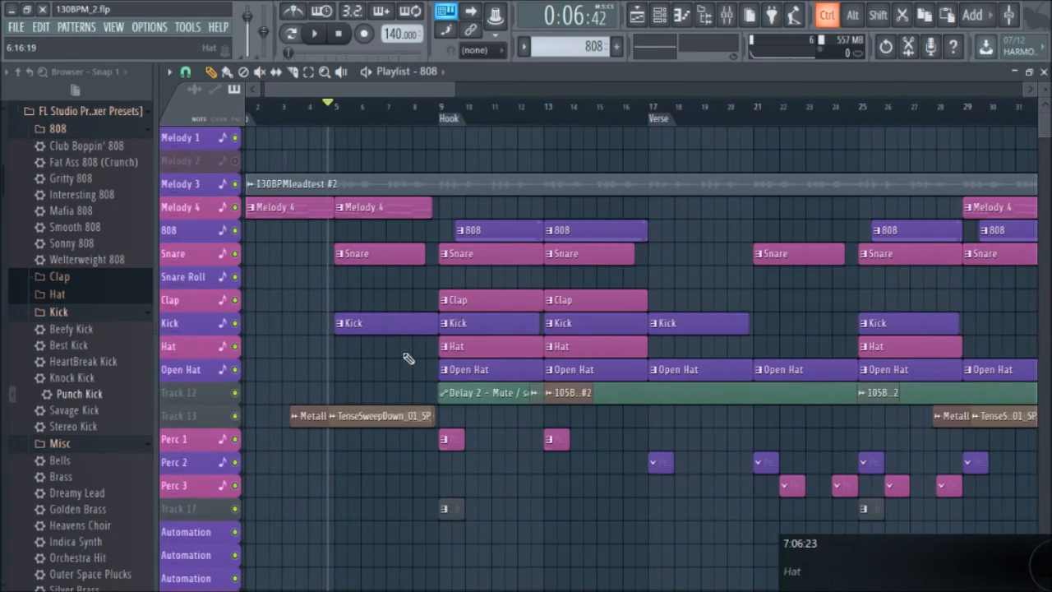
scroll(487, 334, "up", 3)
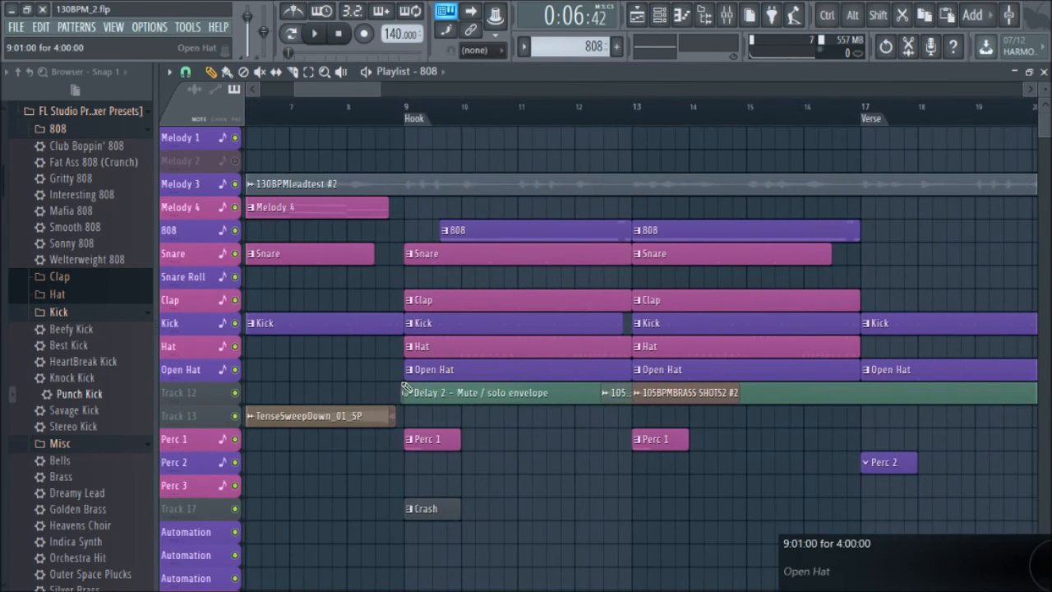
- Examine the whole song arrangement in the playlist from the Intro to the Outro
scroll(483, 359, "down", 5)
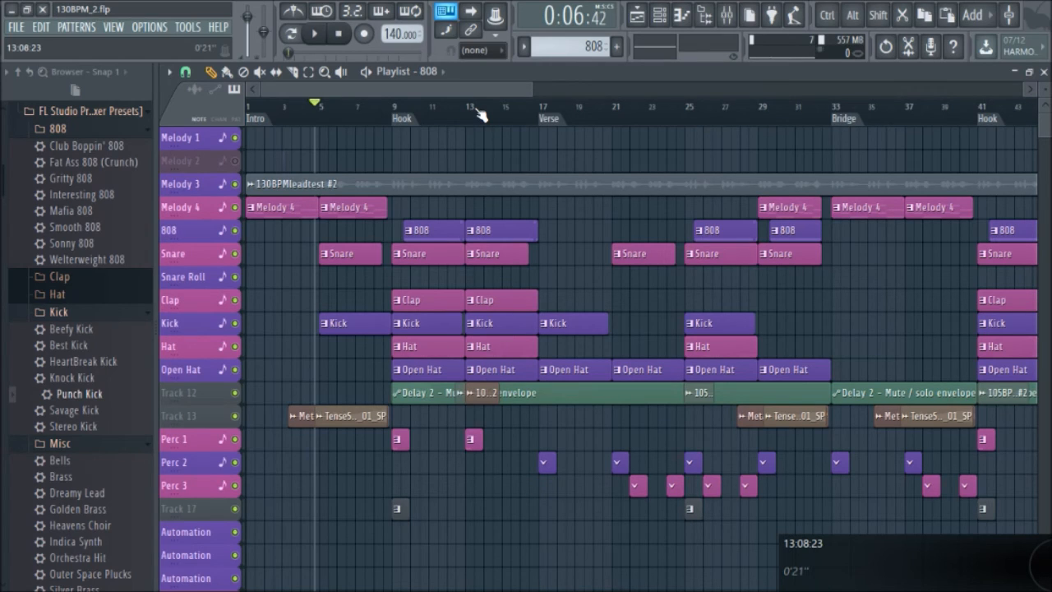
scroll(432, 162, "down", 2)
scroll(432, 162, "up", 2)
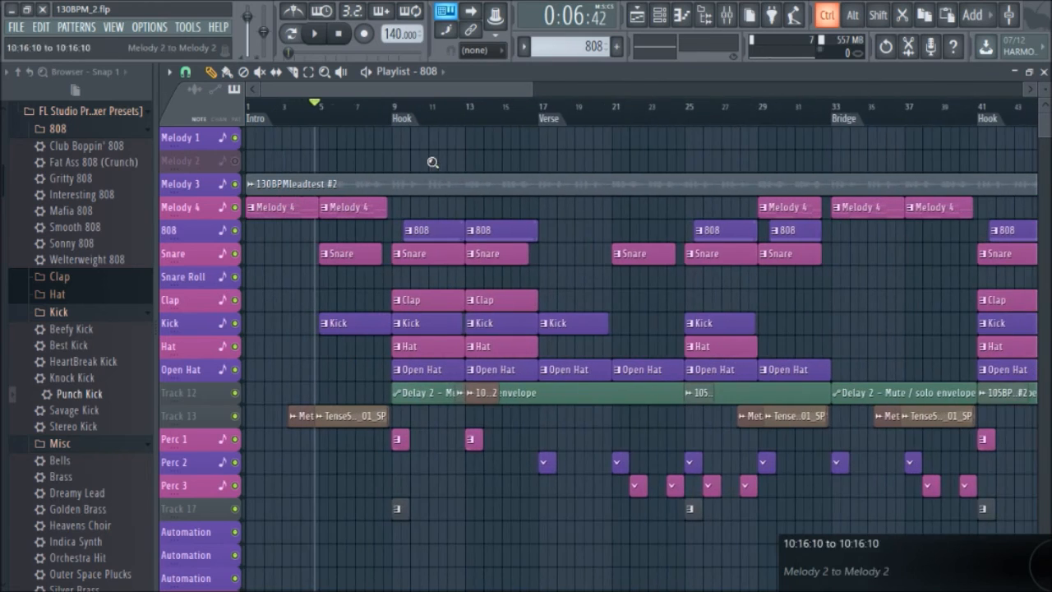
scroll(433, 162, "down", 3)
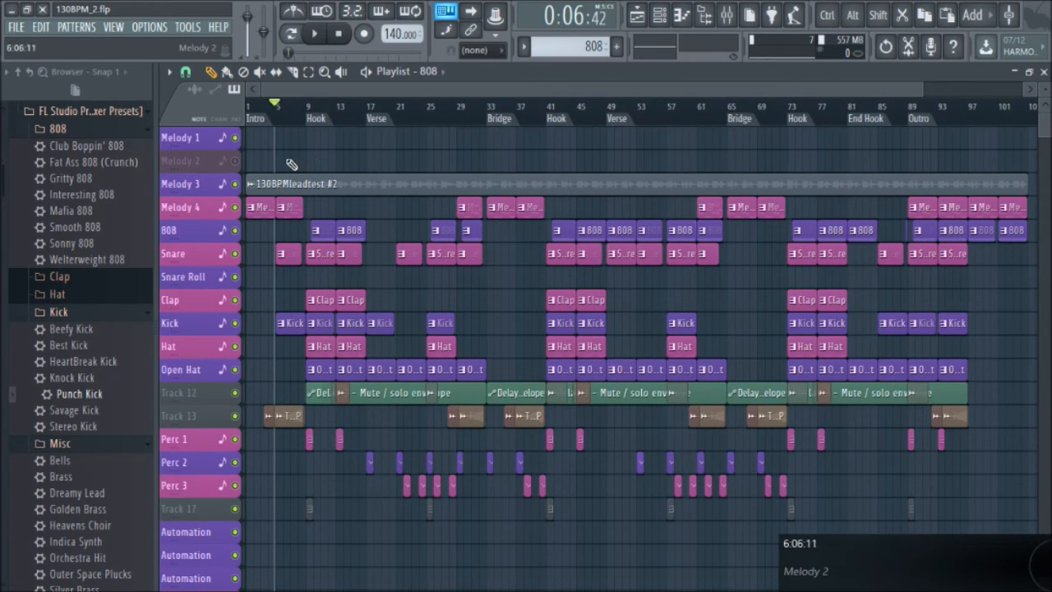
scroll(304, 160, "up", 2)
scroll(319, 157, "down", 2)
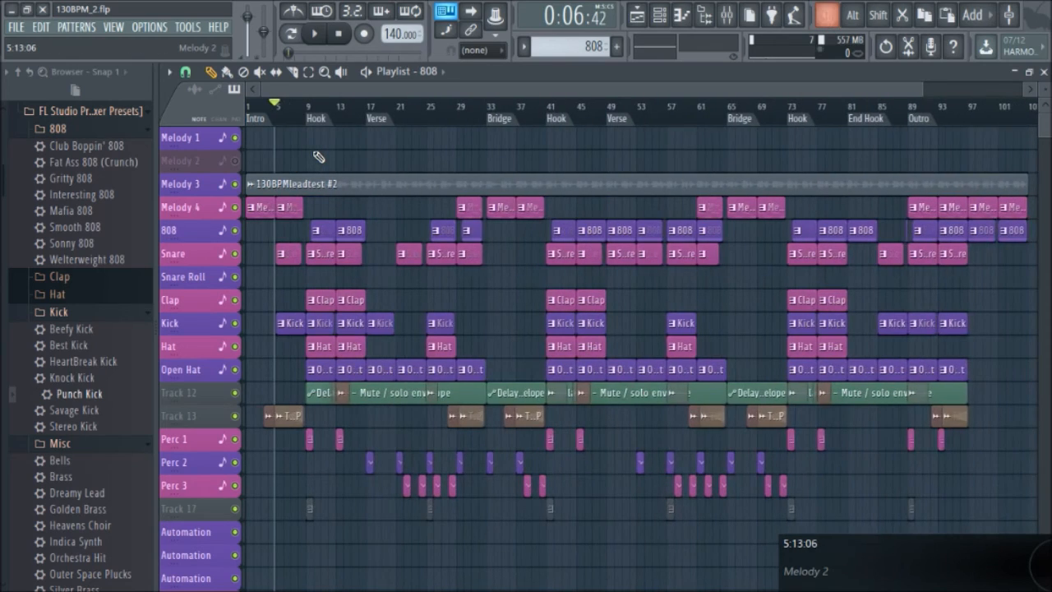
scroll(360, 153, "up", 2)
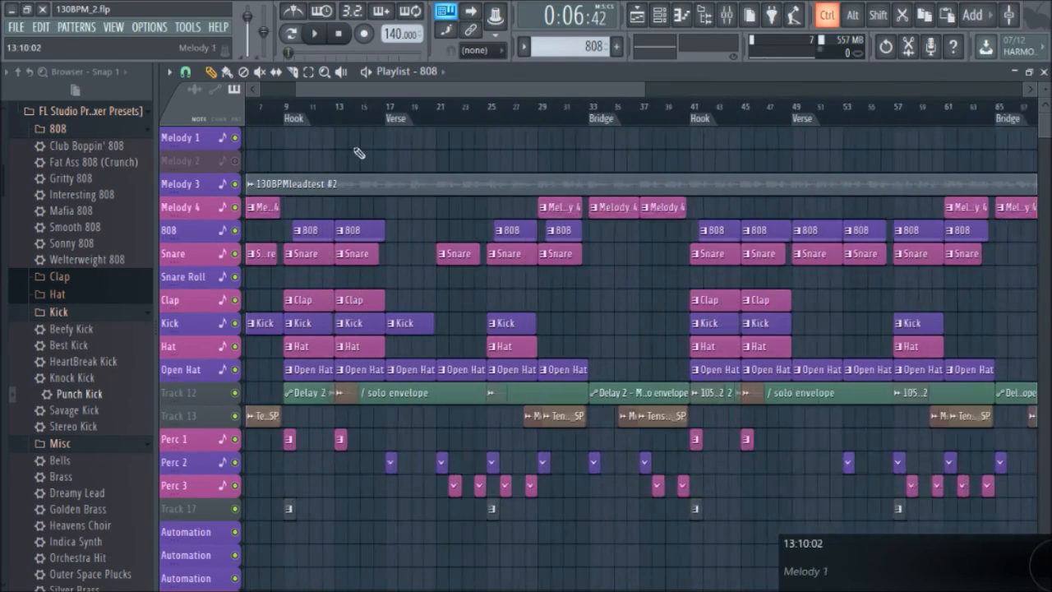
scroll(359, 153, "down", 1)
scroll(370, 154, "up", 4)
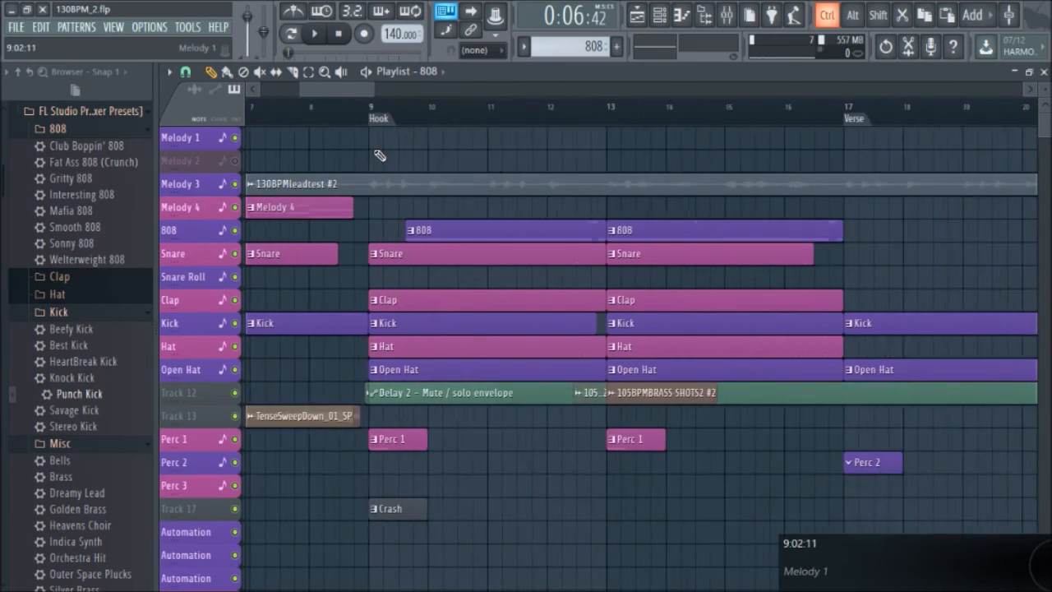
- Play the song from the Hook at bar 9 and from just before bar 13, returning the playhead to the Hook
scroll(380, 155, "up", 2)
left_click(374, 119)
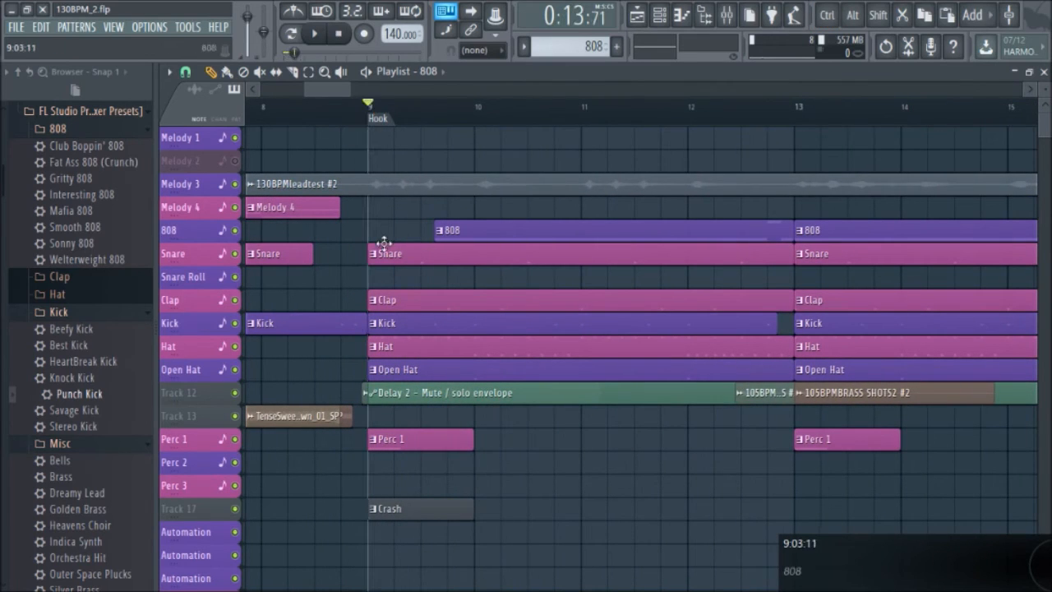
key("space")
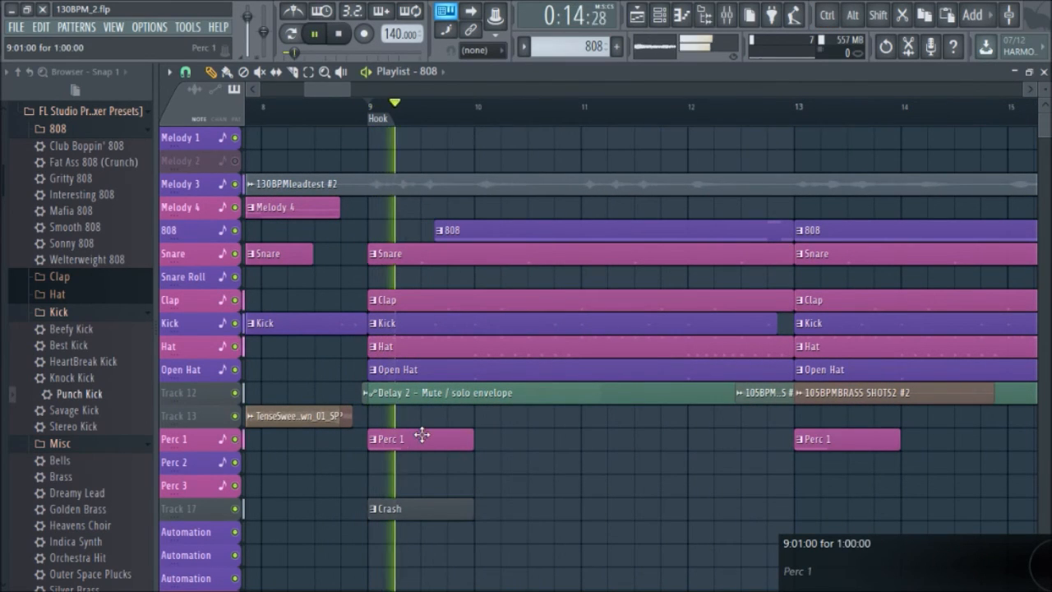
scroll(530, 246, "down", 1)
left_click(712, 112)
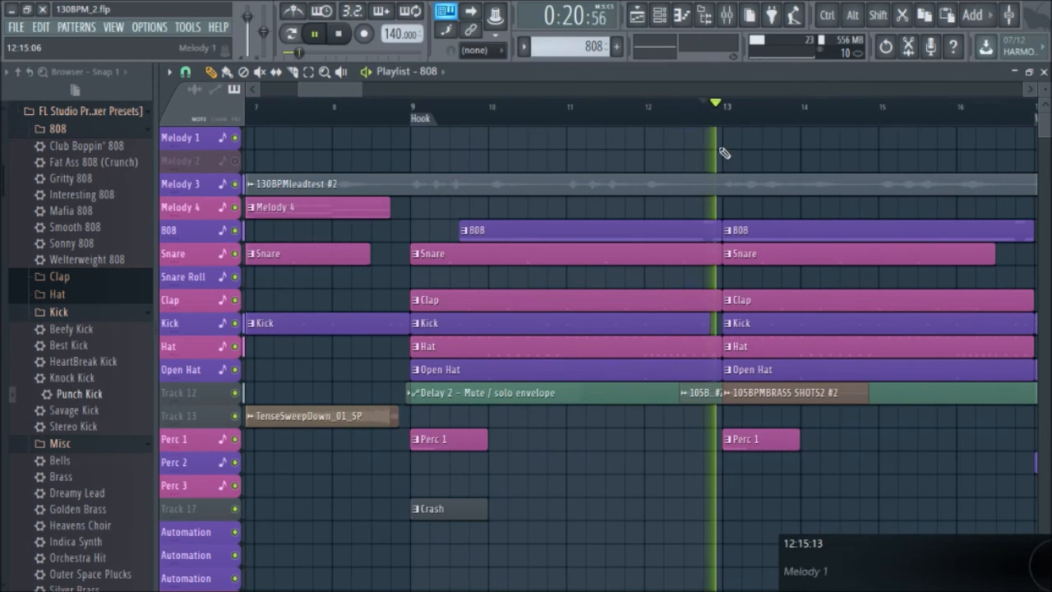
scroll(546, 451, "down", 2)
key("space")
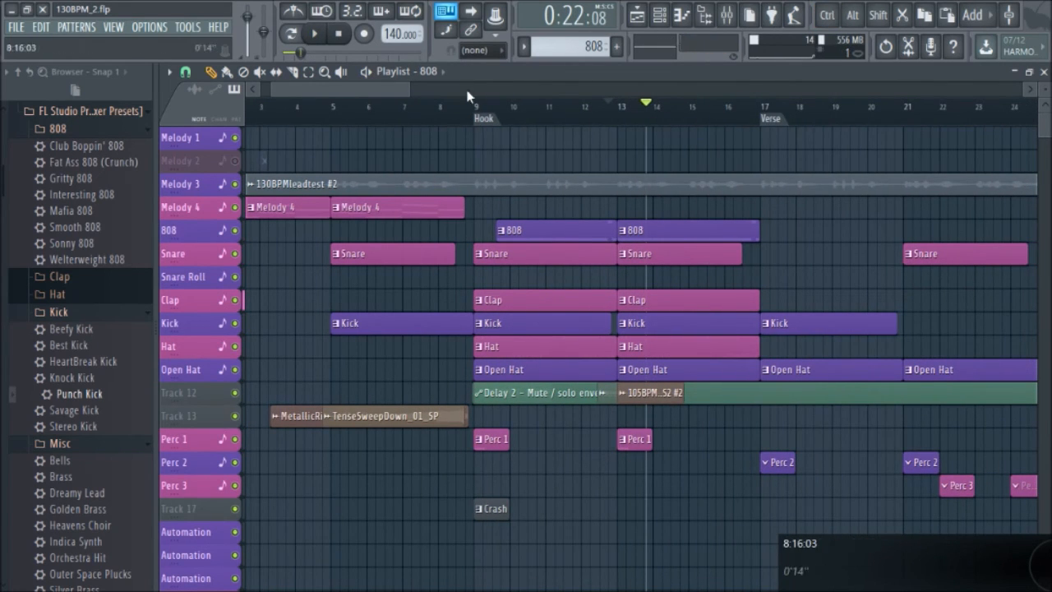
left_click(479, 117)
key("space")
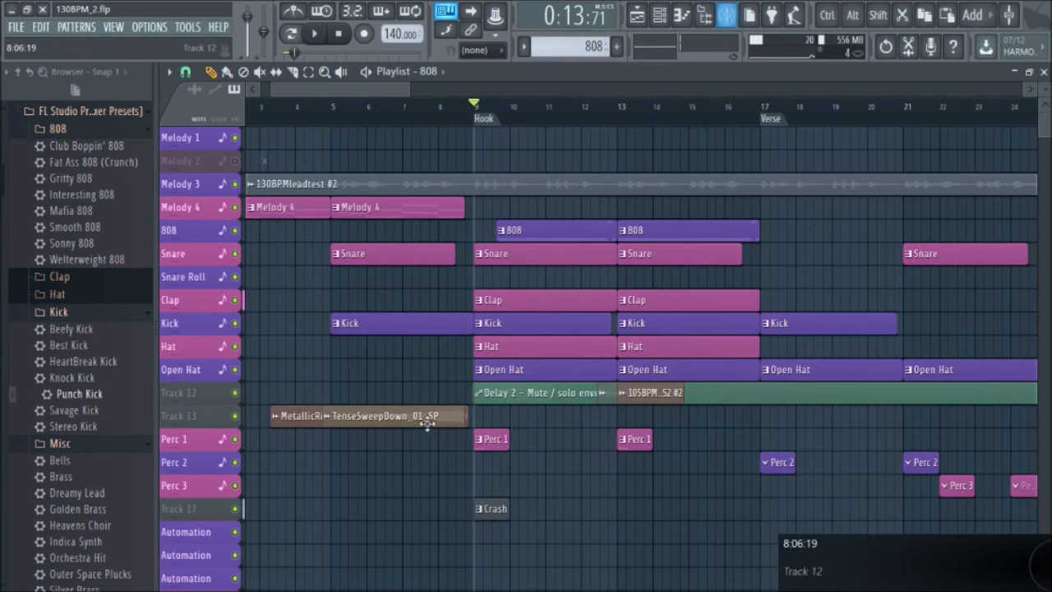
- Open the mixer, play the Hook and raise the Perc1 track's fader to about the level of the Melody 3 fader
scroll(468, 469, "up", 1, "ctrl")
scroll(469, 468, "up", 4, "ctrl")
scroll(470, 452, "down", 3, "ctrl")
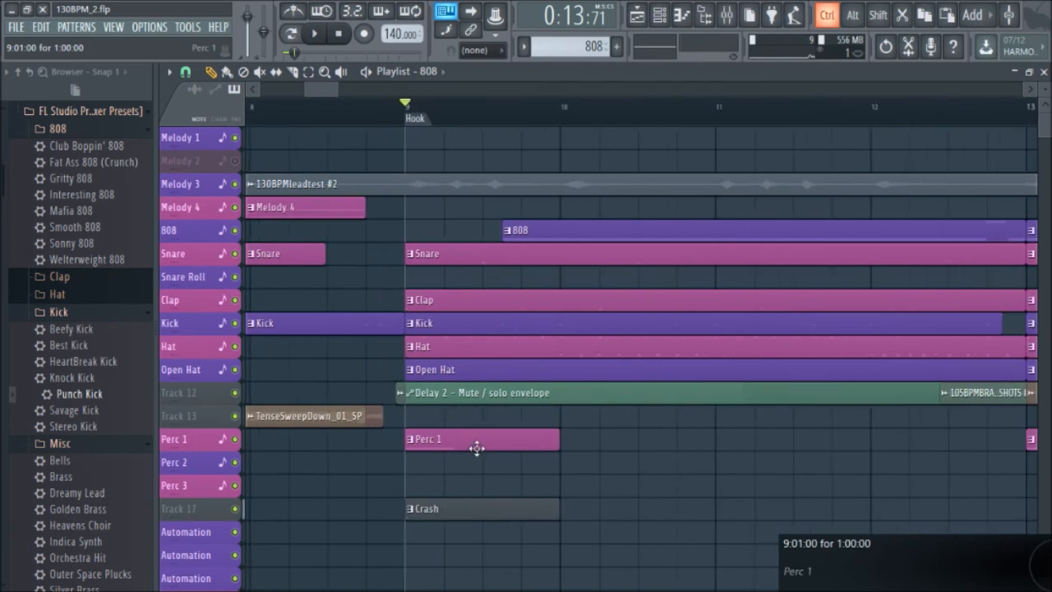
scroll(469, 448, "up", 2, "ctrl")
key("F9")
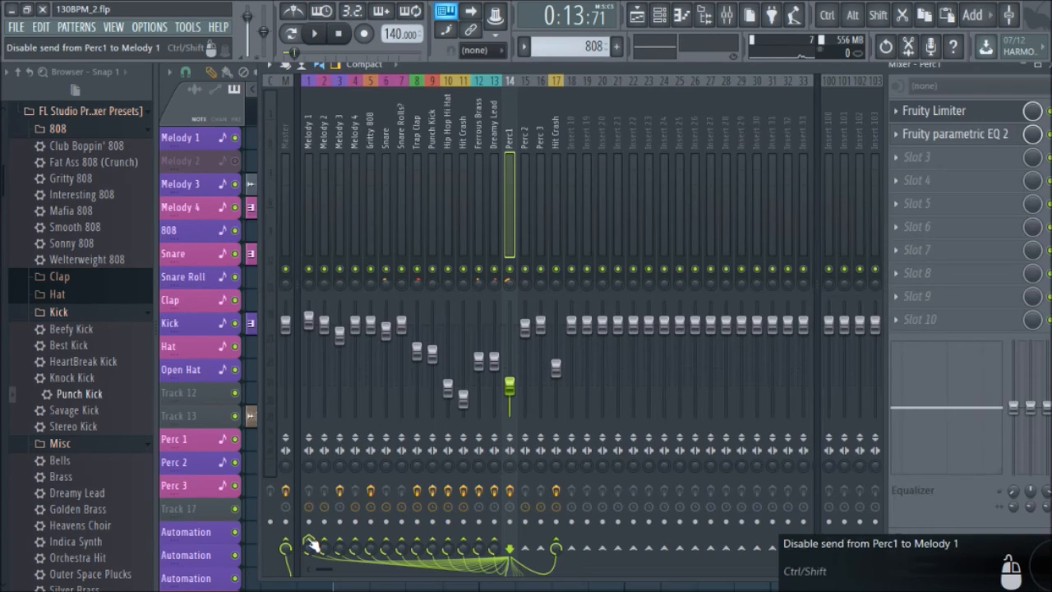
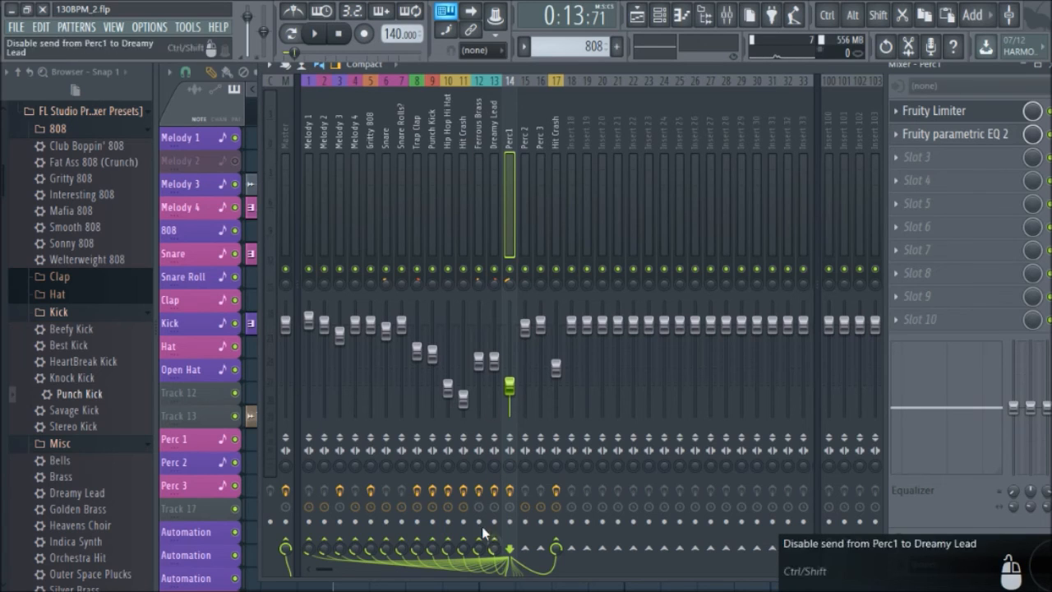
key("space")
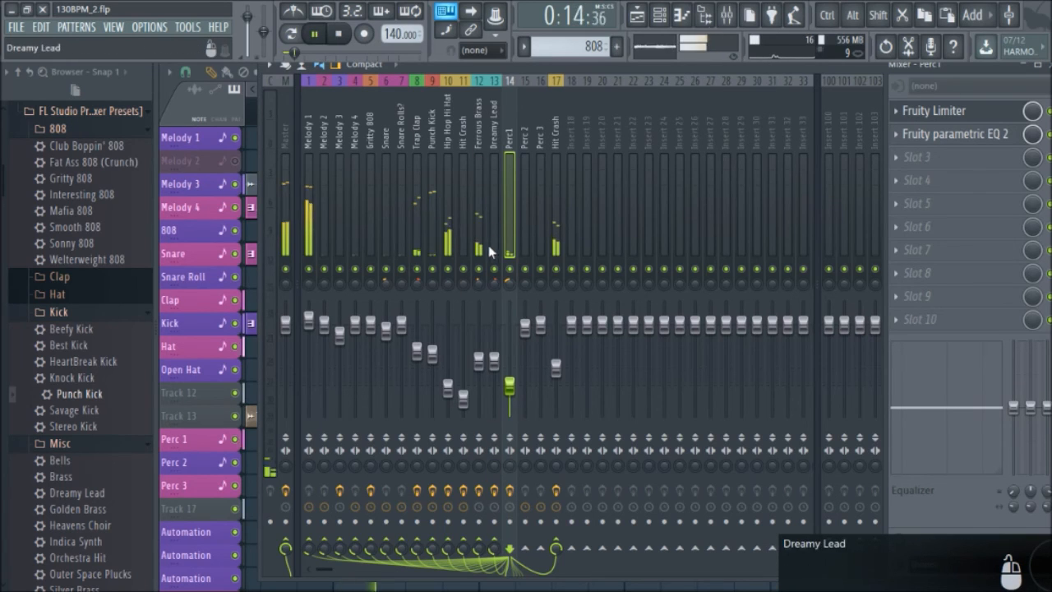
left_click_drag(510, 385, 516, 346)
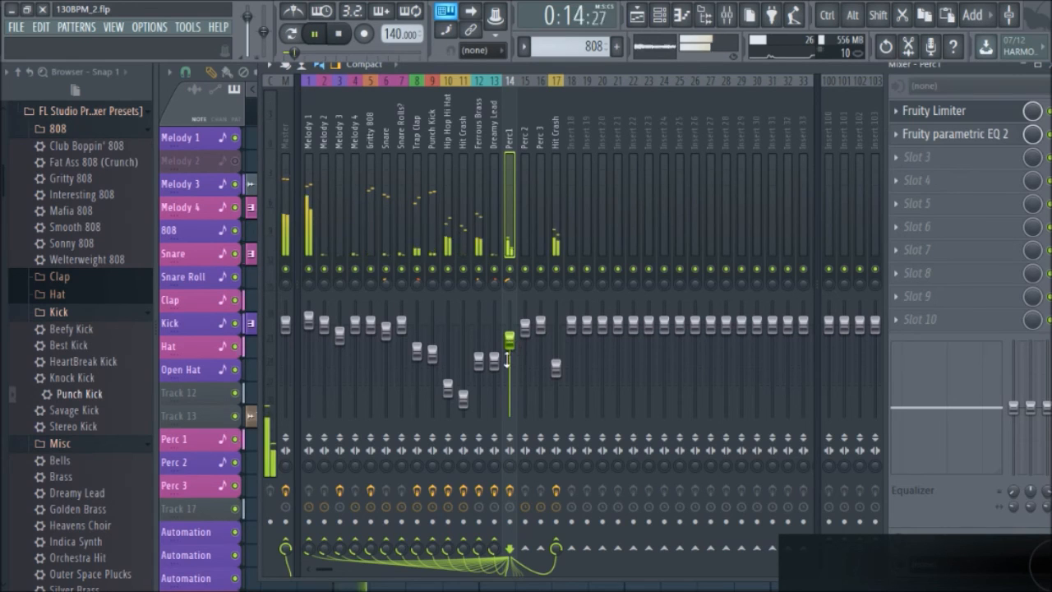
- Try the Hook with the Perc1 mixer track's send to Melody 1 disabled, and restore the send
left_click(313, 546)
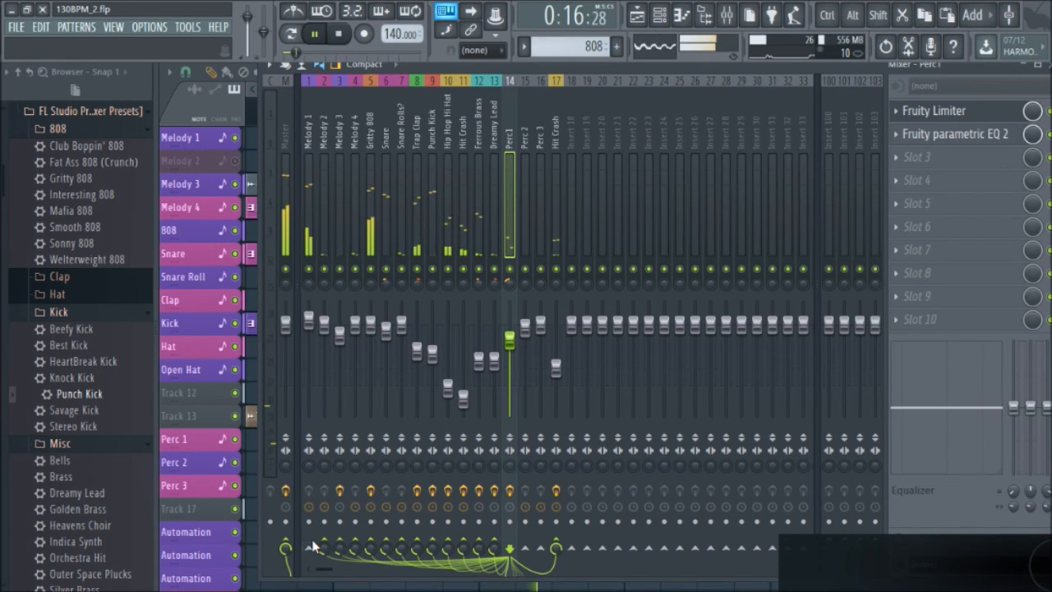
key("ctrl+z")
key("ctrl+z")
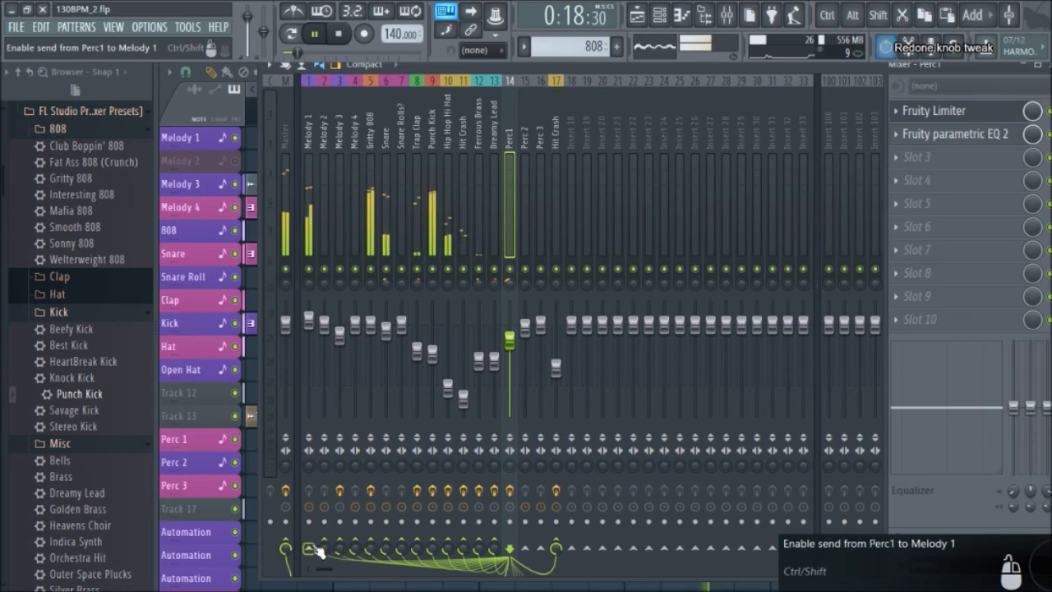
left_click(417, 548)
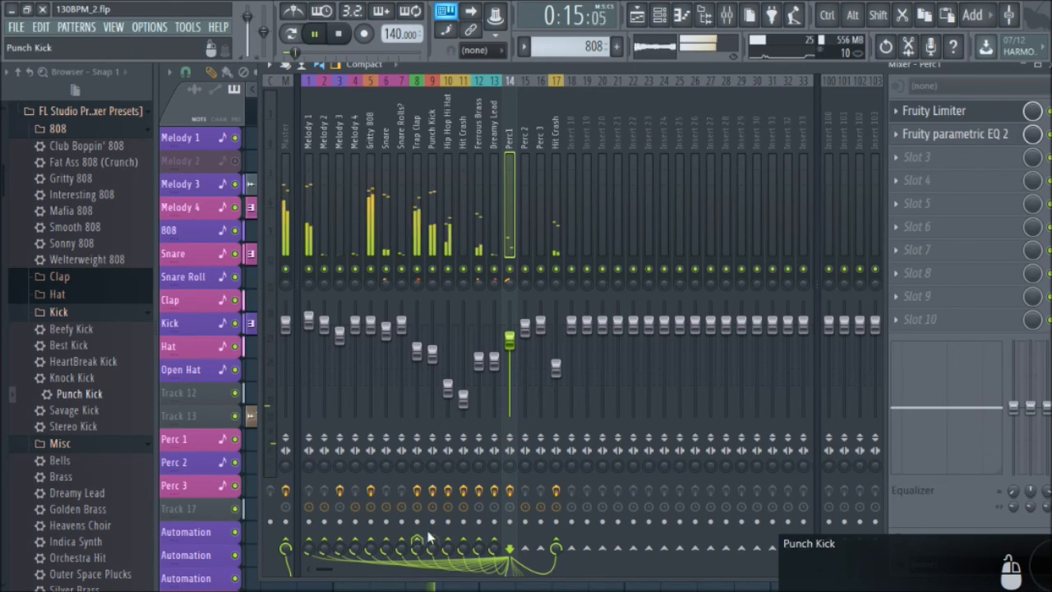
key("space")
key("space")
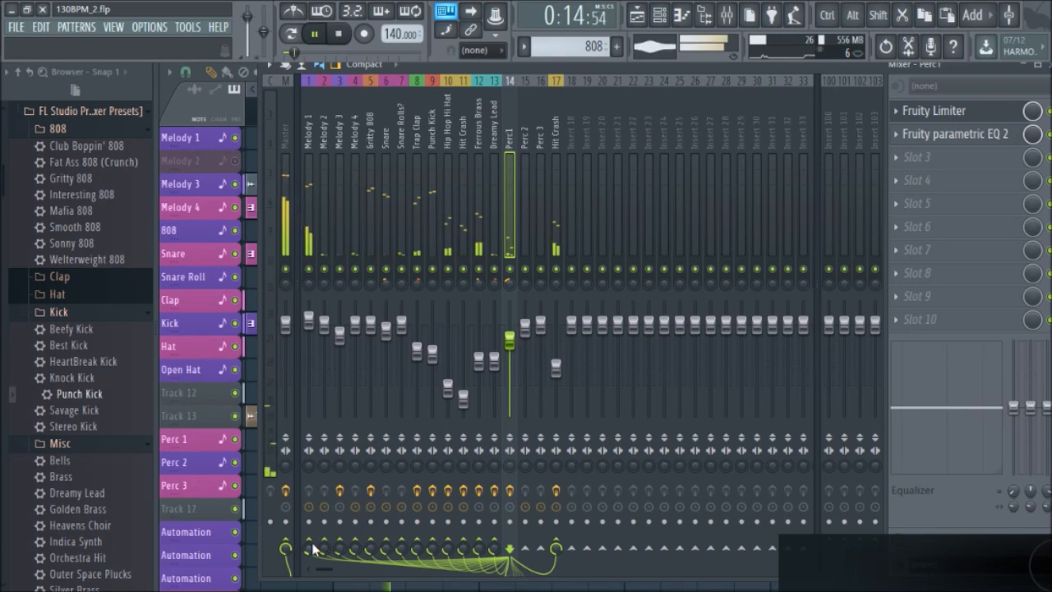
- Disable the Perc1 track's sends to all mixer tracks from Melody 1 through Hit Crash and play the Hook
key("space")
left_click(310, 547)
left_click(324, 548)
left_click(355, 547)
left_click(341, 547)
left_click(371, 547)
left_click(386, 547)
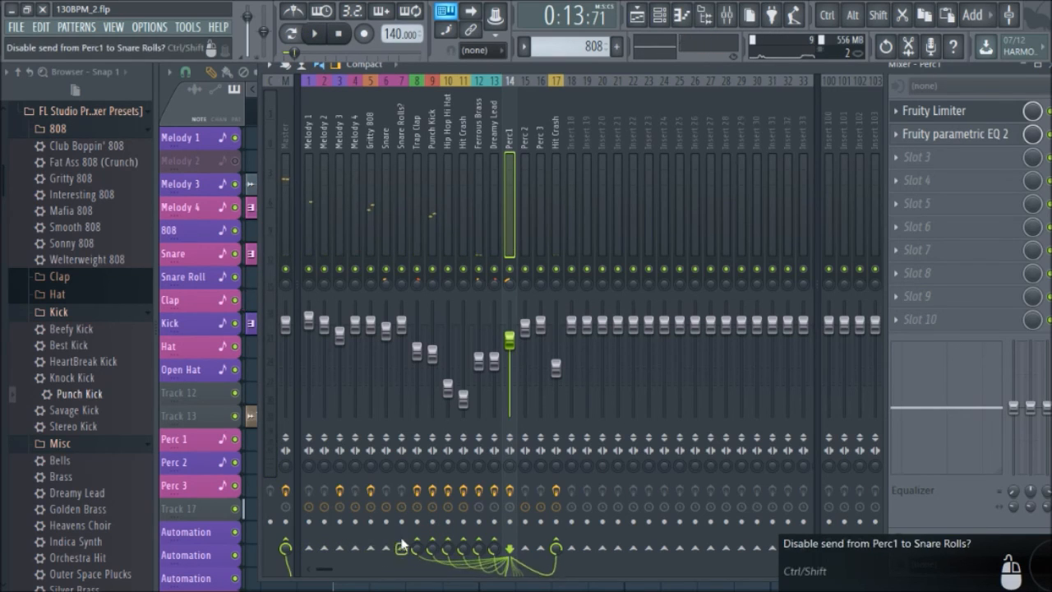
left_click(401, 548)
left_click(417, 547)
left_click(433, 547)
left_click(463, 548)
left_click(448, 548)
key("space")
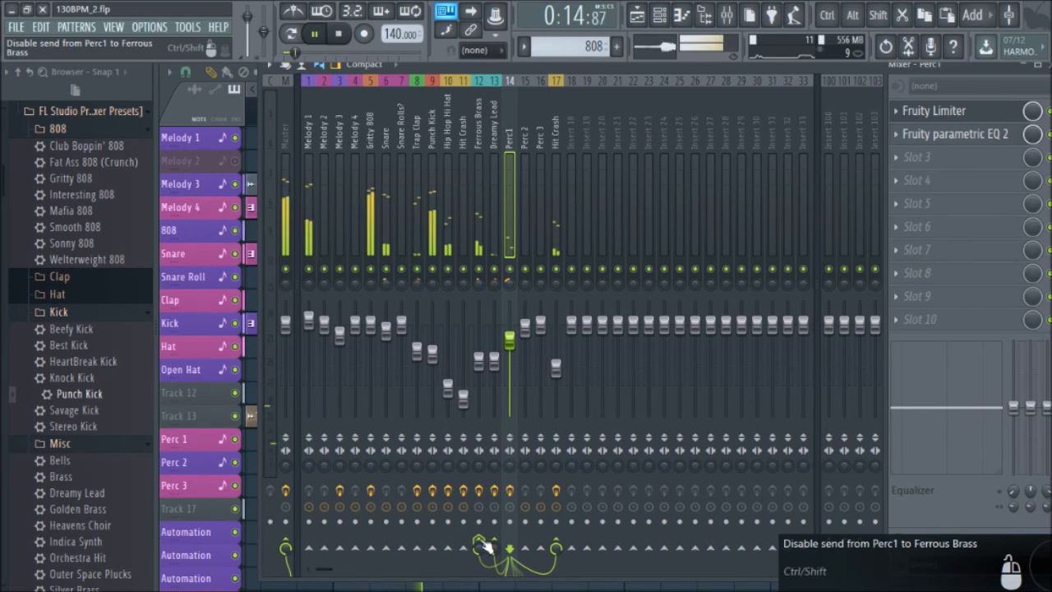
- Stop playback and re-enable the Perc1 track's sends to the mixer tracks from Hit Crash back through the melodies
left_click(464, 548)
key("space")
left_click(448, 547)
left_click(417, 548)
left_click(432, 548)
left_click(401, 549)
left_click(386, 549)
left_click(371, 548)
left_click(355, 548)
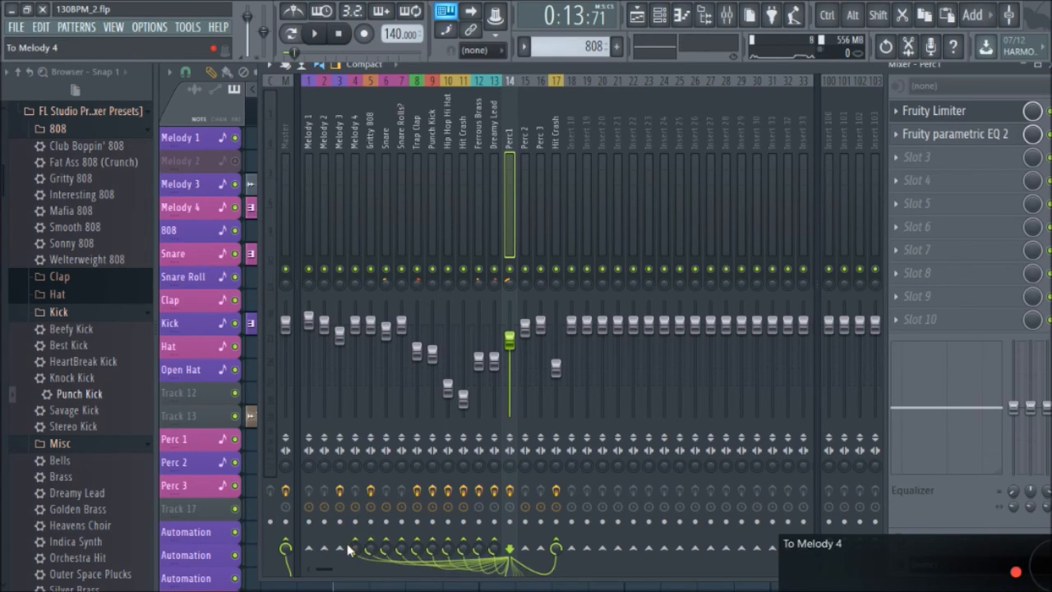
left_click(340, 549)
left_click(324, 548)
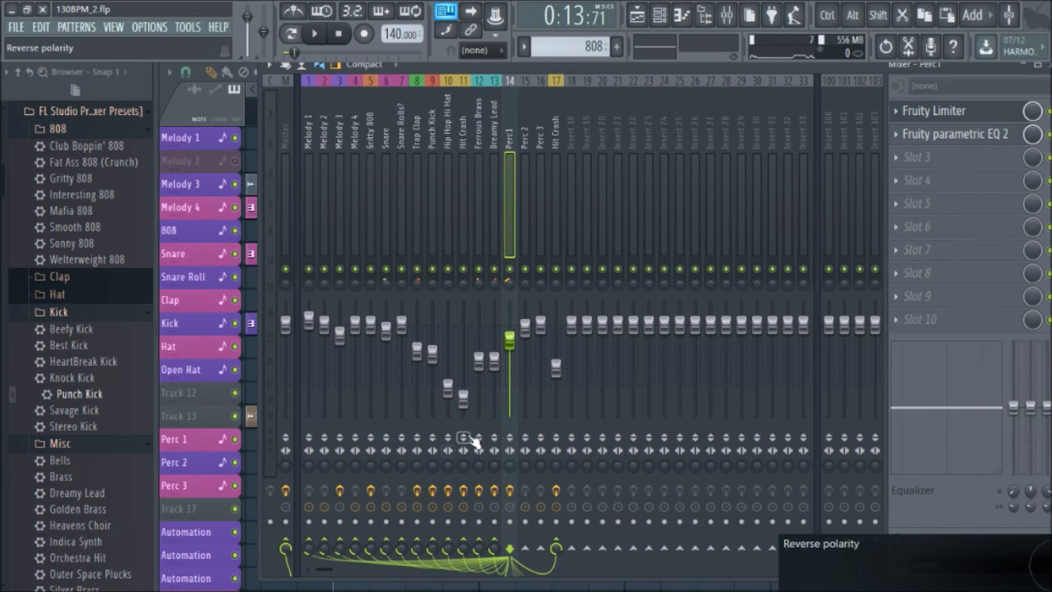
- Check the effect chains of the Dreamy Lead, Hit Crash and Punch Kick mixer tracks, then reselect the Perc1 track and check its routing
key("space")
key("space")
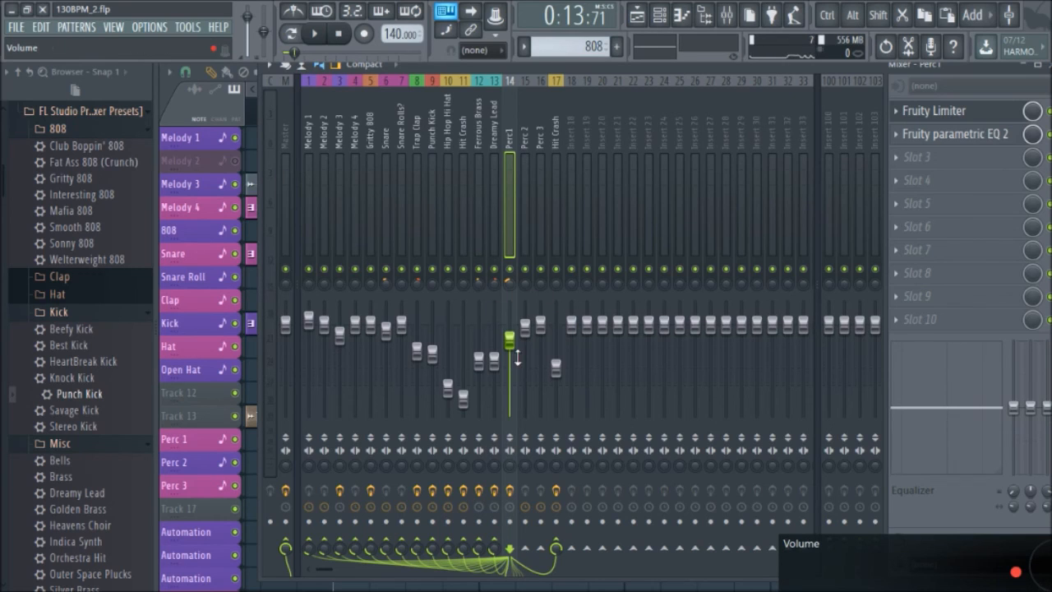
left_click(495, 126)
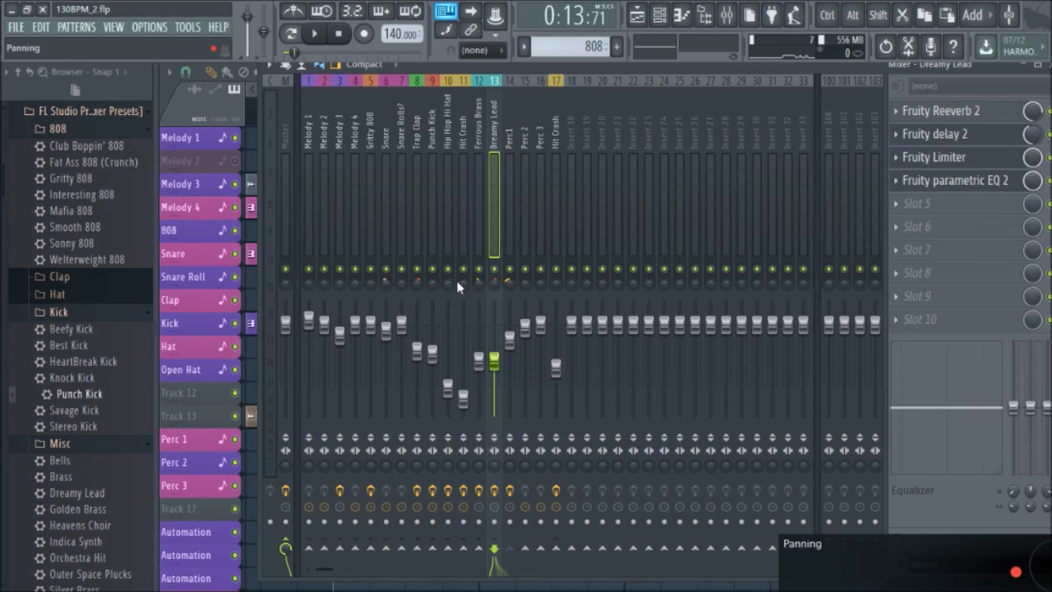
left_click(462, 123)
left_click(433, 128)
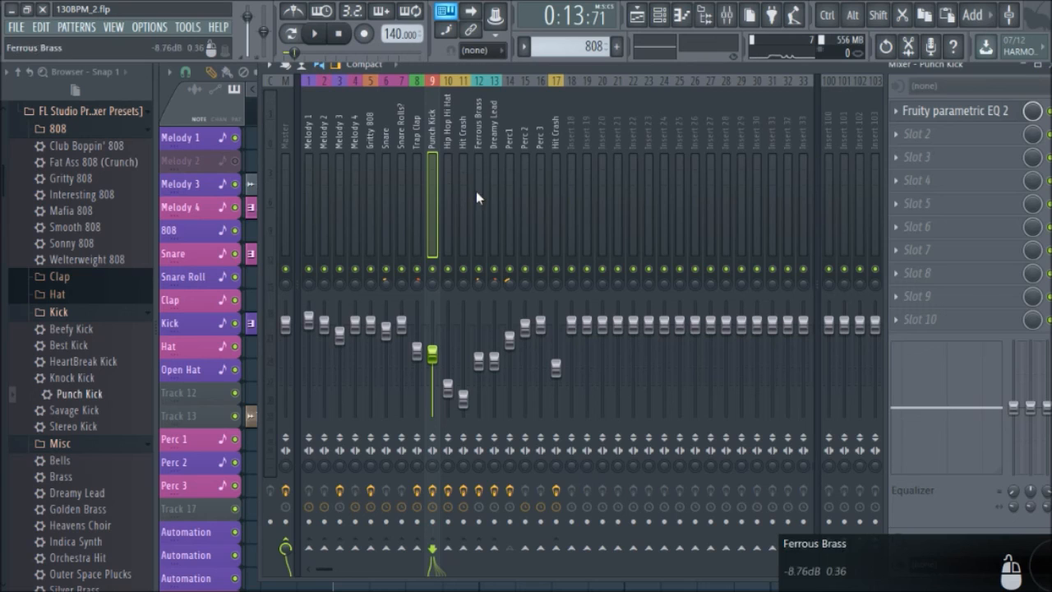
left_click(512, 134)
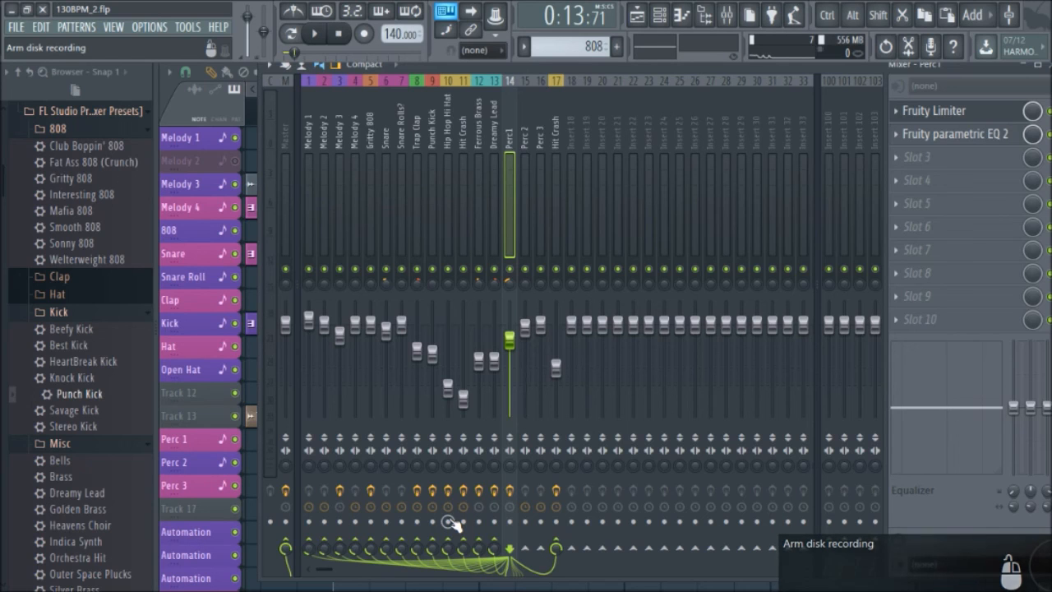
- Return from the mixer to the playlist, move the playhead to the start of the Intro, and show the whole arrangement
key("F5")
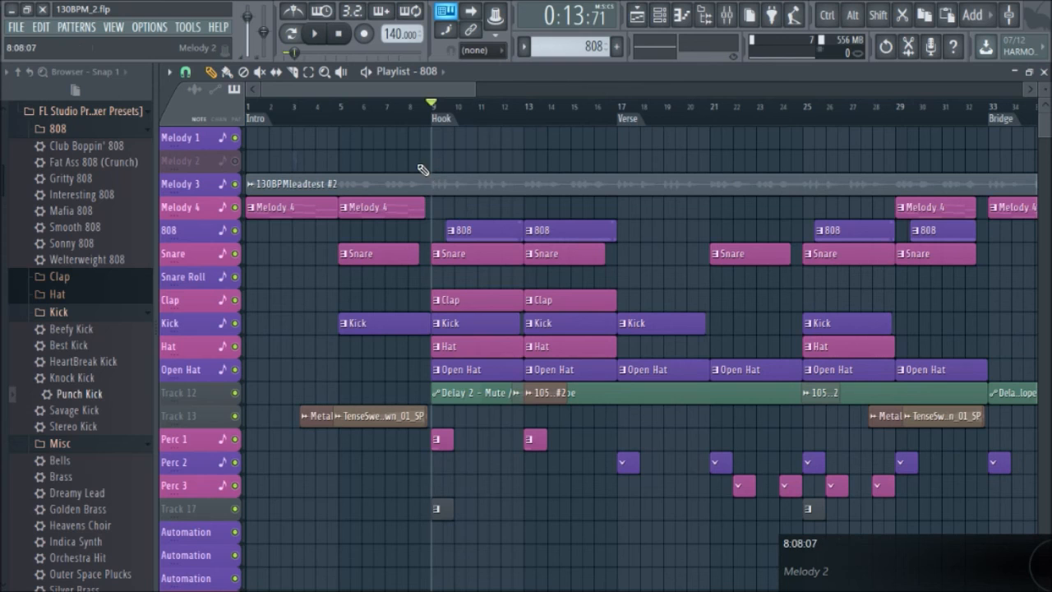
left_click_drag(417, 113, 246, 120)
scroll(280, 160, "down", 4)
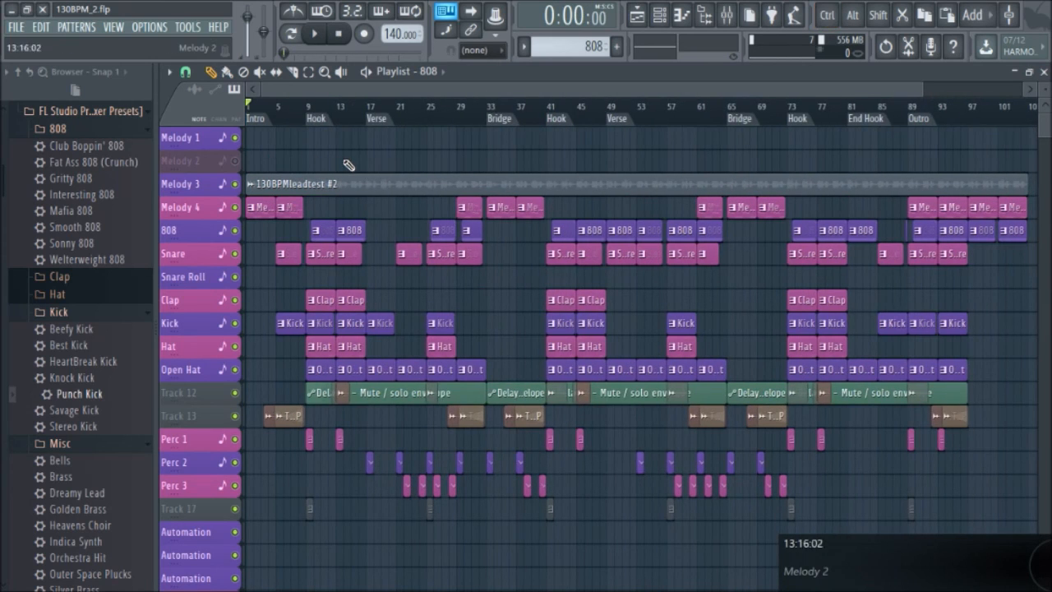
- Start exporting the project as a wave file and go to the Music library as the save location
left_click(15, 27)
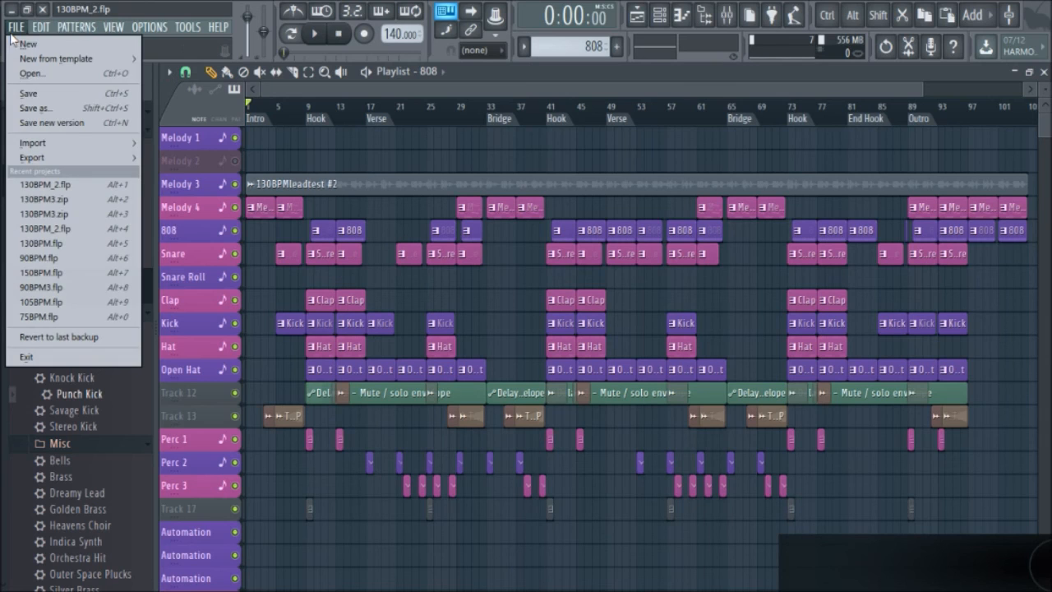
mouse_move(82, 158)
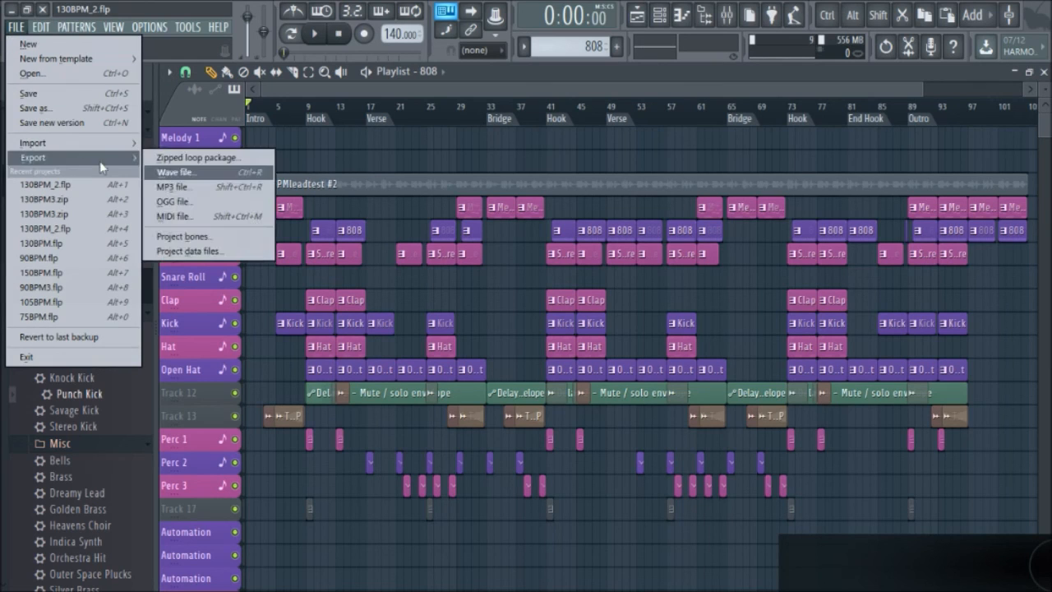
left_click(173, 171)
left_click(490, 236)
double_click(599, 199)
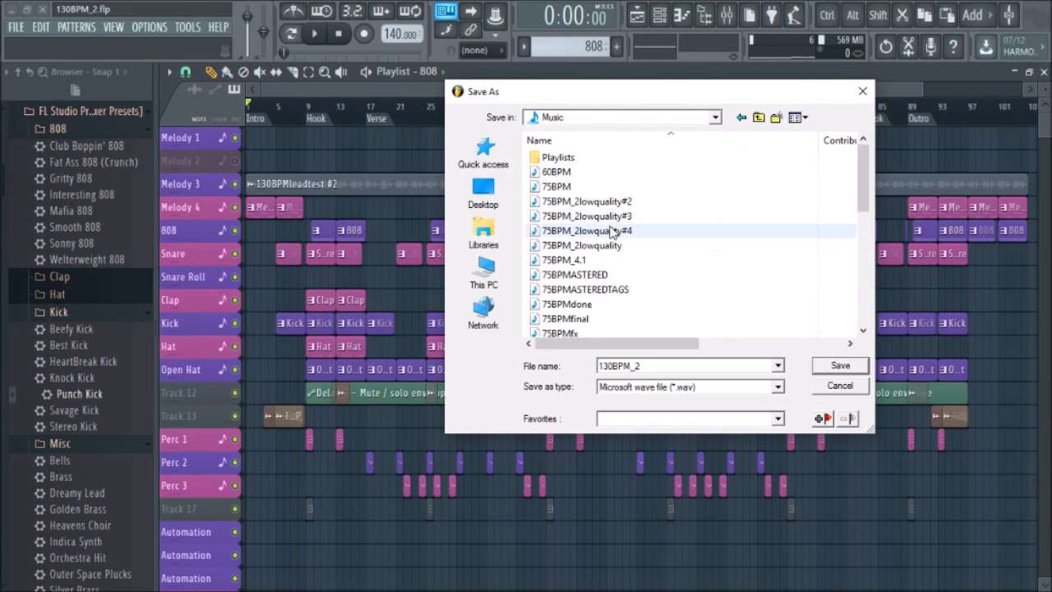
- Choose the existing 130BPMfinal file in the Music folder as the export target, replace it, and start rendering the full song as WAV
scroll(606, 247, "down", 3)
scroll(606, 249, "up", 2)
scroll(606, 249, "down", 4)
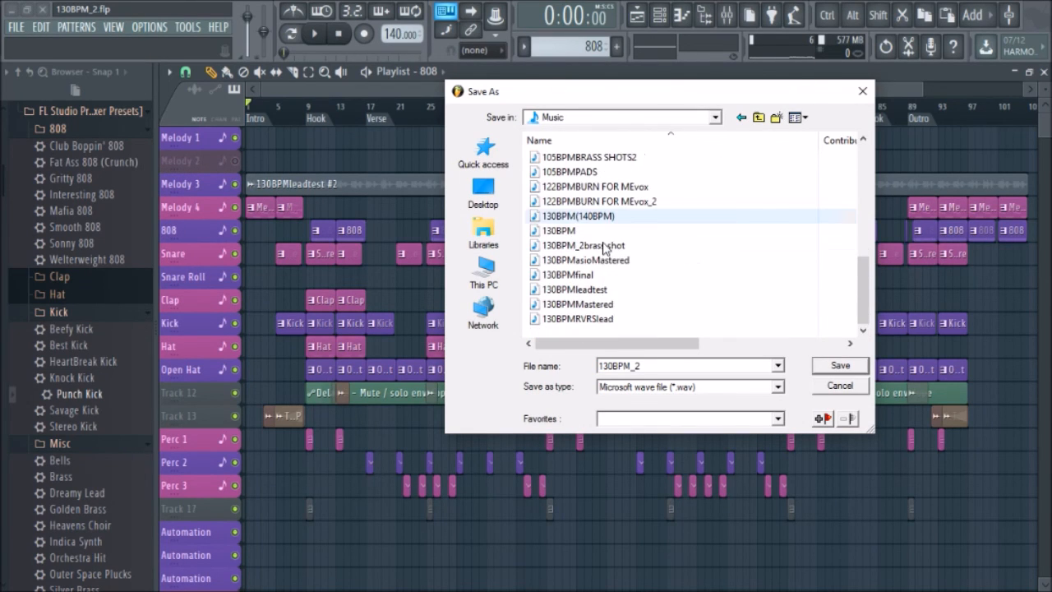
scroll(629, 296, "up", 1)
scroll(625, 294, "up", 2)
scroll(625, 294, "up", 2)
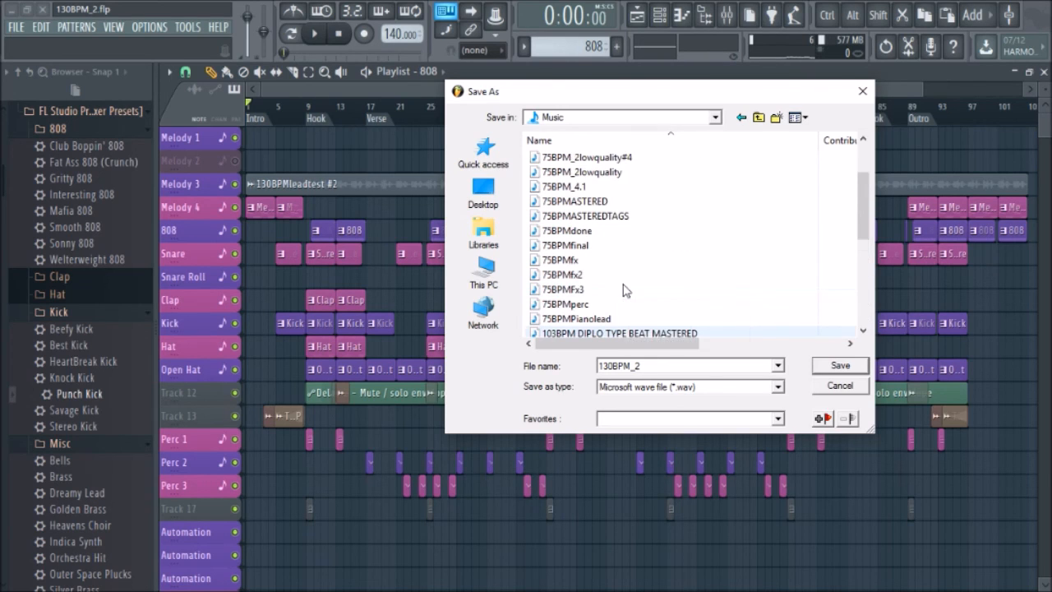
scroll(626, 292, "up", 2)
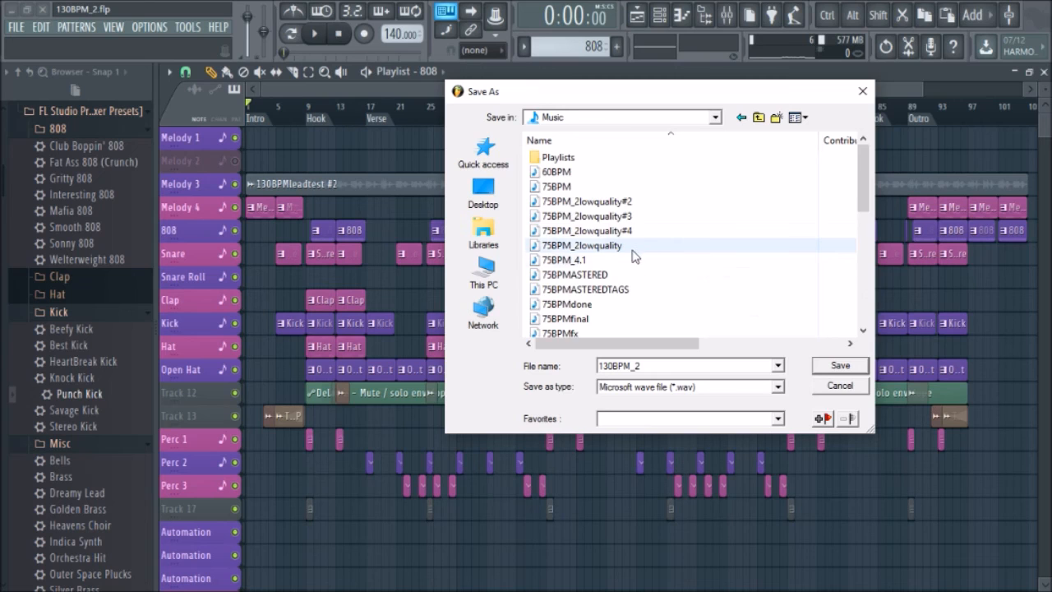
scroll(631, 260, "down", 3)
scroll(629, 271, "down", 5)
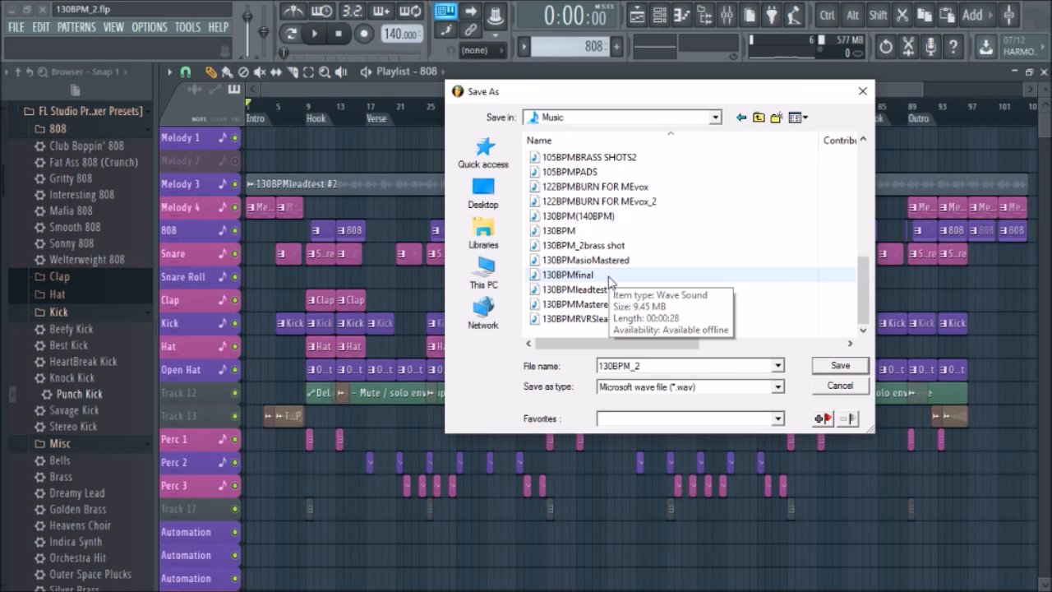
double_click(610, 280)
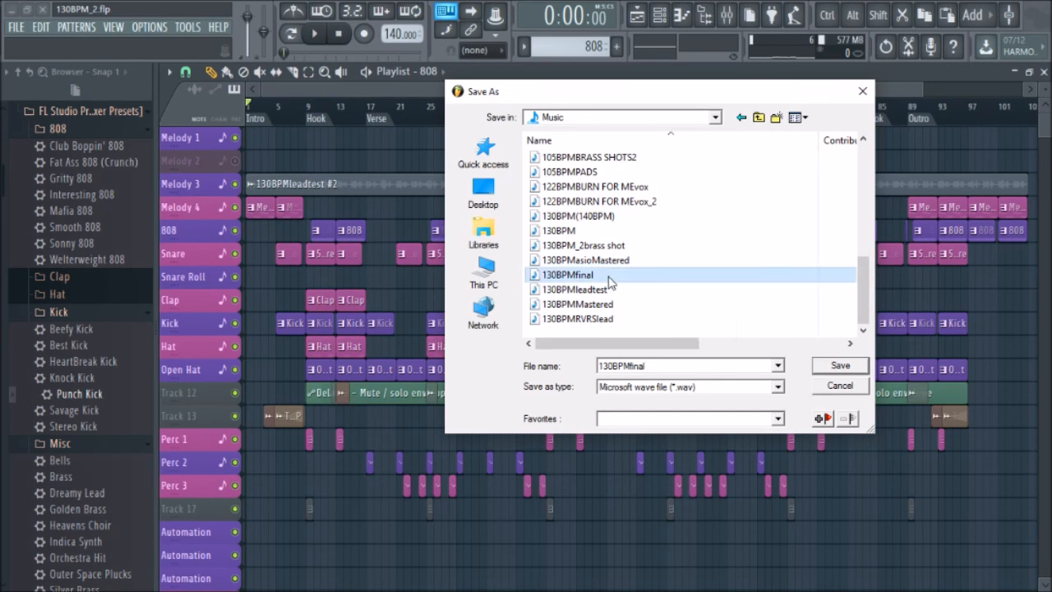
left_click(580, 312)
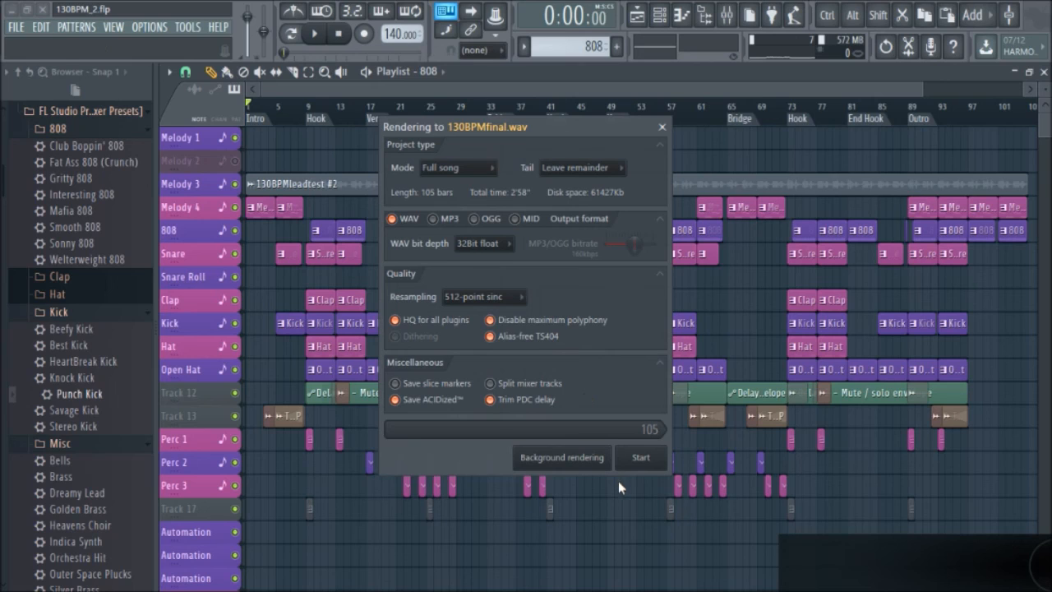
left_click(641, 458)
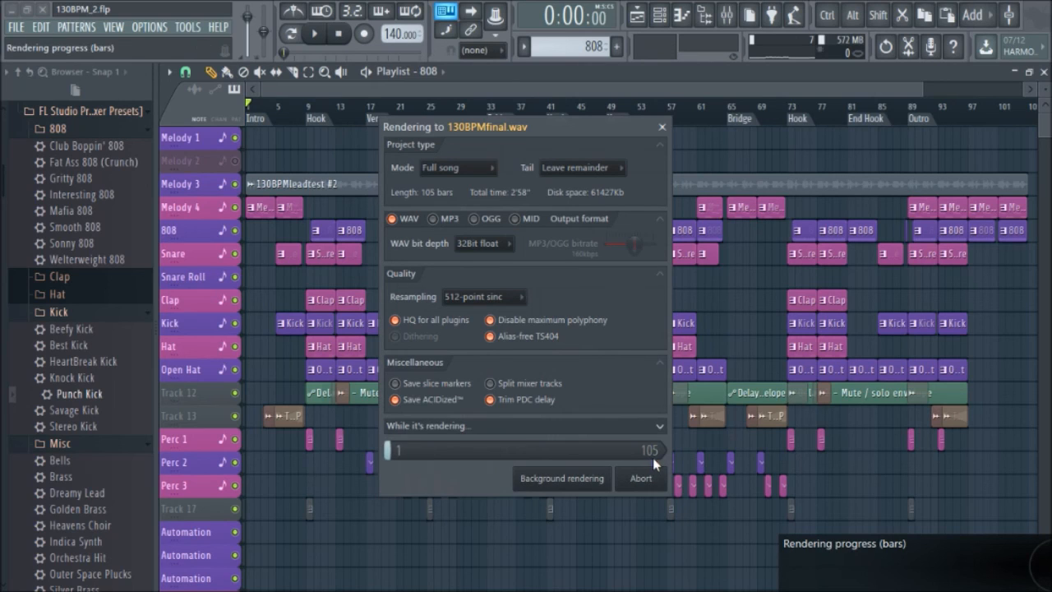